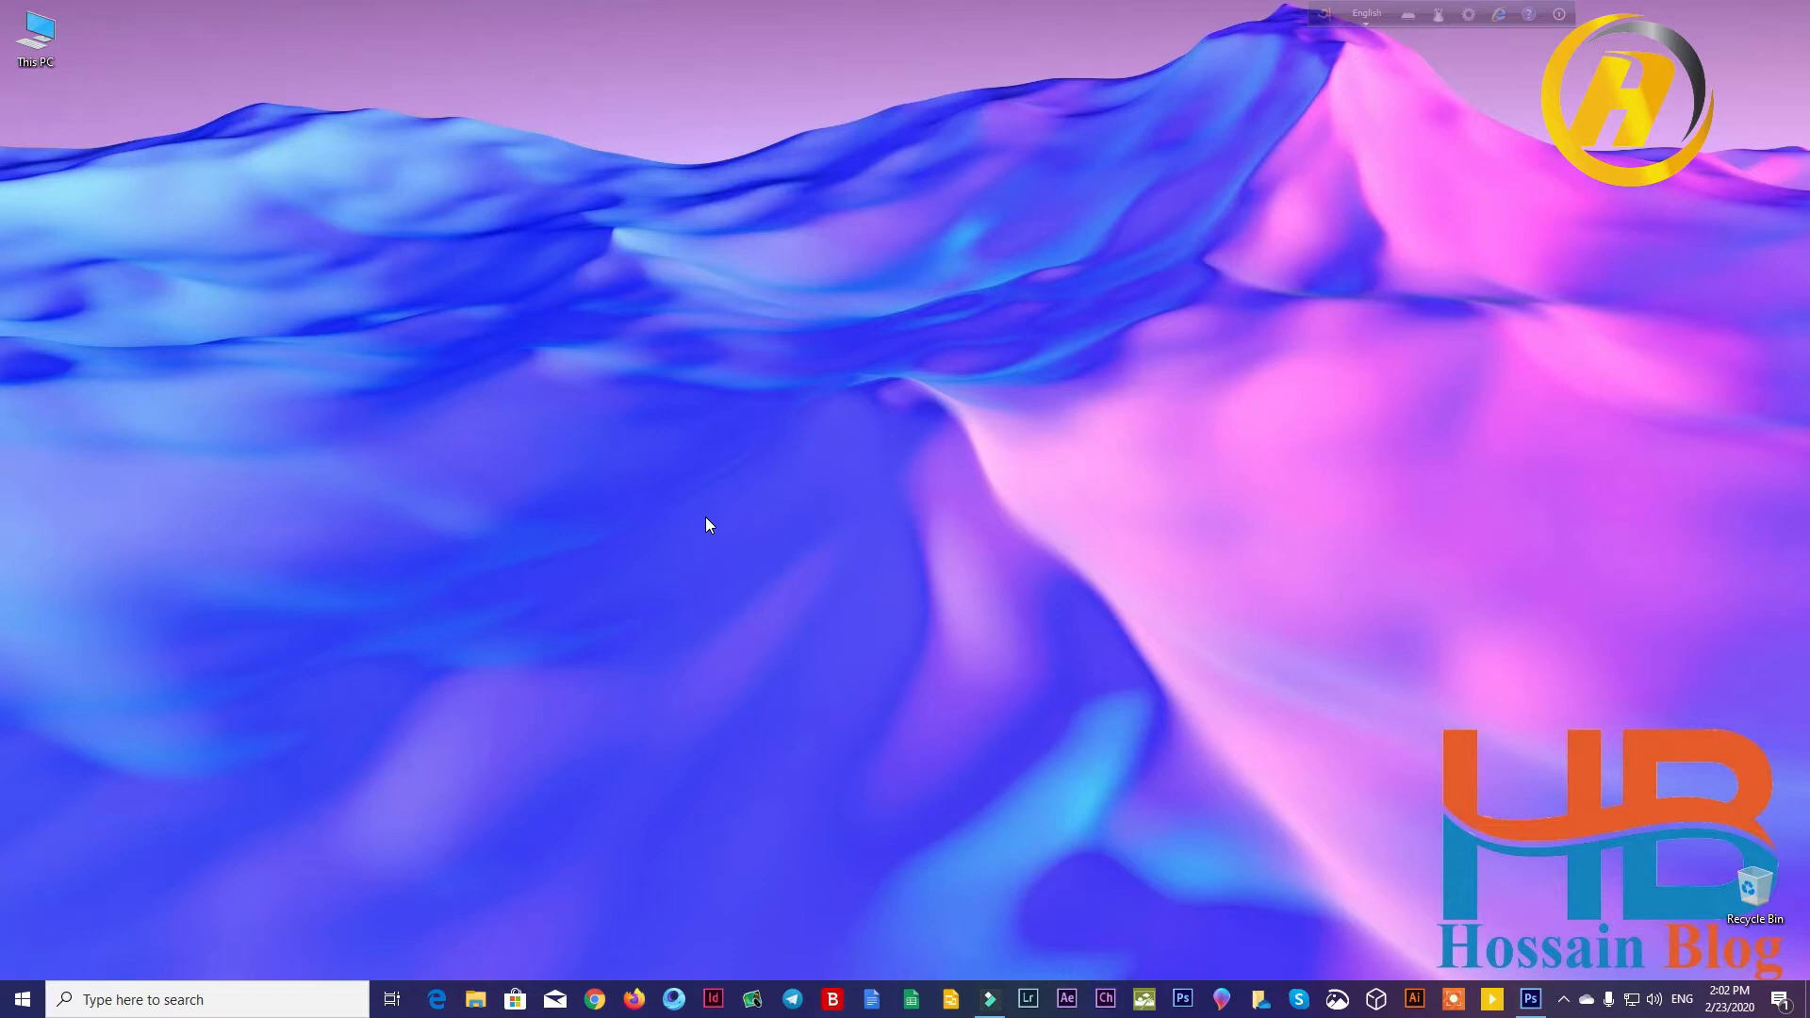
right_click(537, 396)
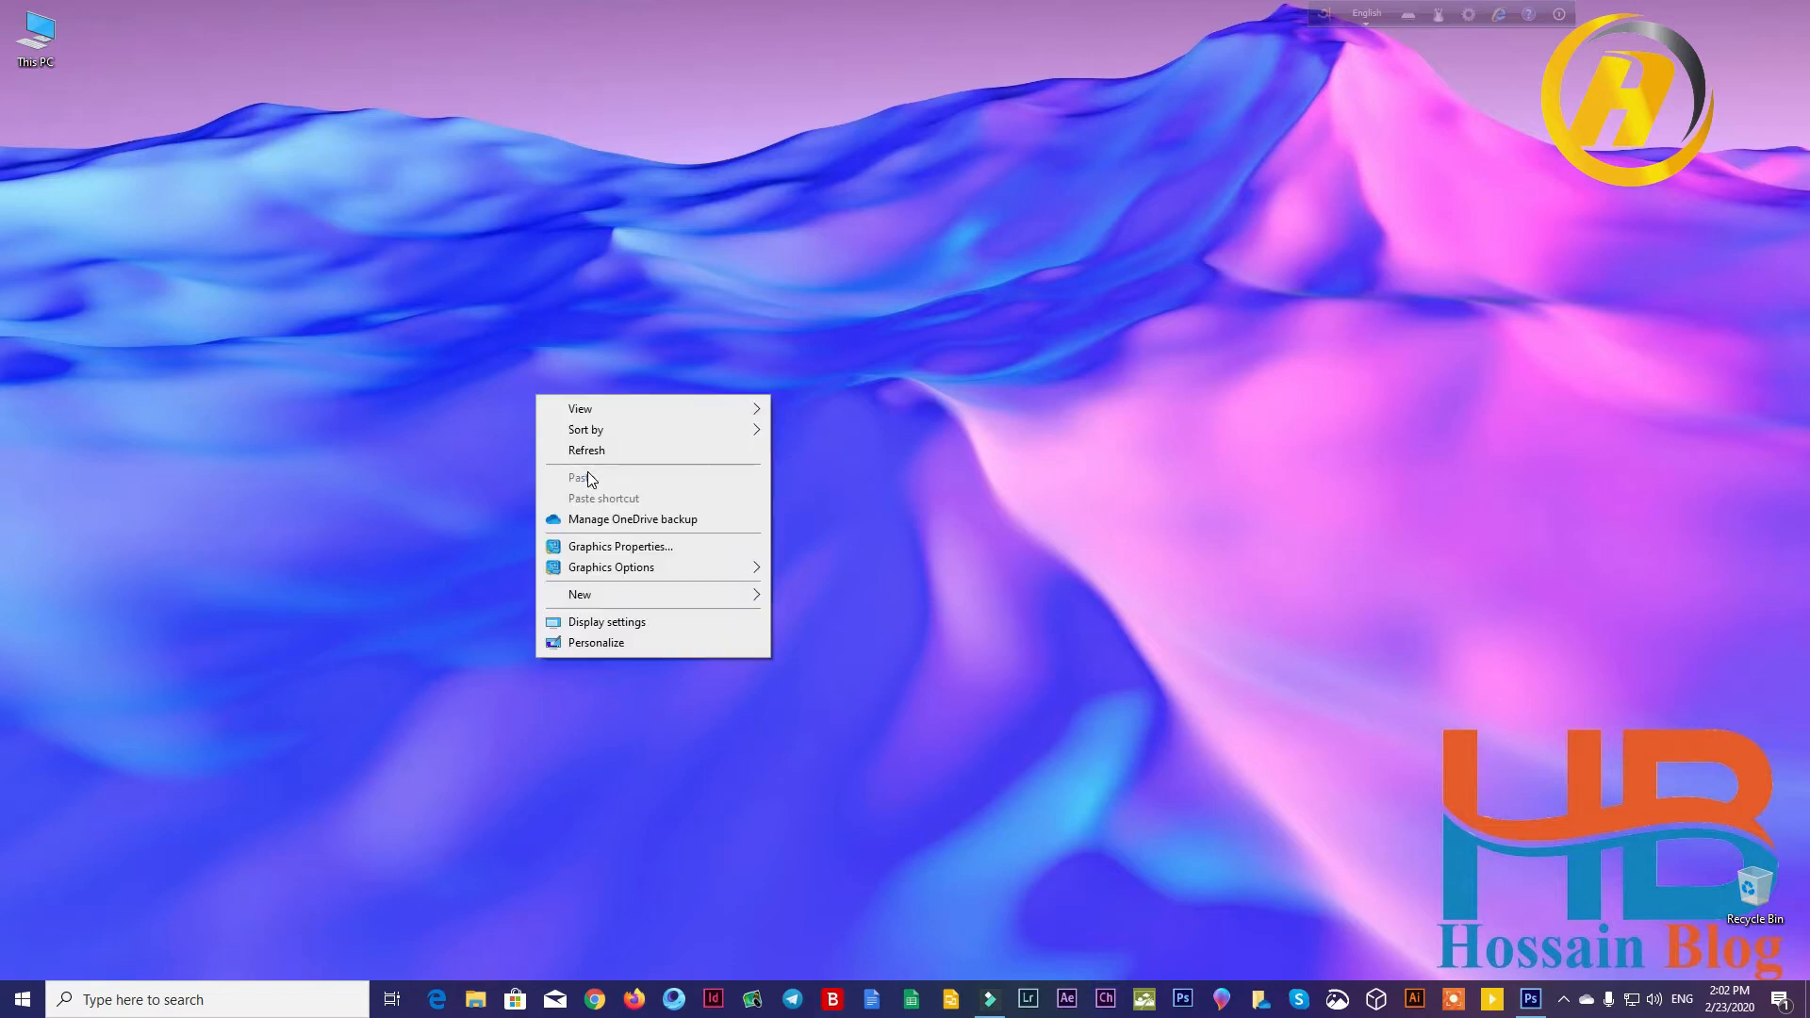
click(586, 452)
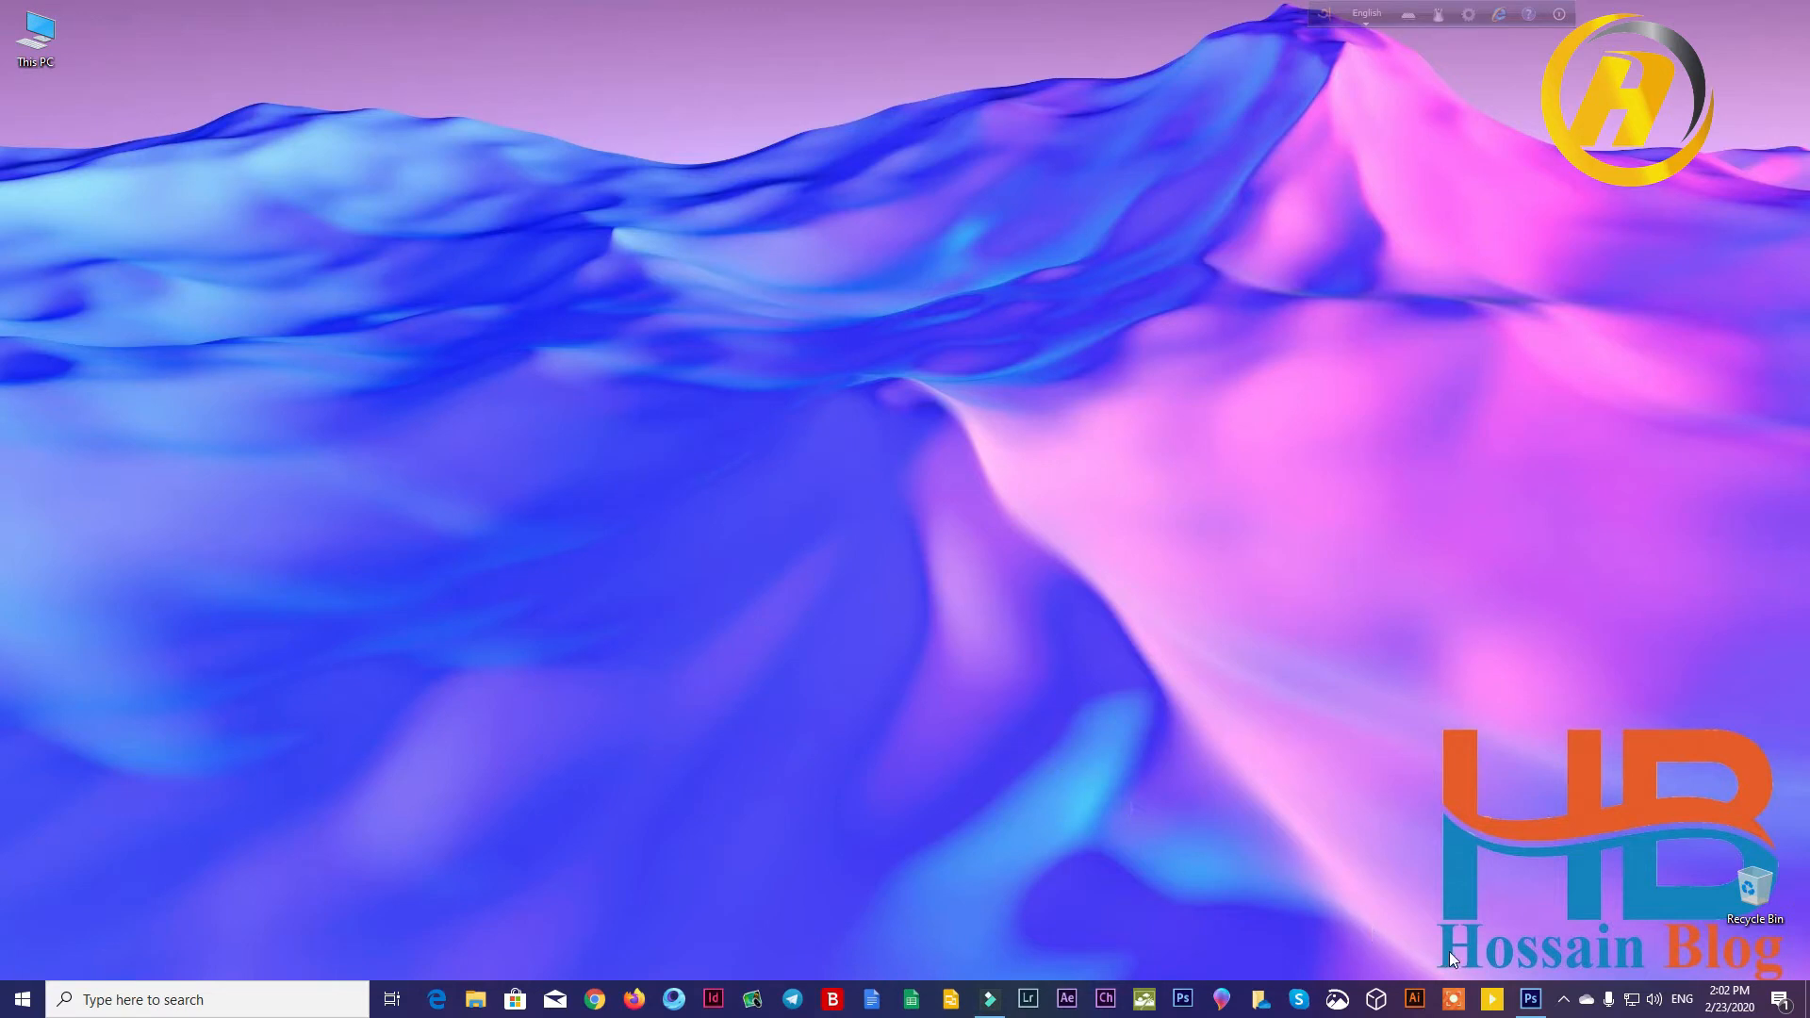
Step: Switch to Photoshop and open the JPG illustration of the couple at the swing from the YouTube Channel (J:) drive
click(1530, 998)
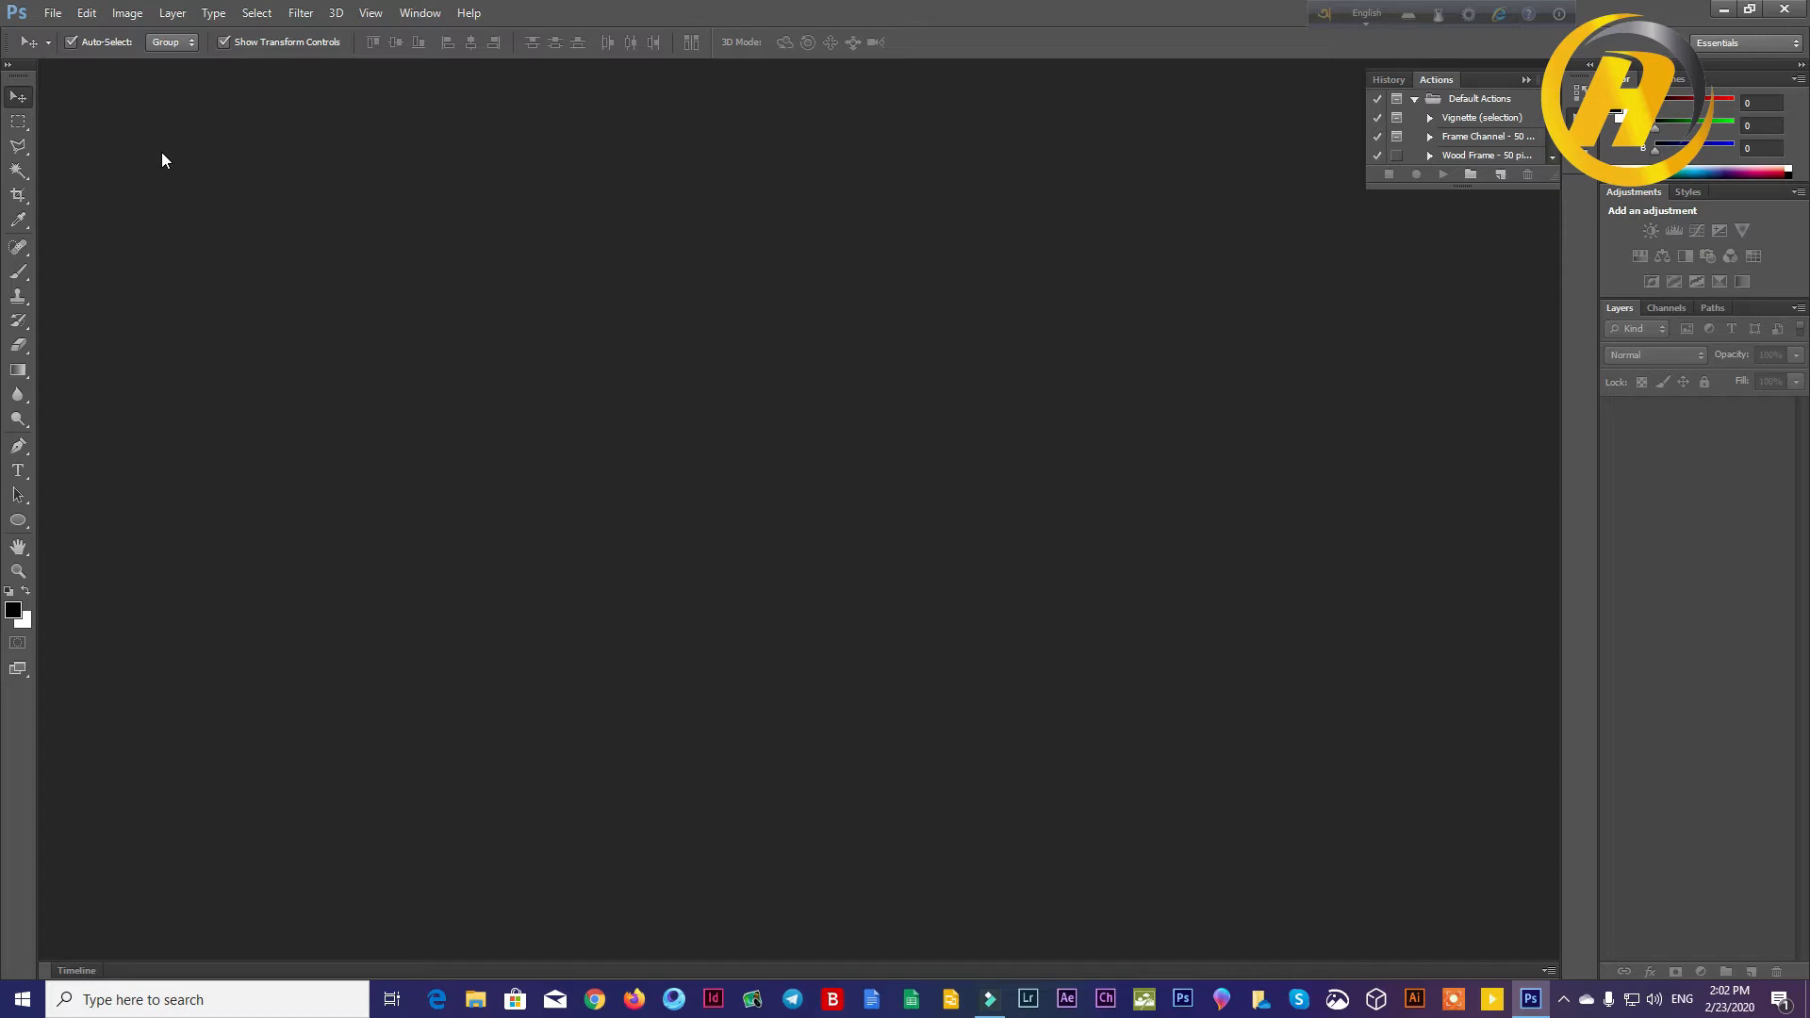
double_click(161, 150)
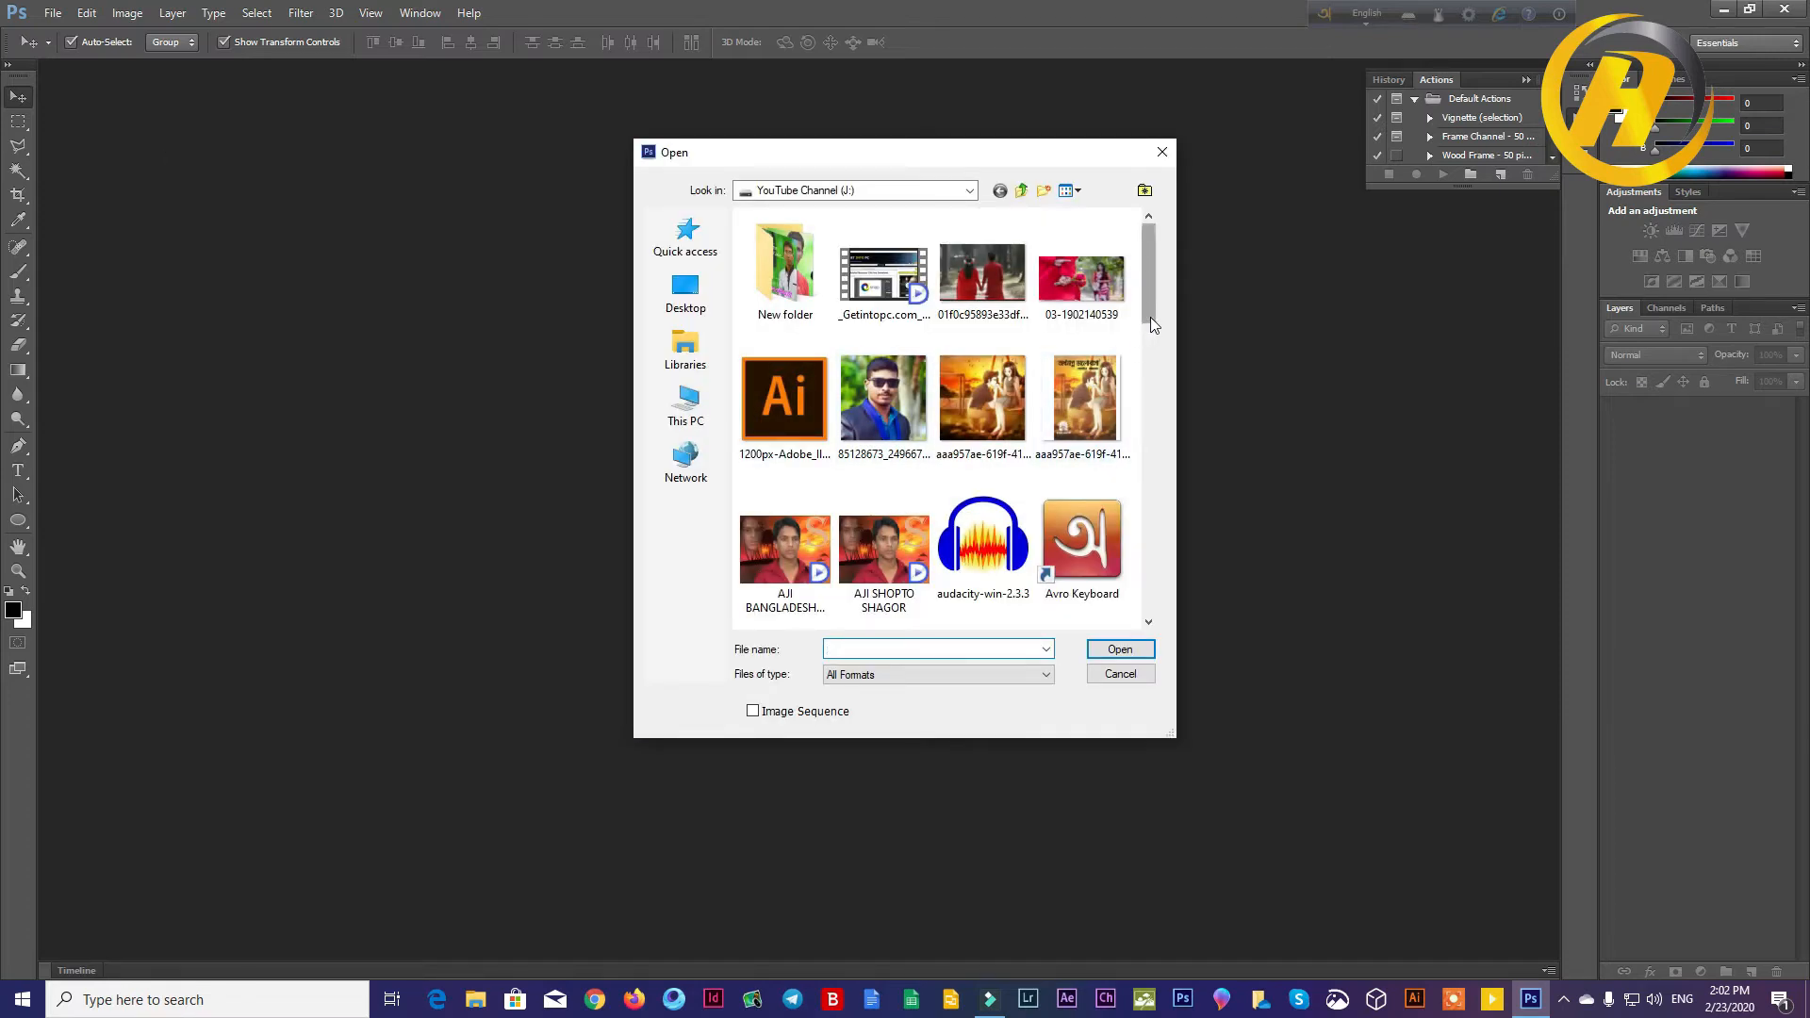
scroll(1150, 317, down, 2)
double_click(999, 306)
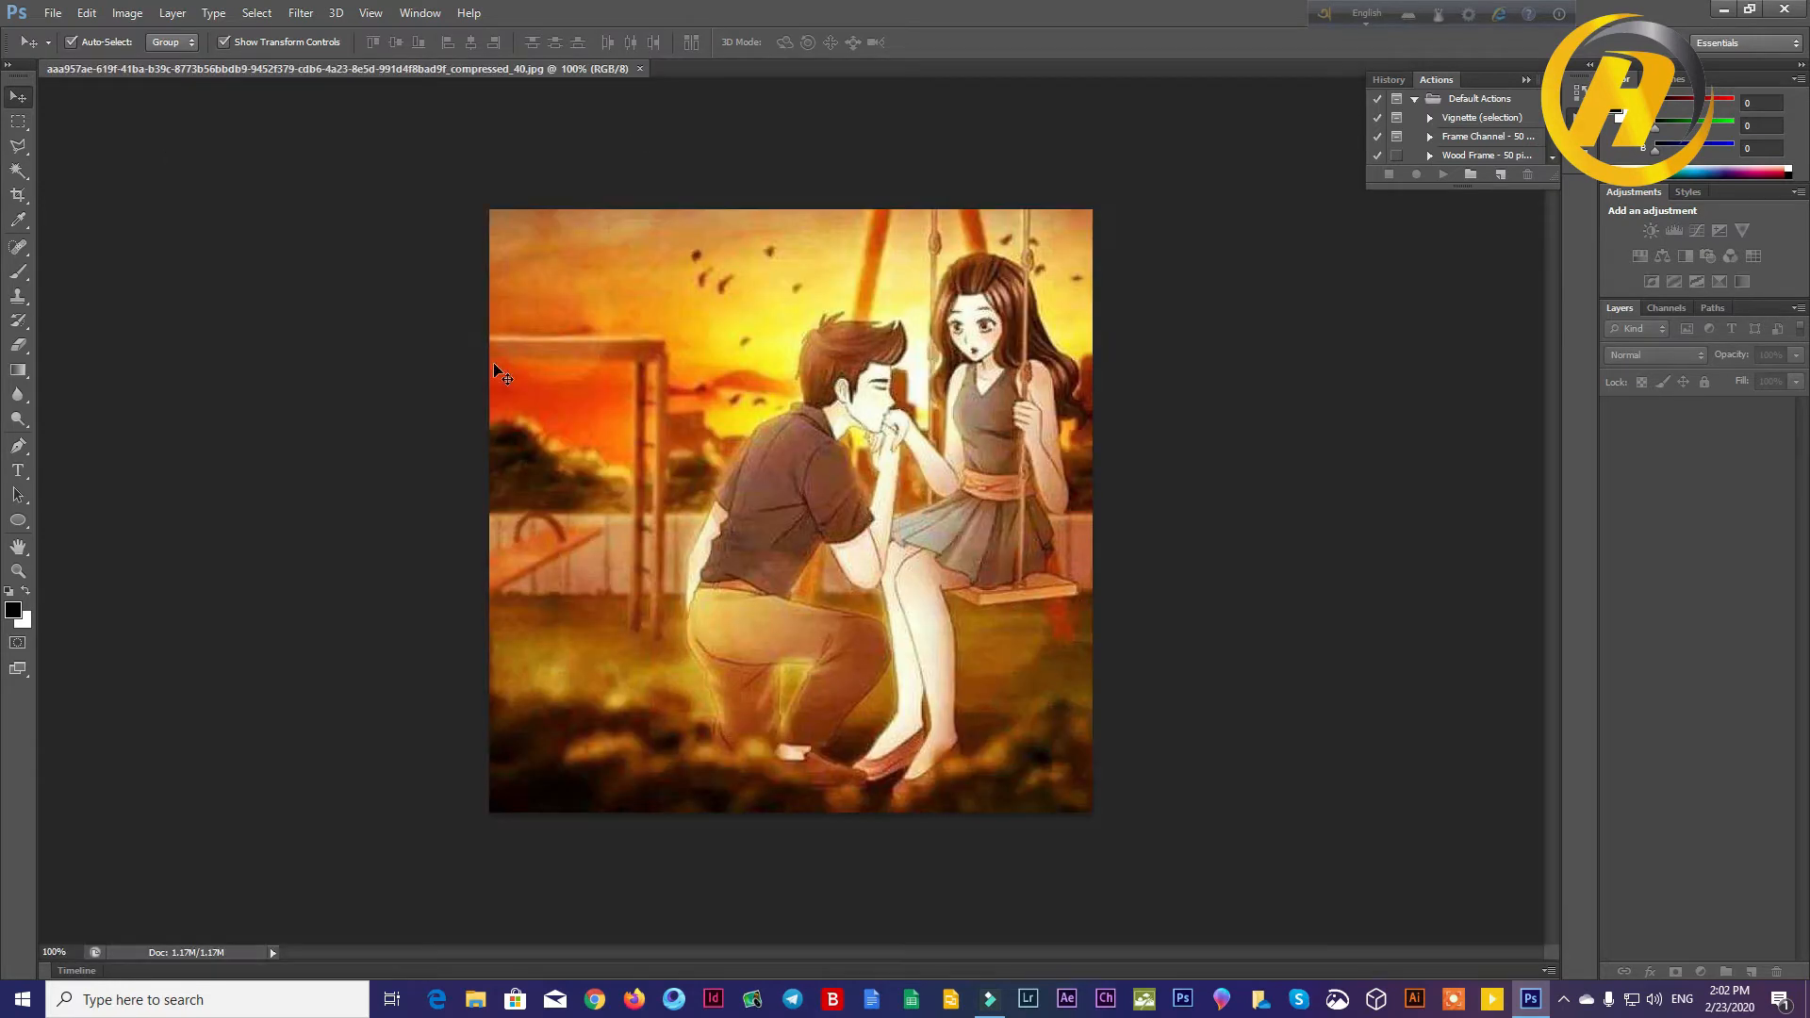
Step: Open the Hardcover Book Mockup PSD file from the YouTube Channel (J:) drive
click(53, 14)
click(59, 49)
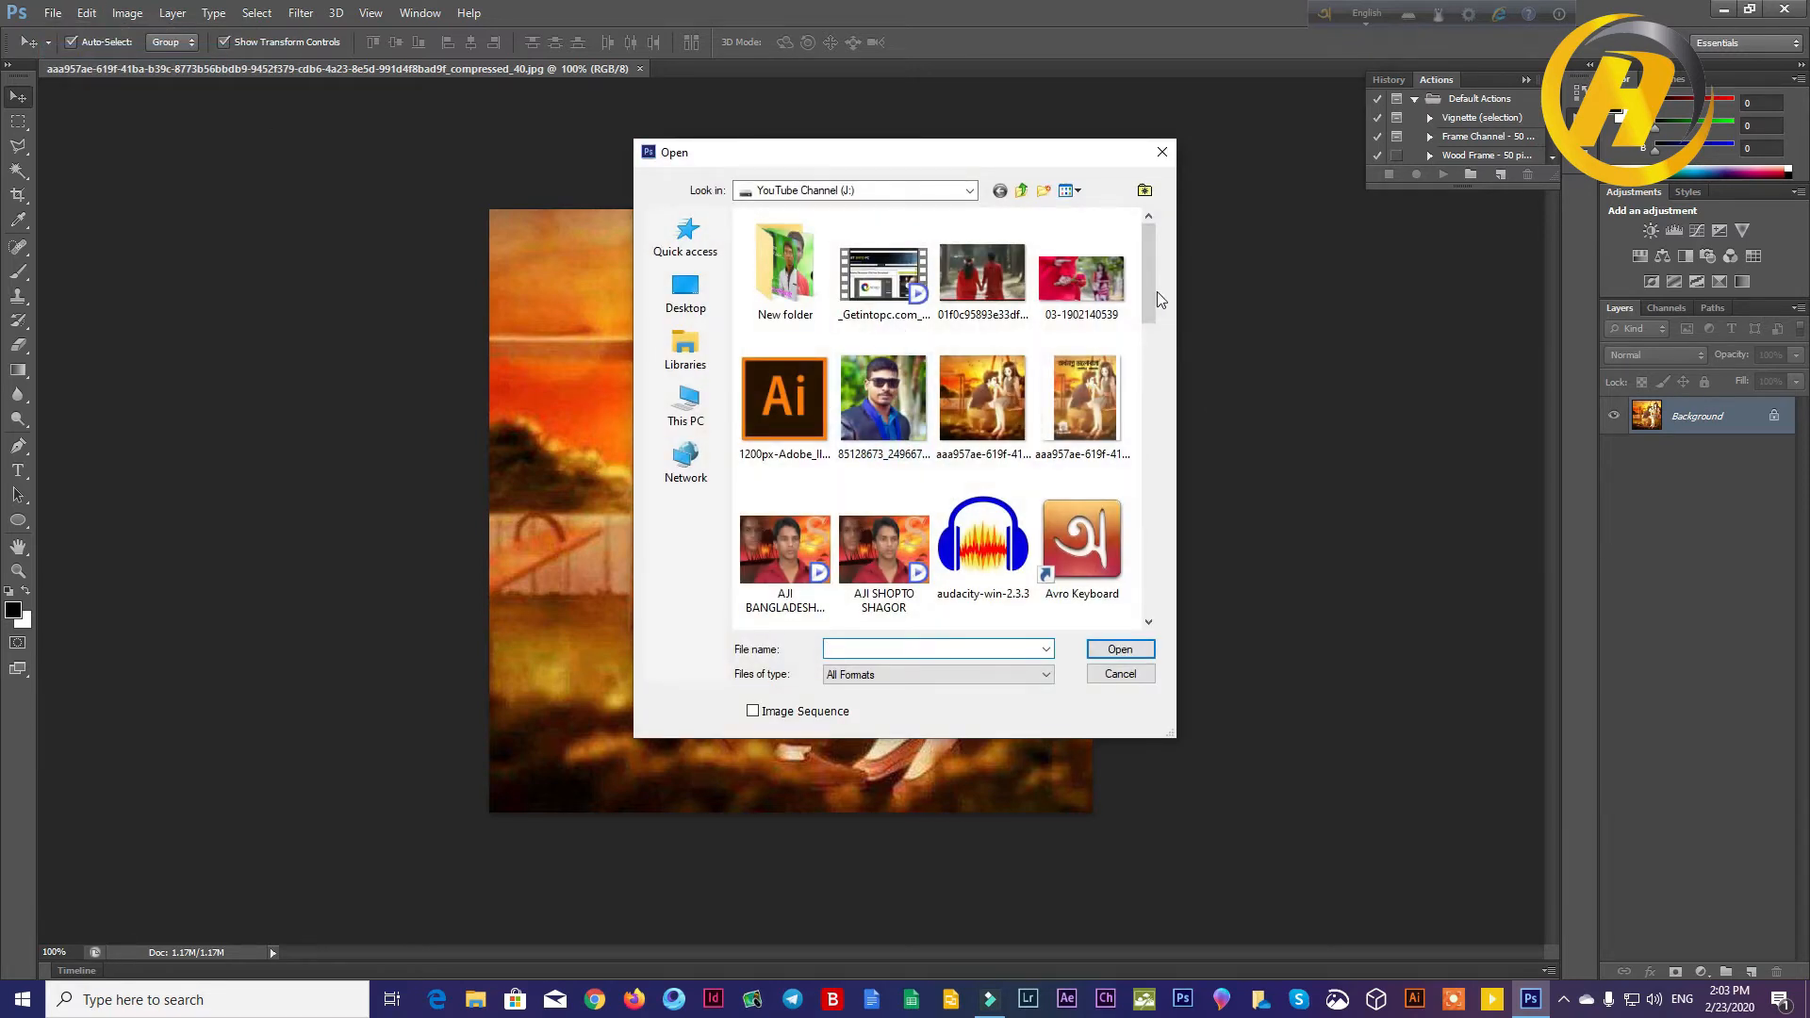
drag(1154, 285, 1162, 399)
double_click(1080, 372)
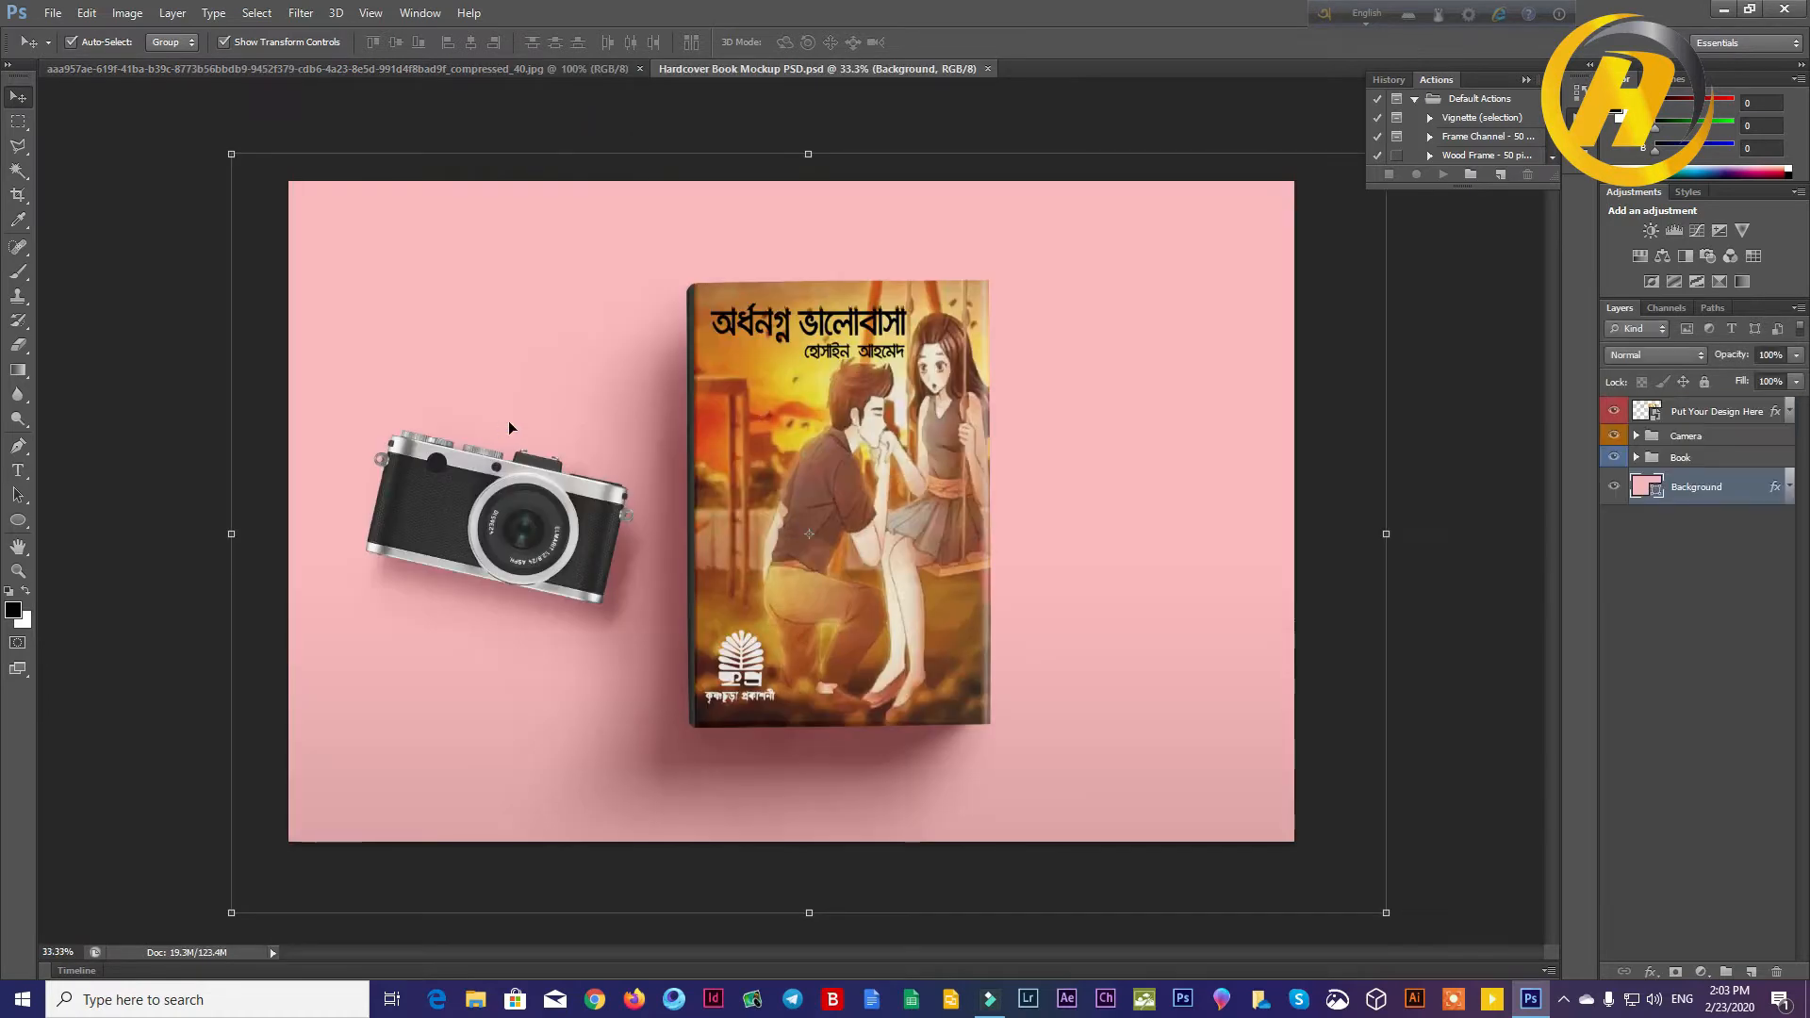
click(1108, 454)
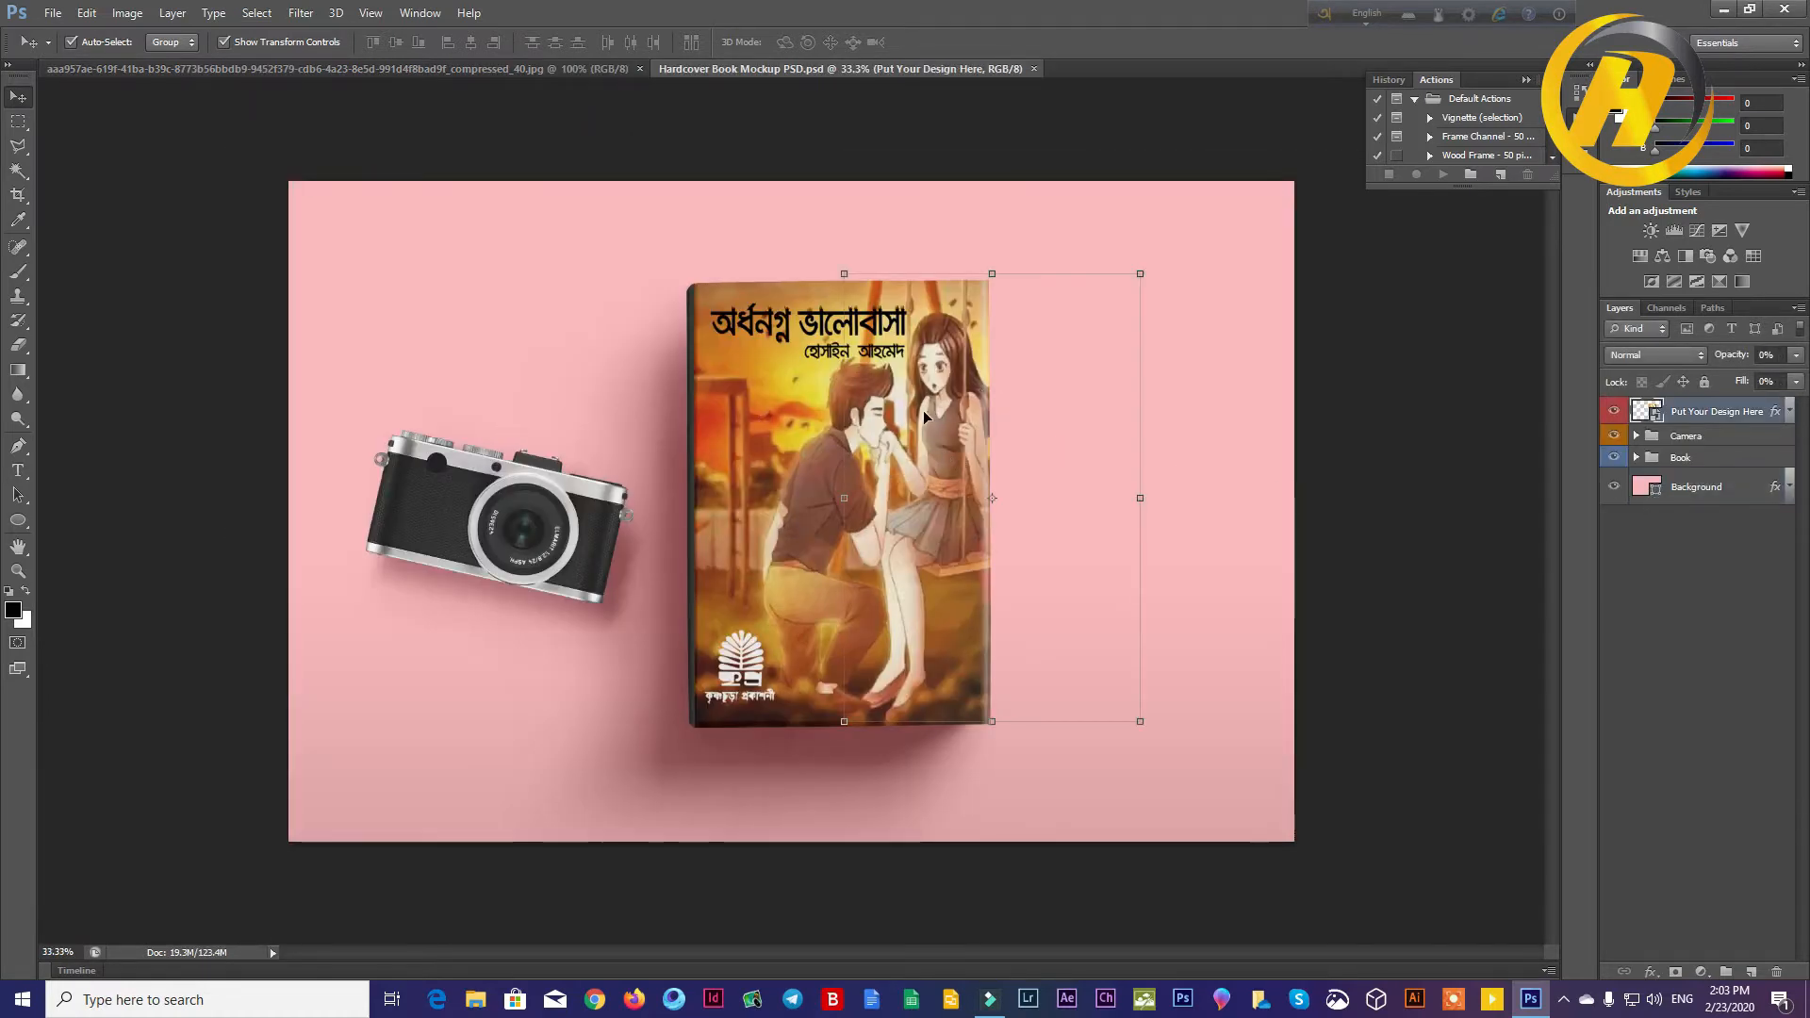
click(591, 249)
Step: Return to the couple illustration and open the publisher logo file index.png as another document
click(434, 70)
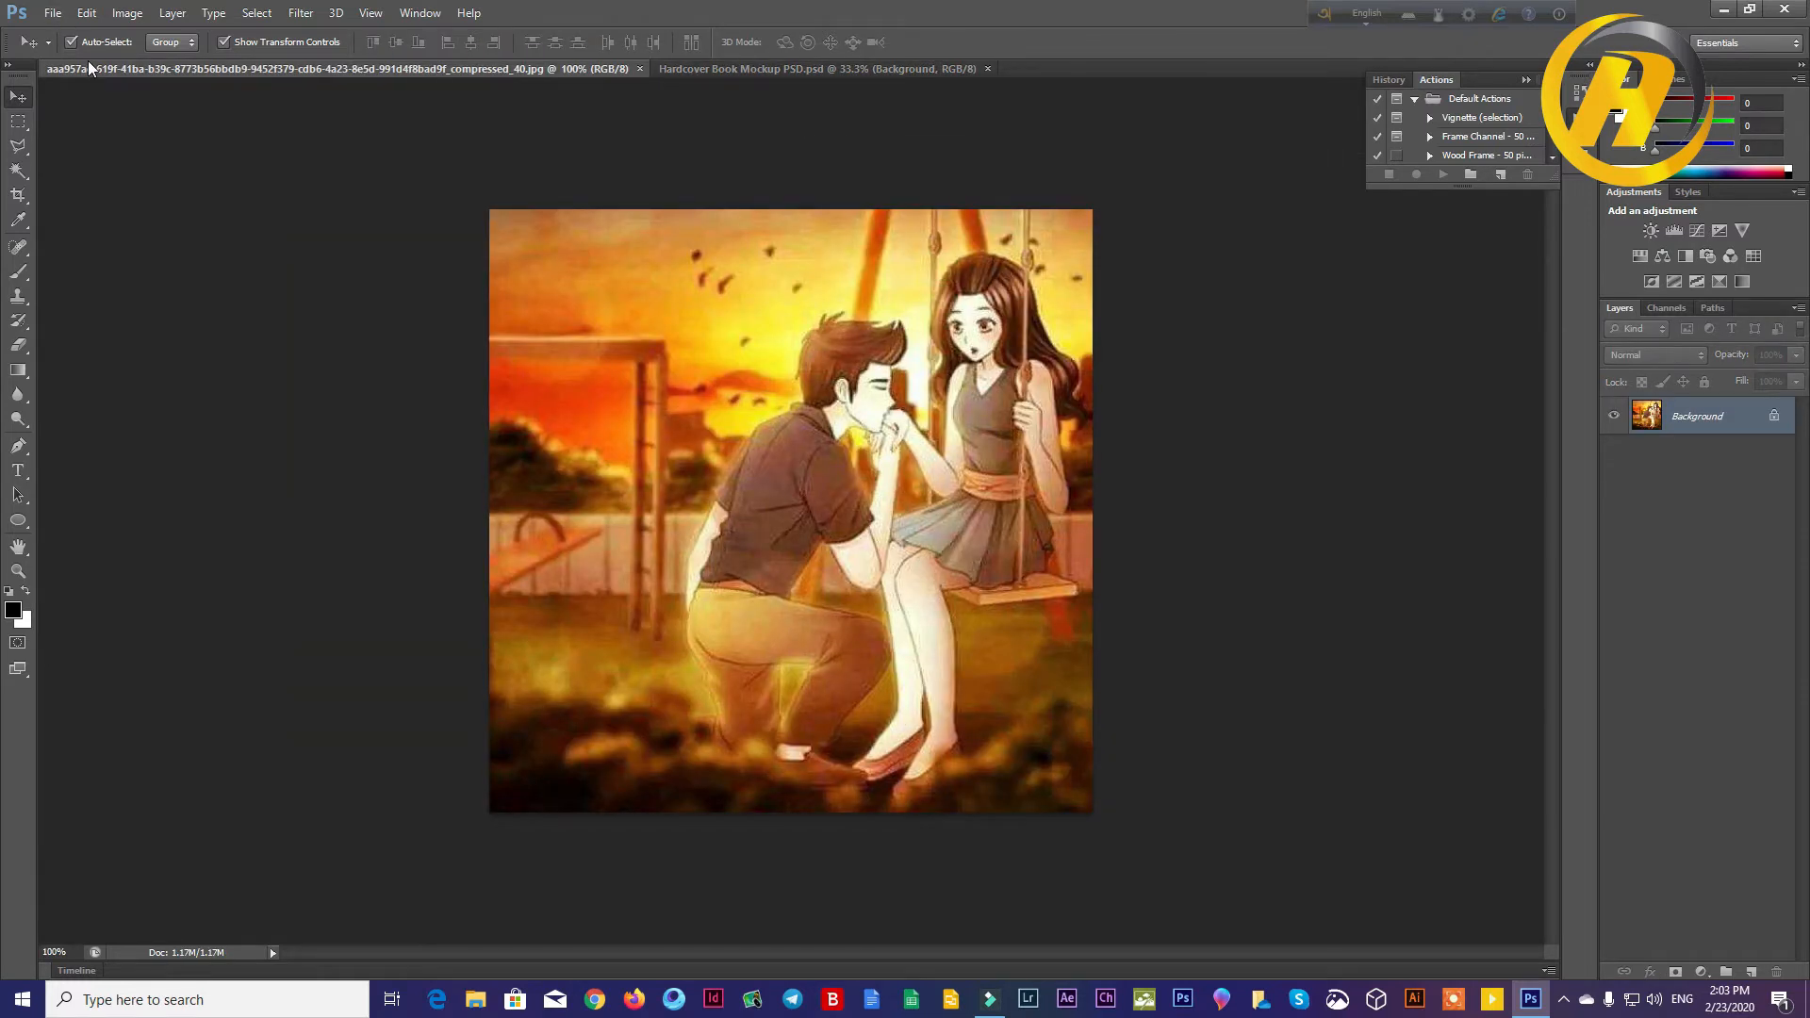
click(59, 14)
click(71, 50)
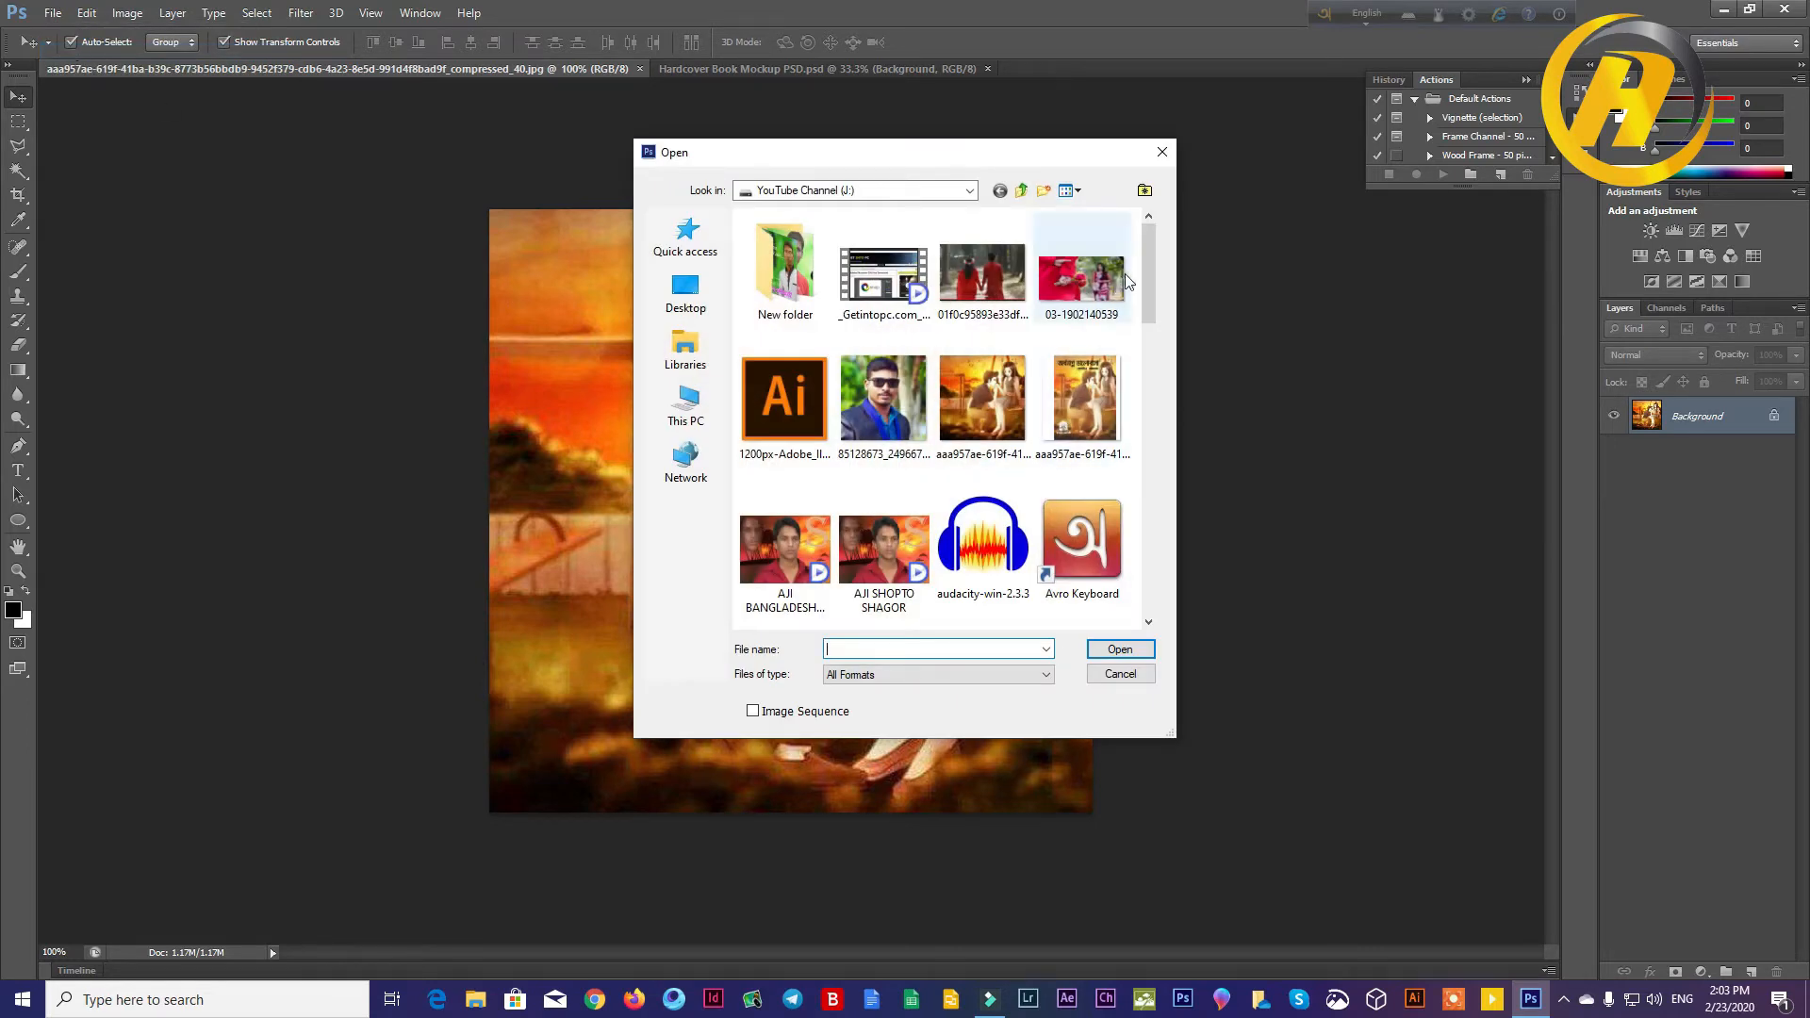
drag(1151, 265, 1165, 400)
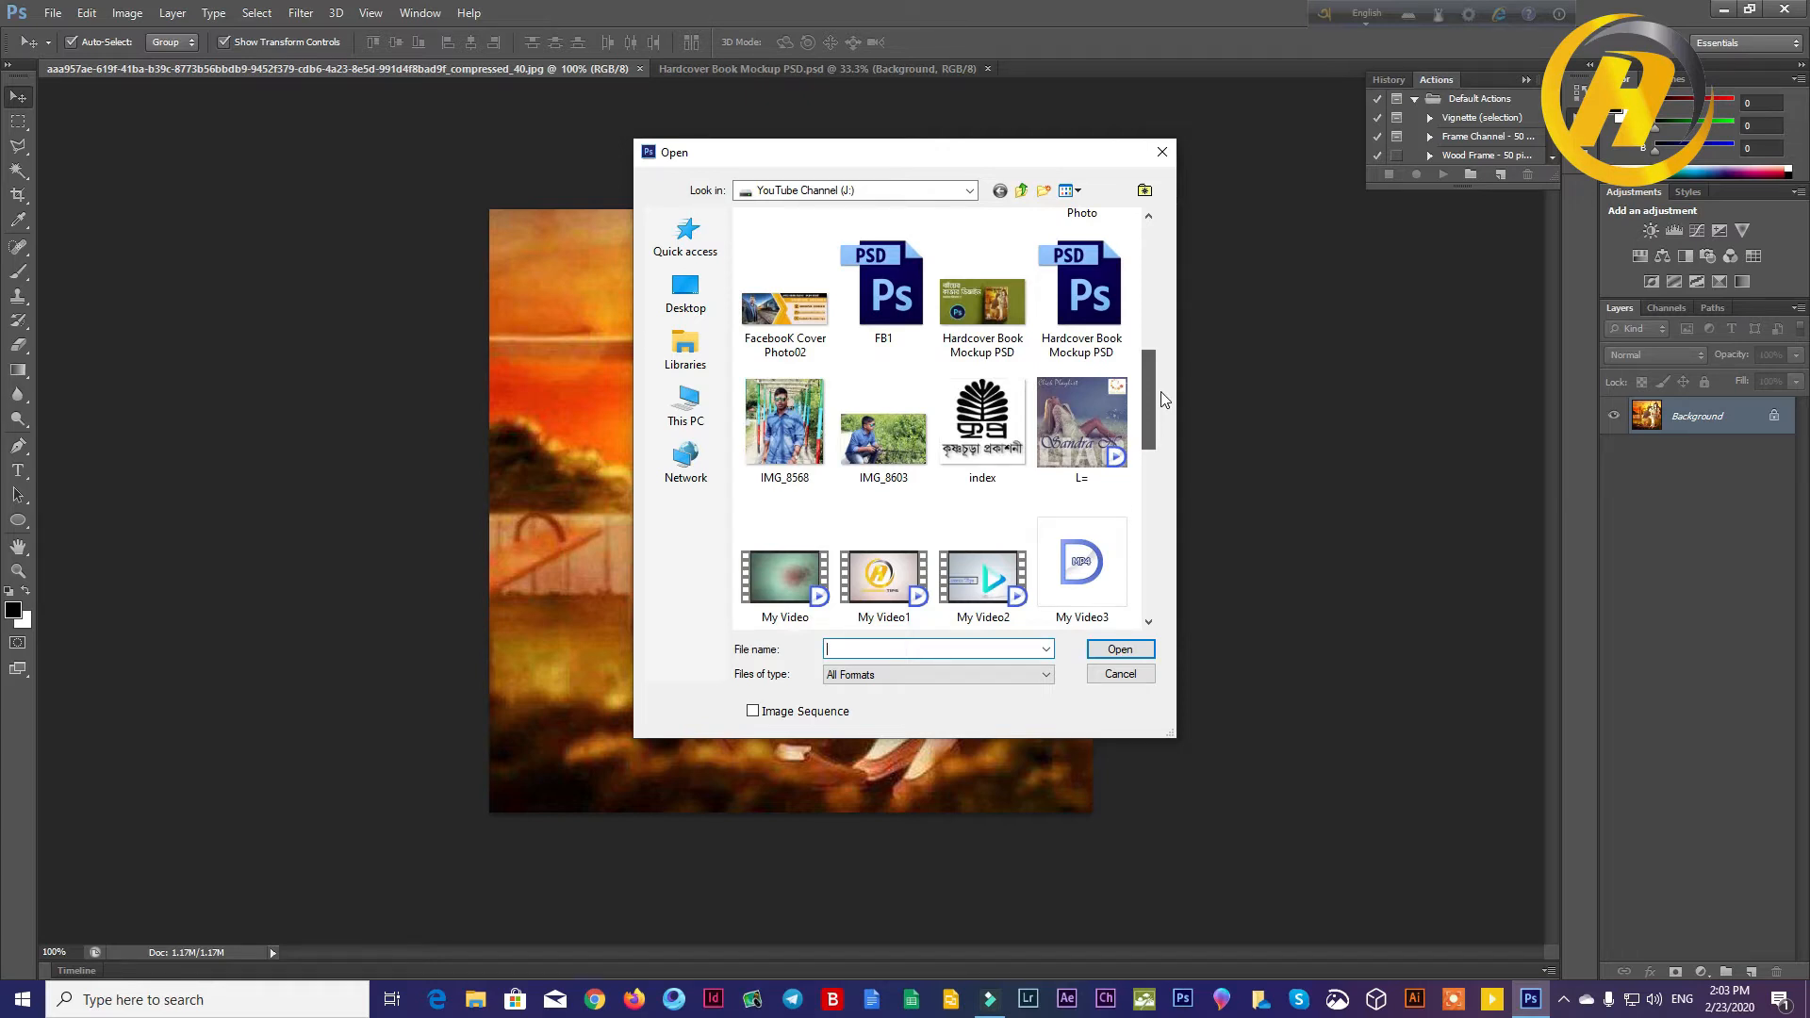
double_click(983, 424)
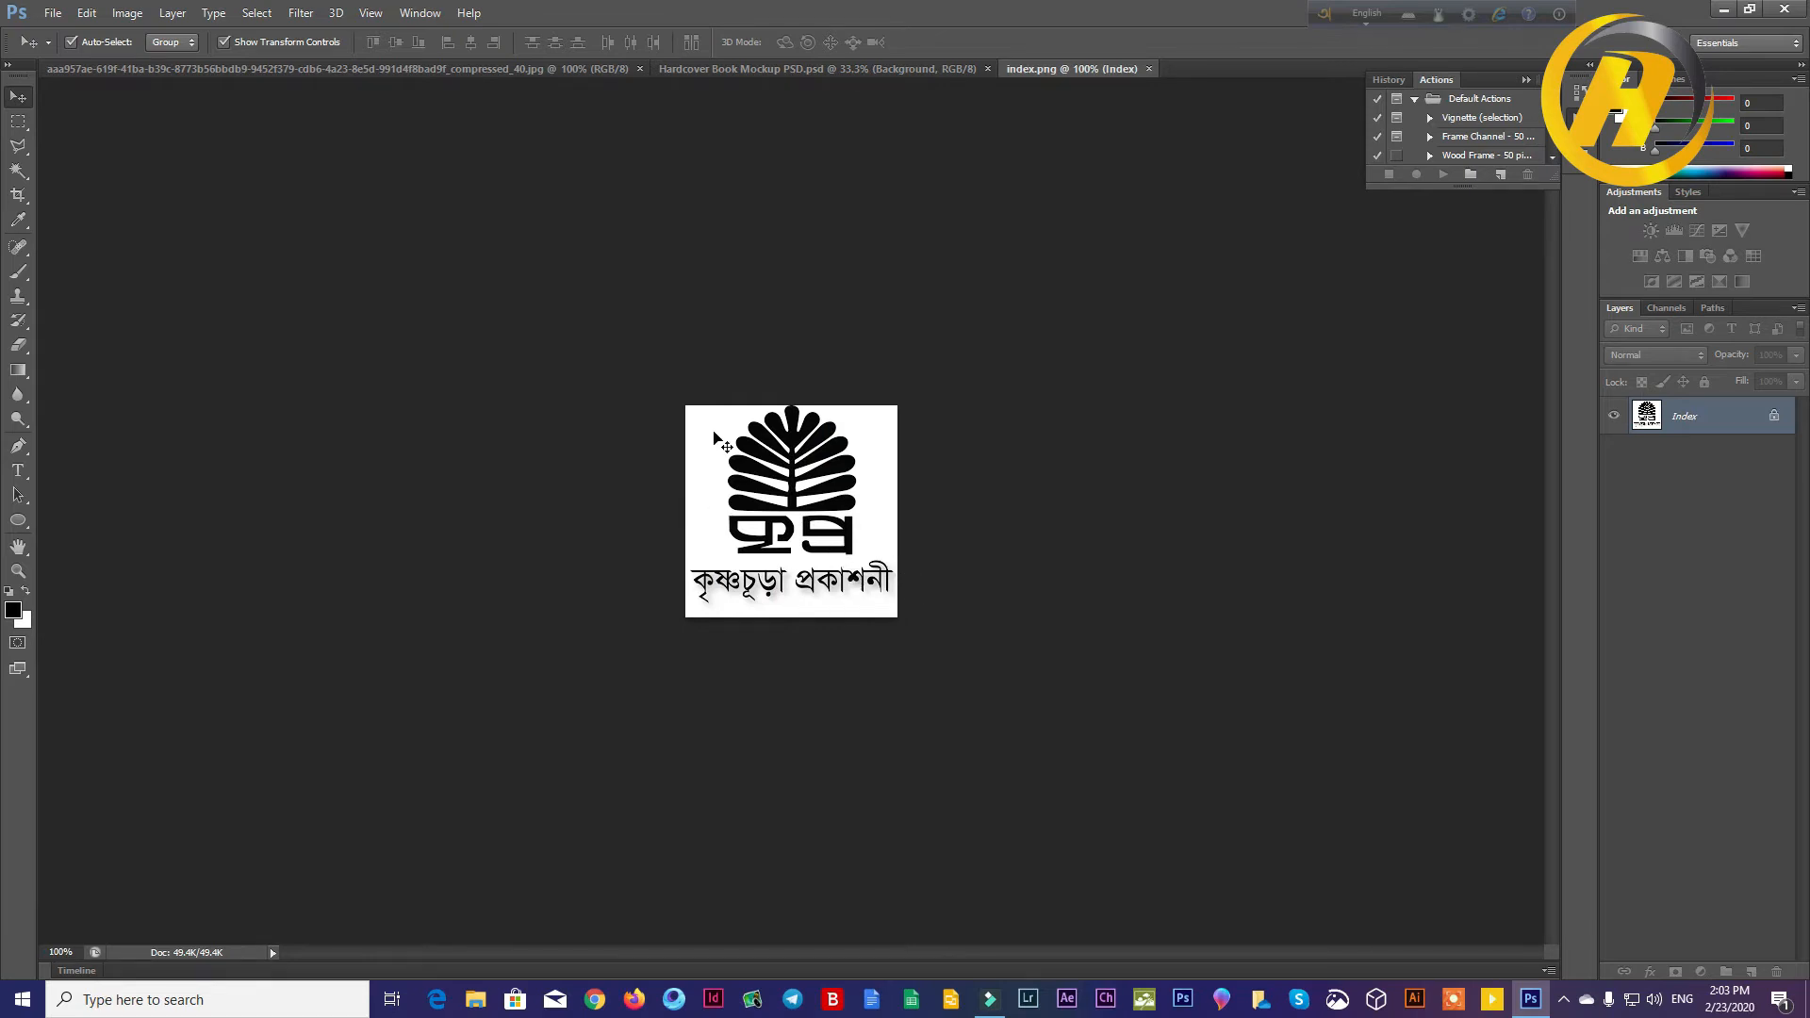
Step: Create a new document 8 inches wide and 11 inches high at 300 pixels/inch in CMYK Color with a white background
click(269, 67)
click(38, 13)
key(Escape)
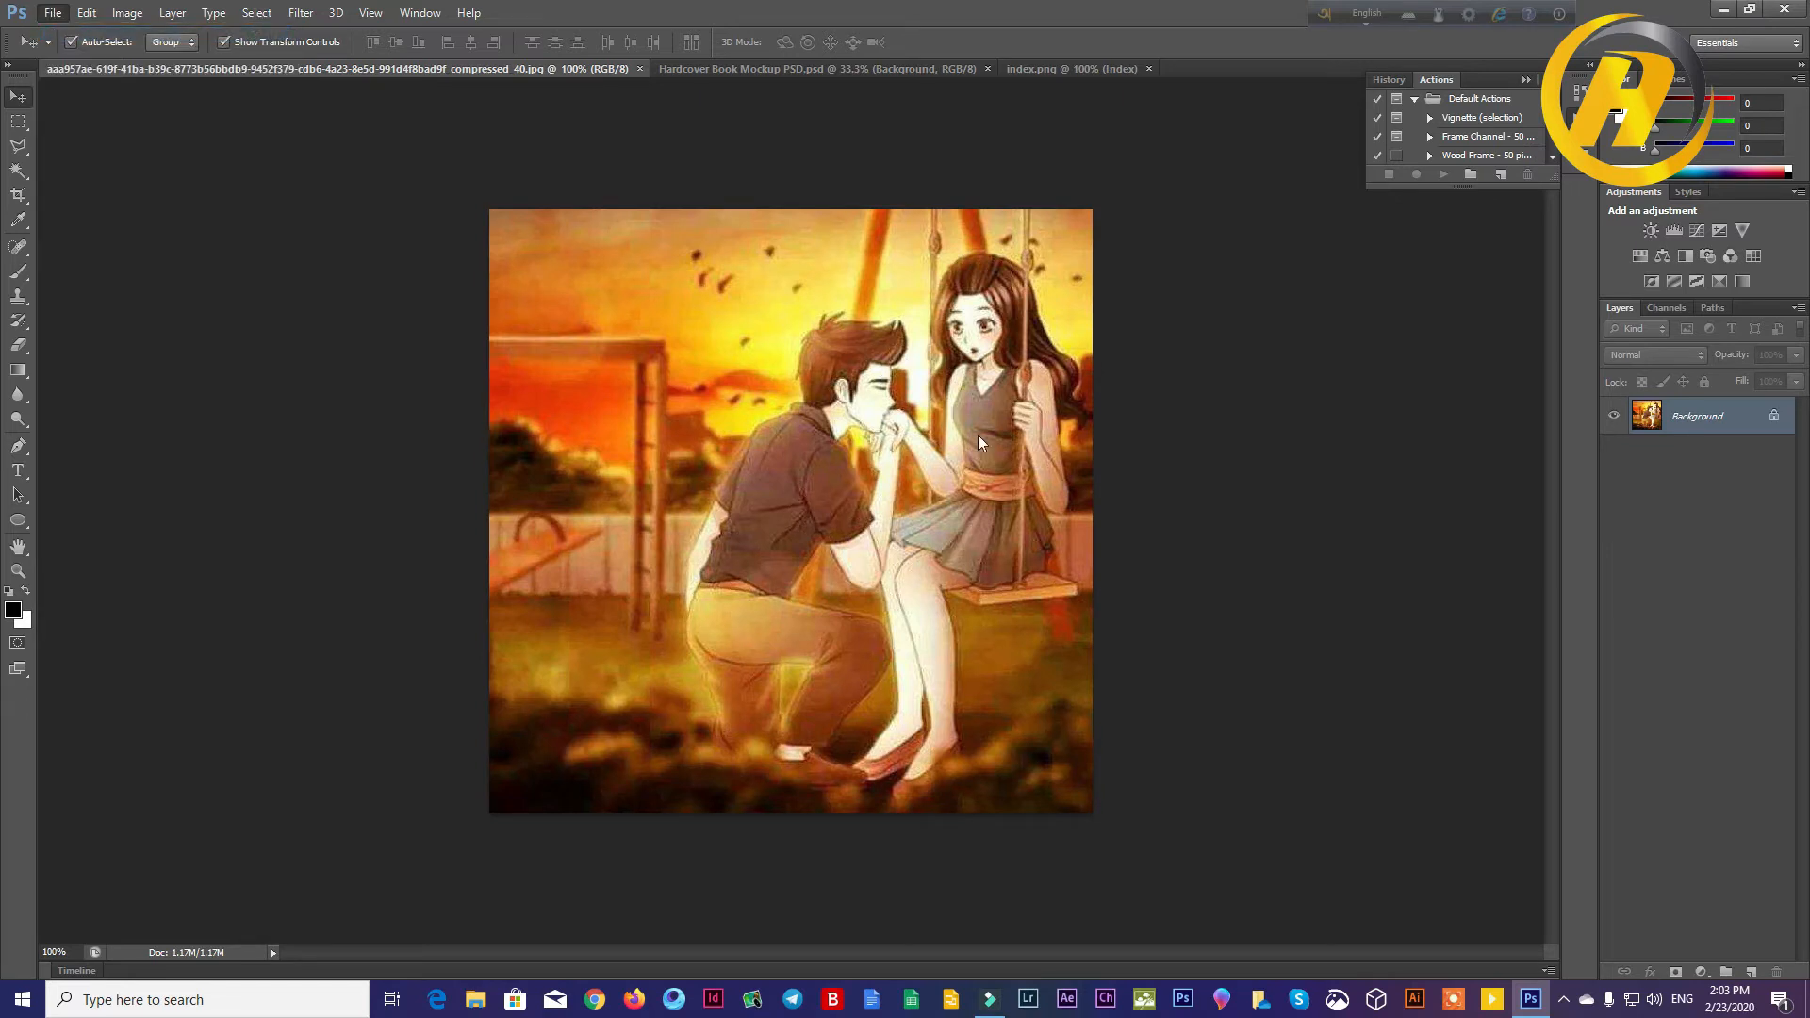
drag(851, 343, 694, 367)
text(8)
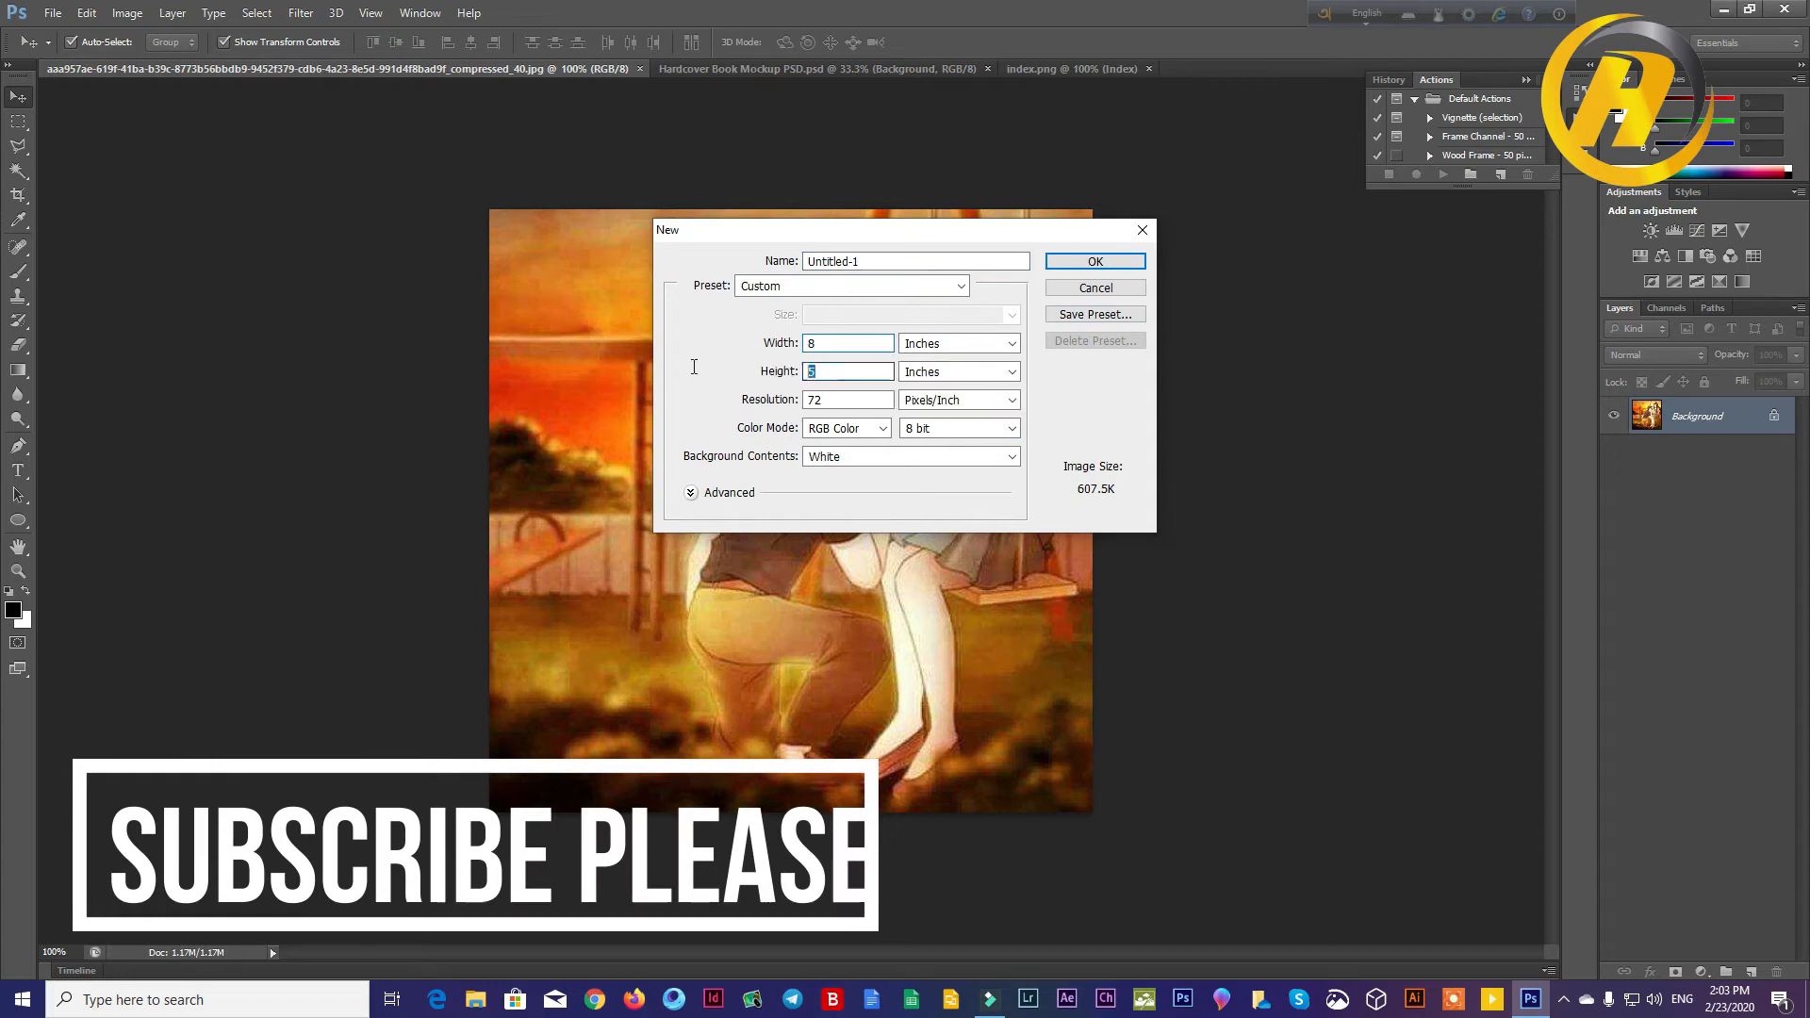
text(11)
drag(853, 400, 665, 404)
text(300)
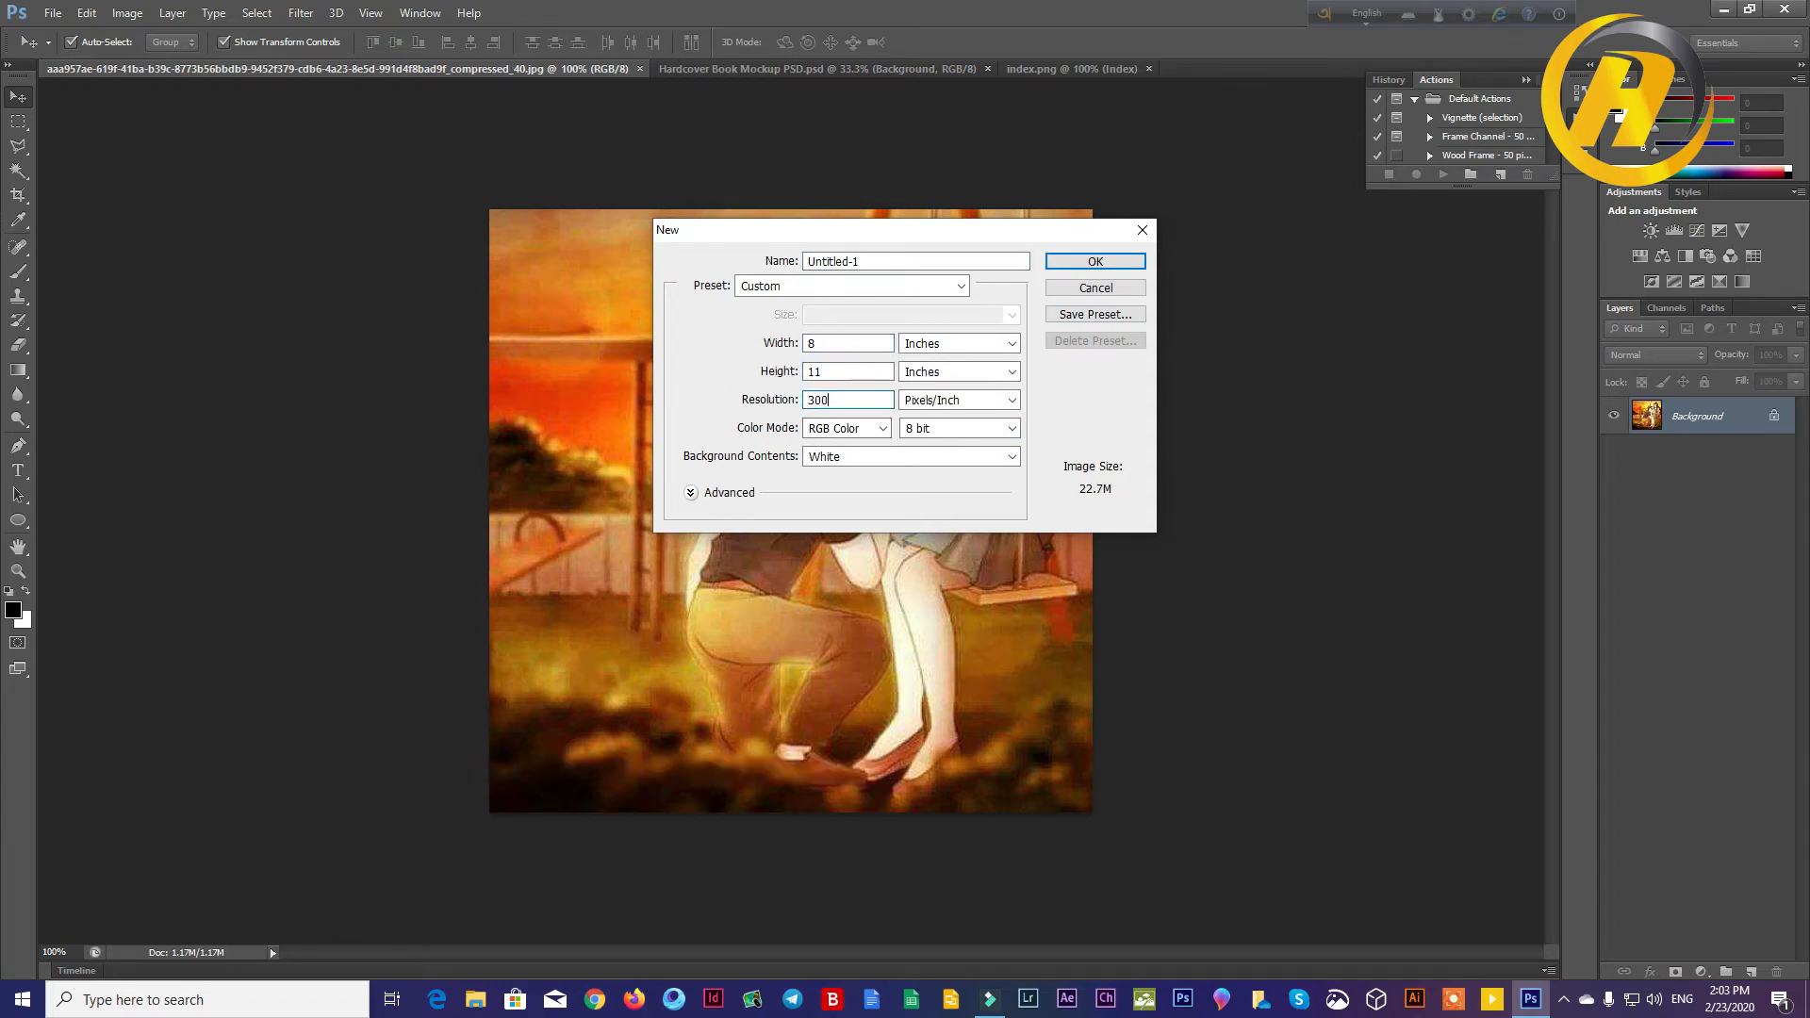
click(851, 429)
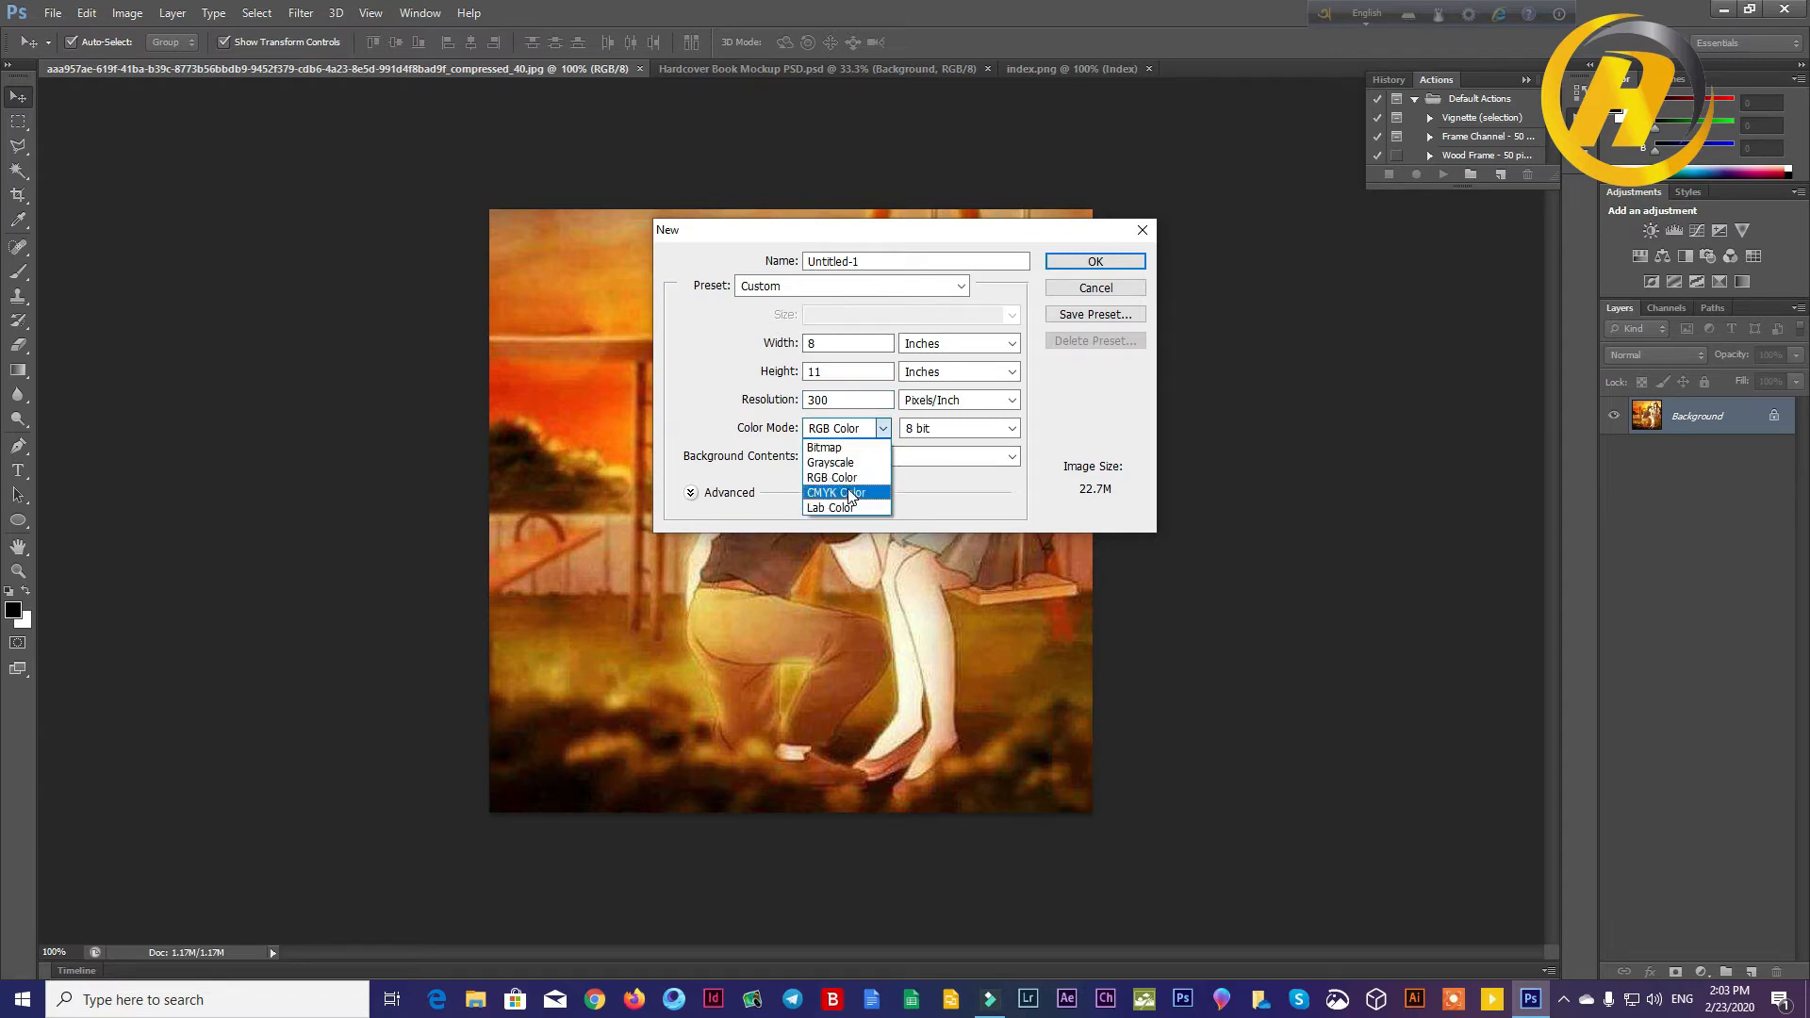
click(837, 492)
click(1068, 272)
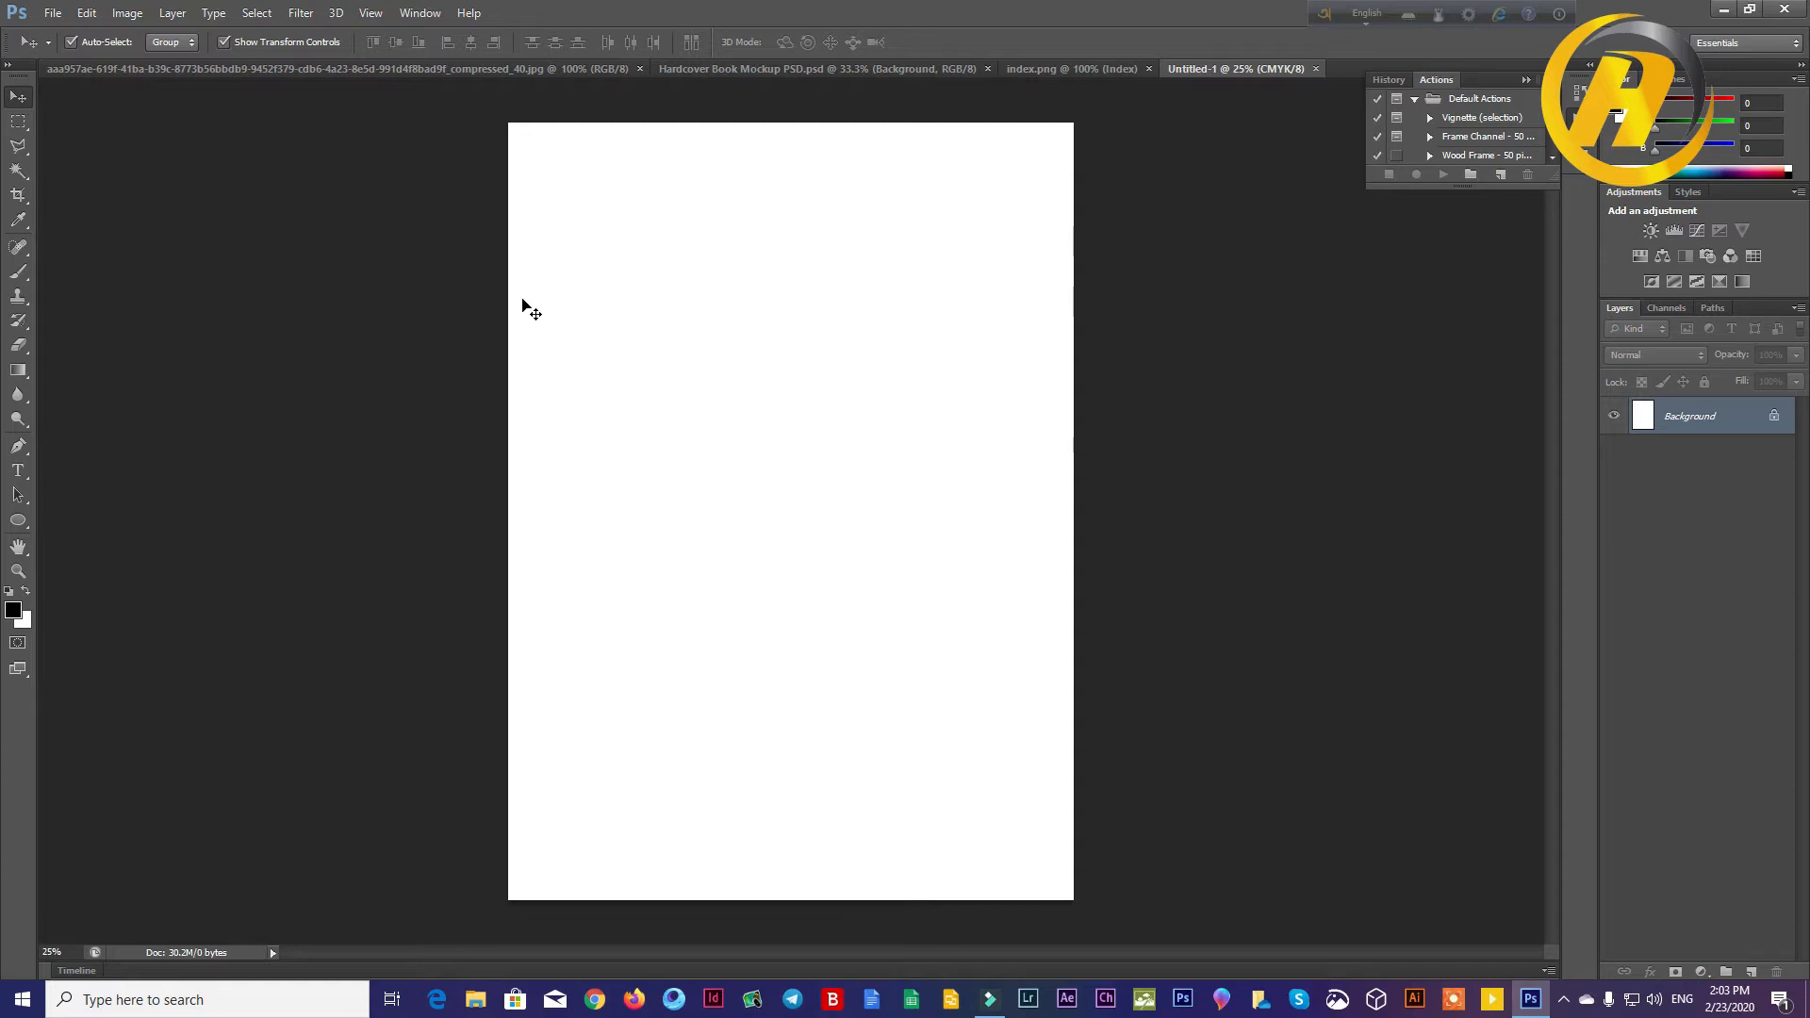
Step: Copy the couple illustration into the blank Untitled-1 document as a new layer
click(369, 71)
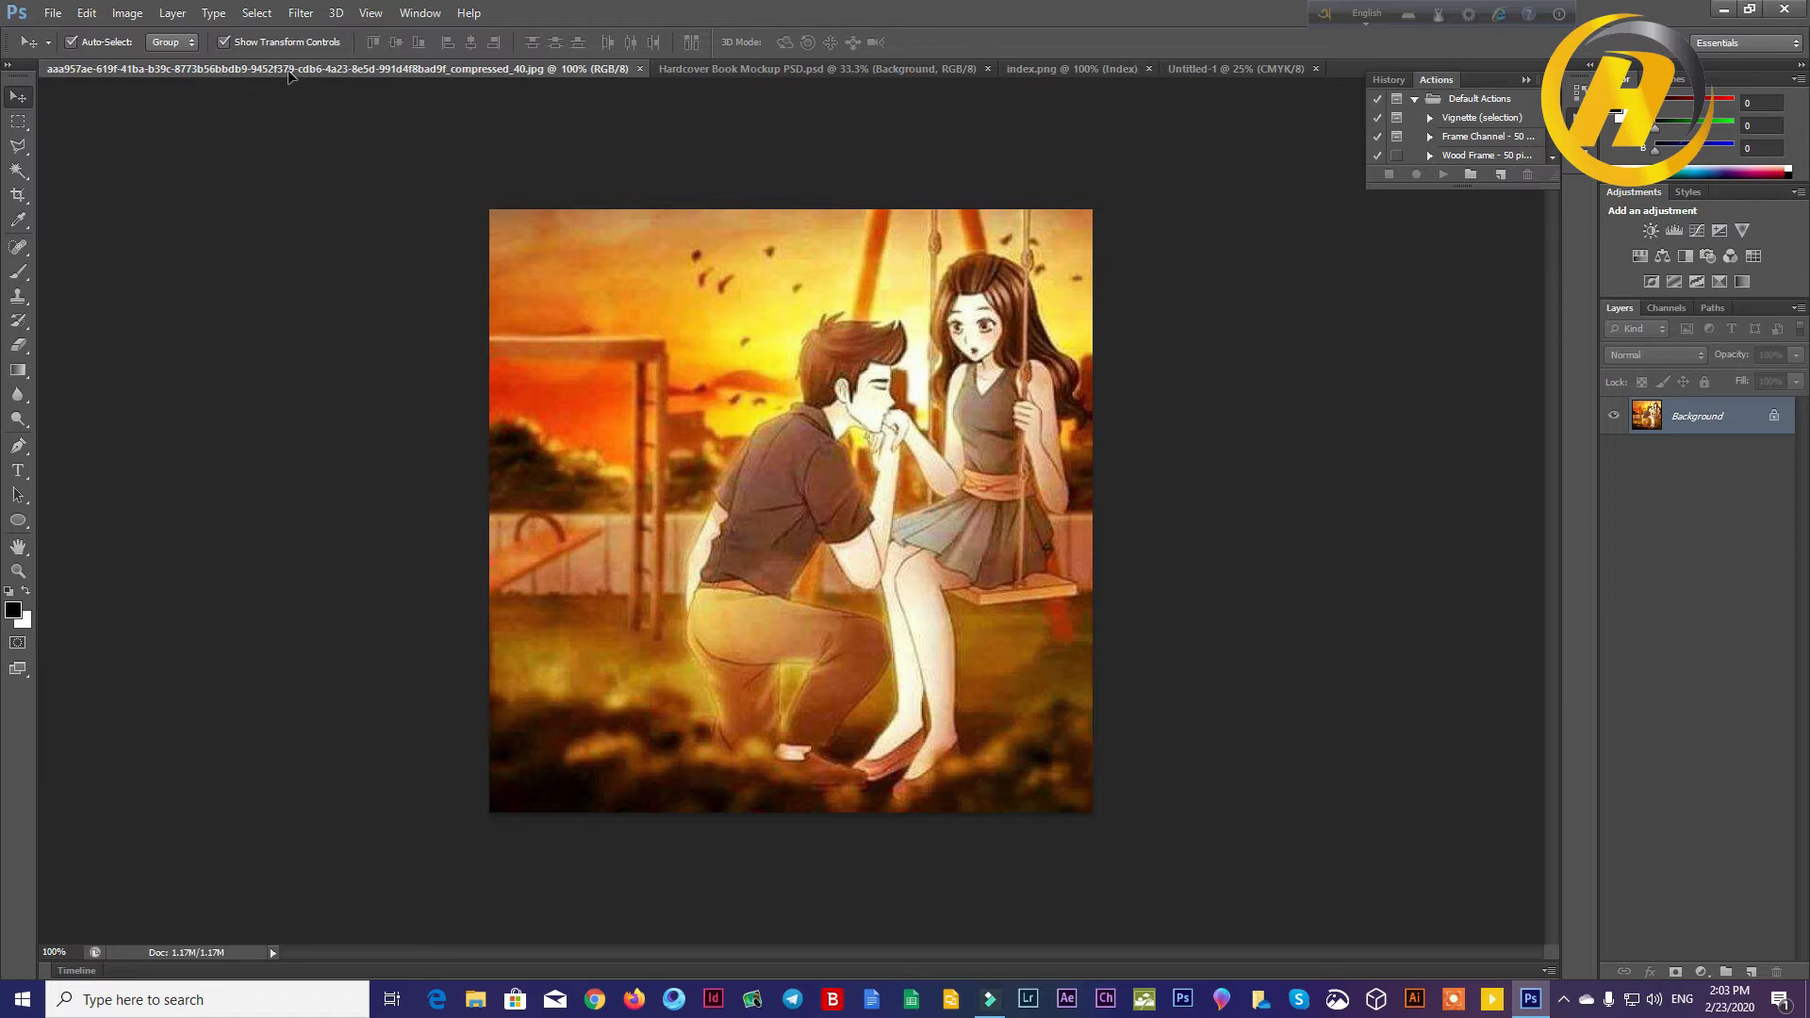
drag(807, 355, 796, 71)
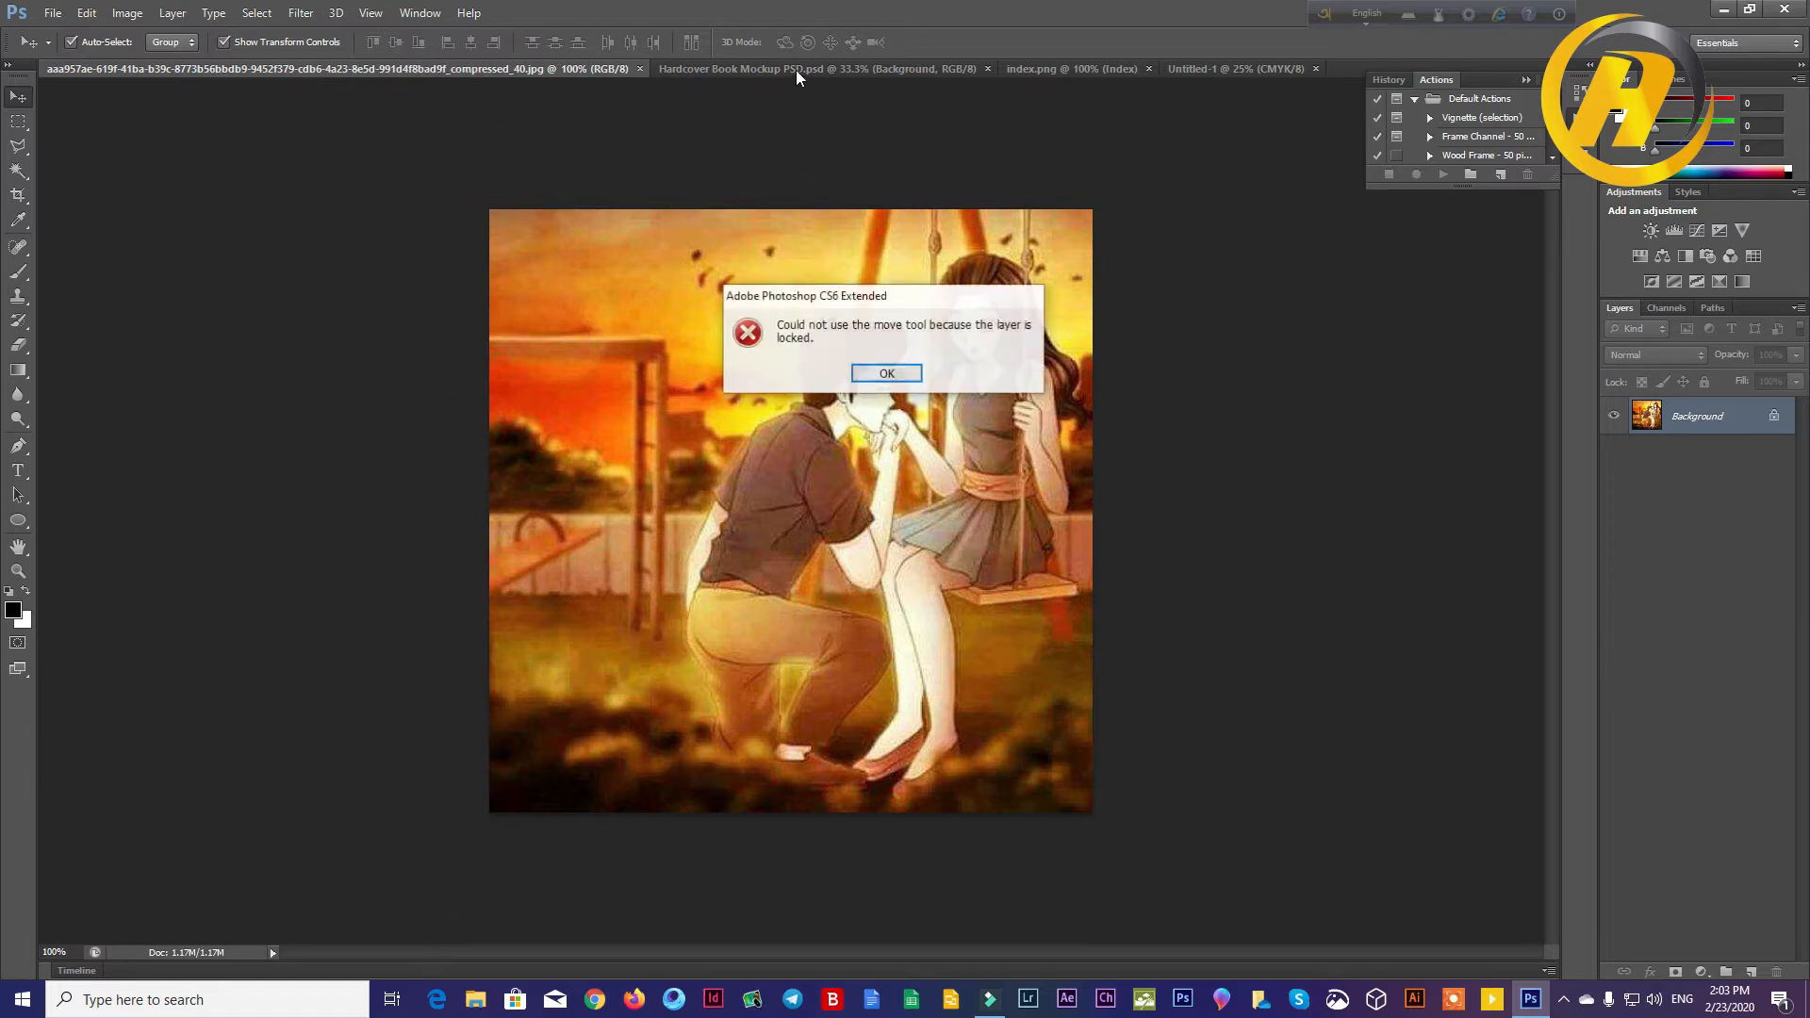
click(884, 375)
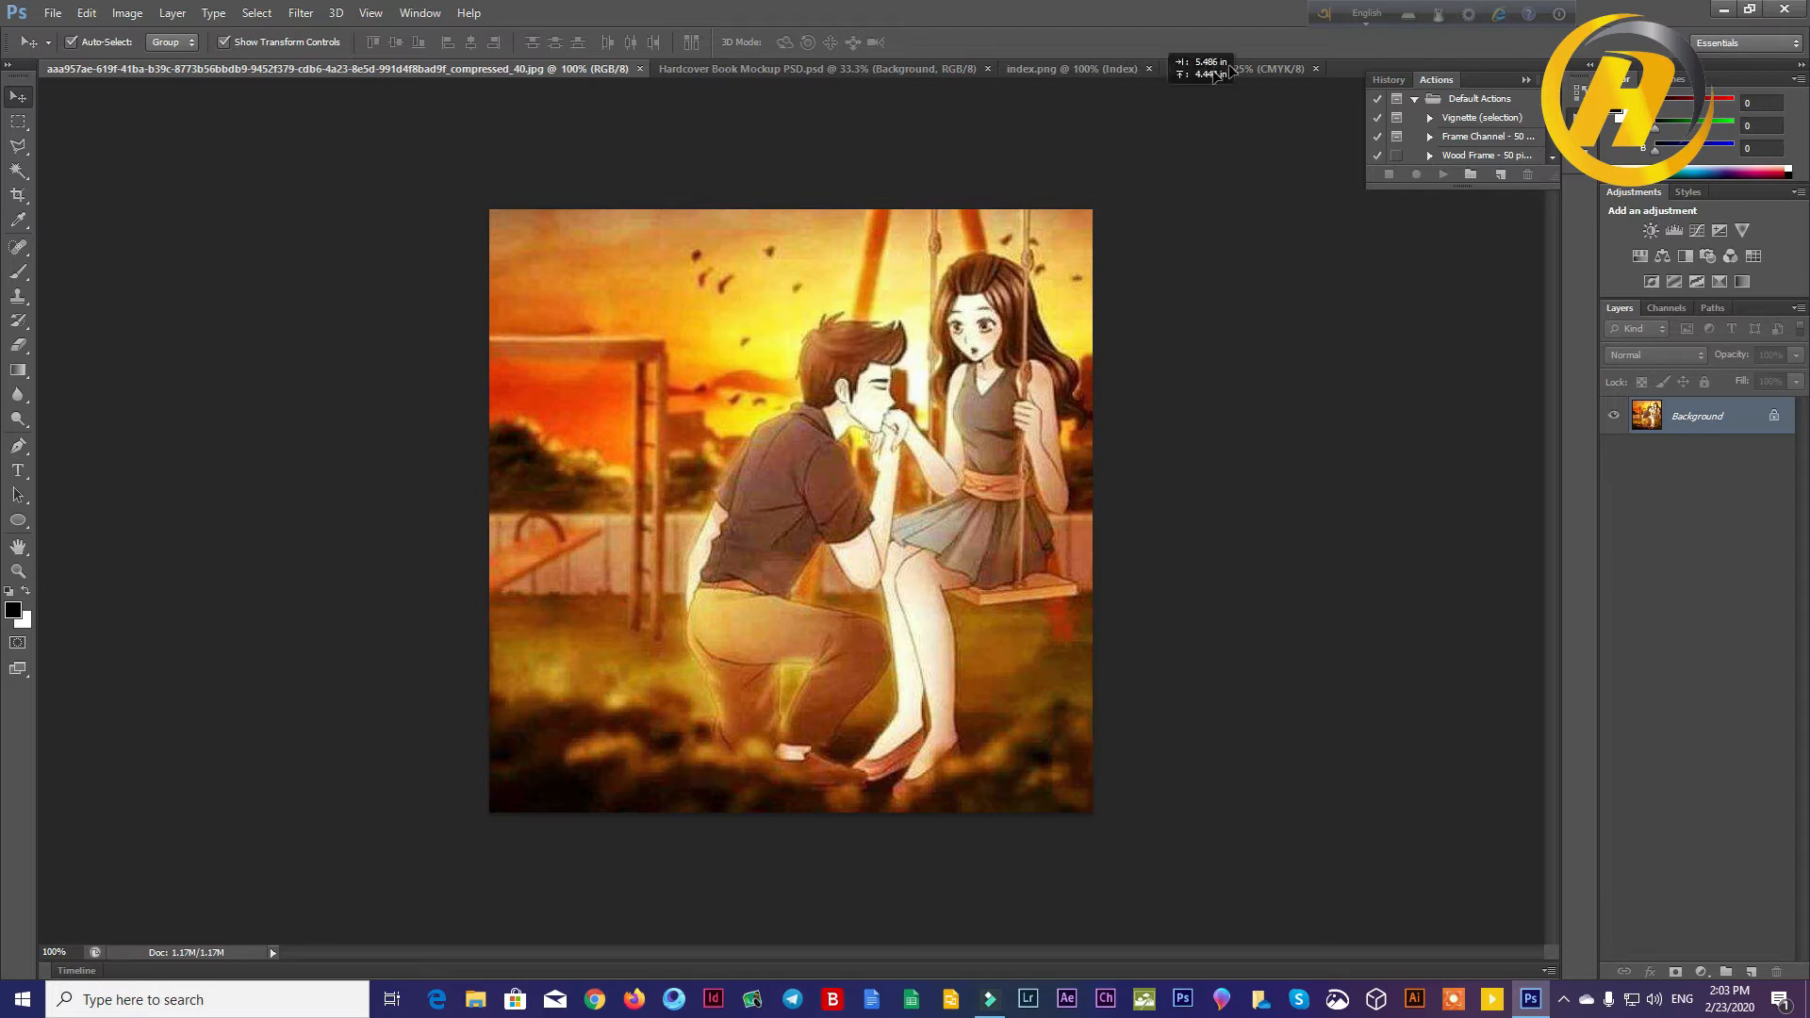
drag(1229, 64, 1203, 218)
Step: Move the illustration to the page's top-left corner and enlarge it until it covers the whole page
drag(886, 311, 522, 140)
key(ctrl+t)
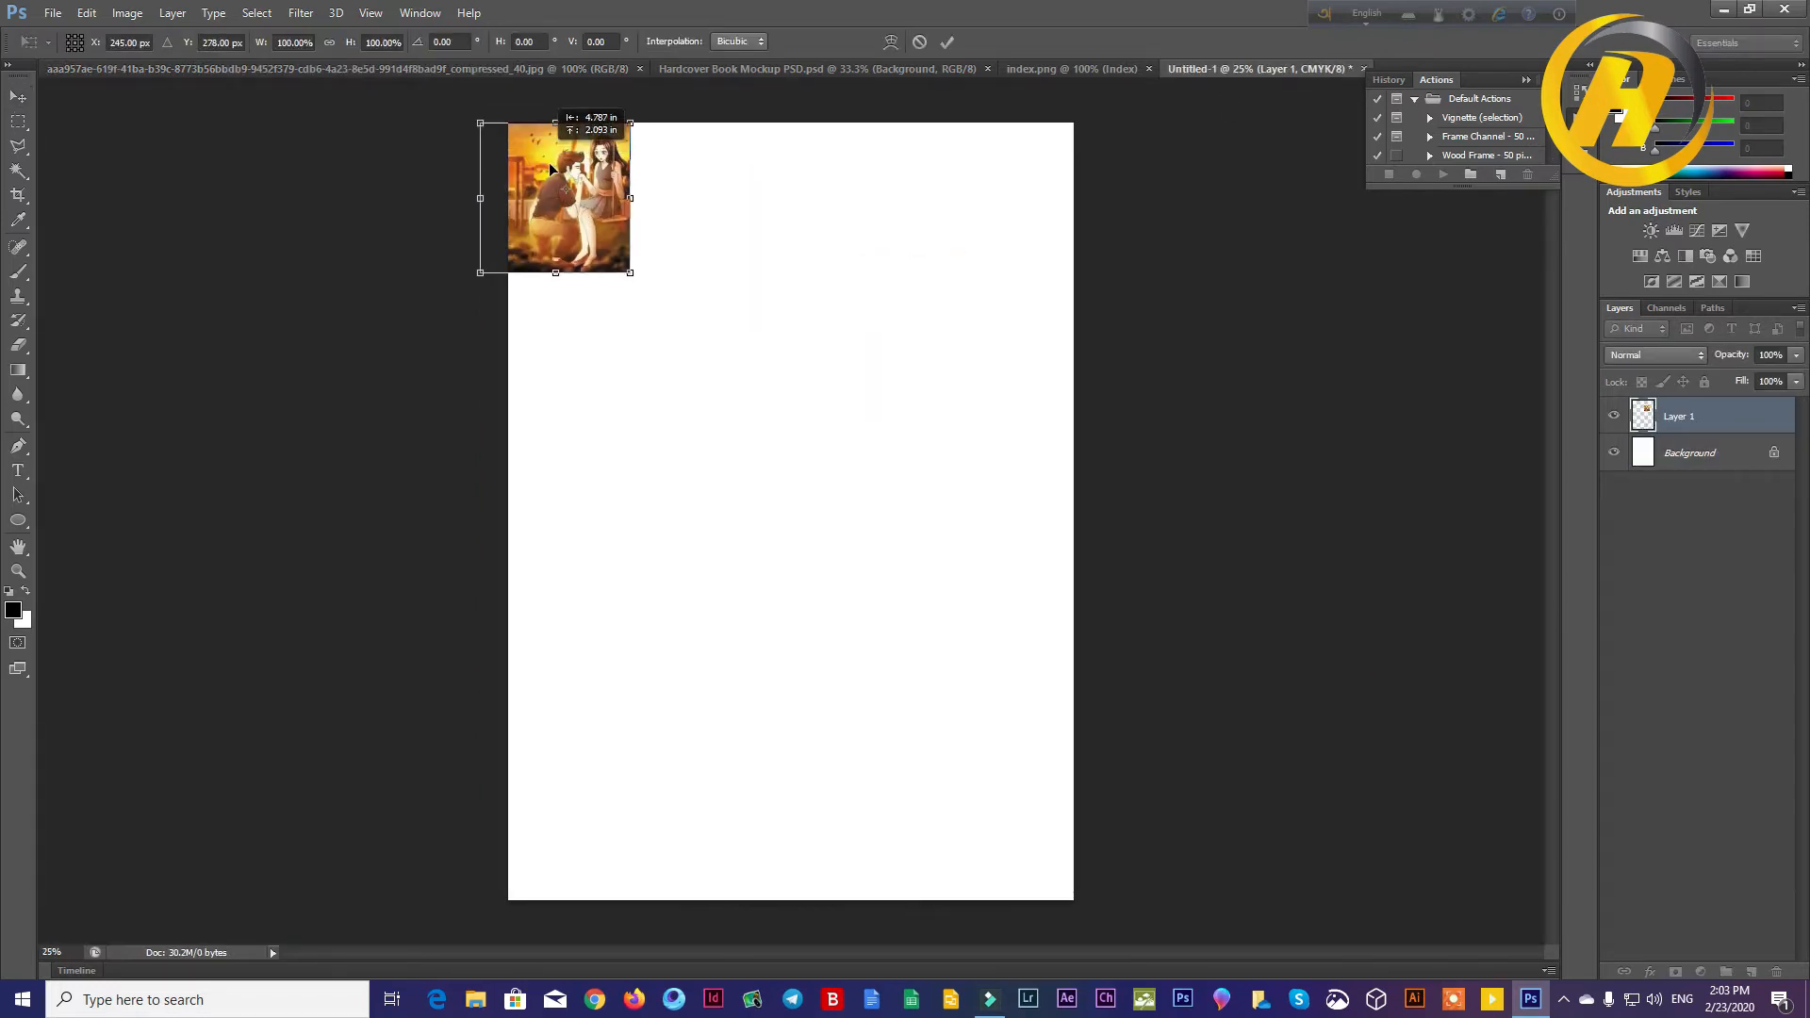
drag(711, 362, 1109, 899)
key(Return)
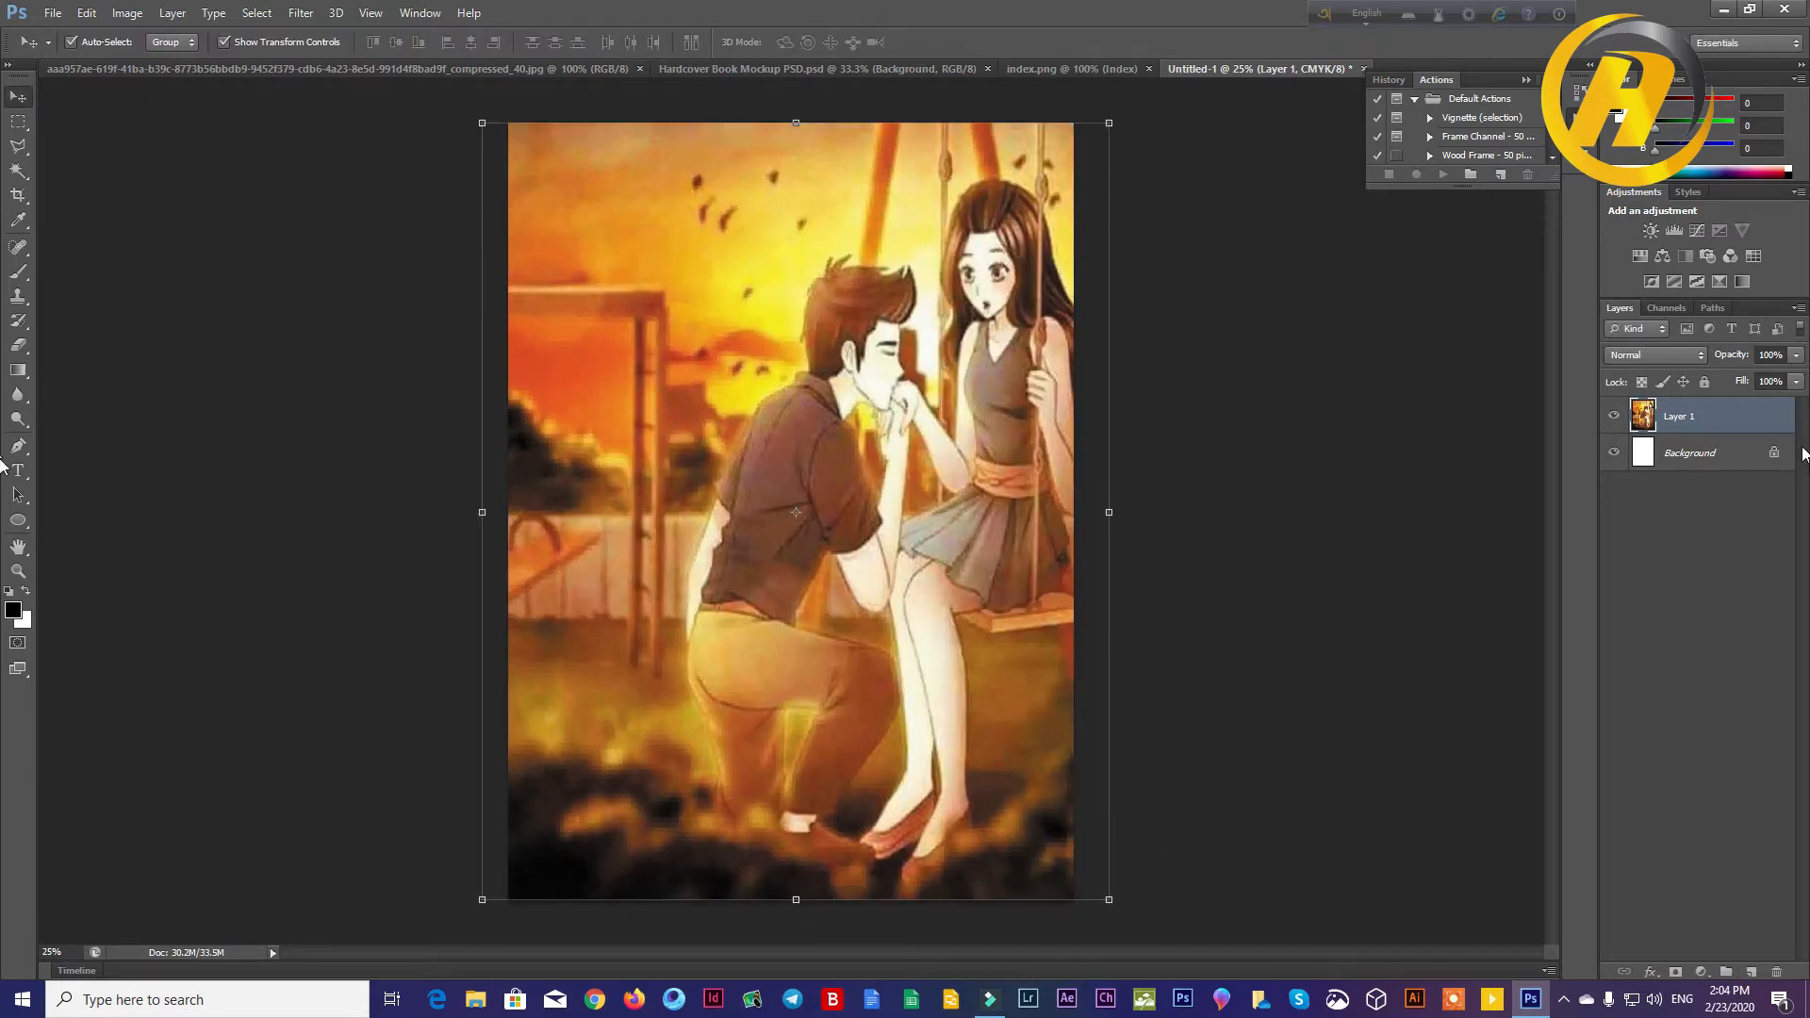
Step: Convert the locked Background to a regular layer and clip the illustration layer to it with a clipping mask
right_click(1722, 418)
click(1763, 506)
double_click(1745, 471)
click(1045, 325)
right_click(1727, 418)
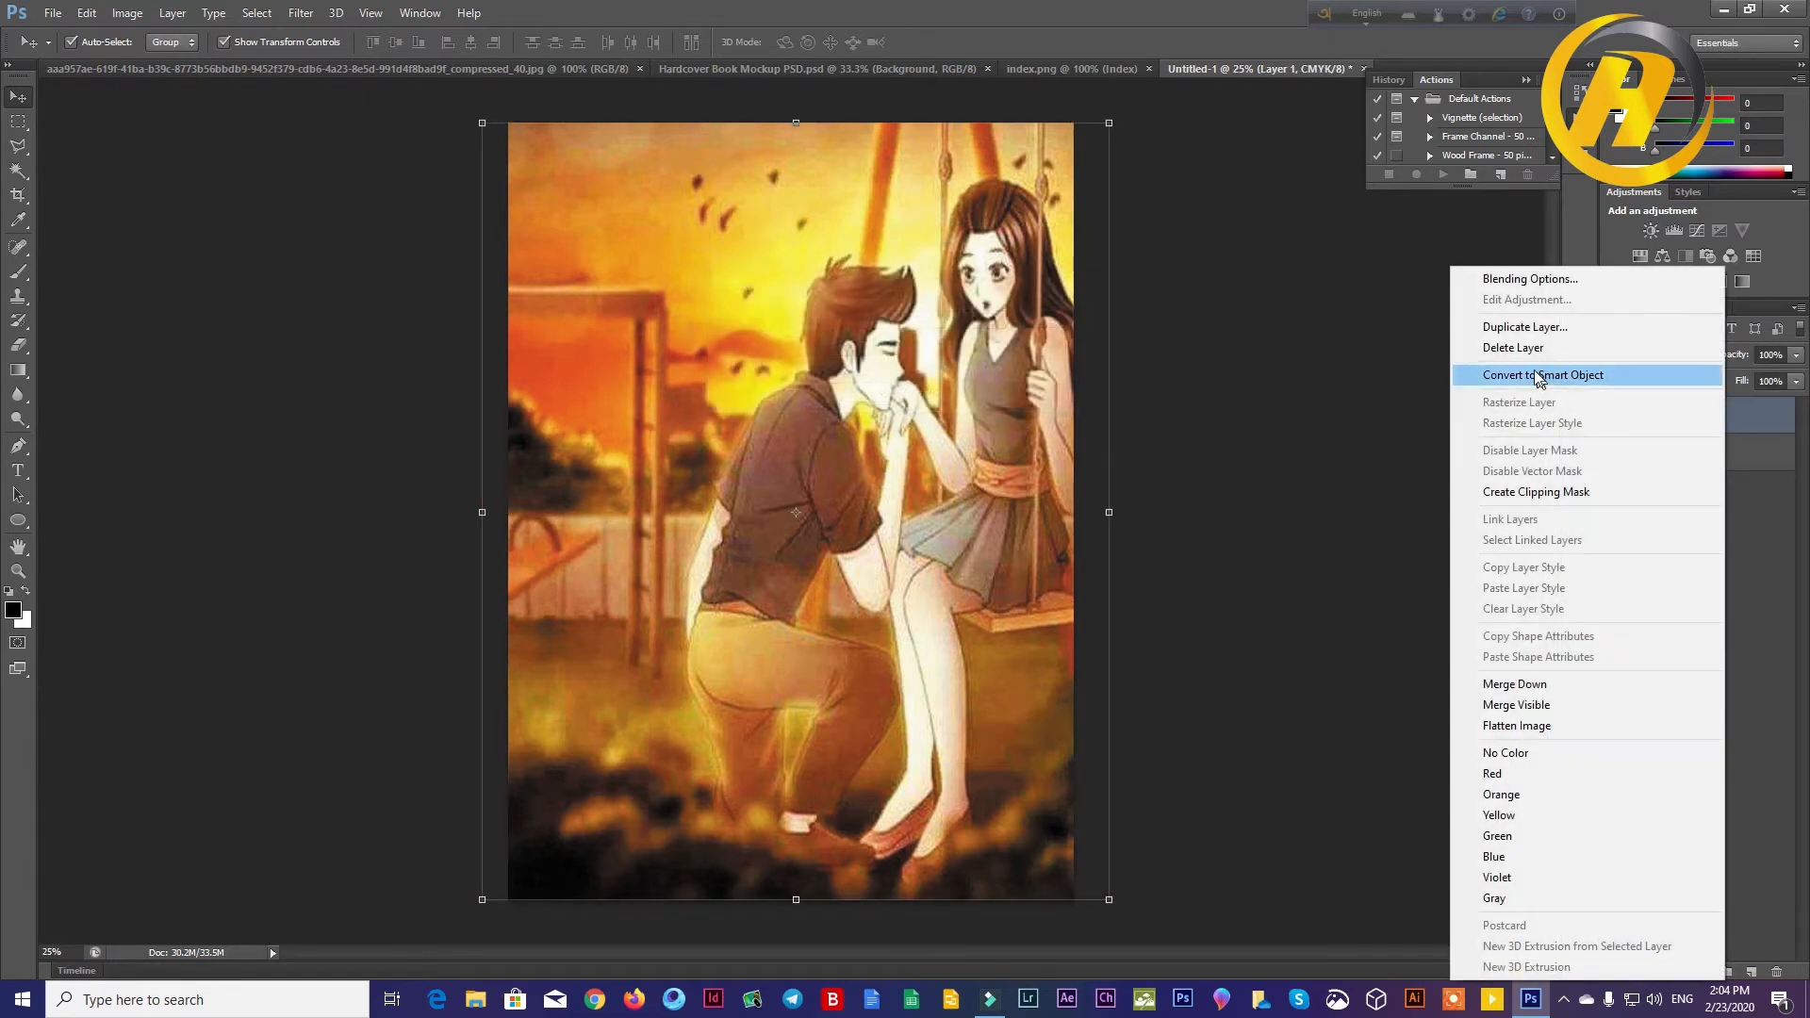
click(1518, 491)
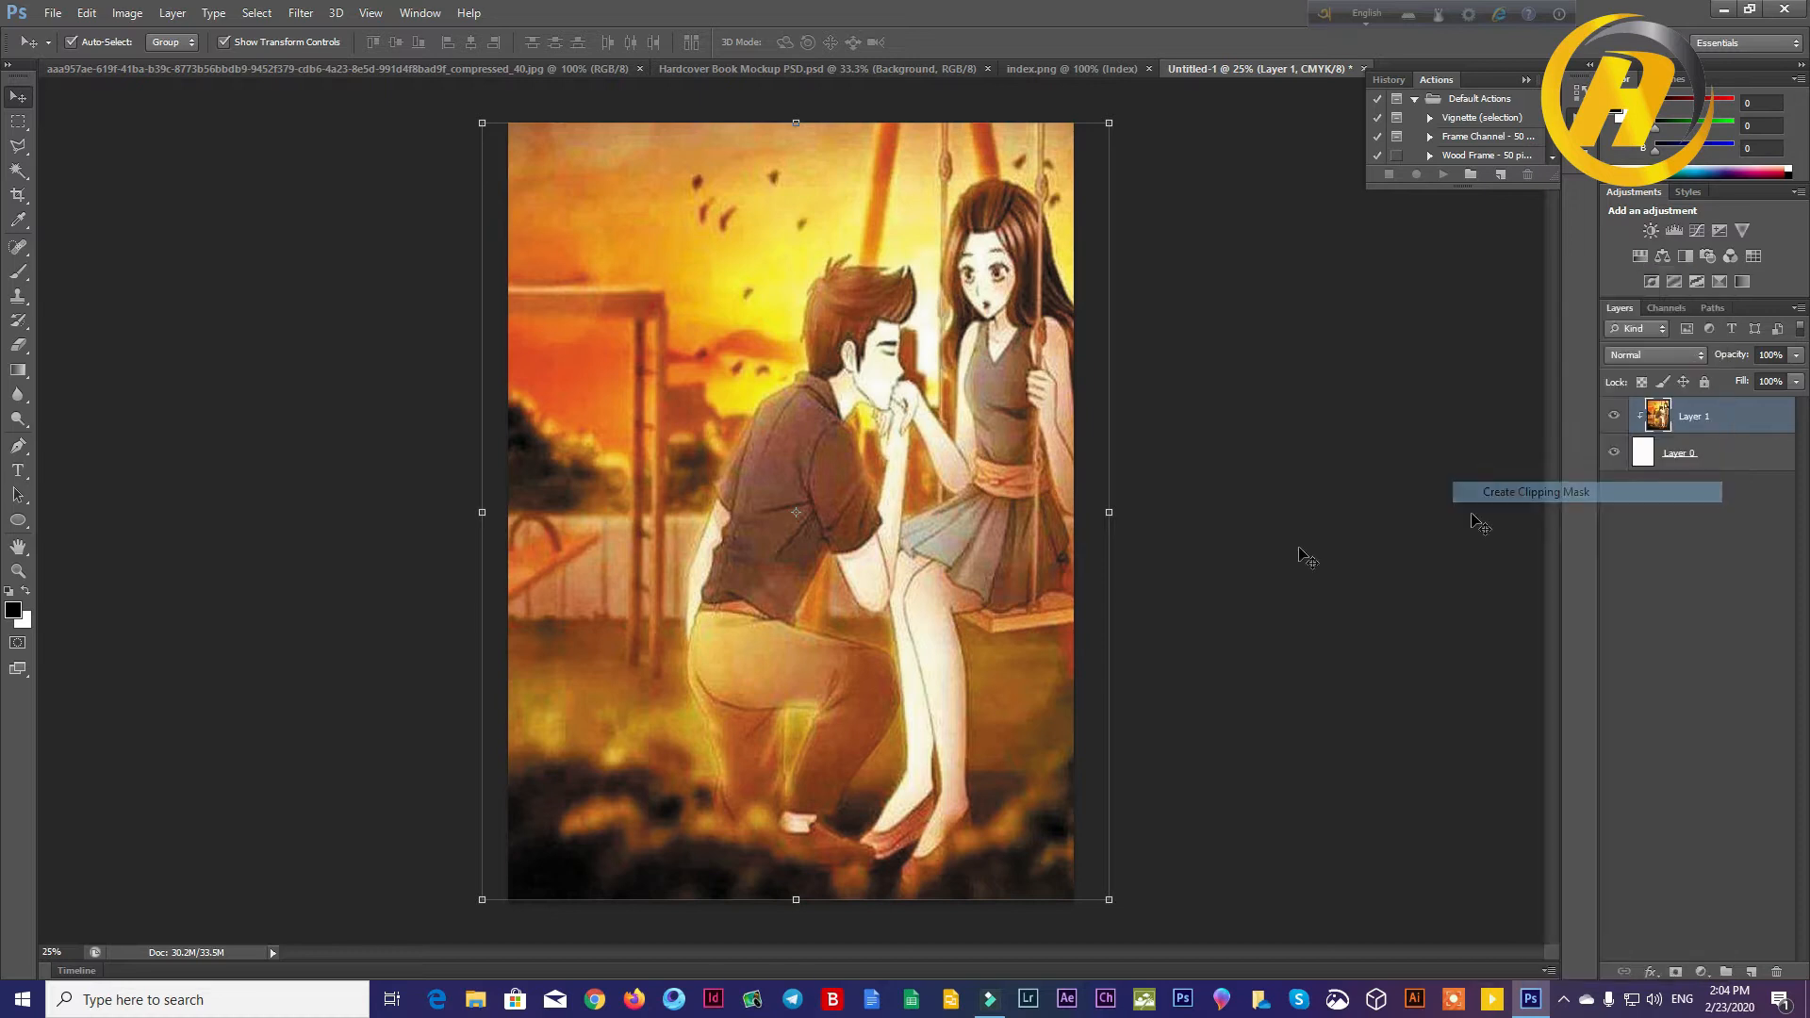
Step: Stretch the clipped illustration horizontally to 104.50% width, keeping its height at 100%, and apply the transform
mouse_move(1121, 910)
mouse_down()
mouse_move(1136, 882)
mouse_move(1119, 911)
mouse_up()
drag(1108, 138, 1118, 139)
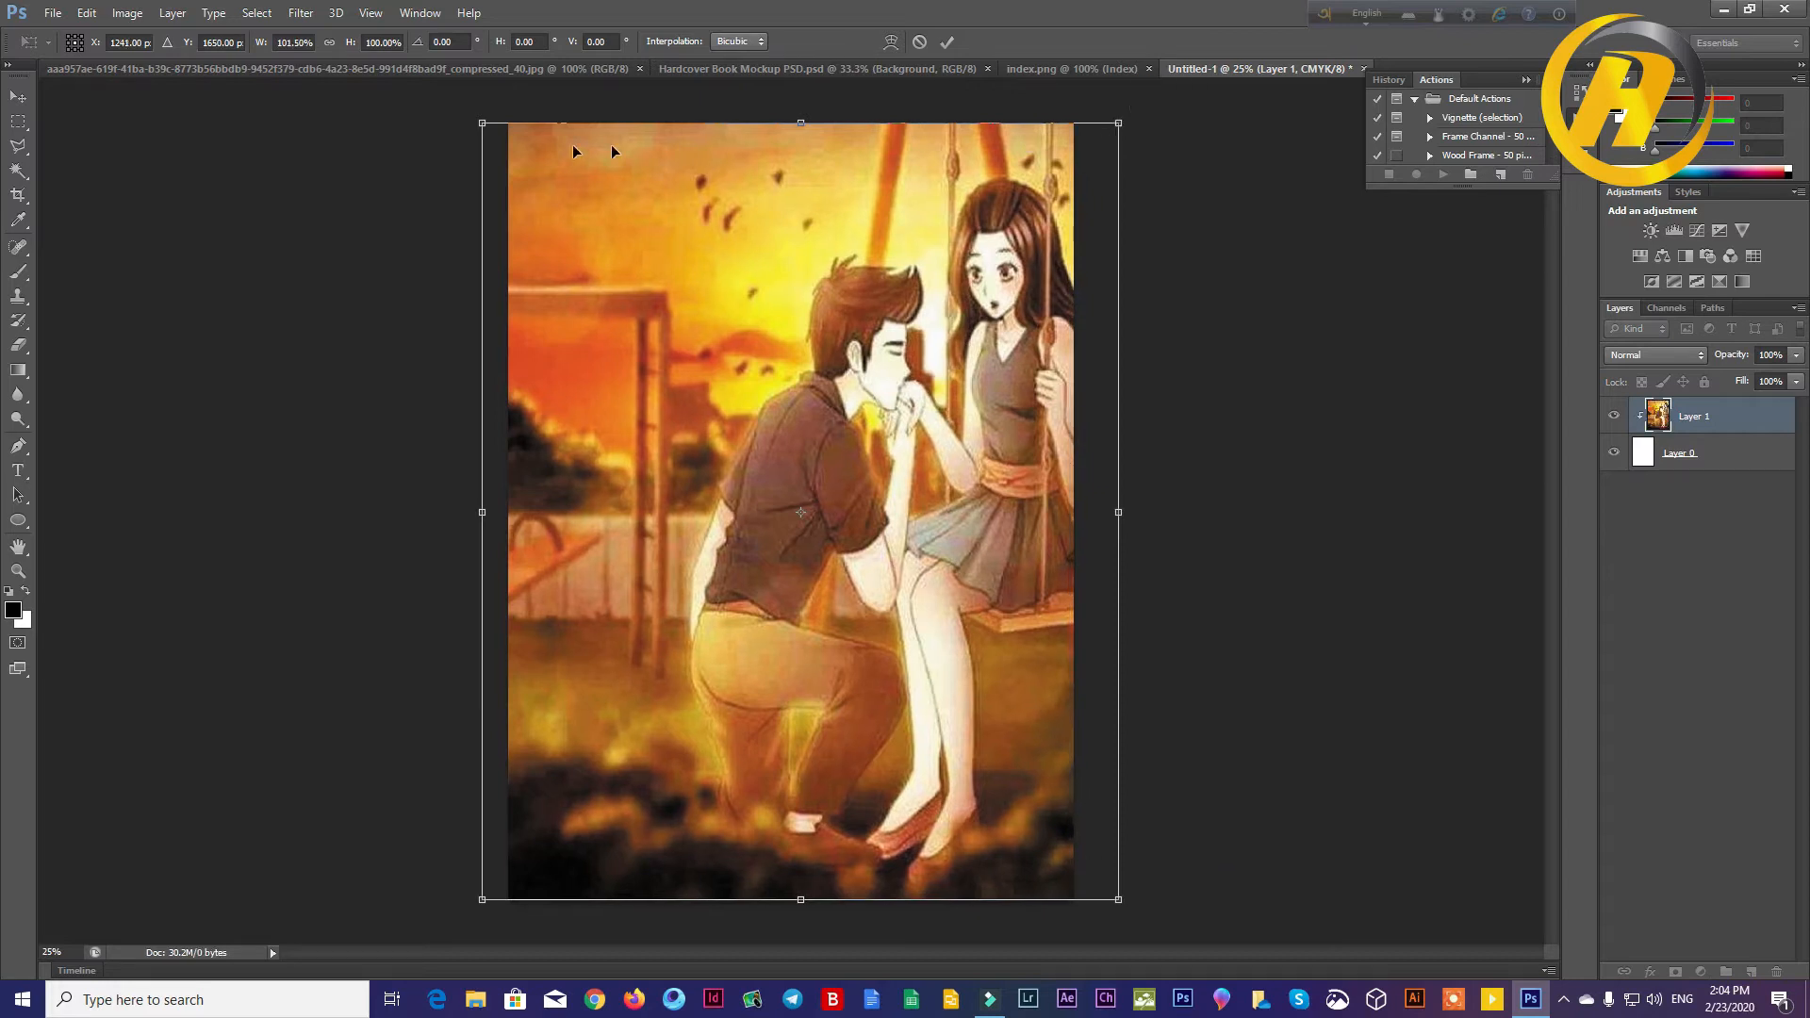
drag(480, 124, 485, 123)
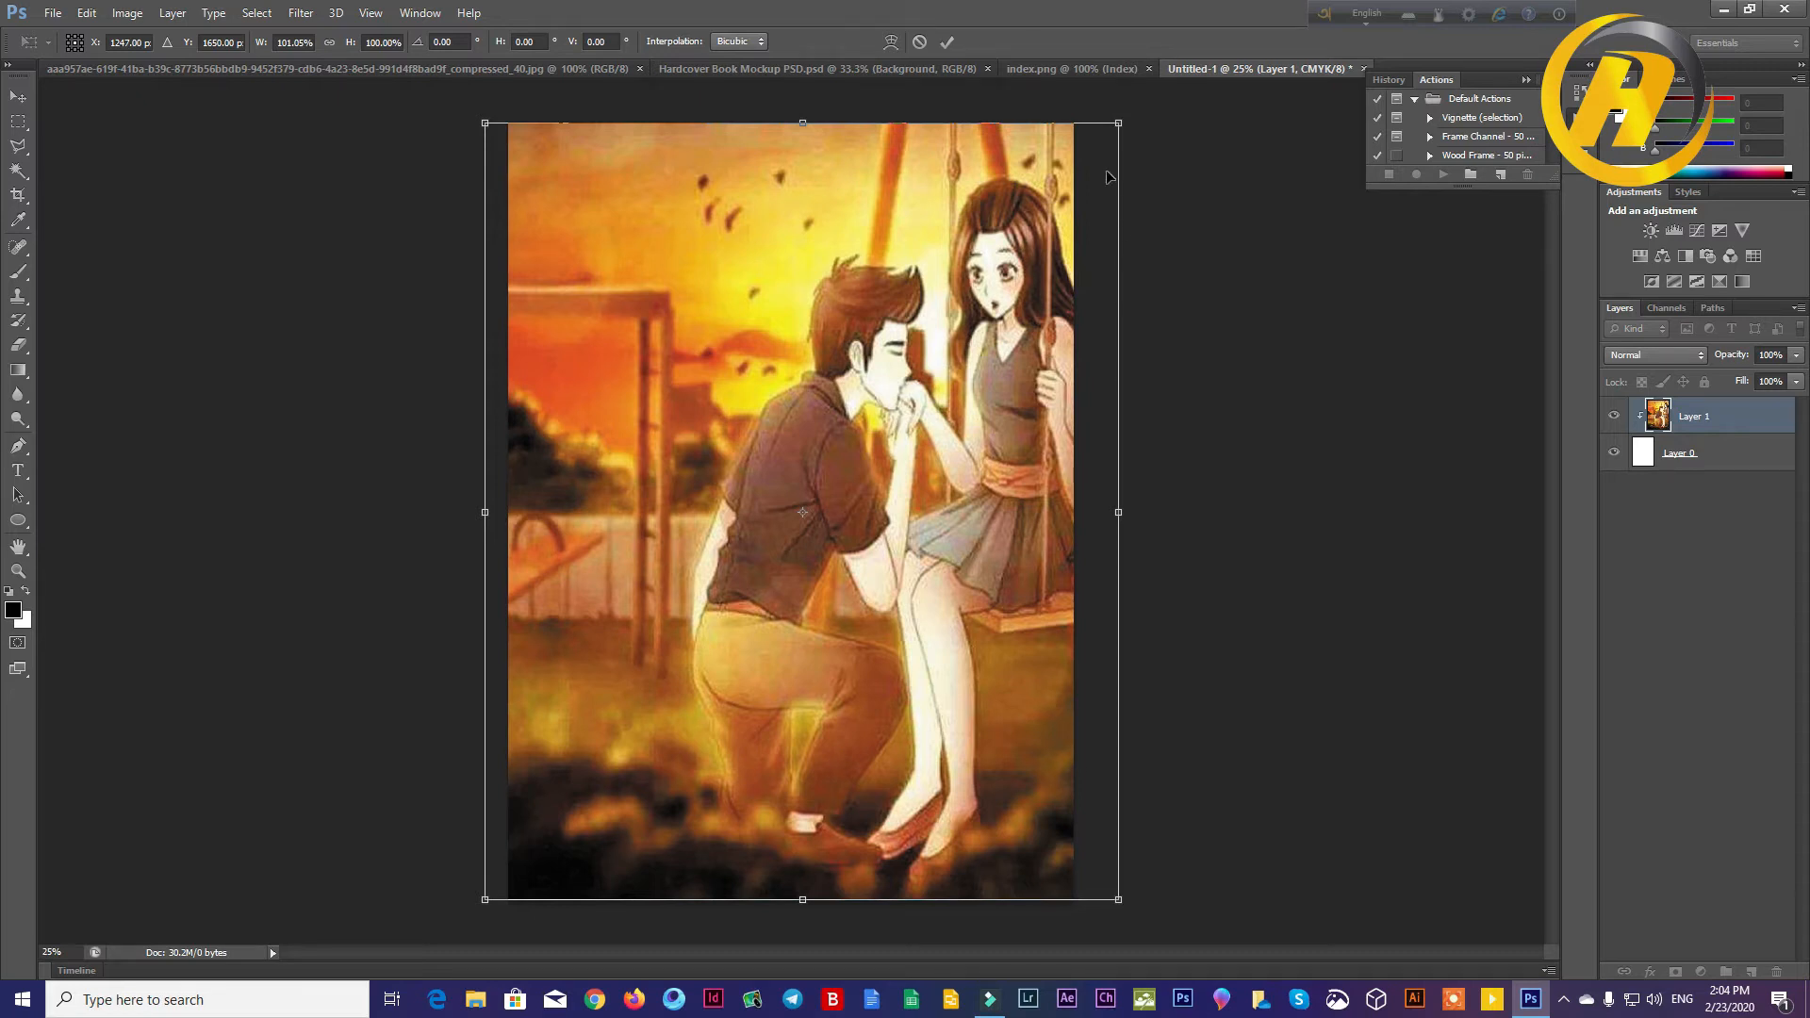
mouse_move(1118, 901)
mouse_down()
mouse_move(1142, 919)
mouse_move(1140, 899)
mouse_up()
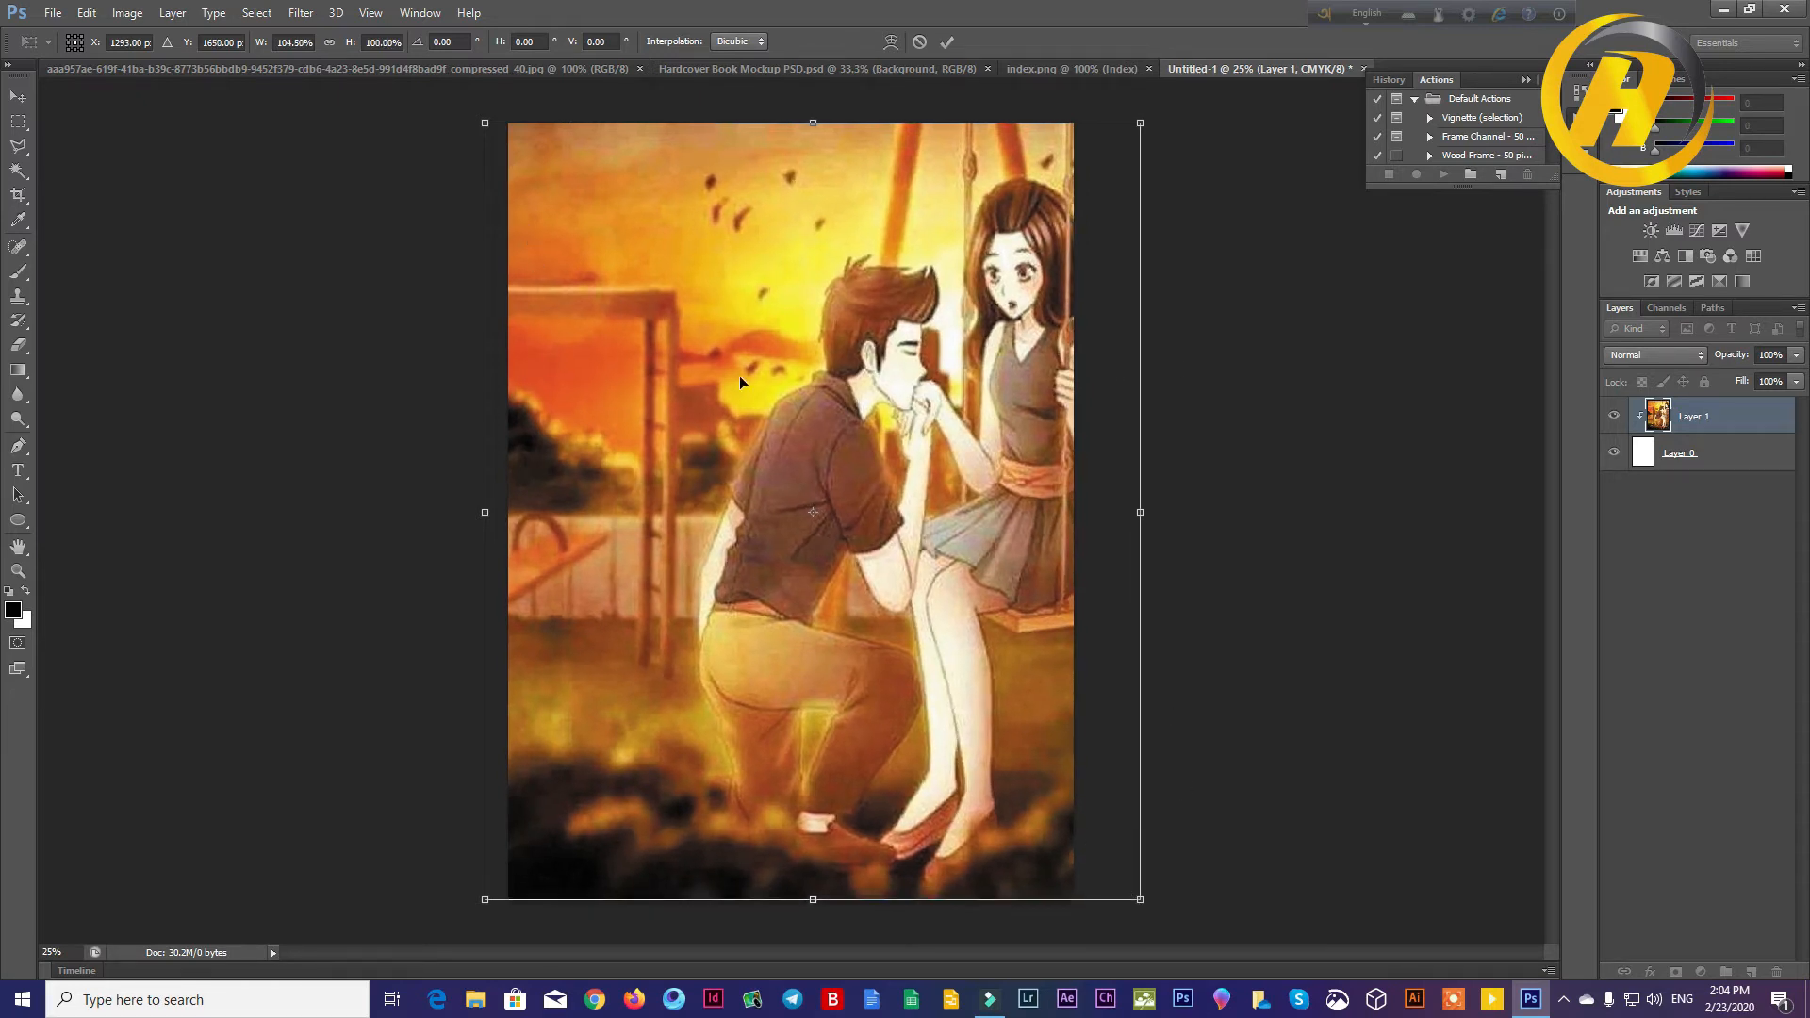
key(Return)
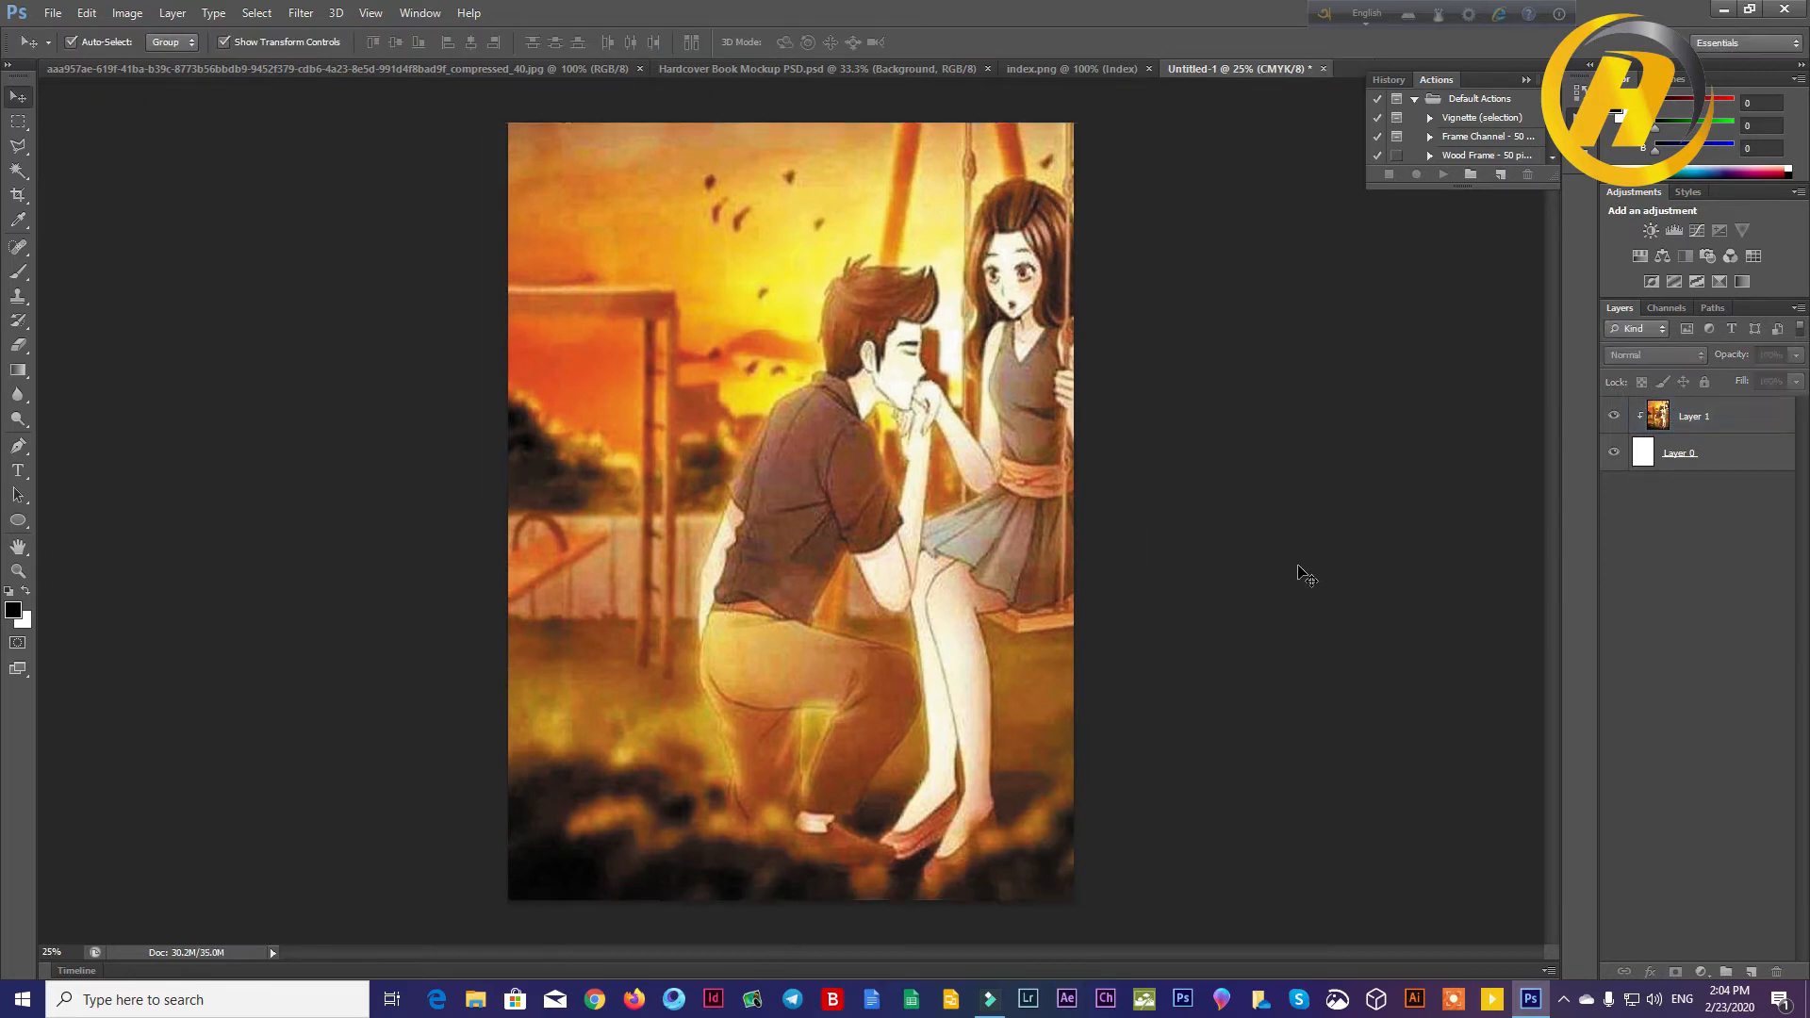
click(1701, 462)
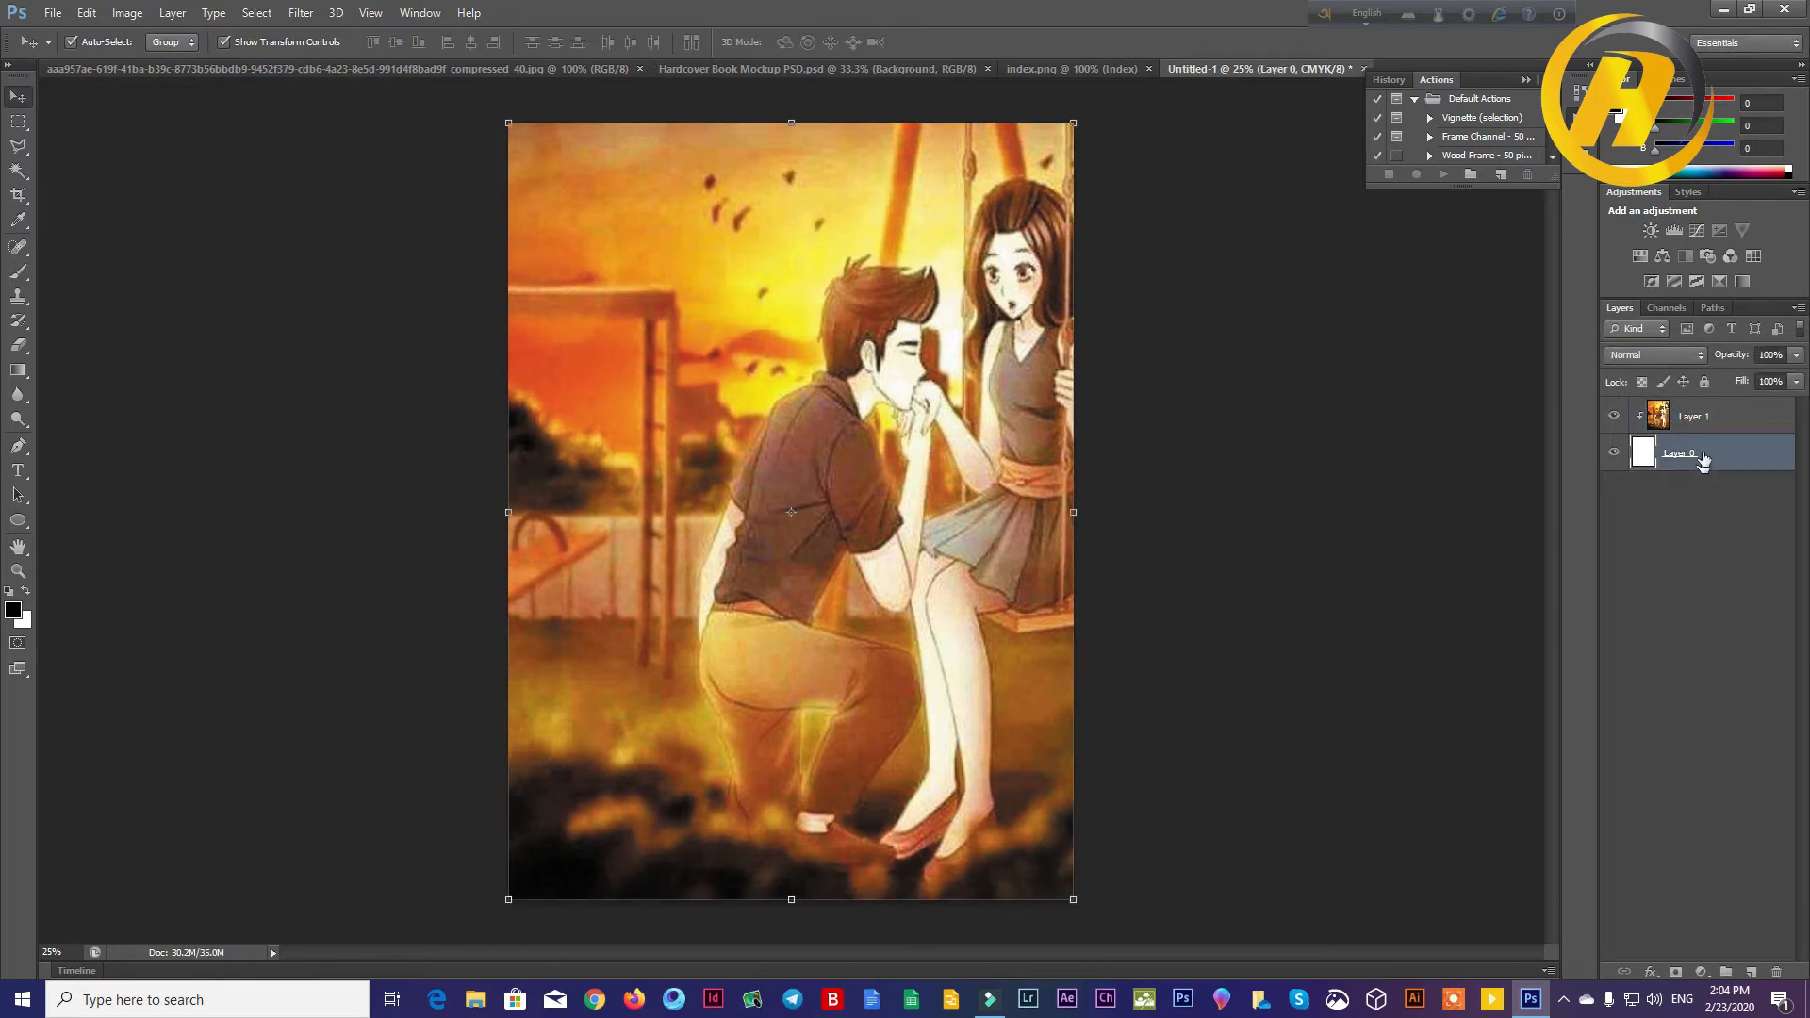
click(1207, 496)
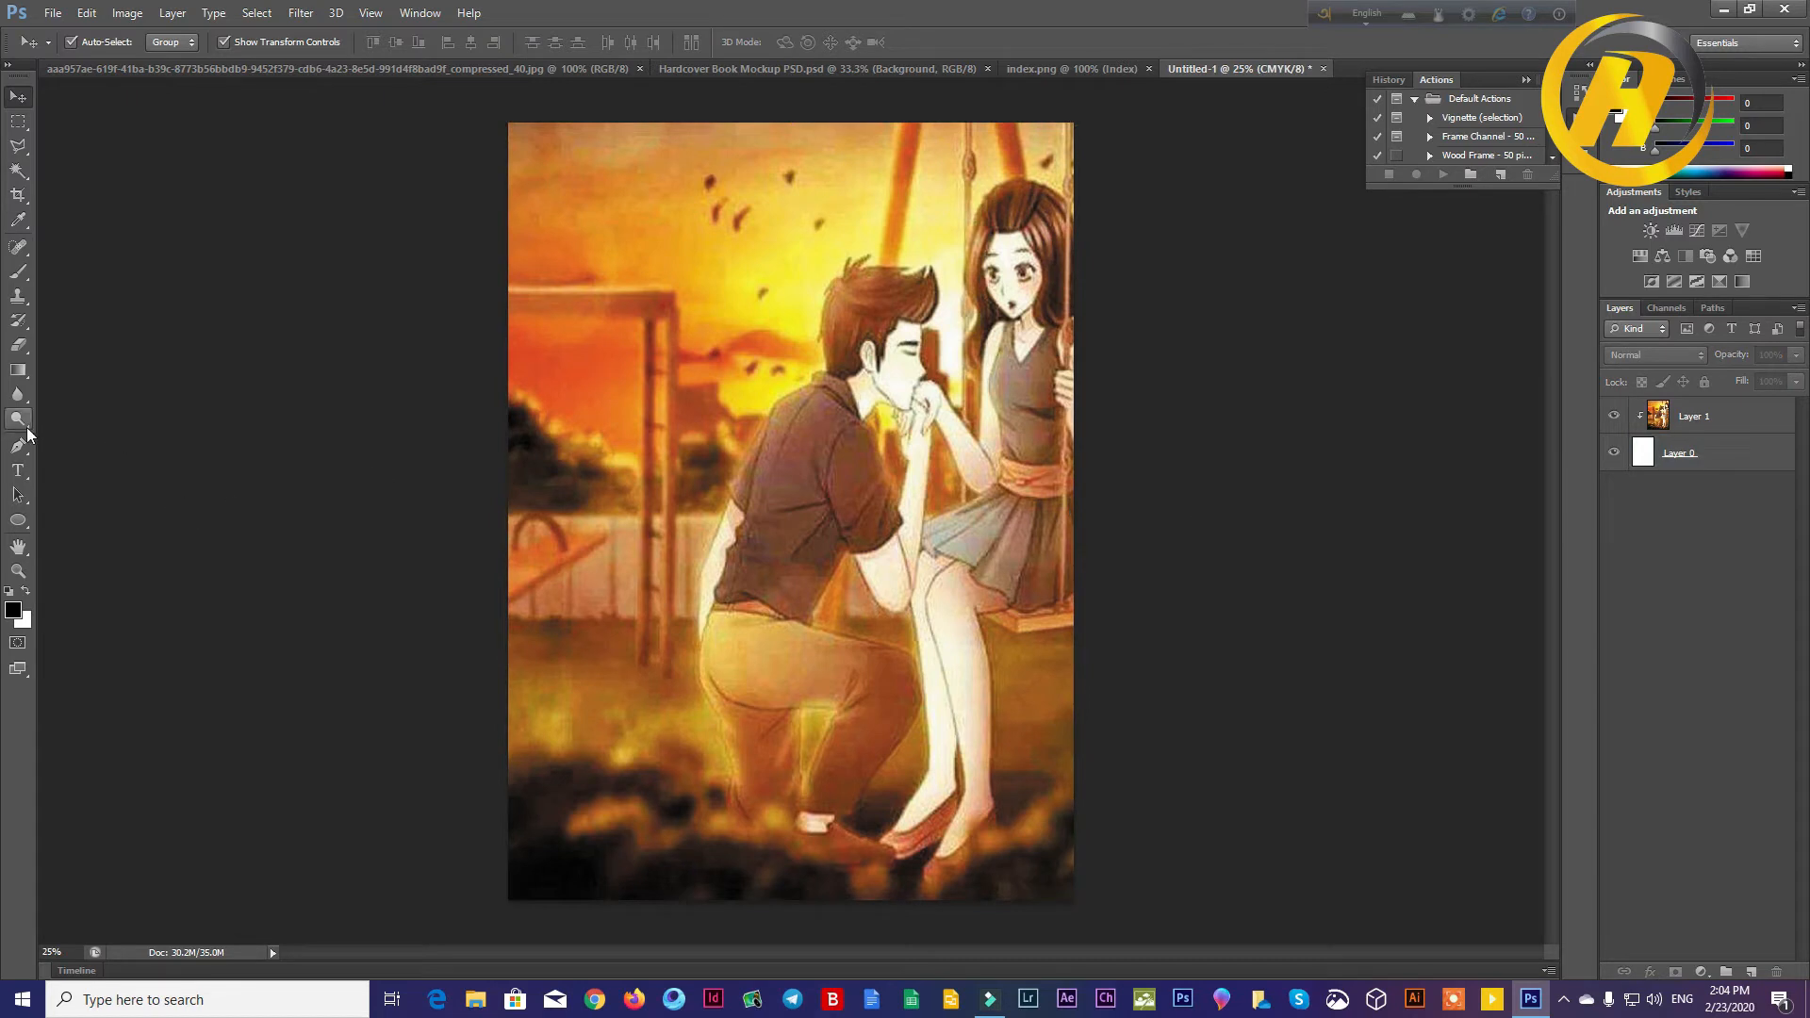
Step: Start a text layer in the sky at the page's upper left using the TonnySushreeMJ font
click(28, 473)
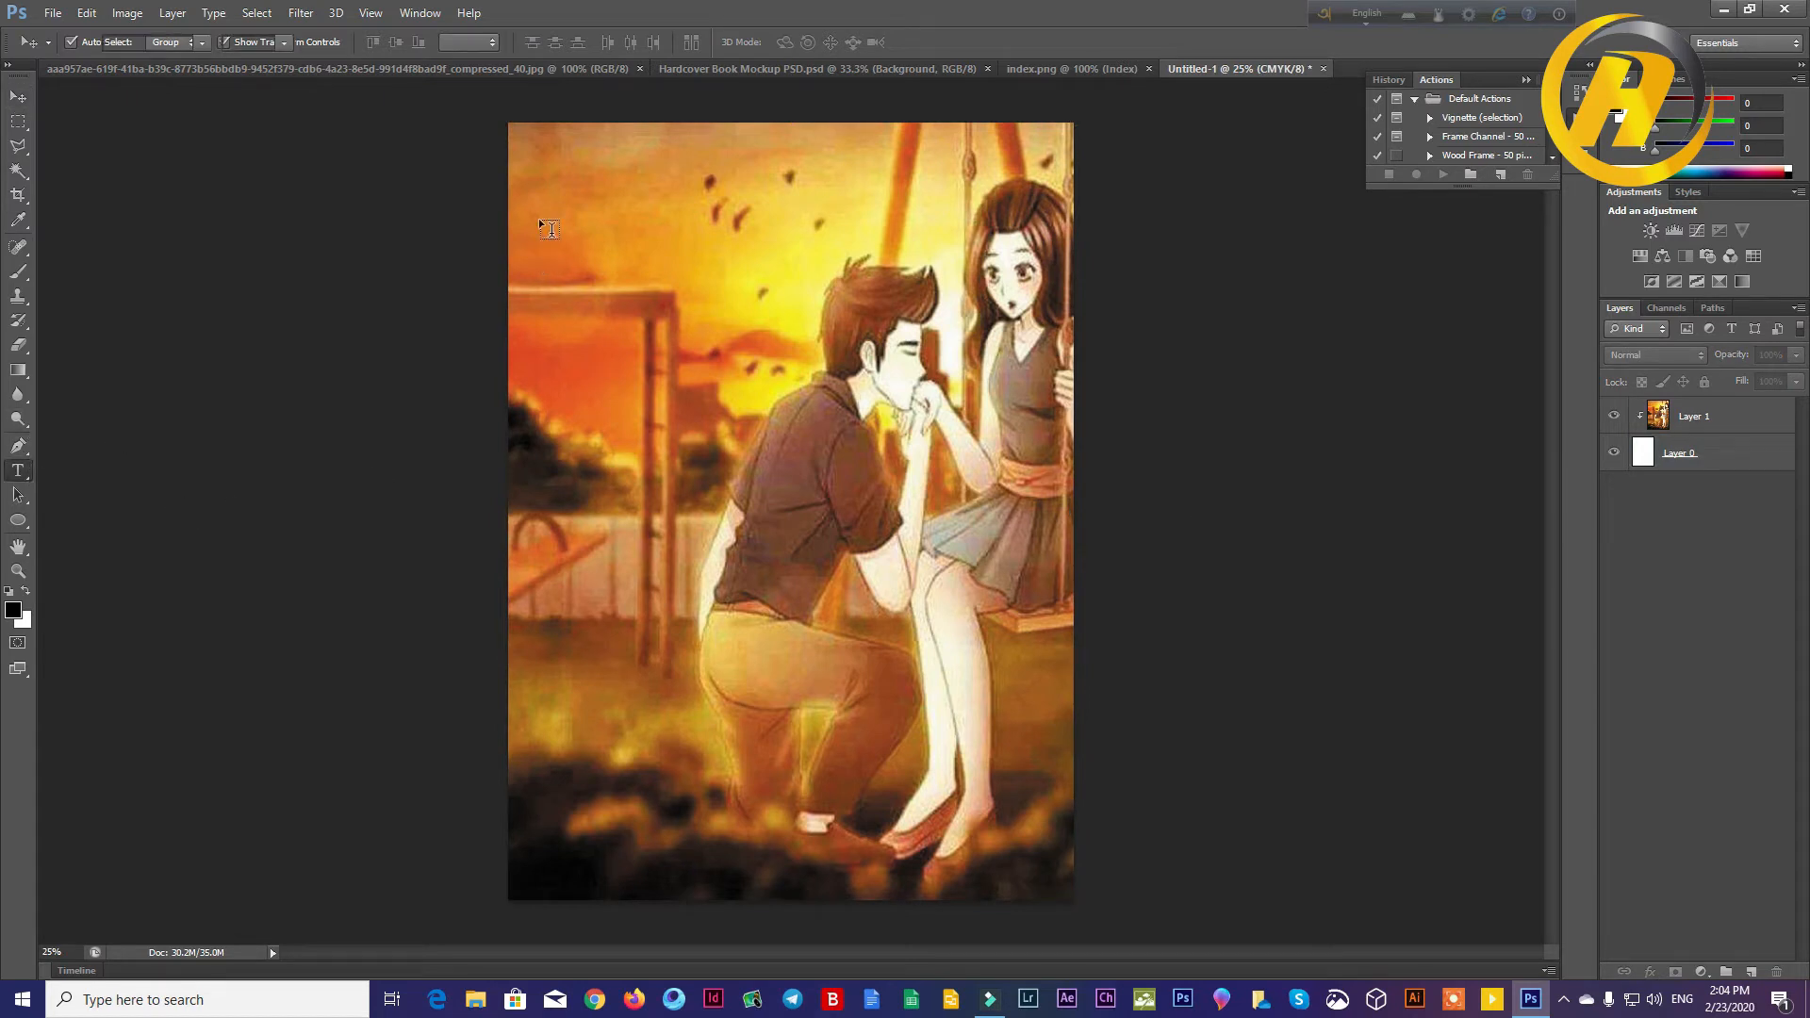
click(202, 43)
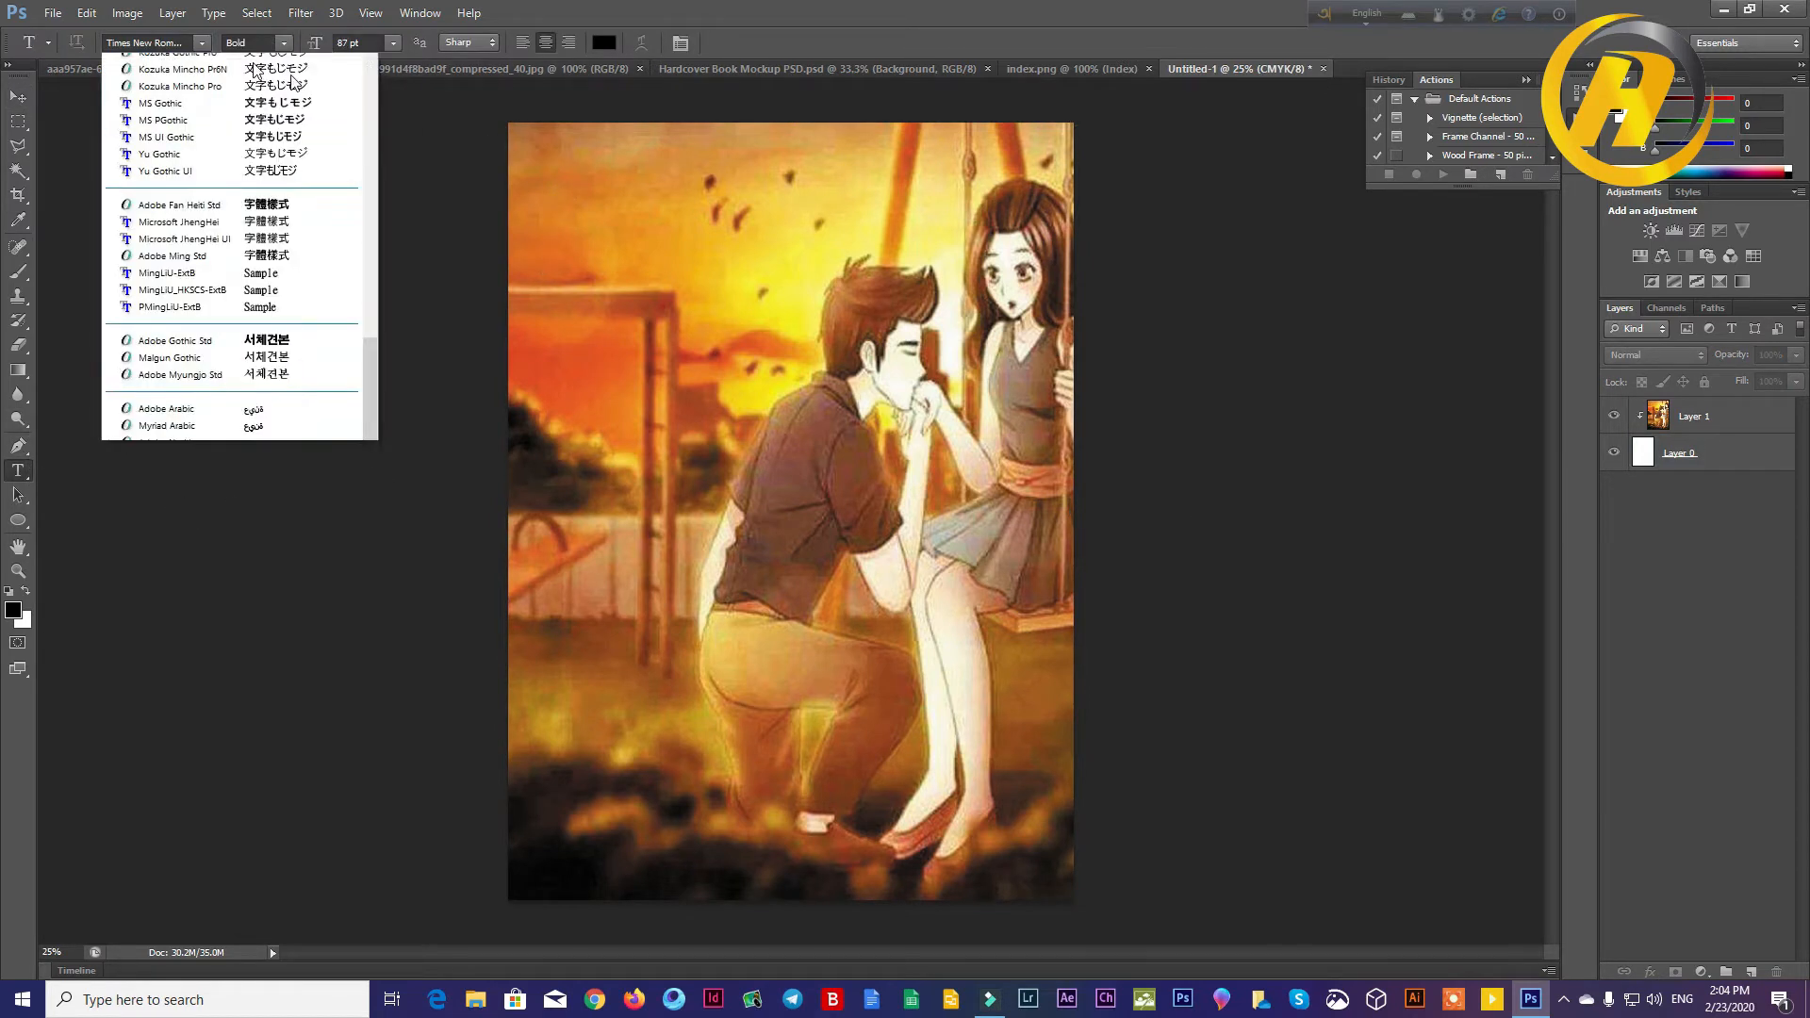
click(311, 130)
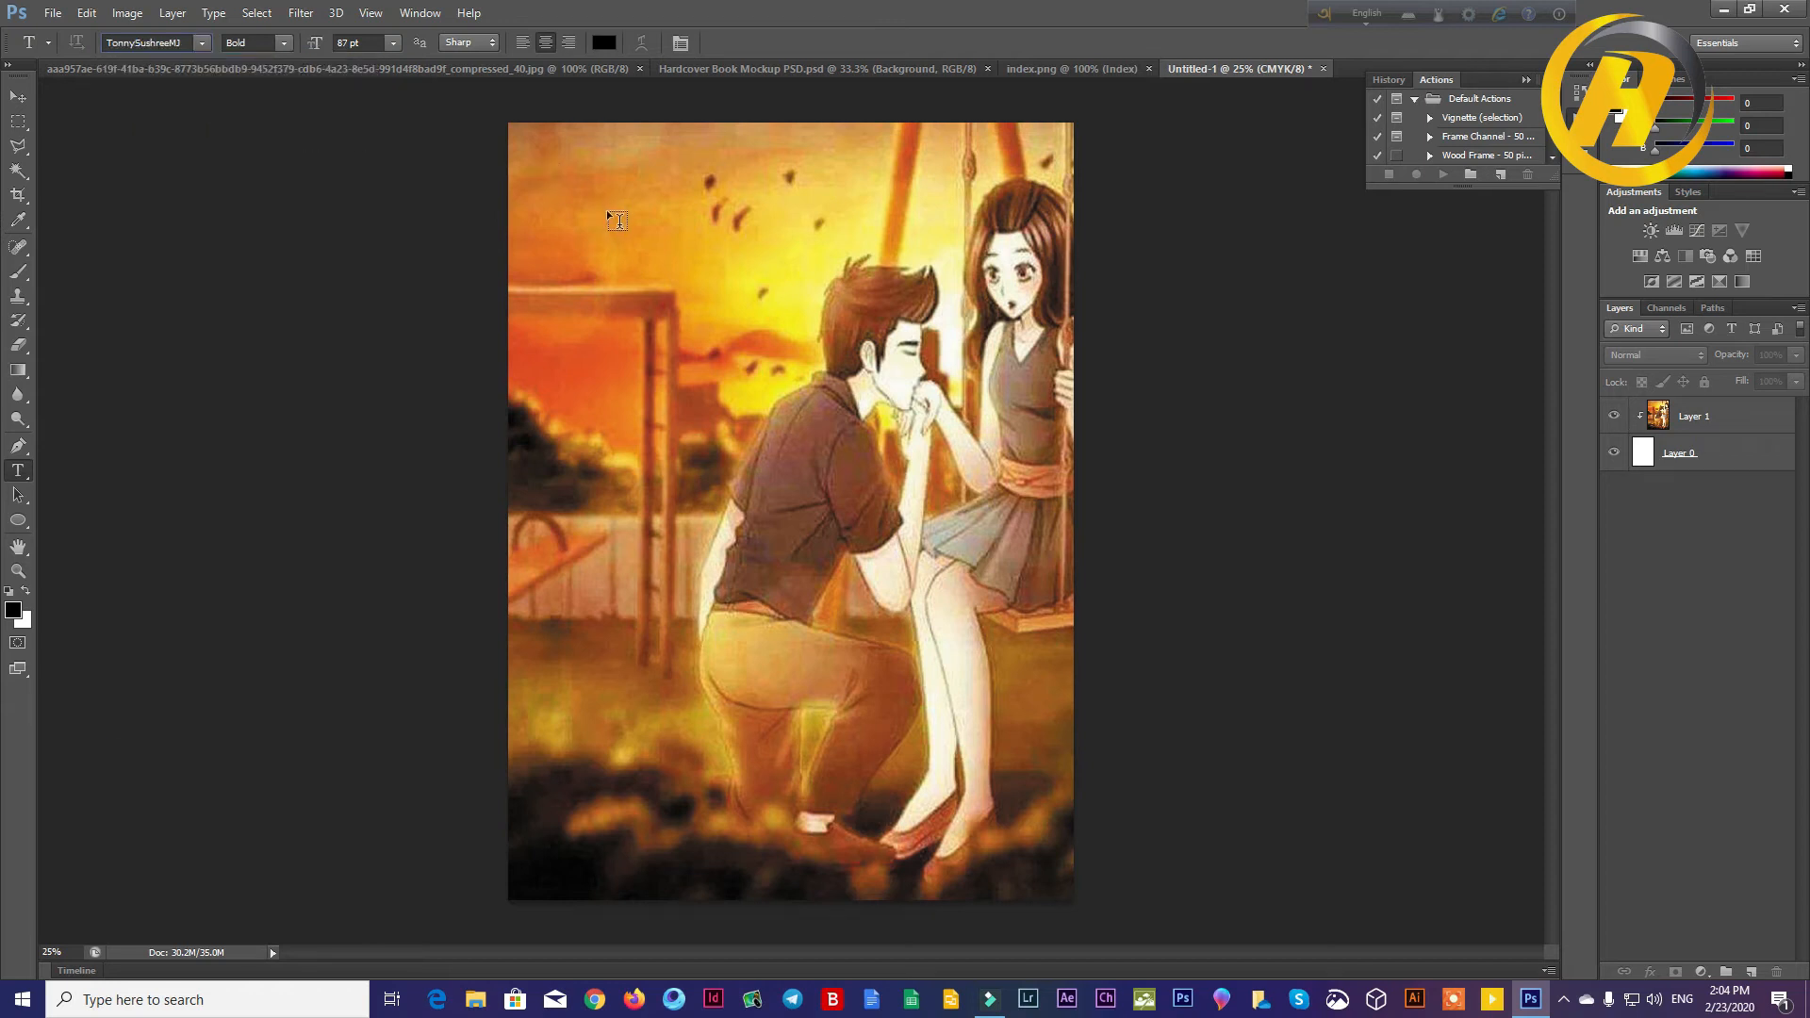
click(573, 208)
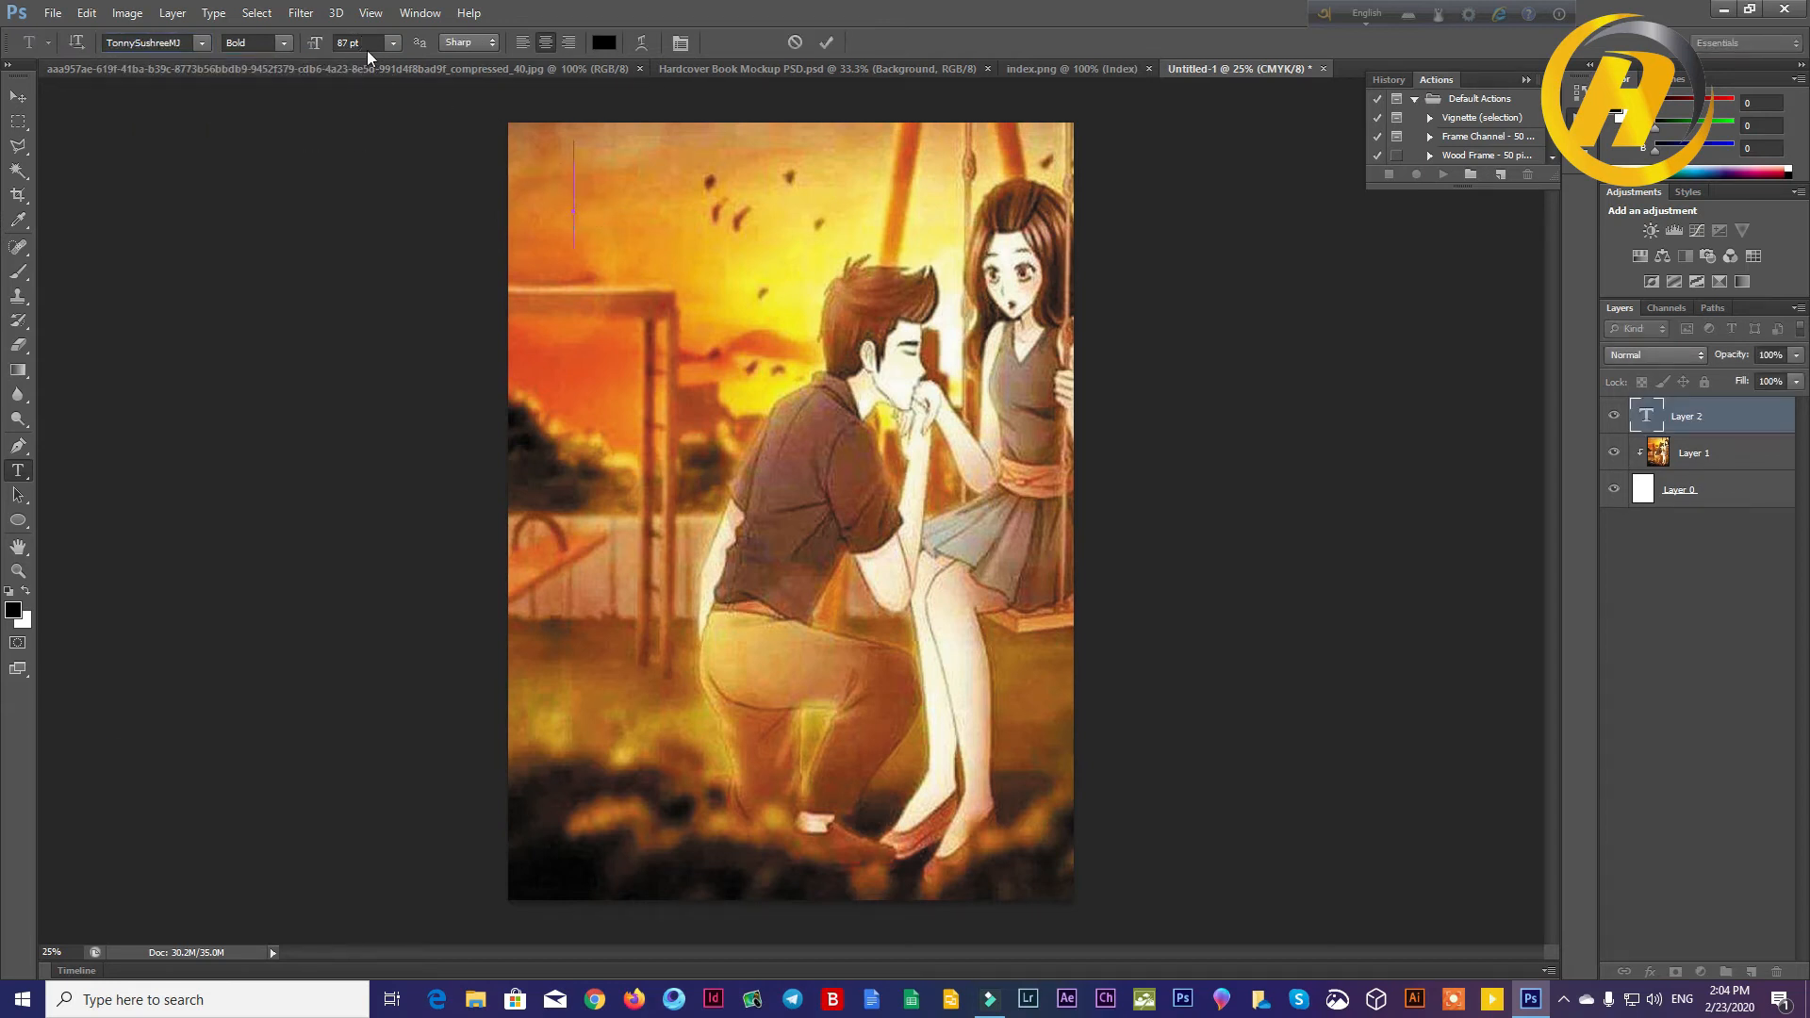
Step: Set the font size of the new text layer to 60 pt
click(282, 42)
click(386, 43)
click(393, 42)
click(395, 42)
click(395, 43)
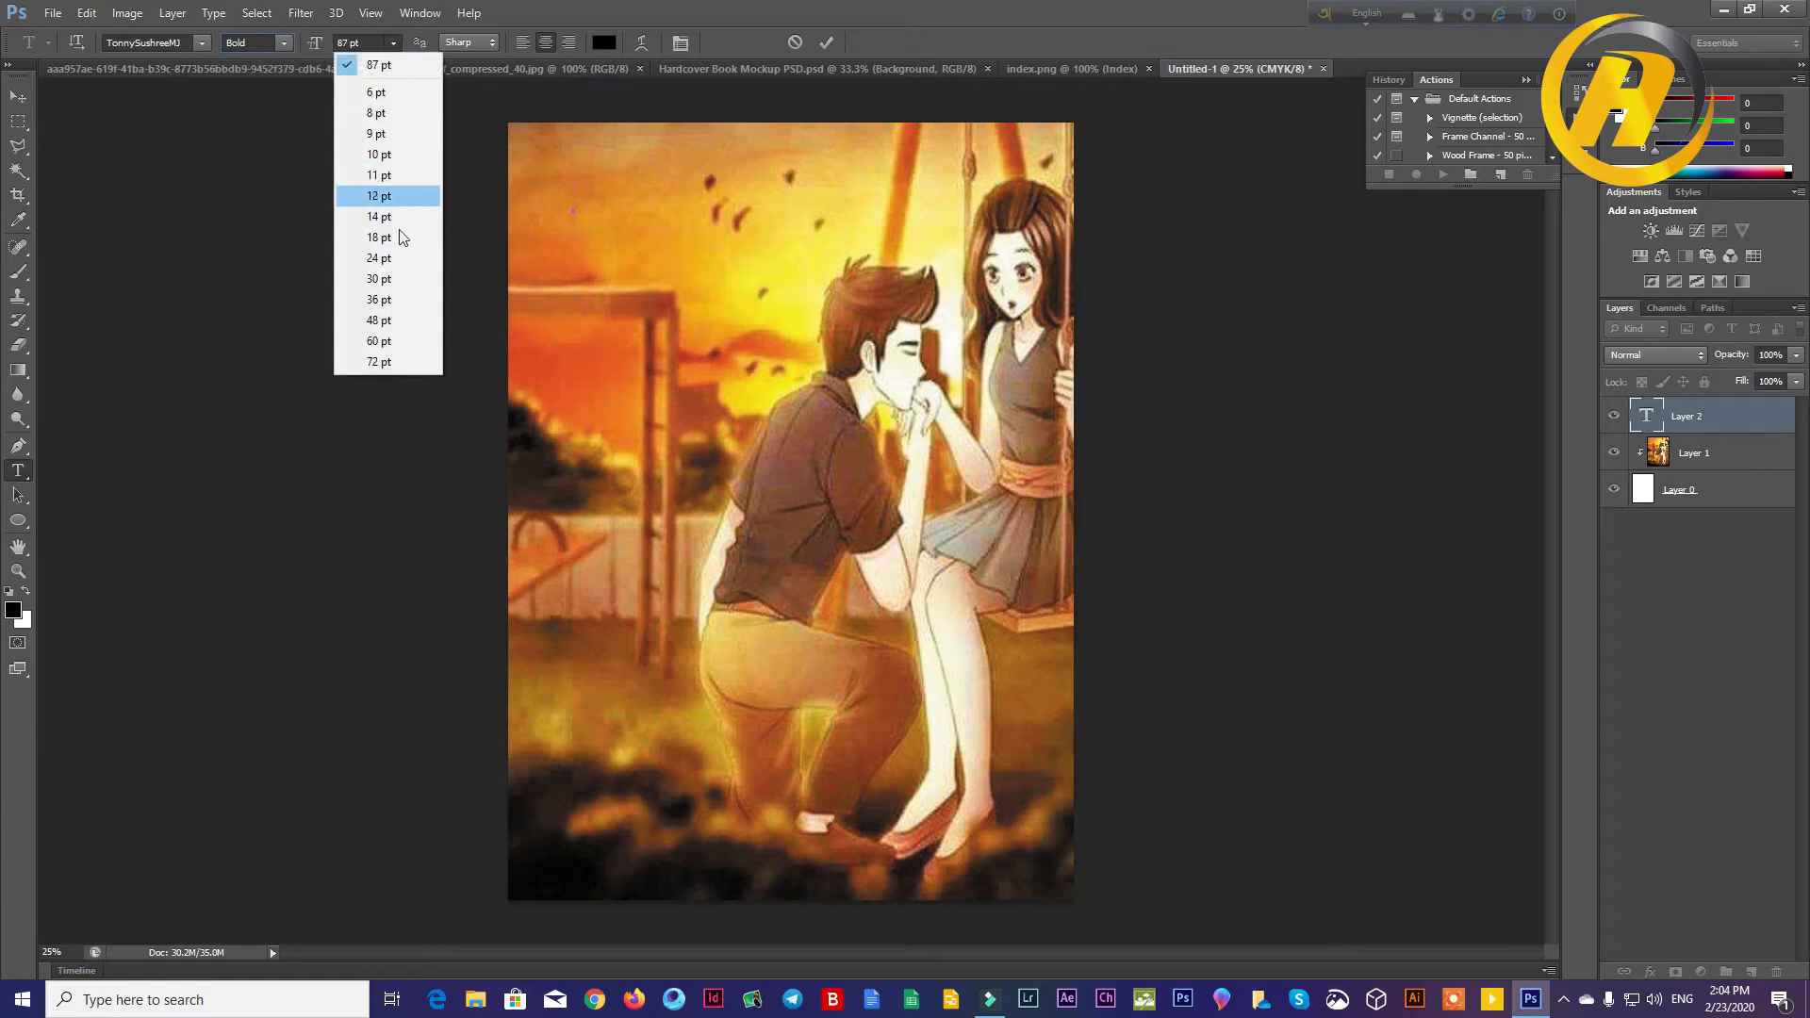
click(400, 319)
click(390, 44)
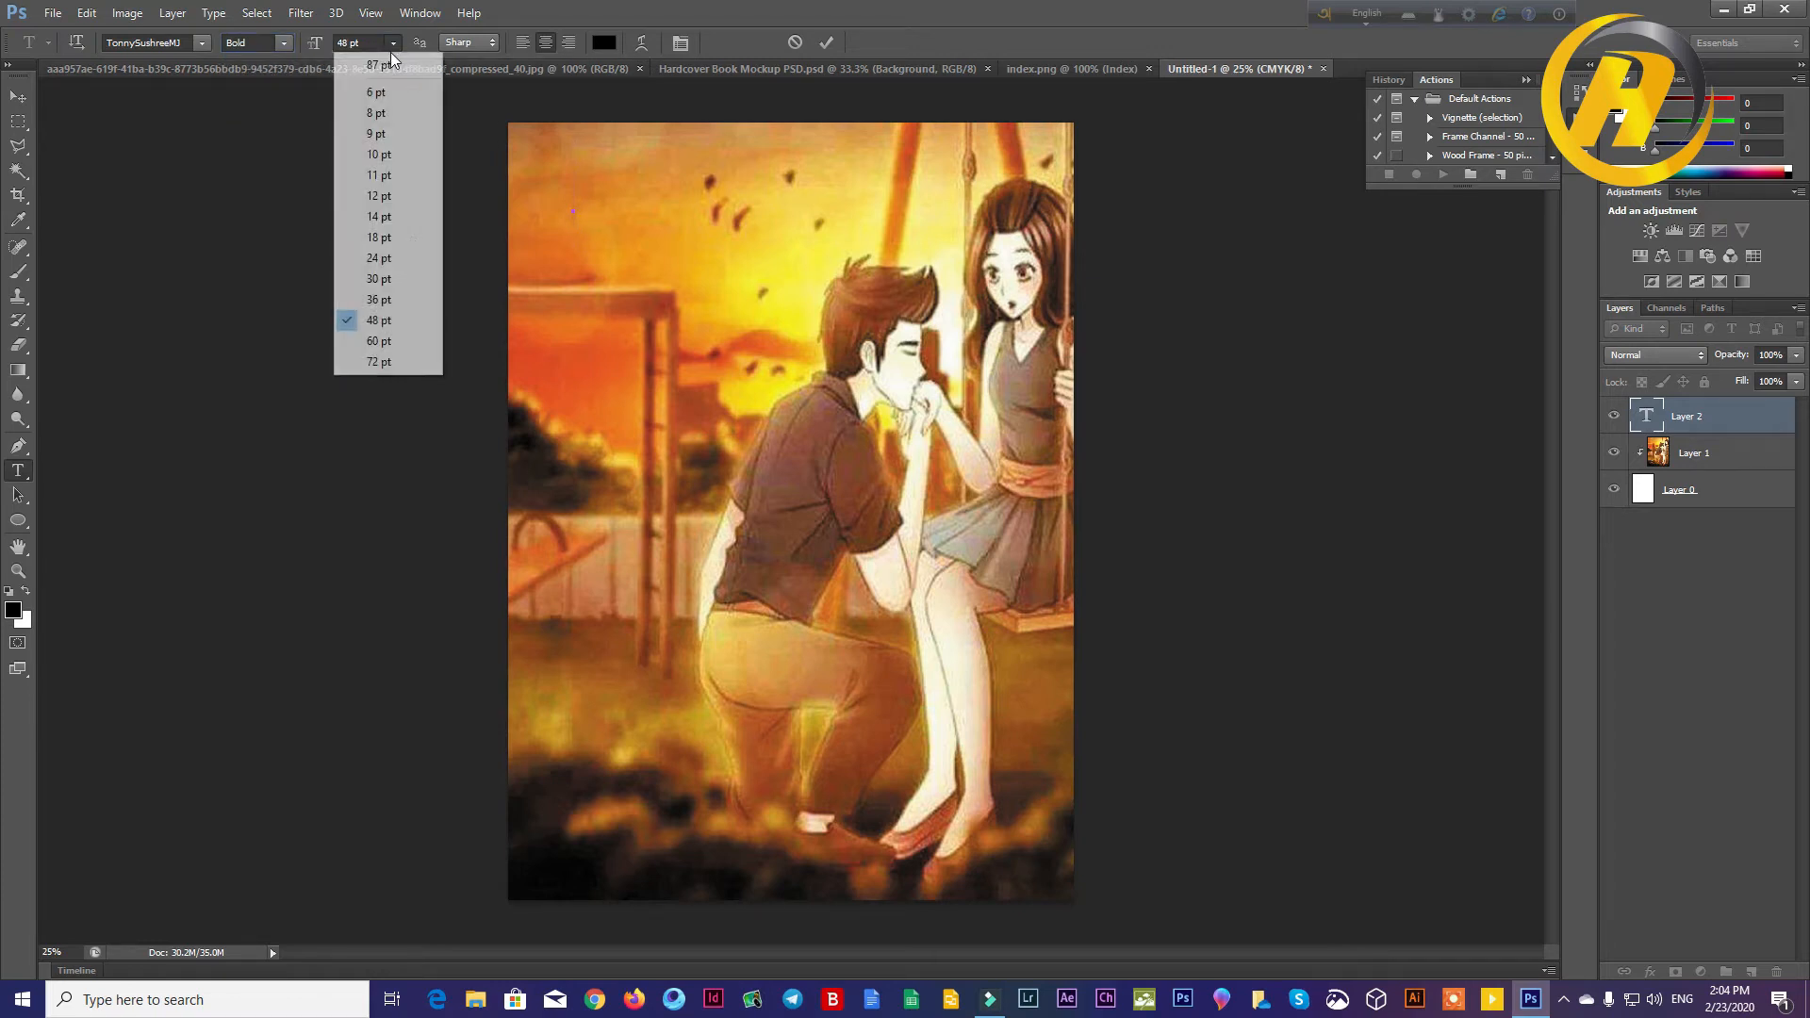
click(426, 355)
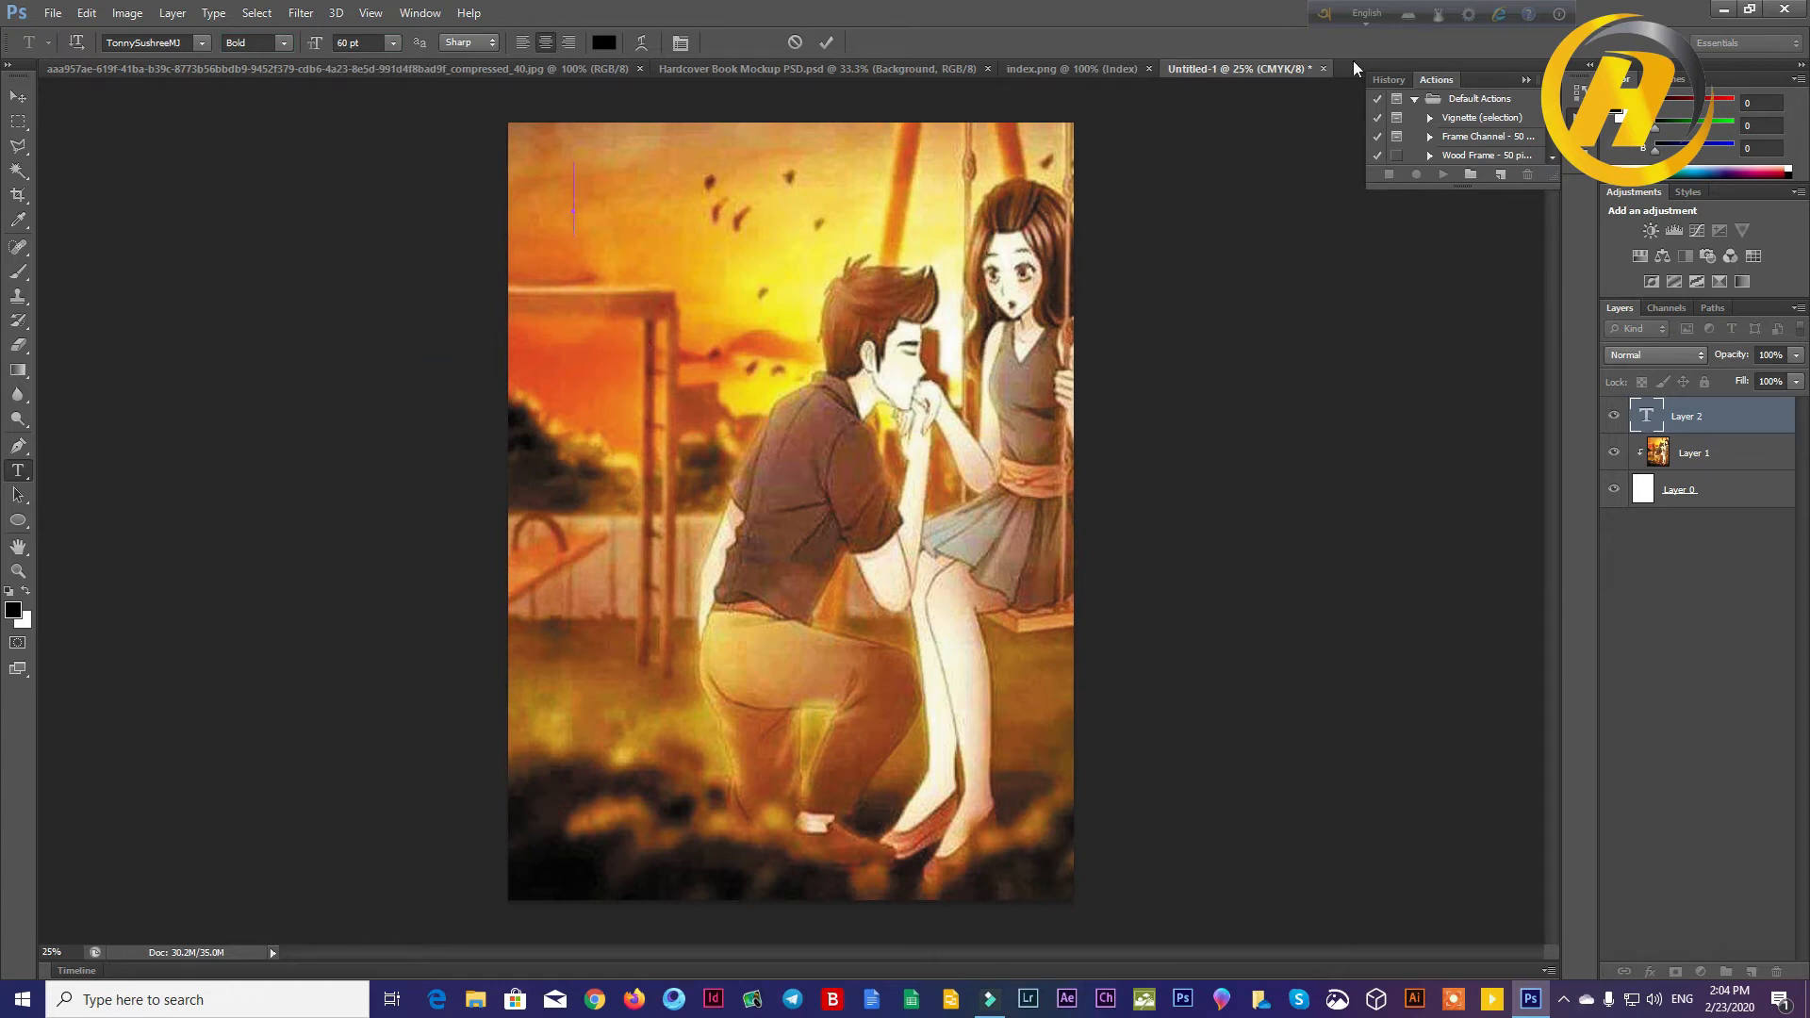
click(1364, 13)
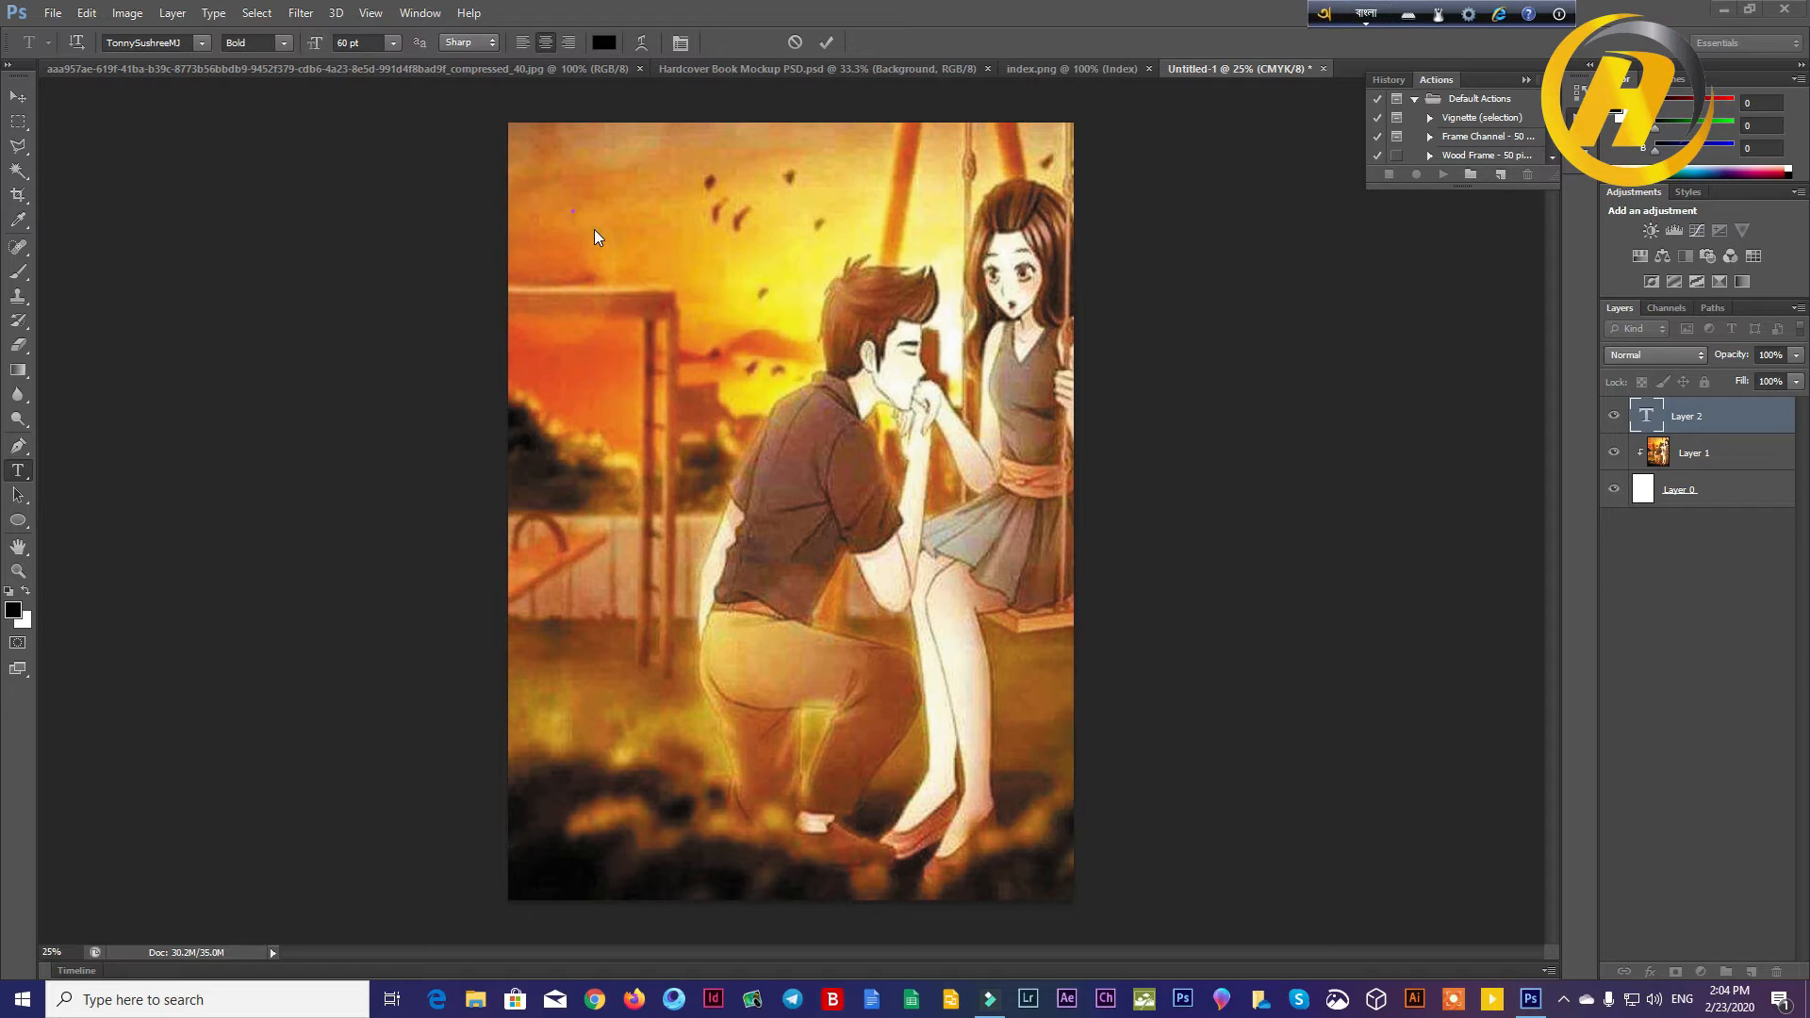
text(gf)
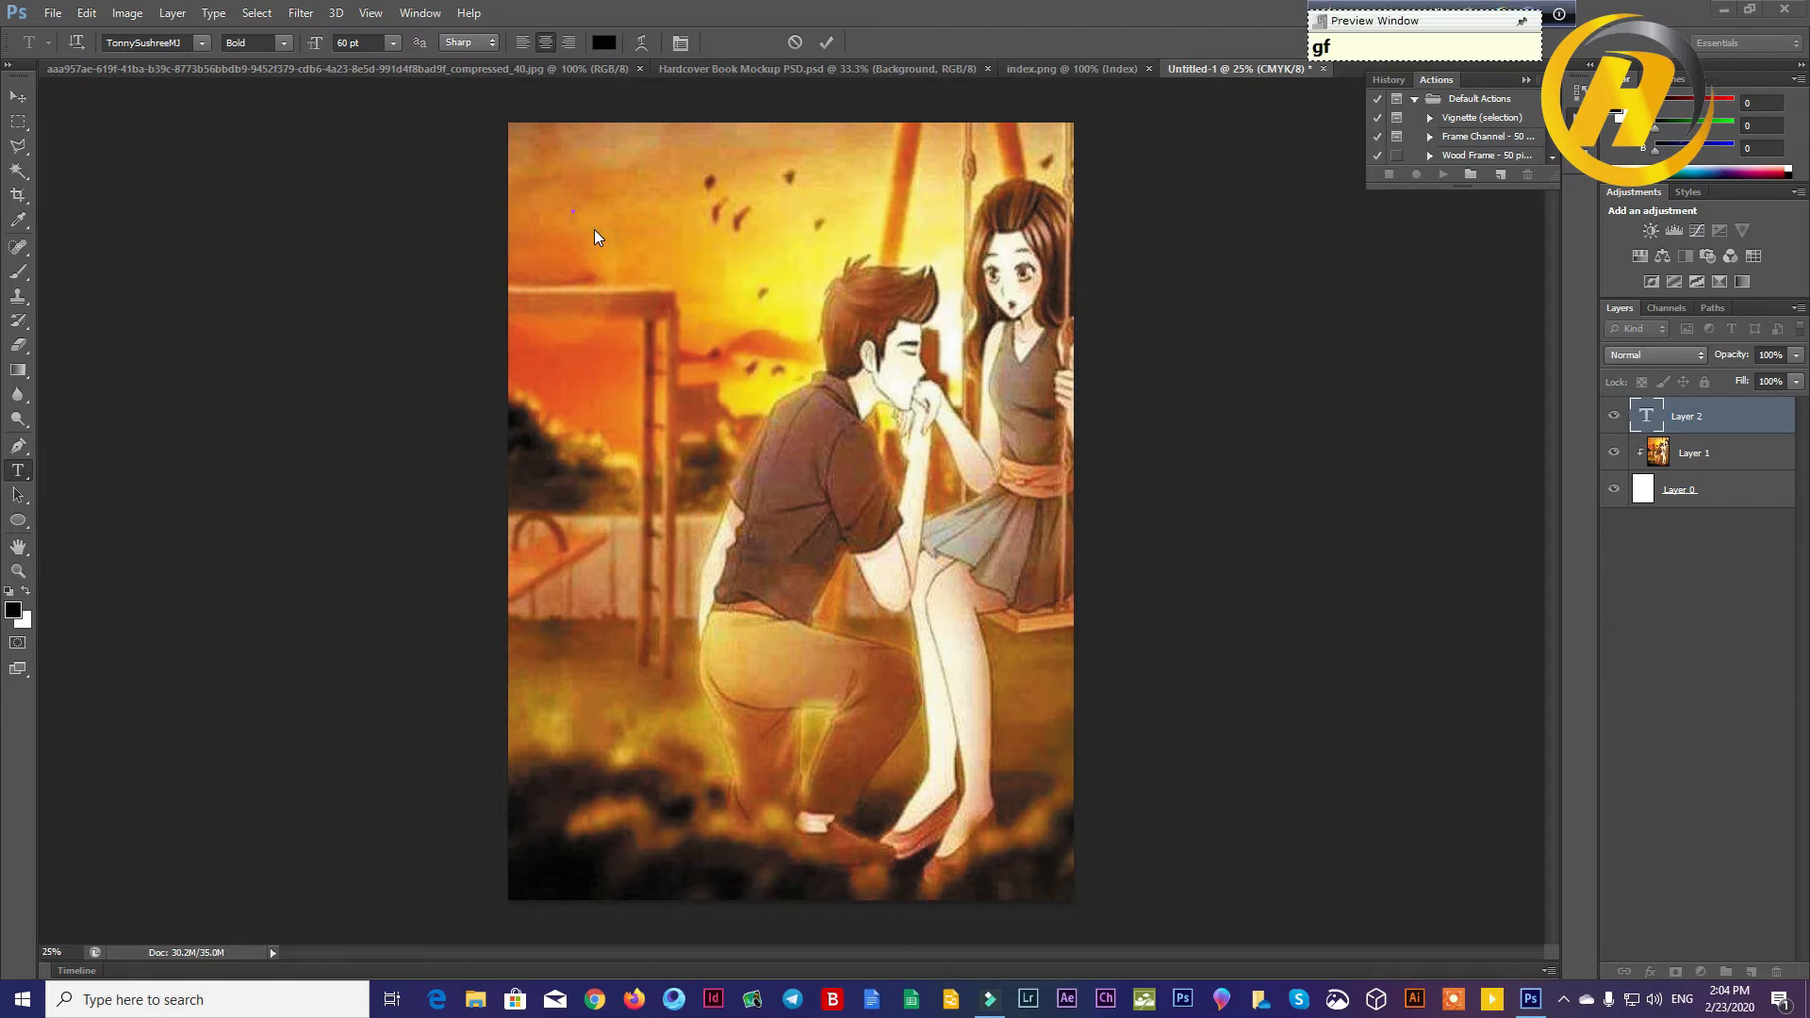
key(BackSpace)
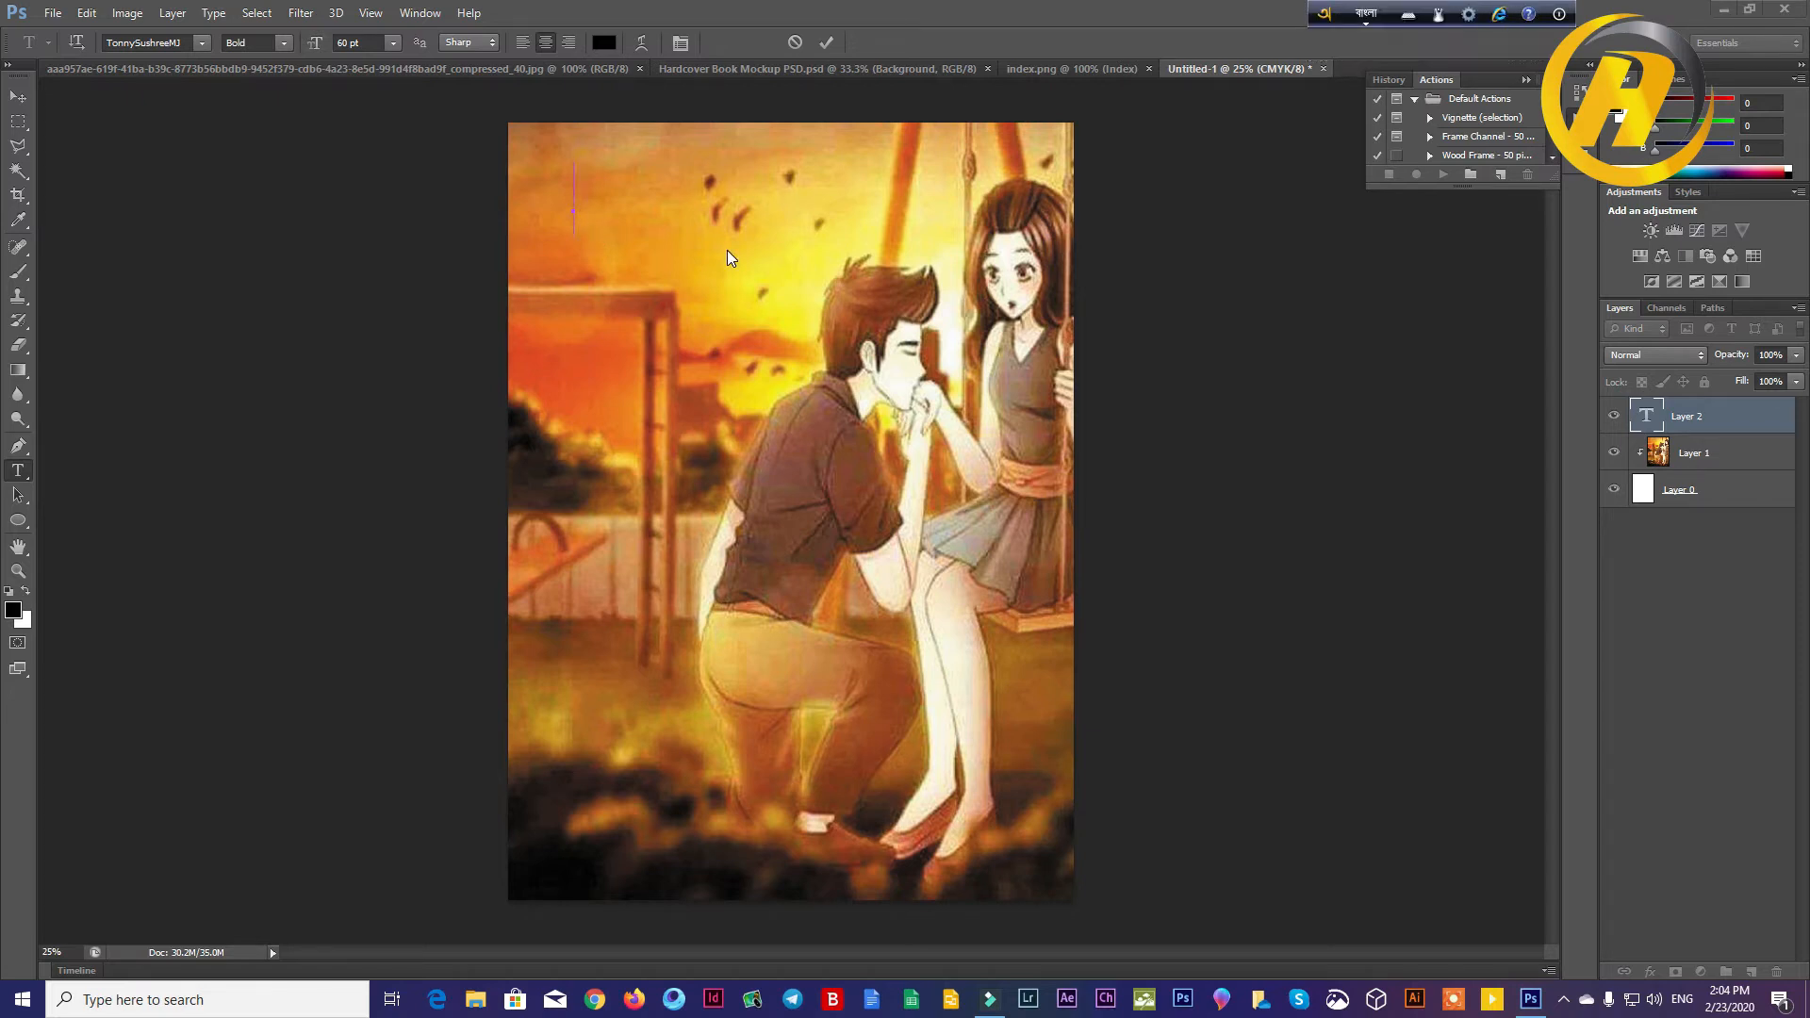
Step: Open the Avro Unicode to Bijoy Converter, move its window off the text area and switch the keyboard to Bangla
click(1468, 15)
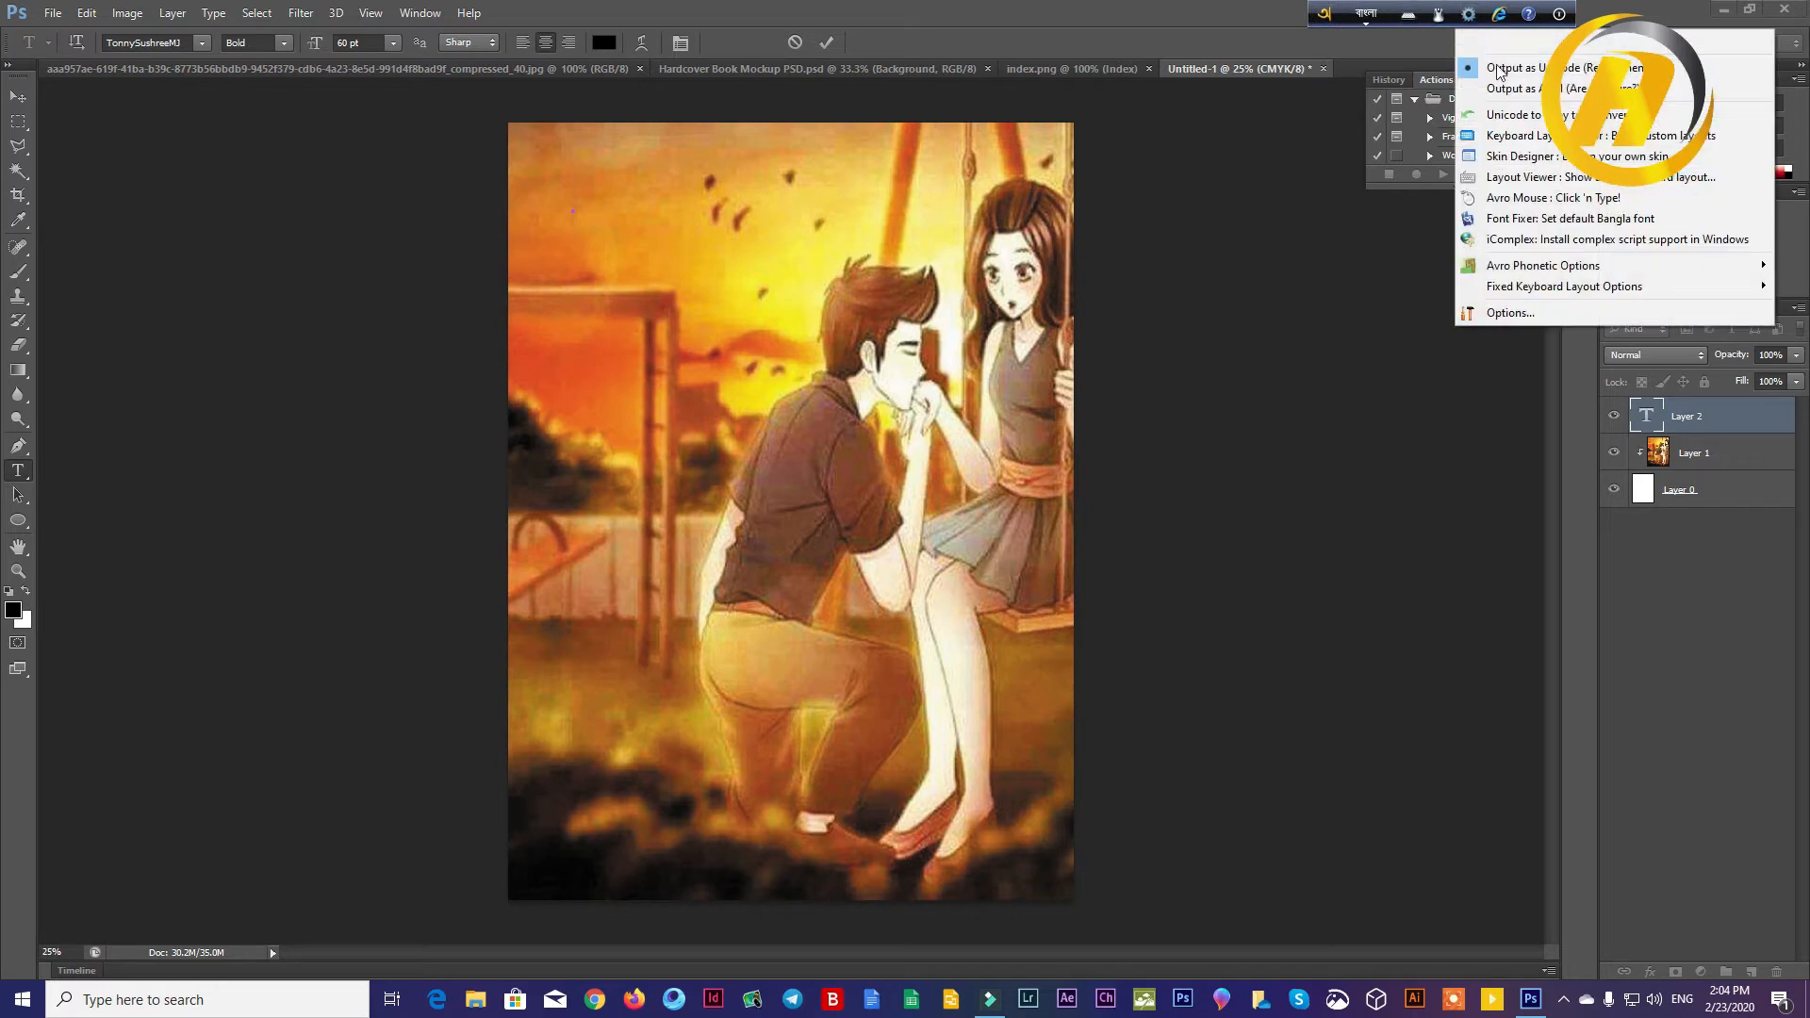
click(1511, 117)
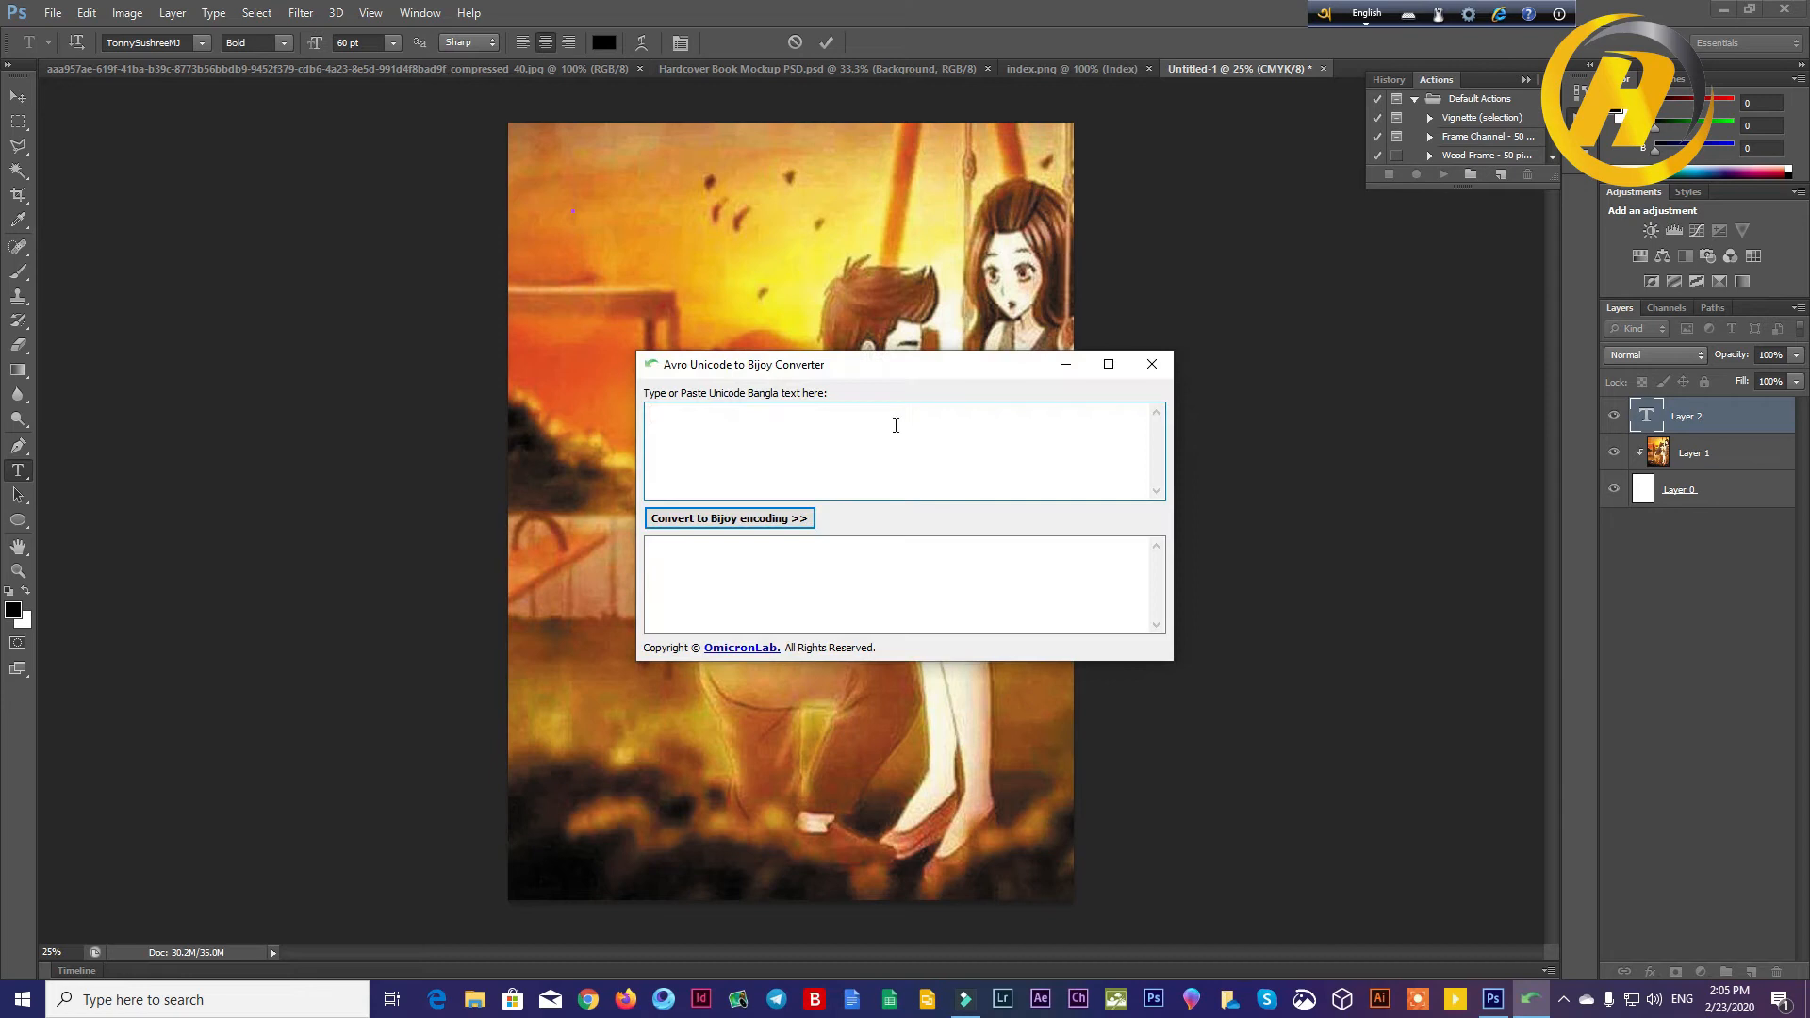
drag(788, 369, 1135, 318)
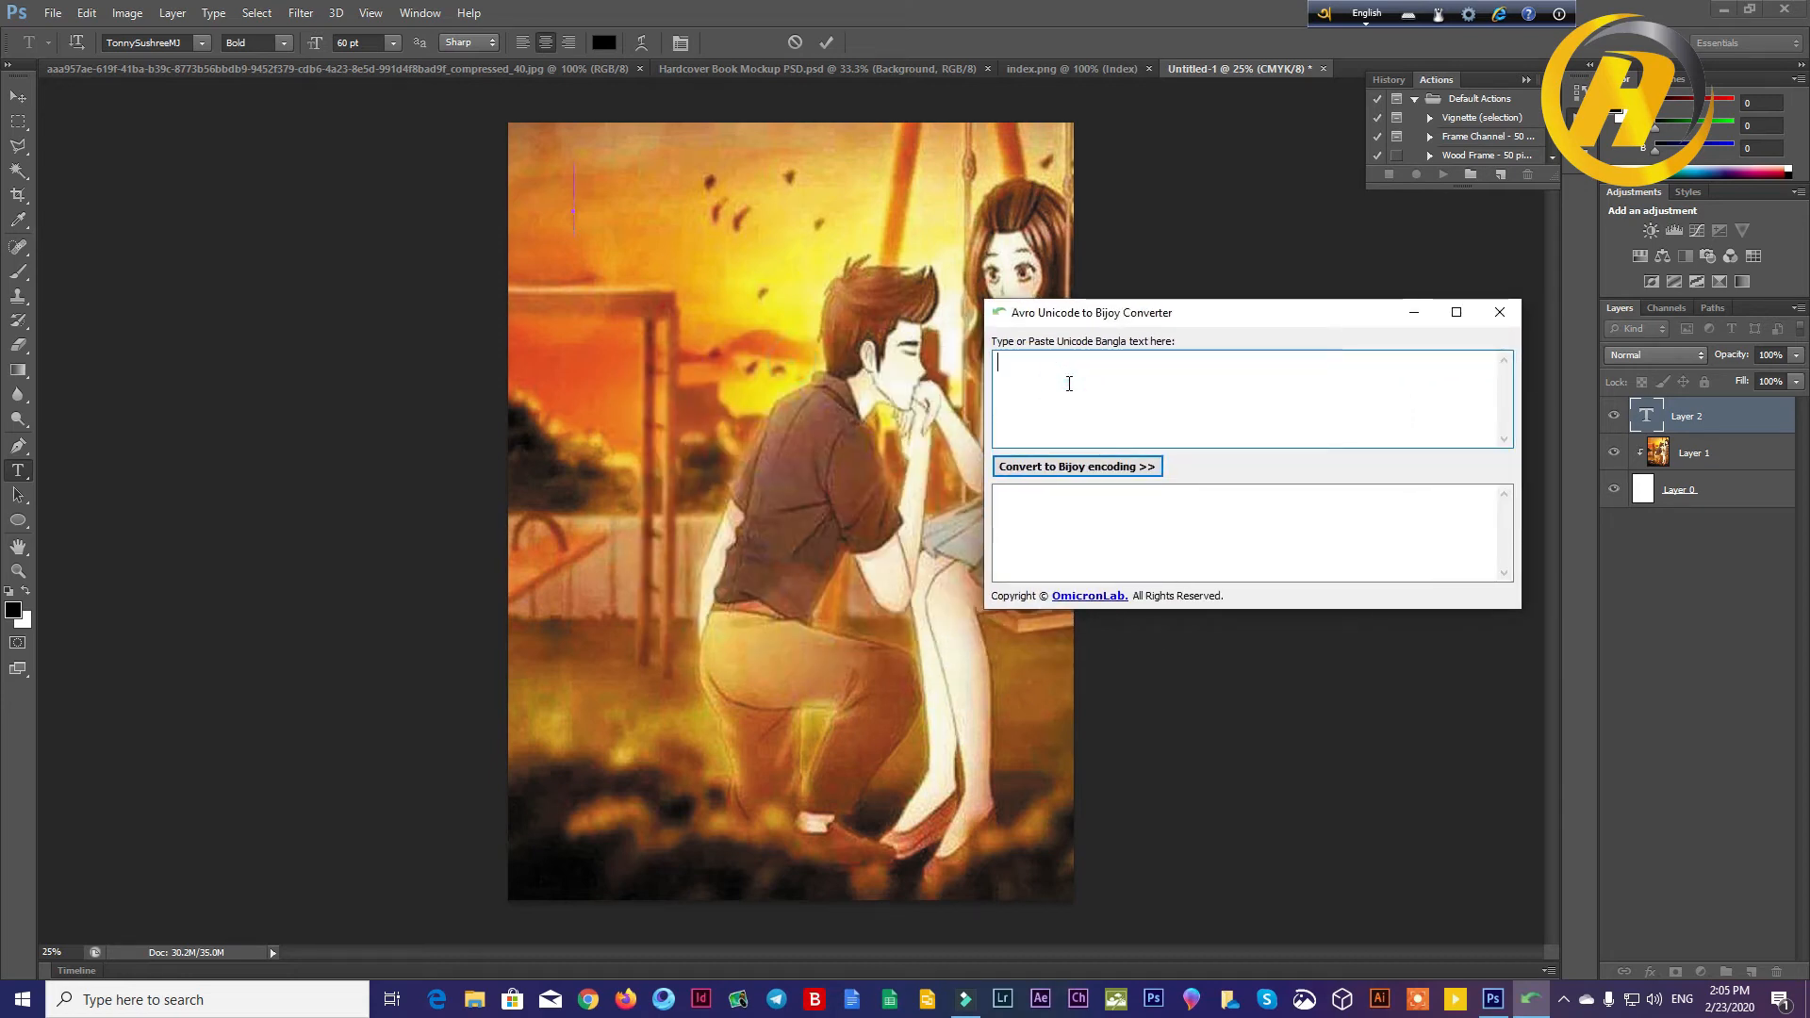
key(BackSpace)
click(1372, 17)
click(1019, 395)
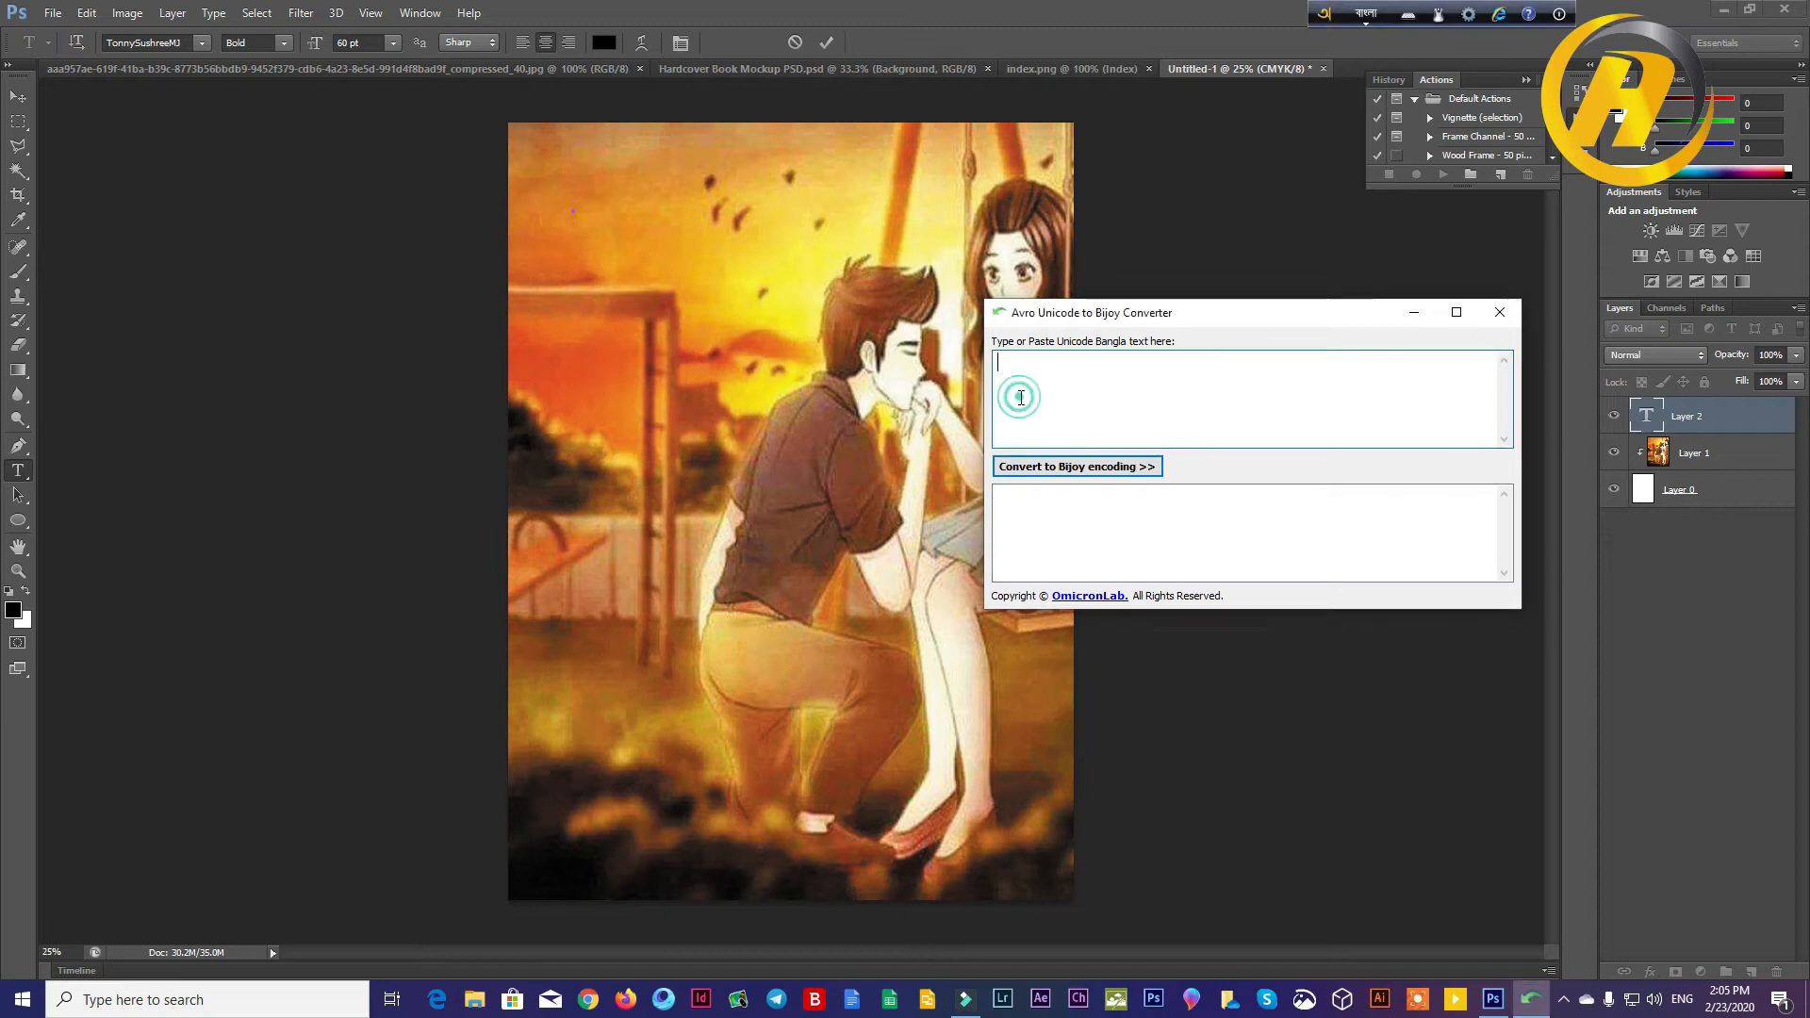
text(adh)
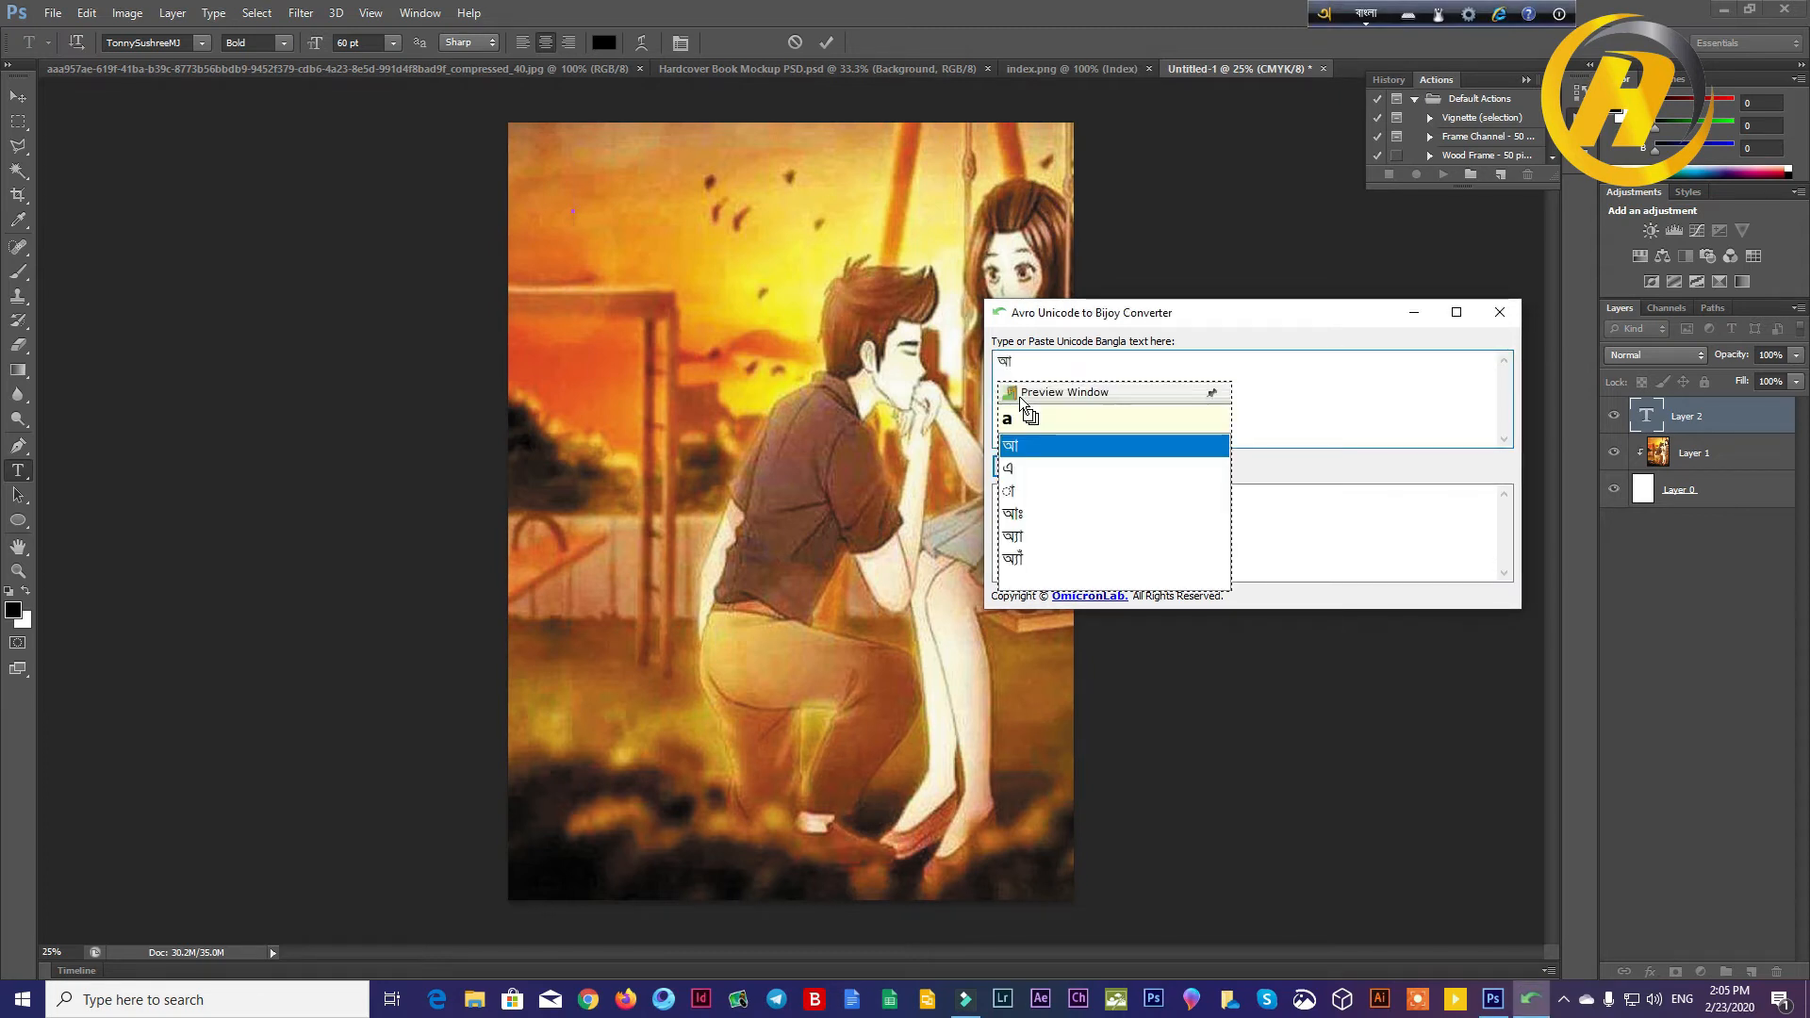
key(BackSpace)
key(BackSpace)
key(BackSpace)
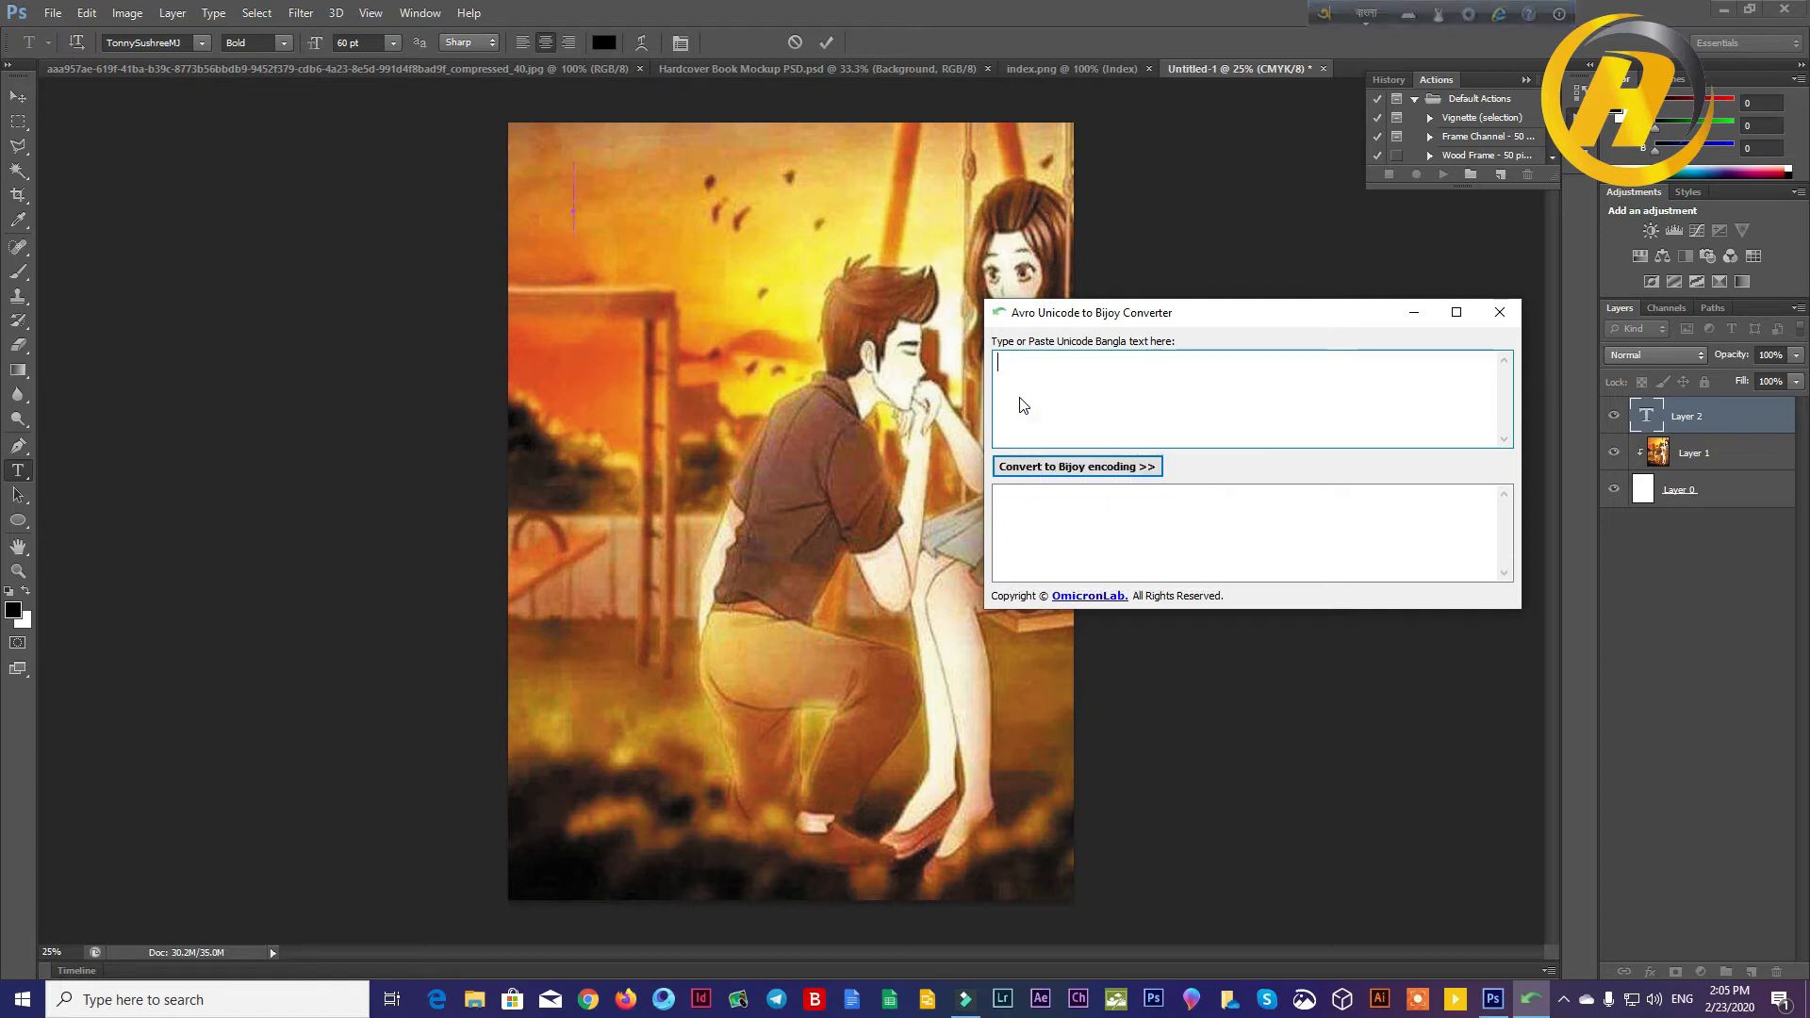
Step: Enter the word অর্ধনগ্ন as one joined word in the converter's Unicode Bangla text field
text(ordh)
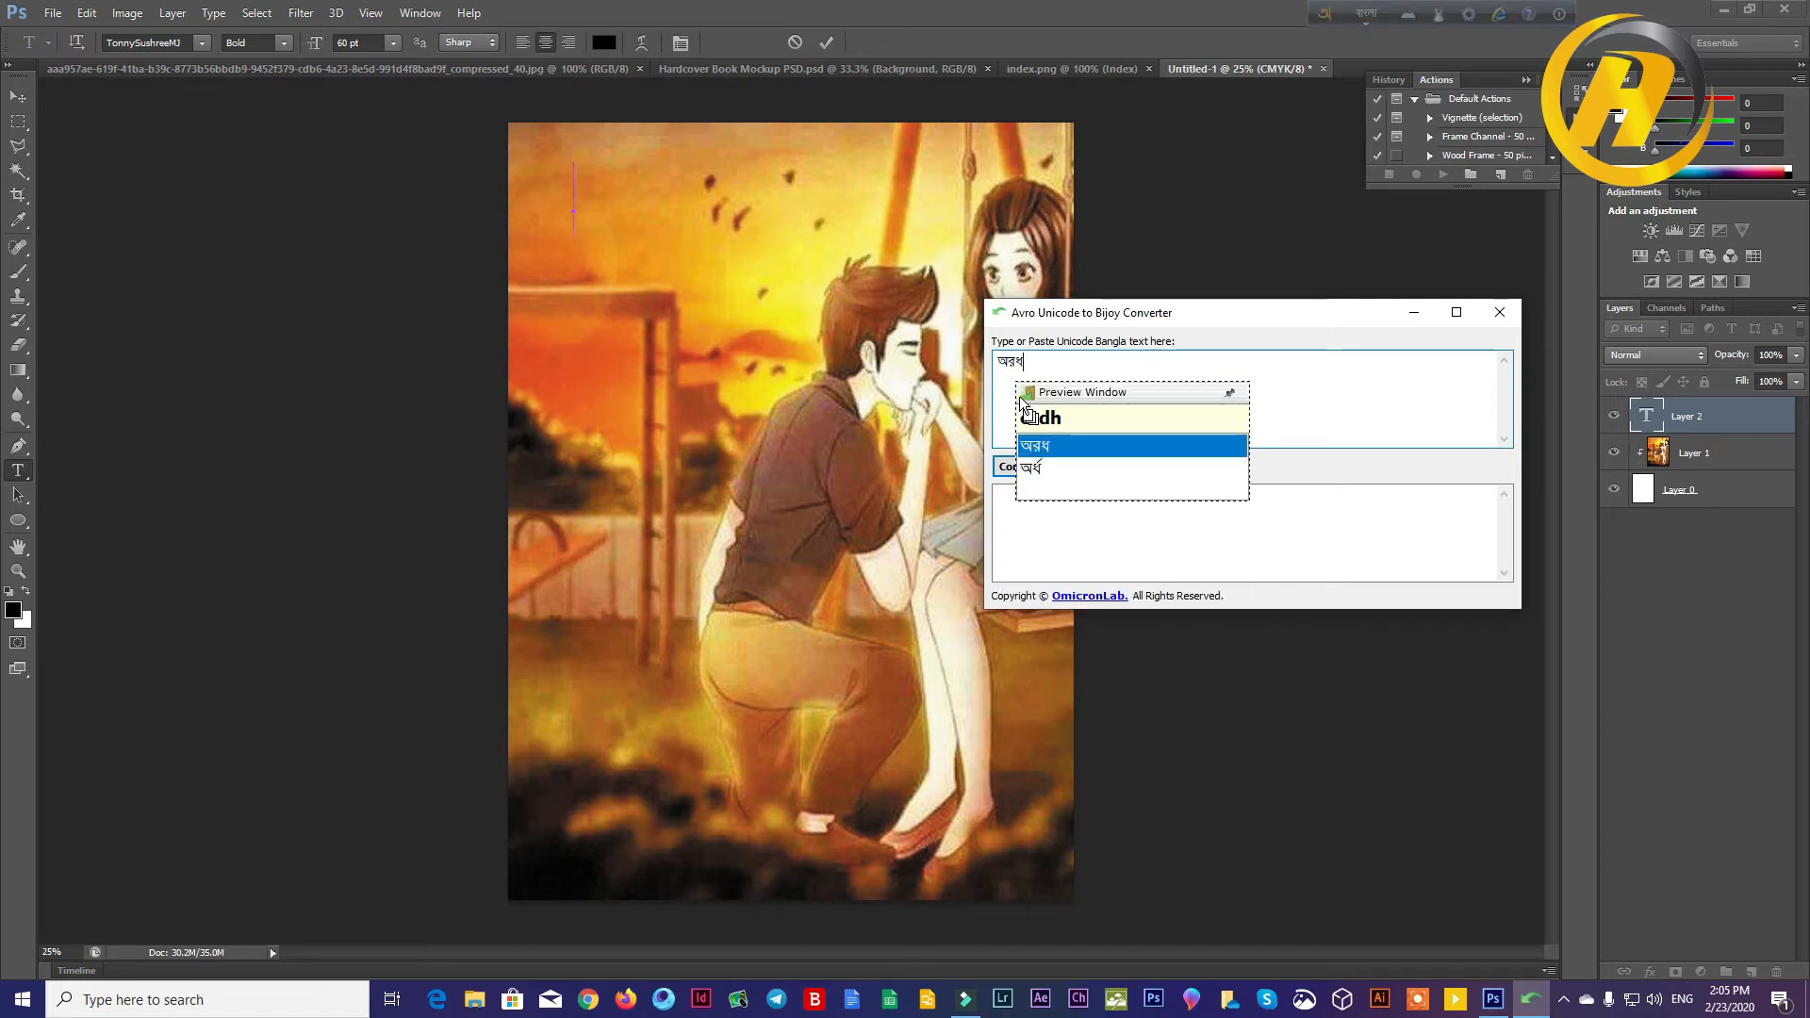
click(1039, 470)
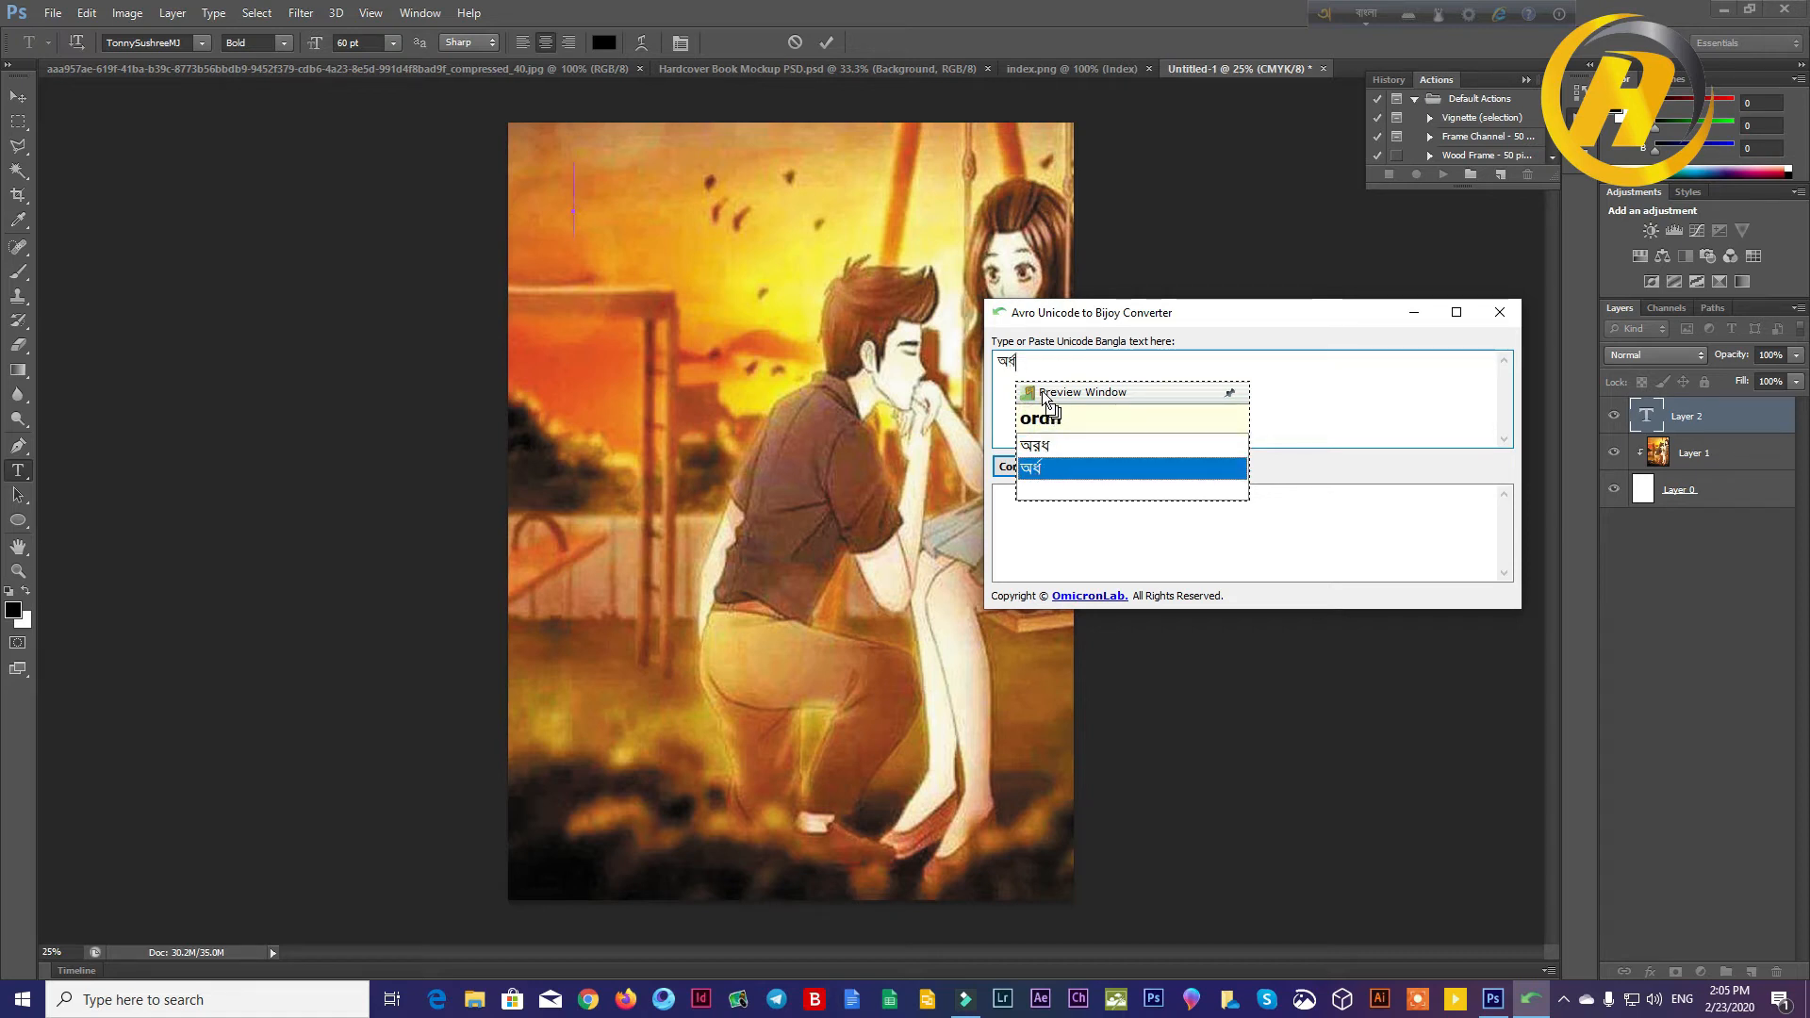
text(nogno)
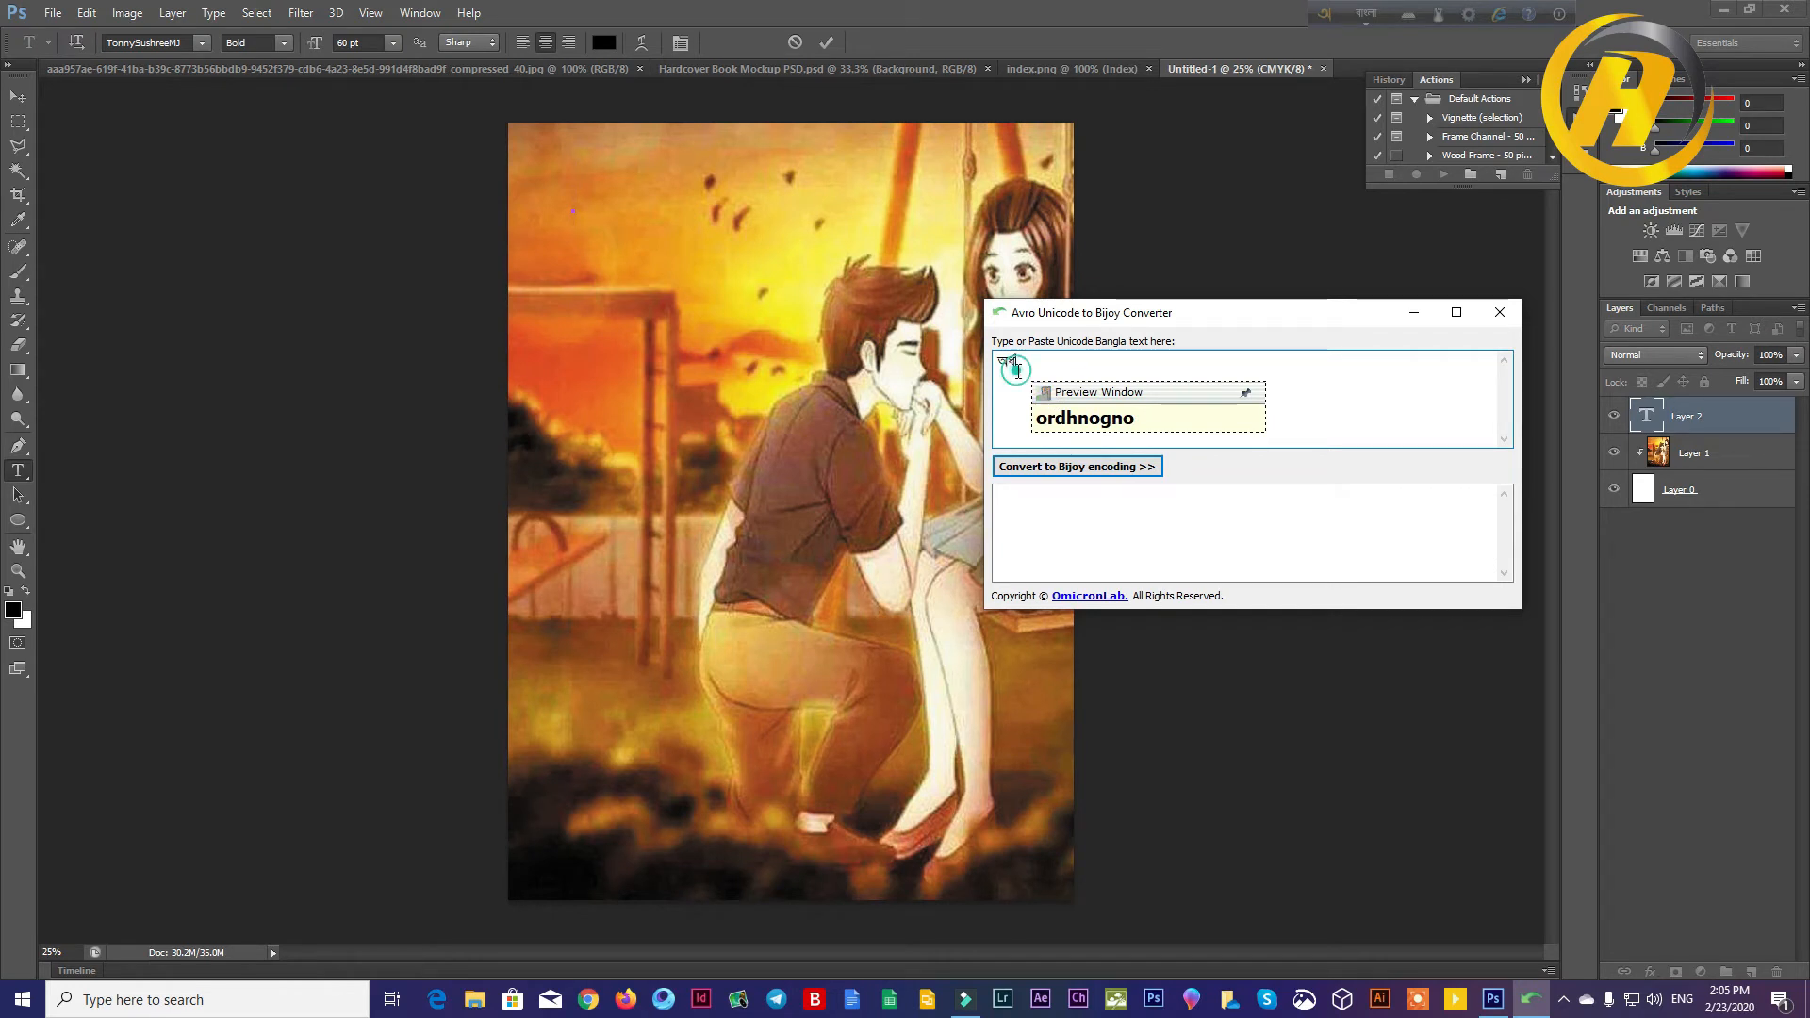
text( nog)
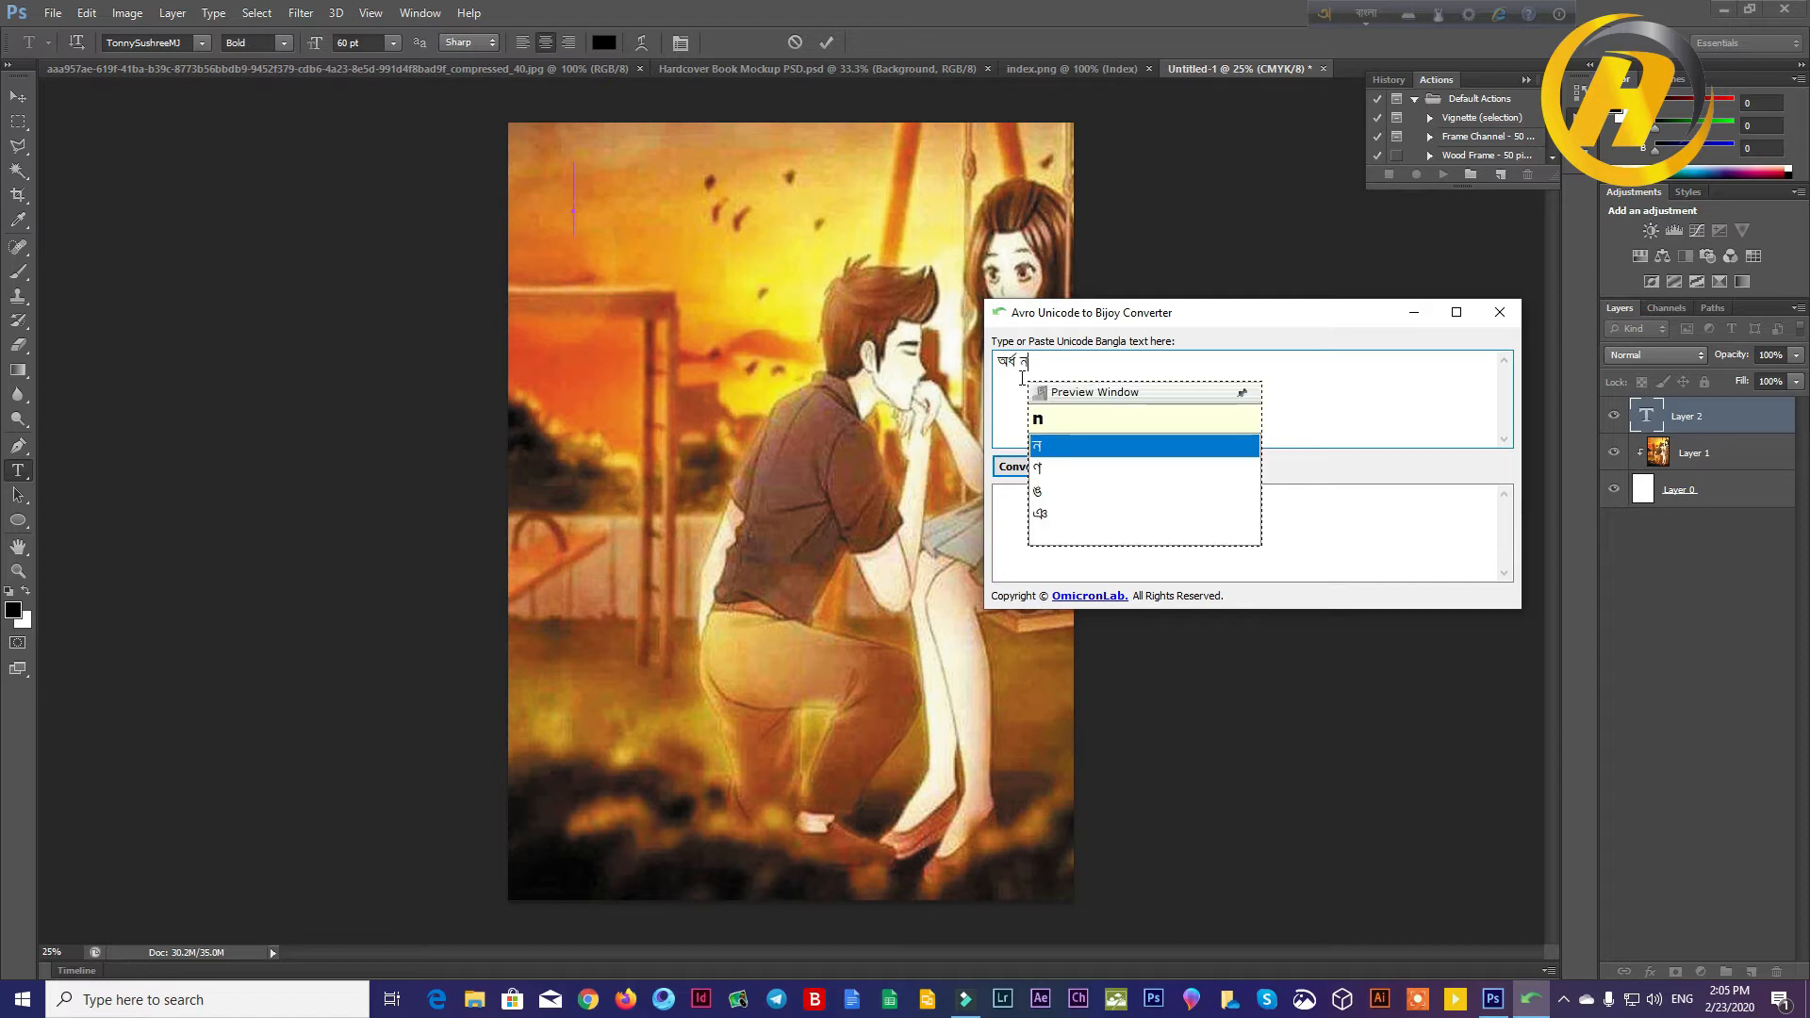
text(n)
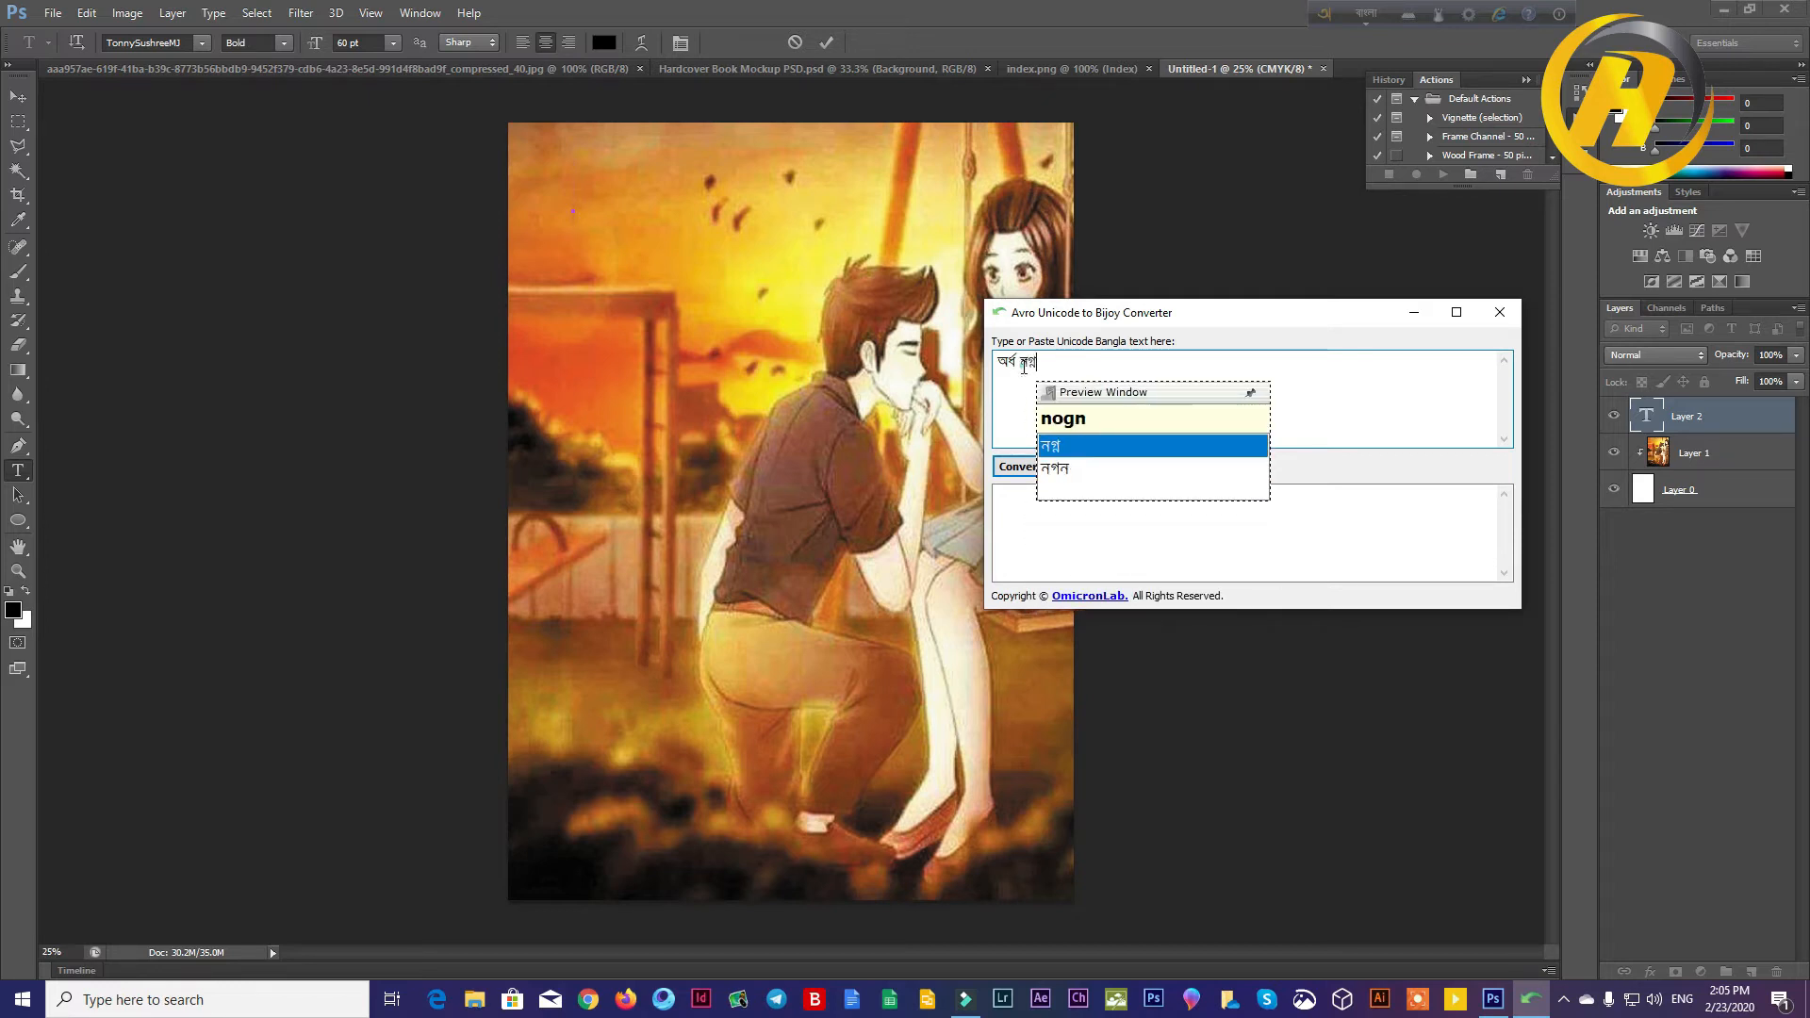
key(BackSpace)
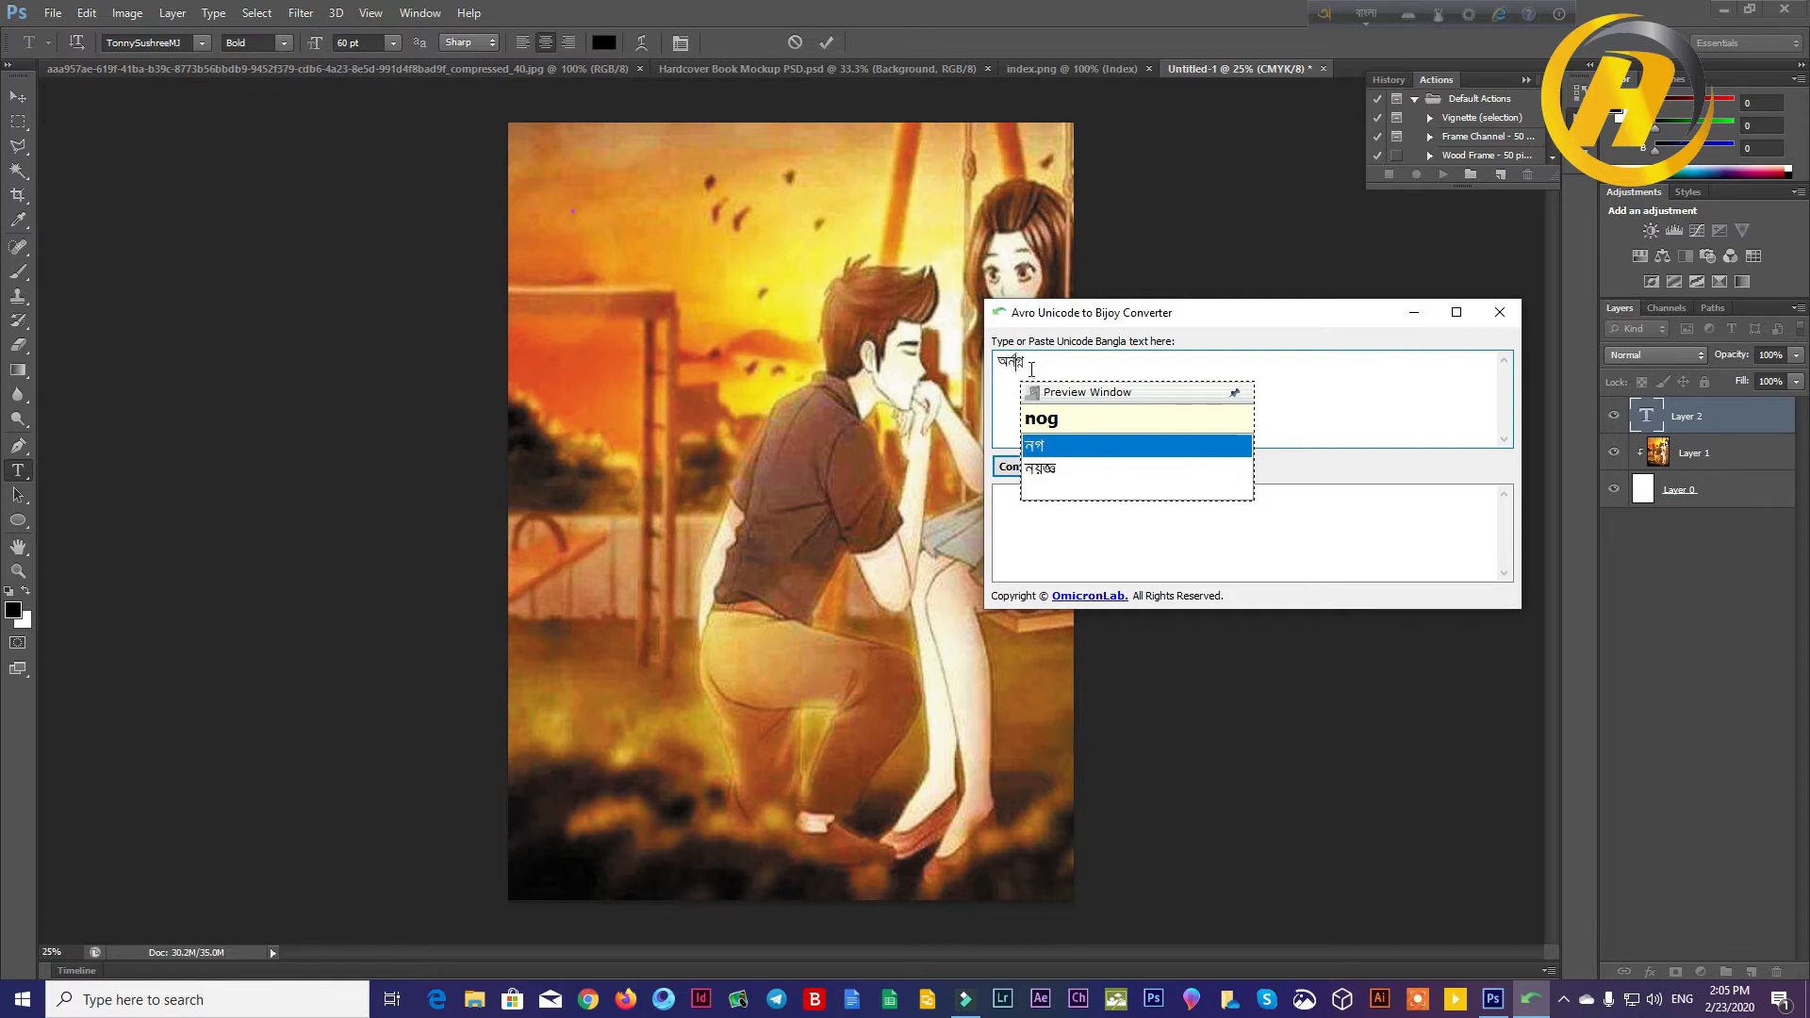
key(ctrl+z)
click(1030, 367)
key(BackSpace)
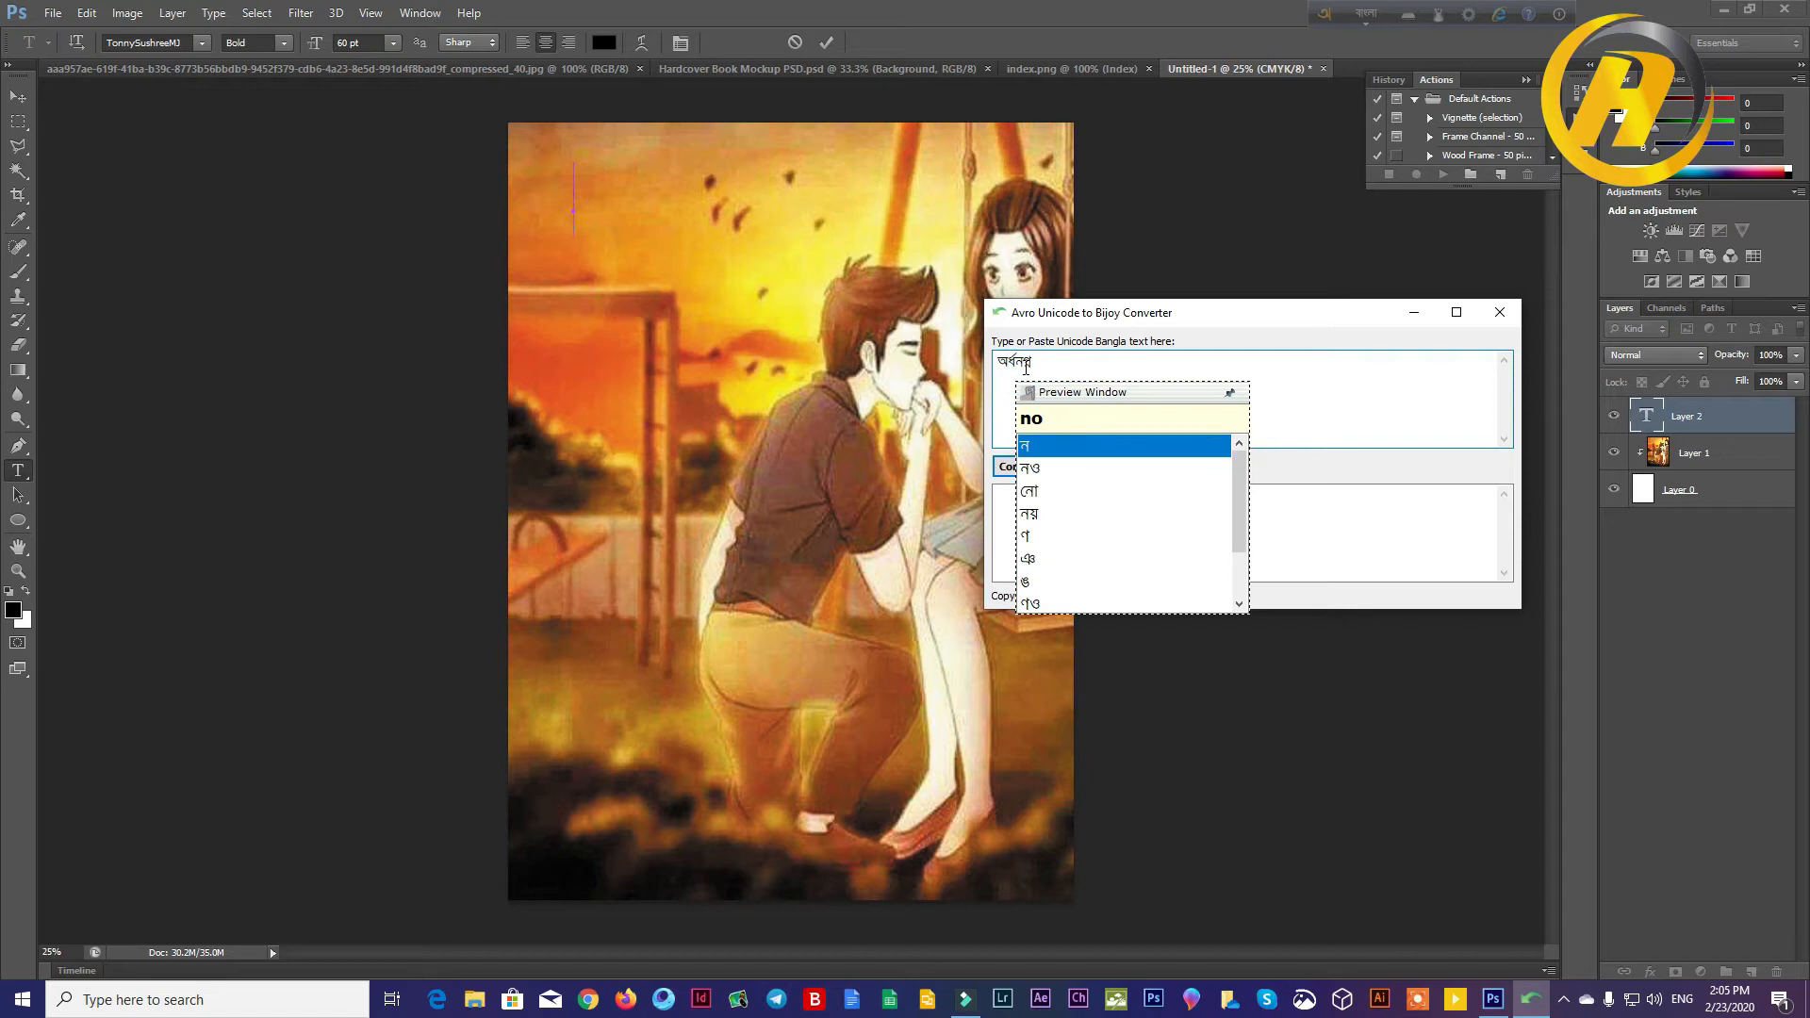
key(BackSpace)
key(BackSpace)
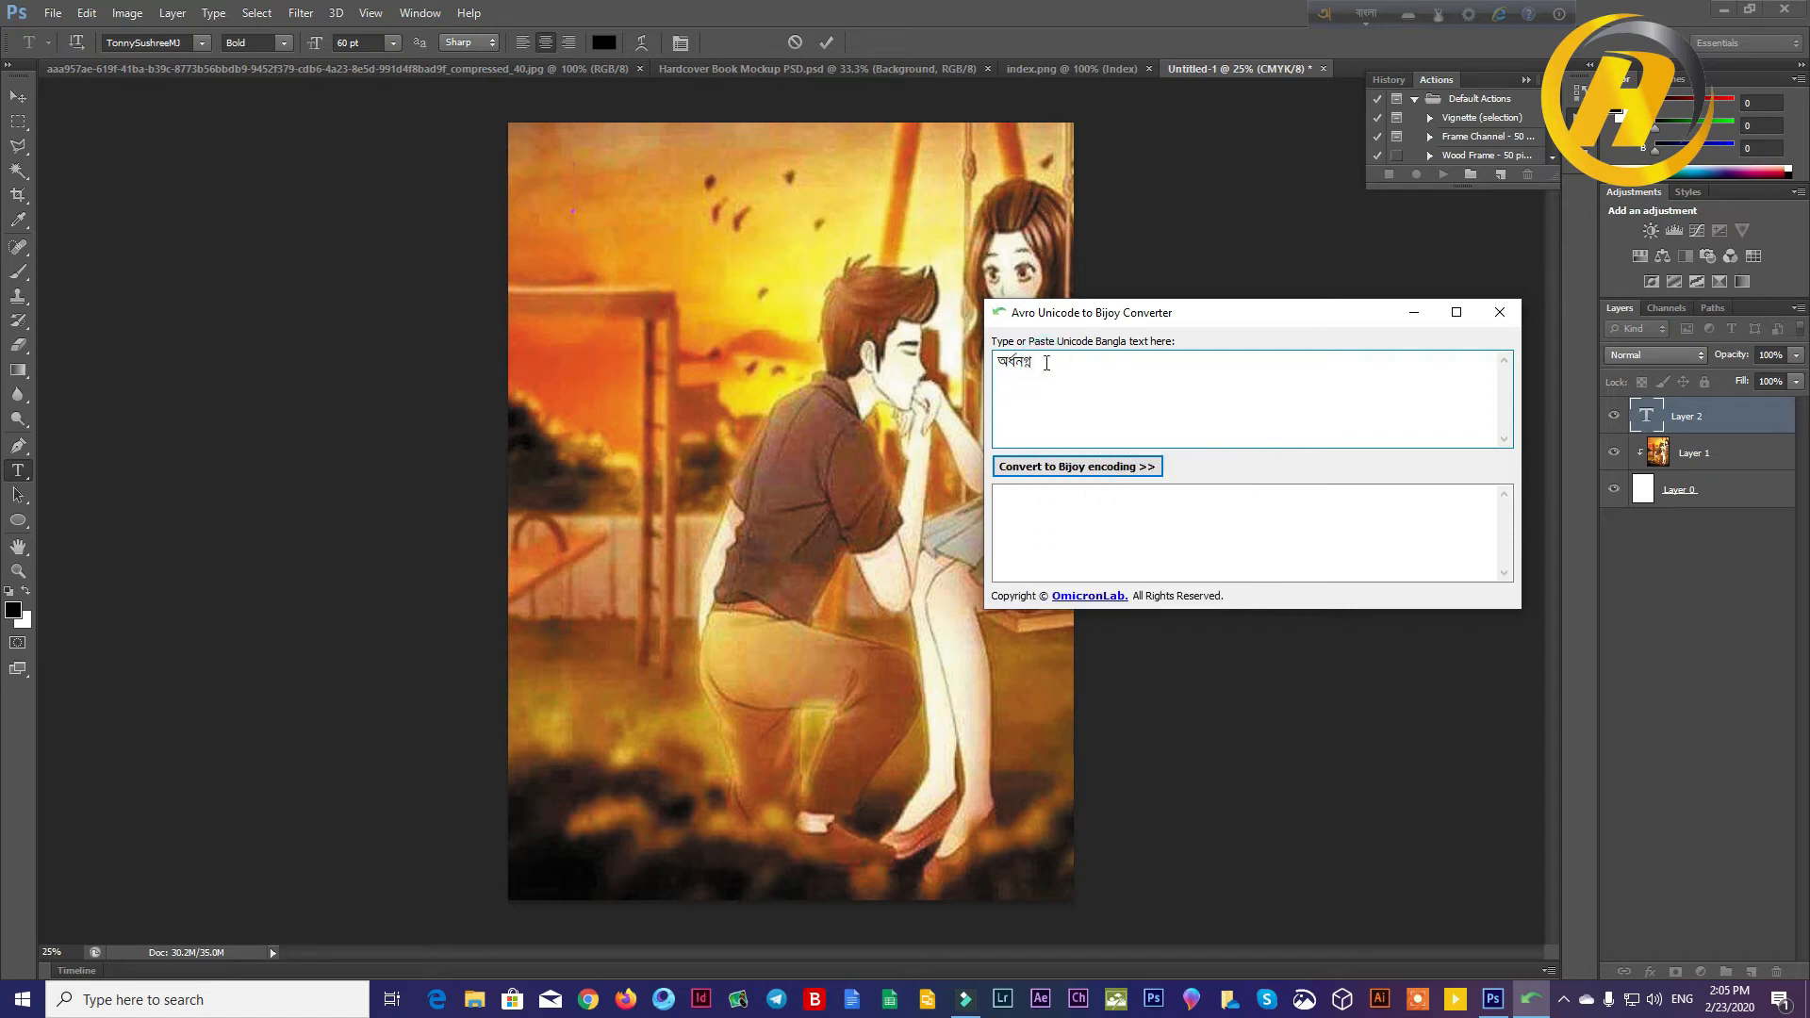
text(vlobash)
key(BackSpace)
key(BackSpace)
key(BackSpace)
key(BackSpace)
key(BackSpace)
key(BackSpace)
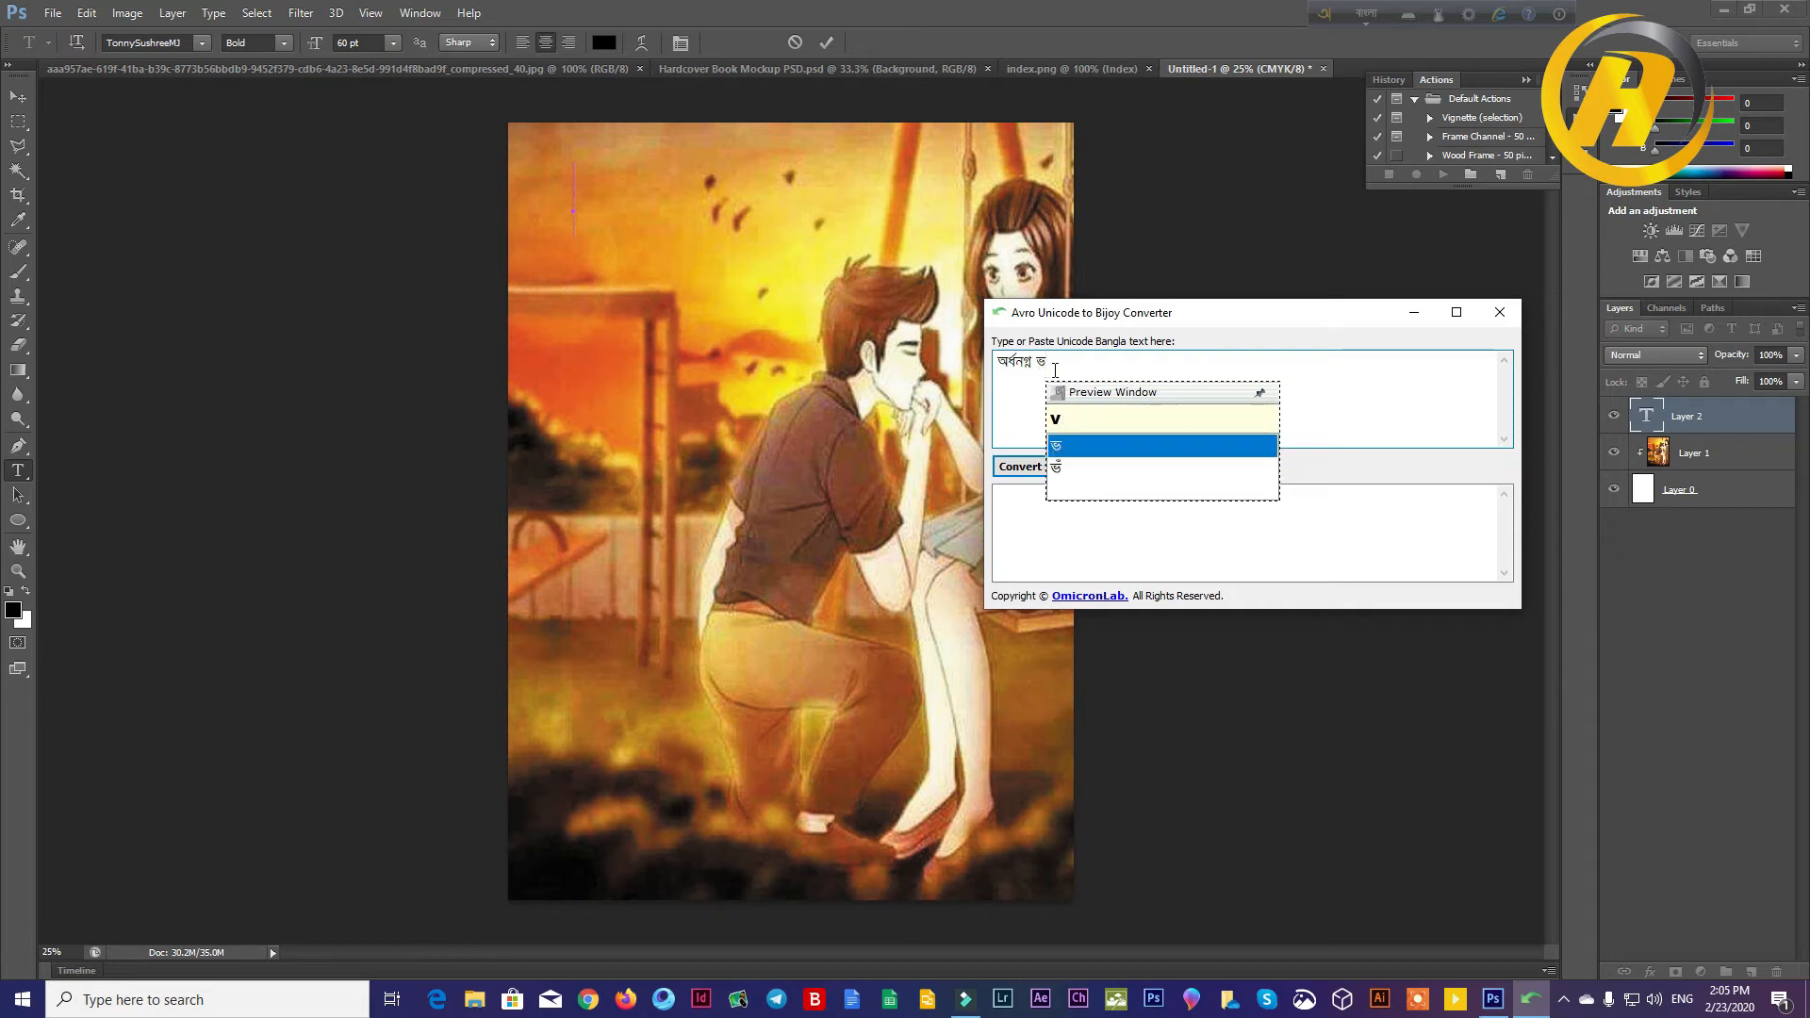
key(BackSpace)
Step: Add the word ভালোবাসা after অর্ধনগ্ন, choosing the suggested spelling with the ো vowel
text(va)
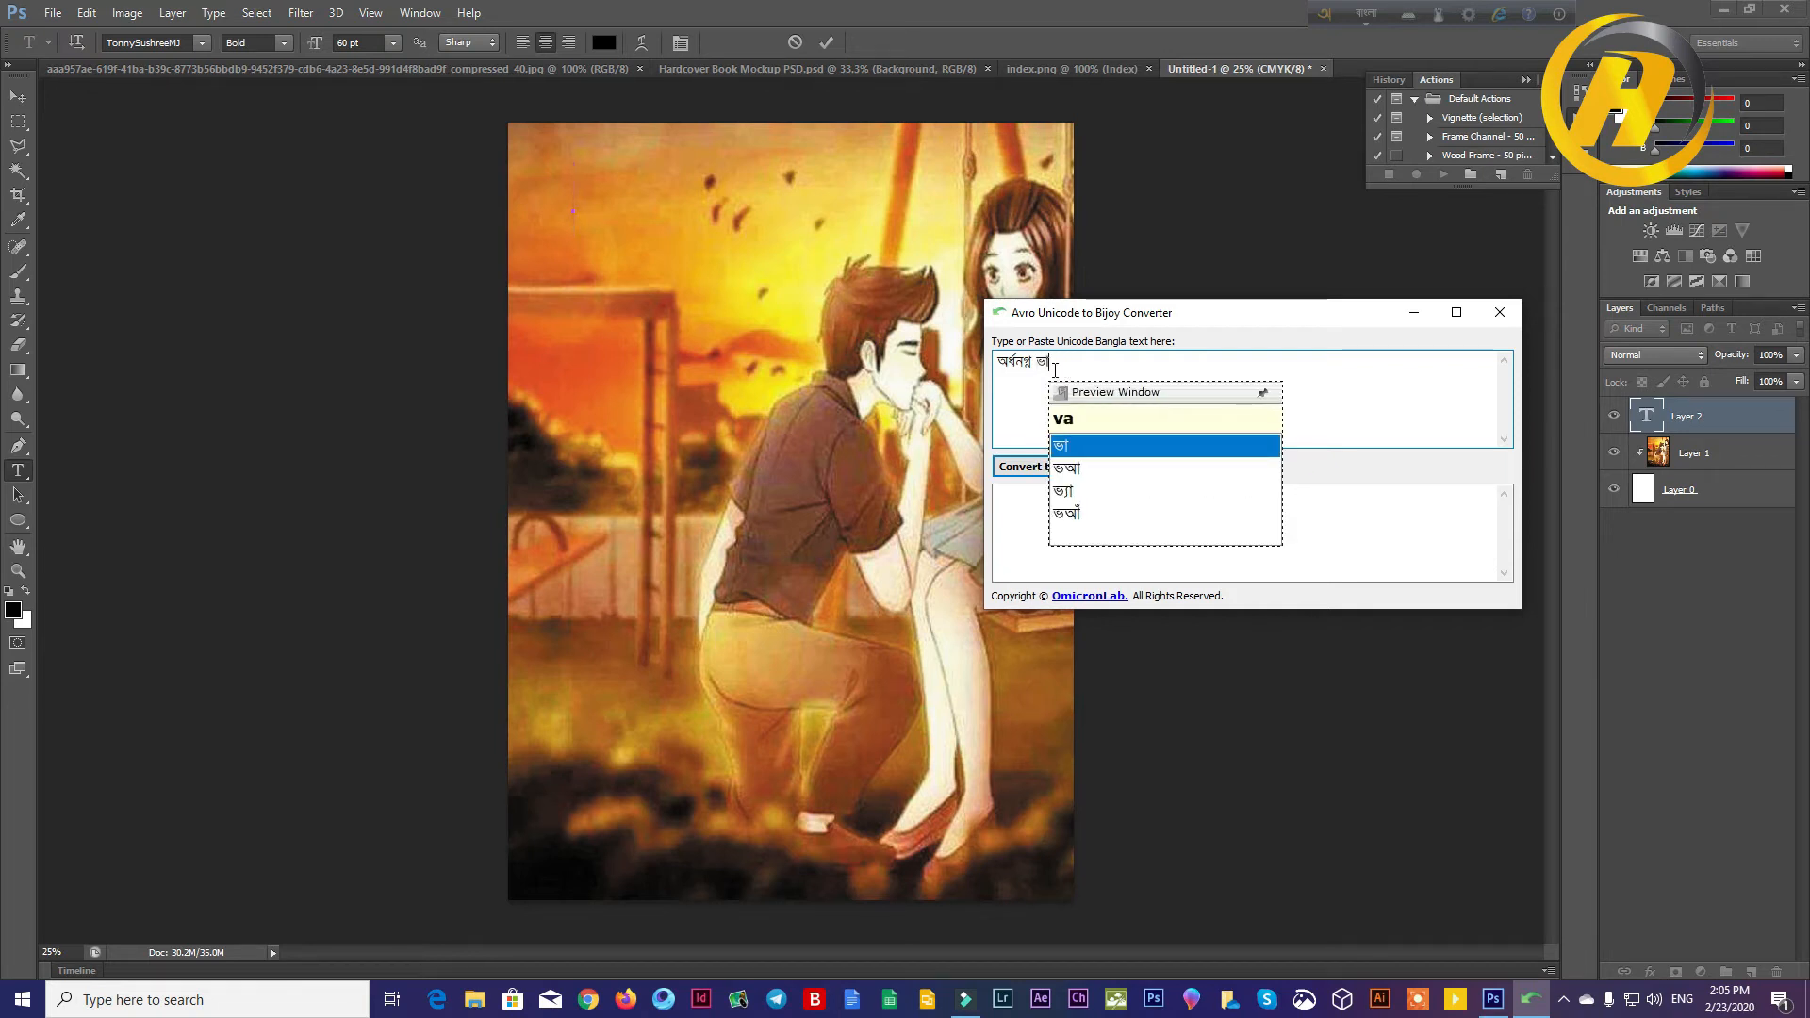
text(lo)
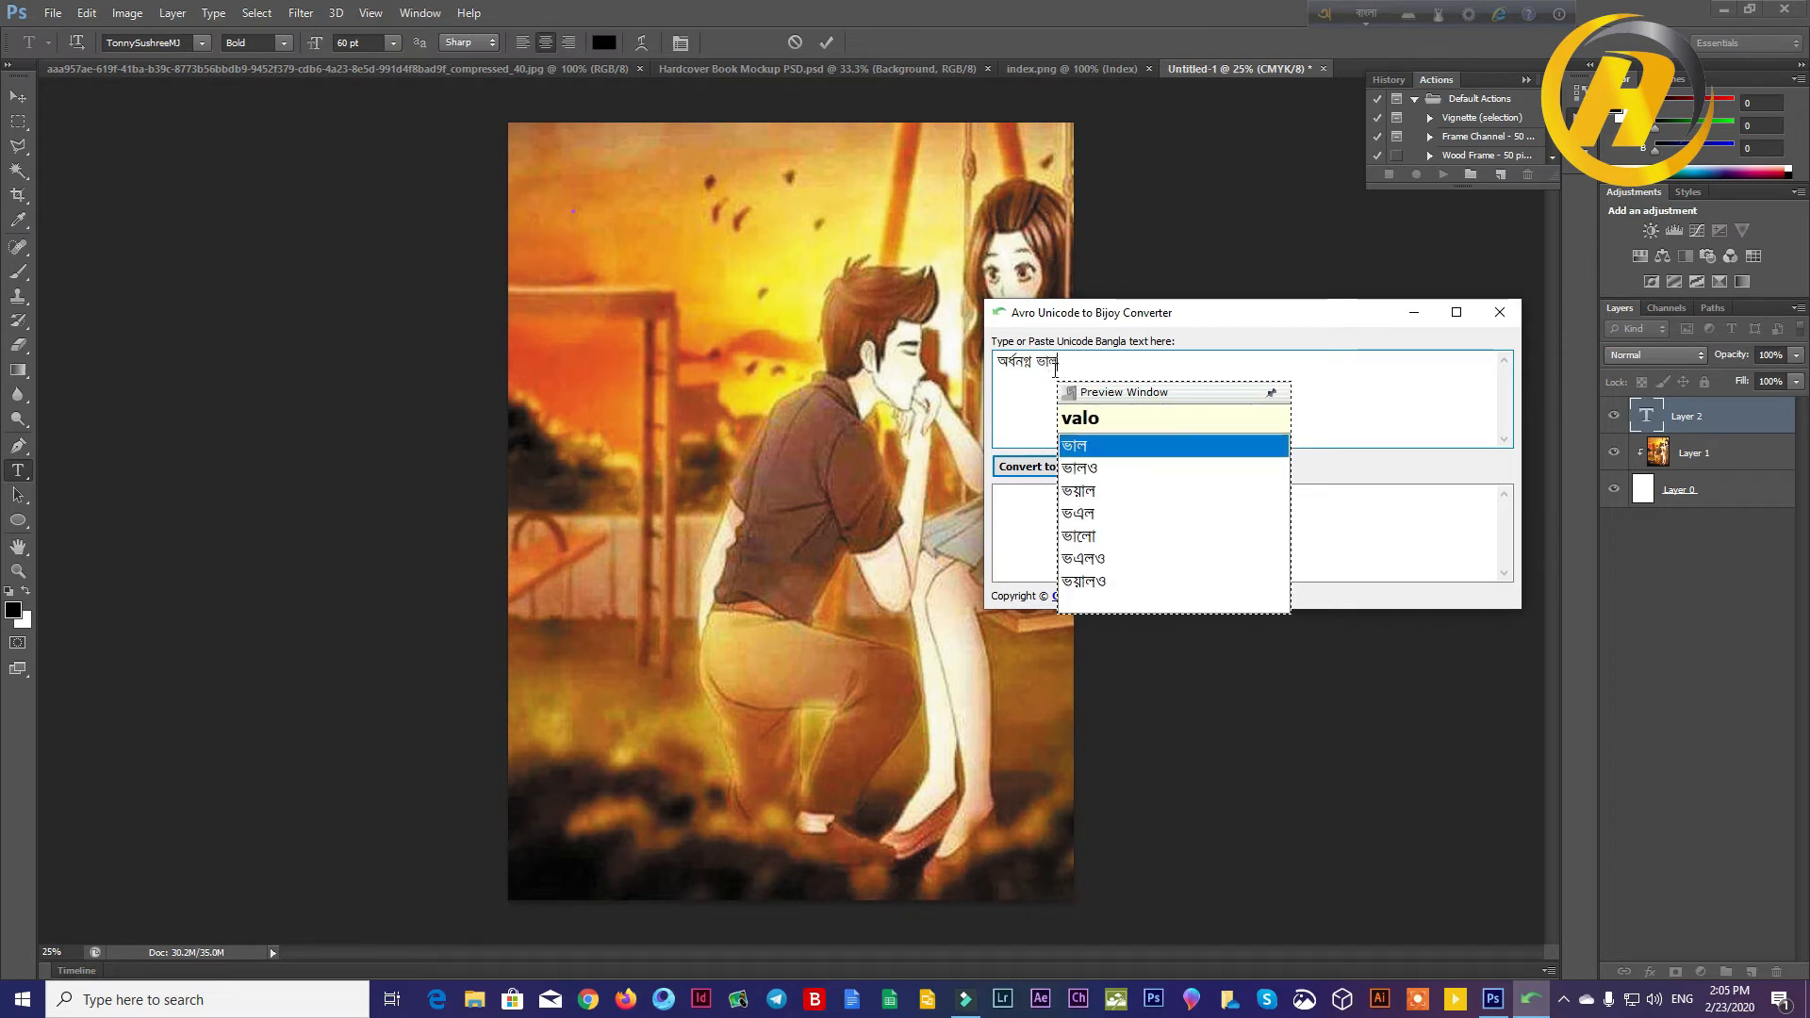
text(basa)
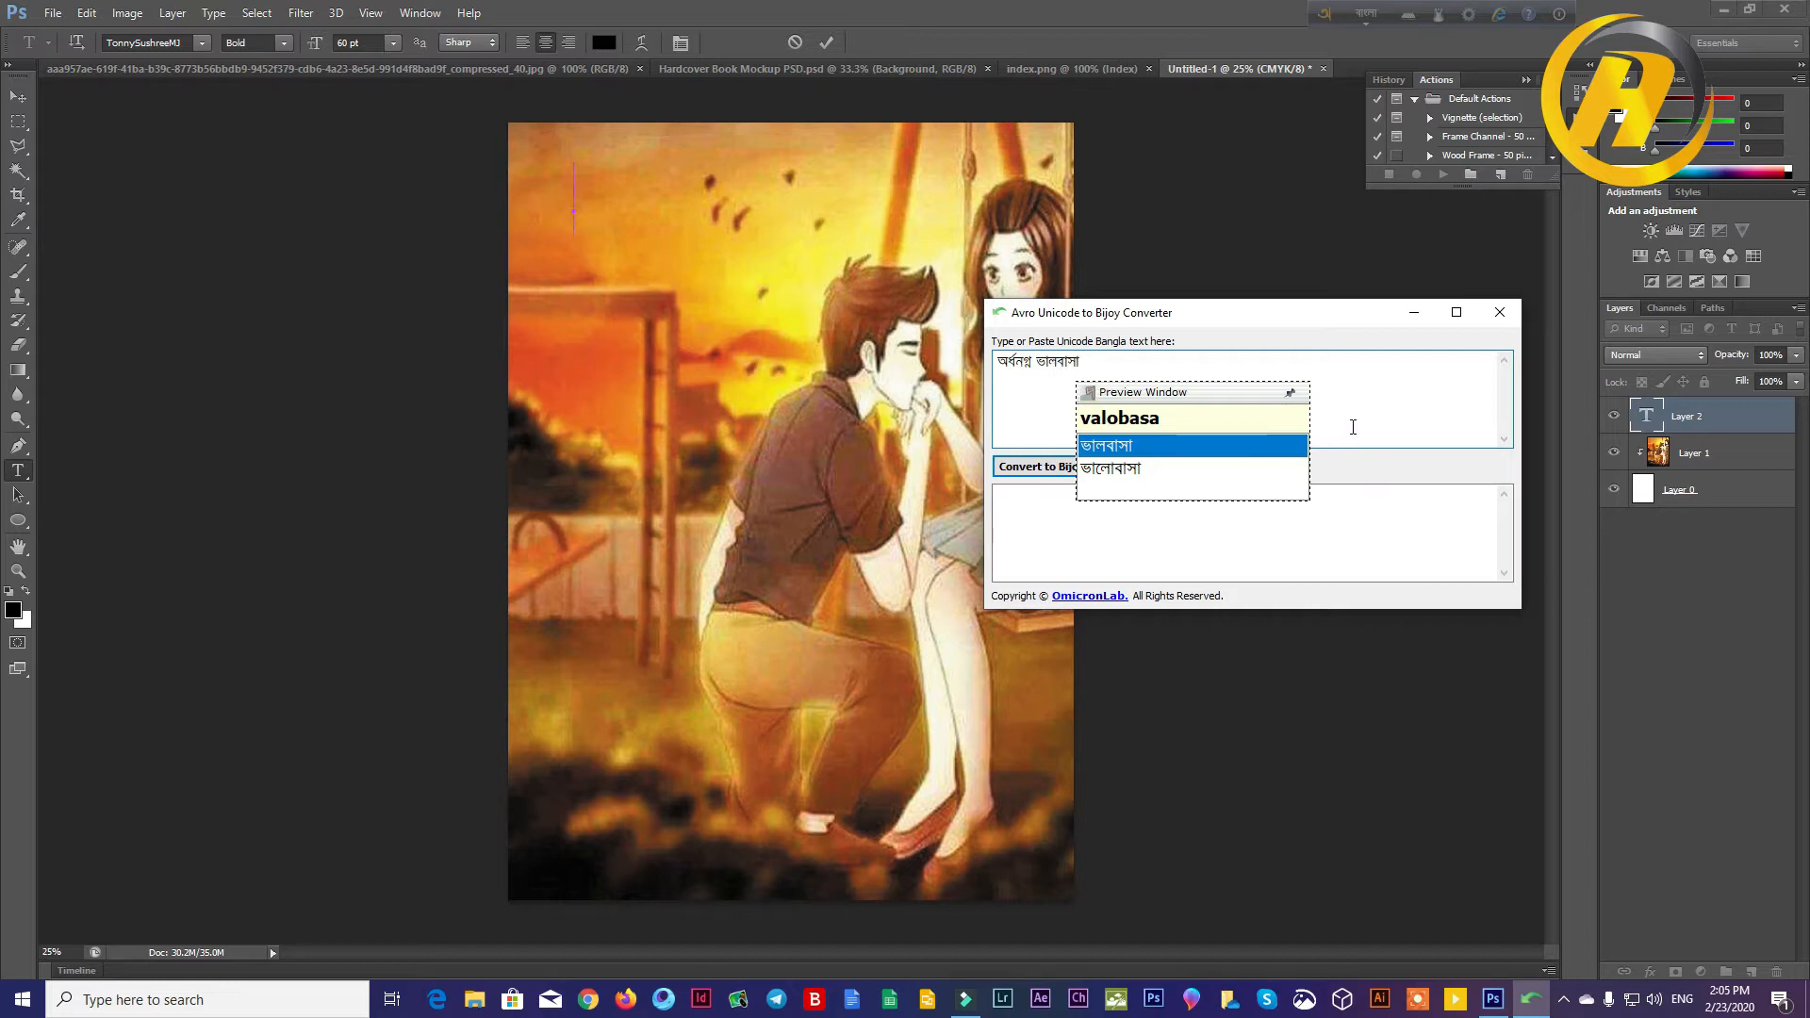
click(1122, 469)
click(1479, 424)
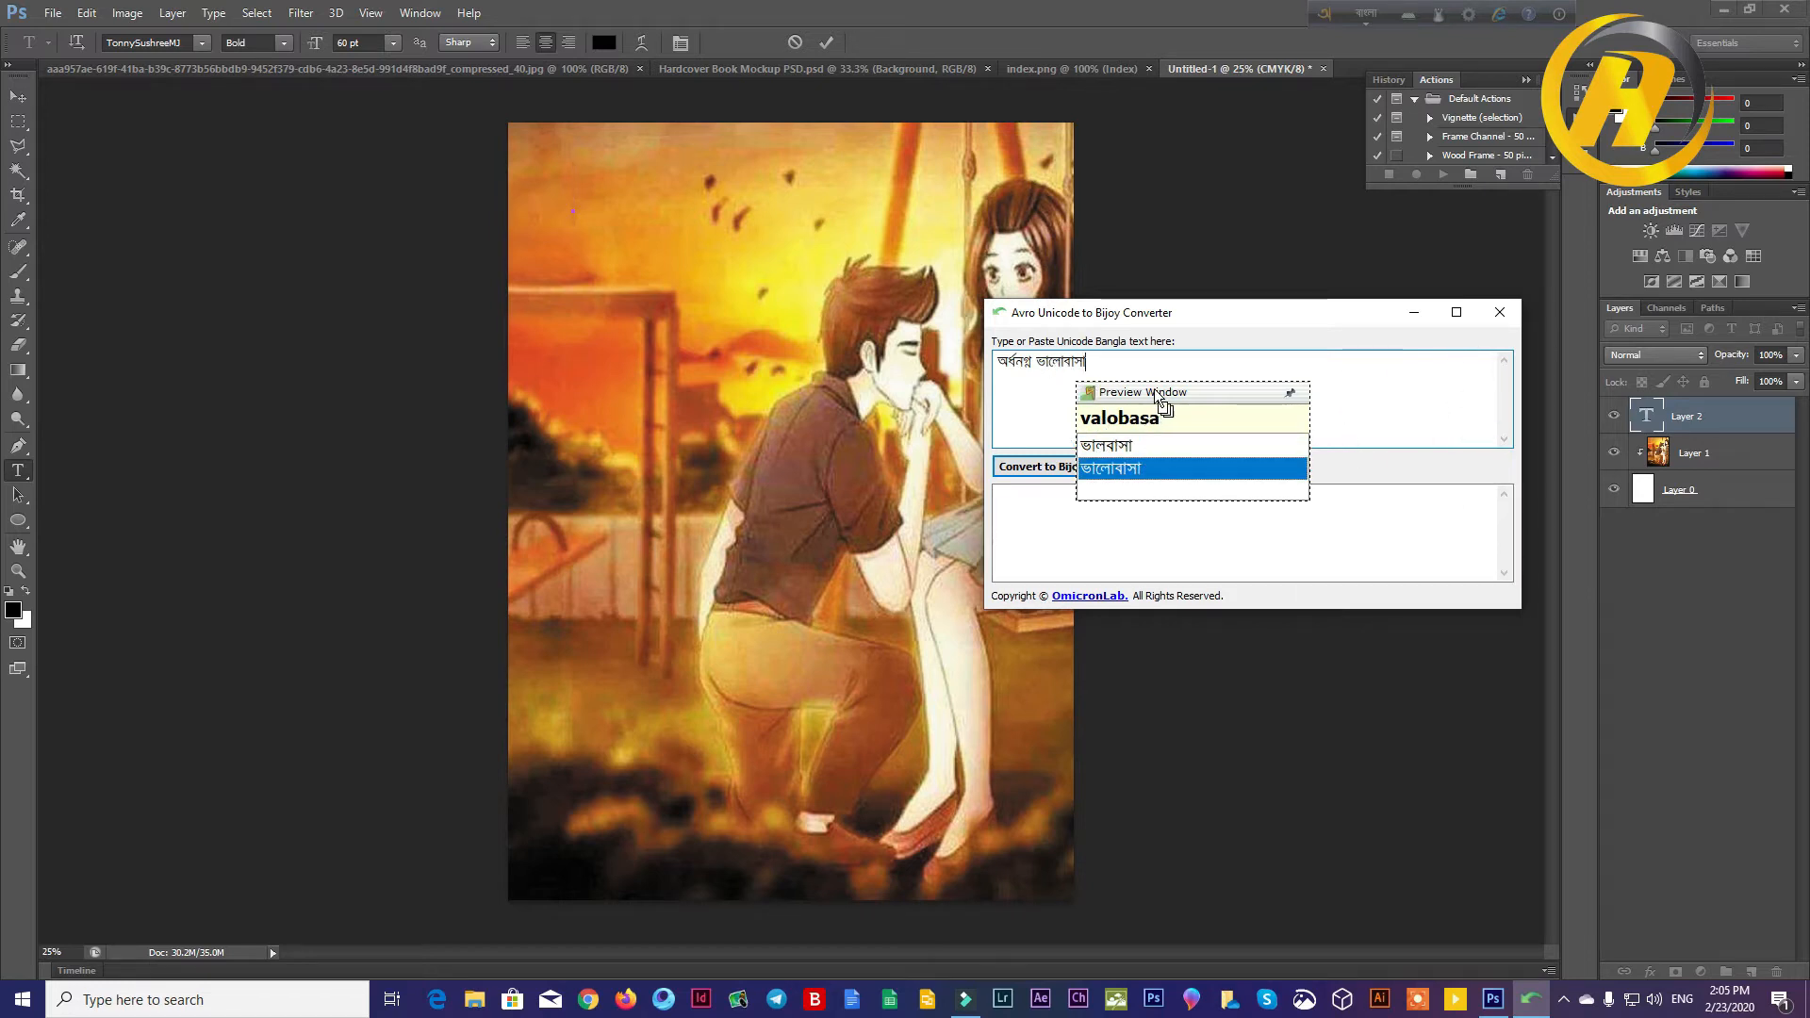
Step: Convert the phrase অর্ধনগ্ন ভালোবাসা to Bijoy encoding and copy the converted text
click(1061, 469)
triple_click(1129, 504)
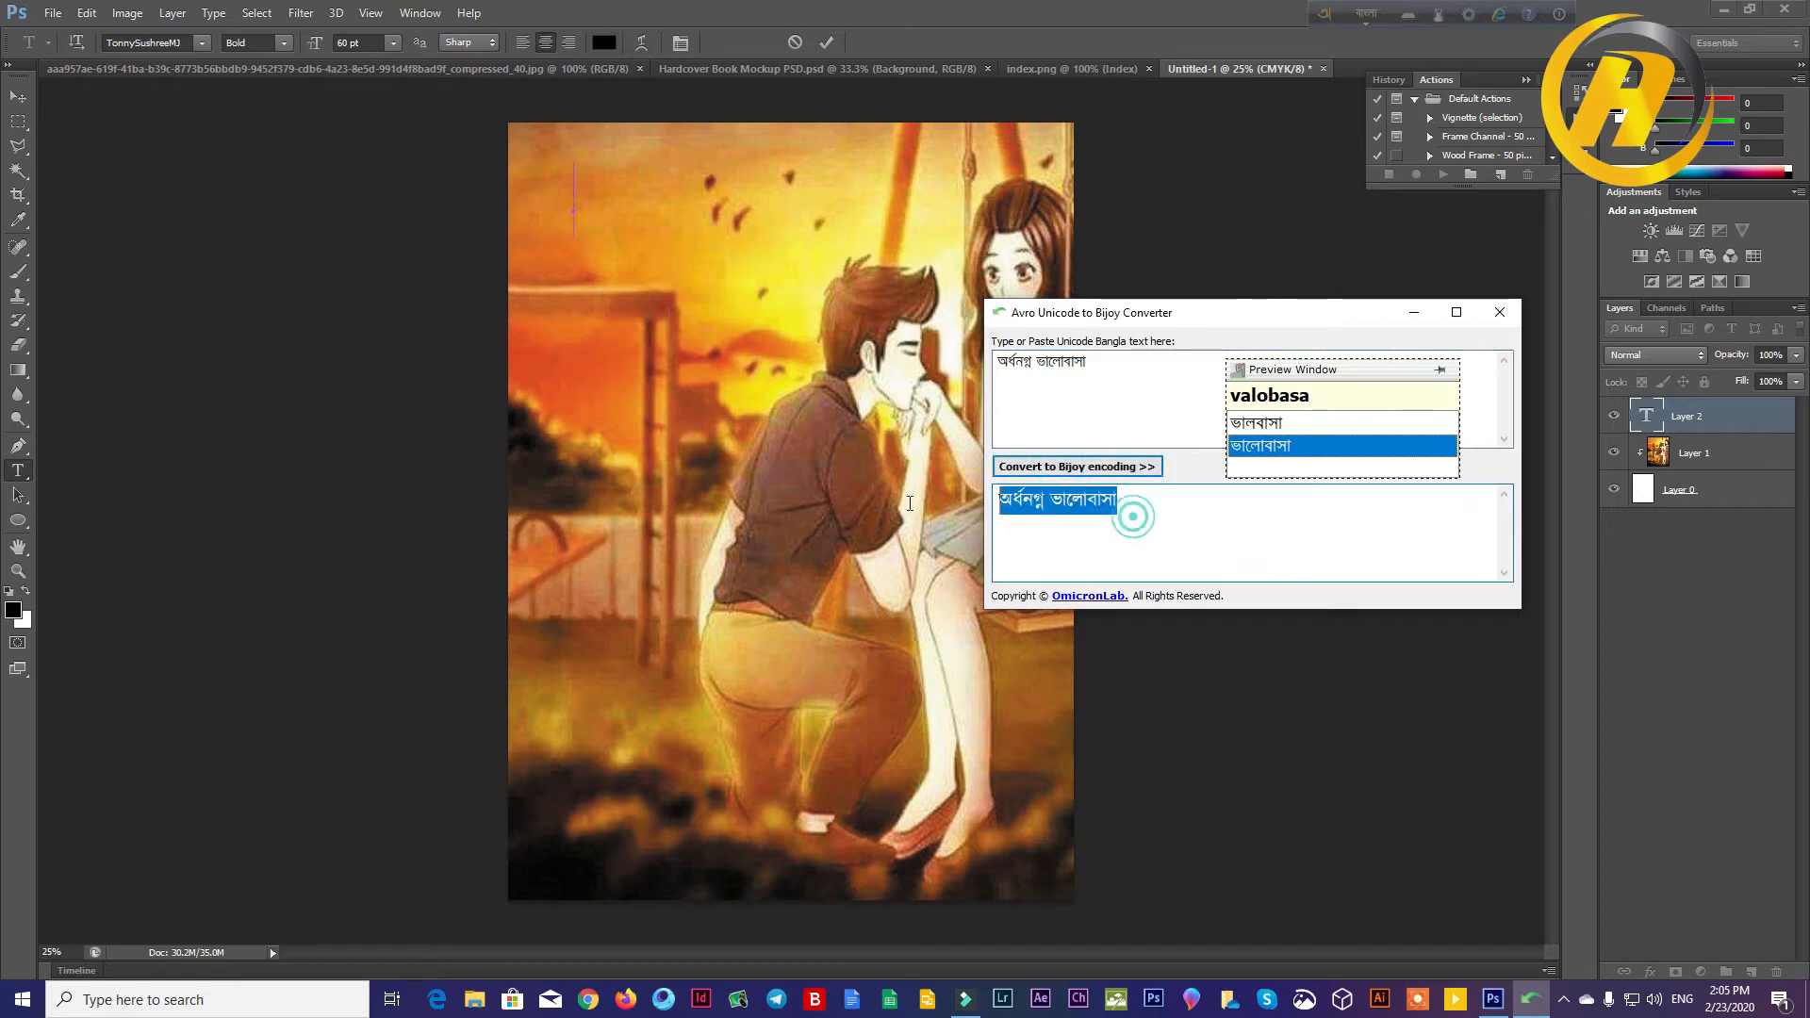
right_click(1066, 506)
click(1111, 565)
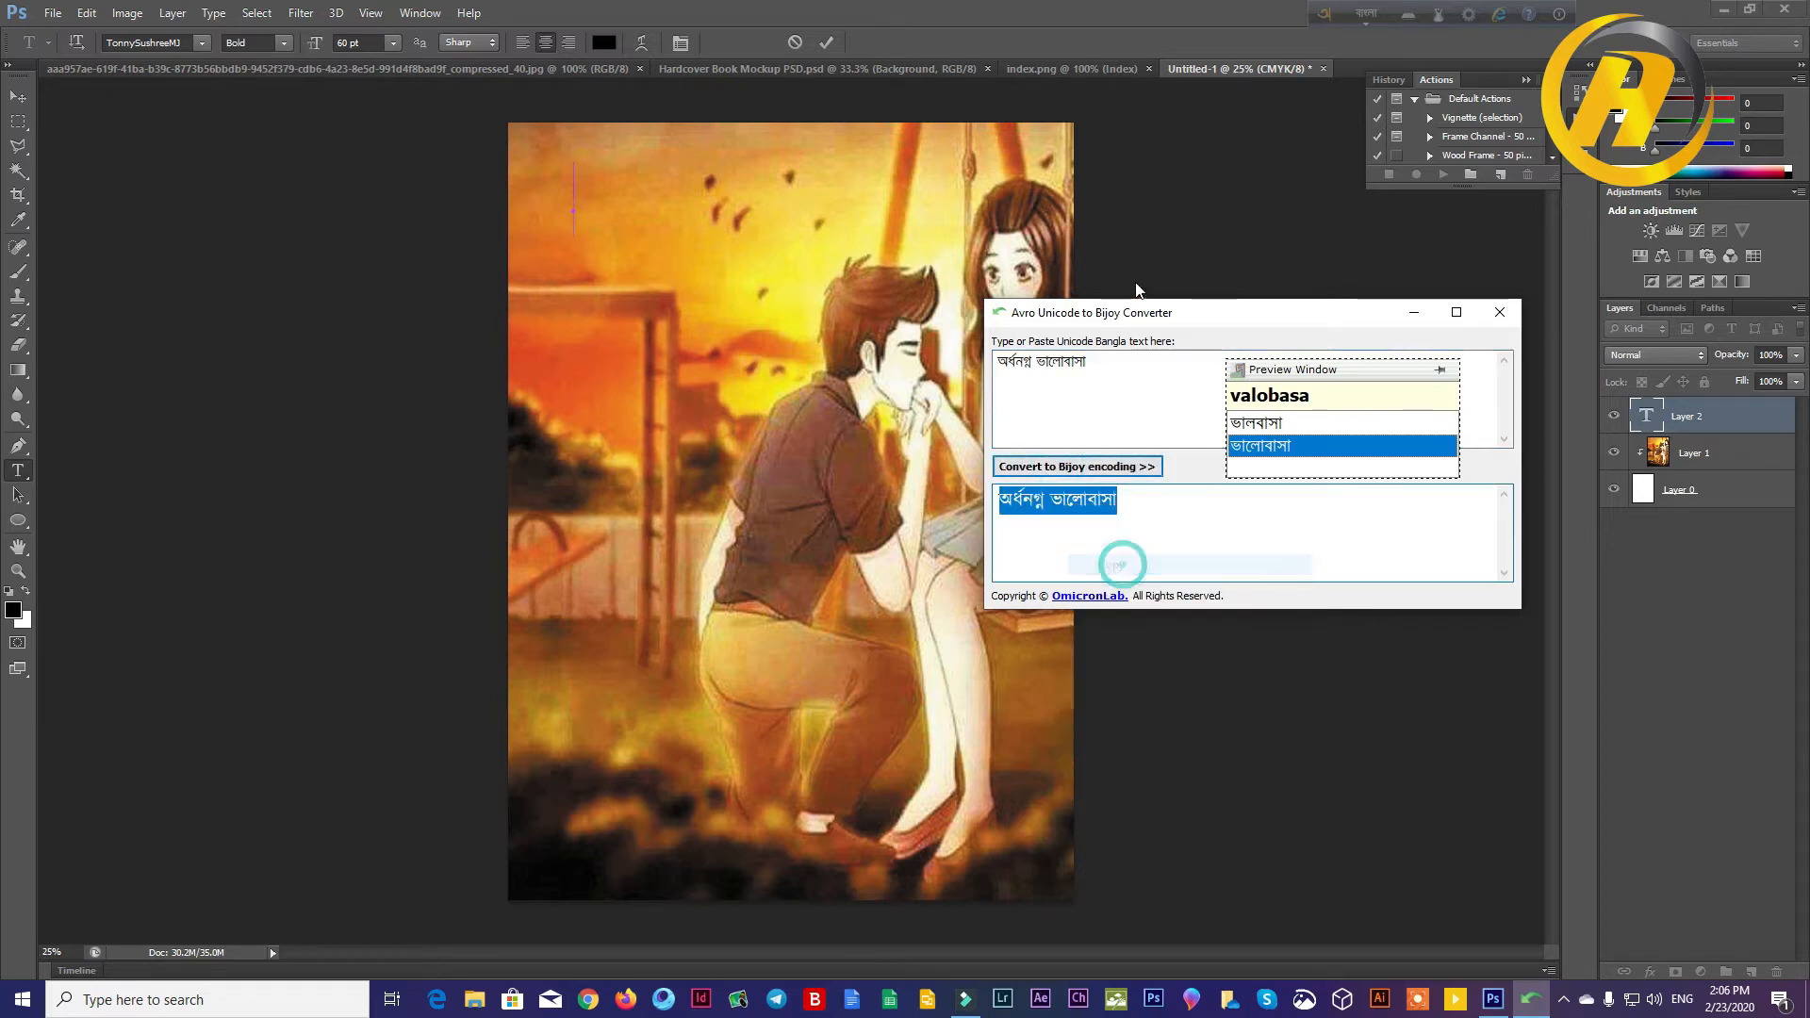
Step: Switch back to Photoshop and paste the converted title into the open text layer
click(586, 217)
right_click(574, 202)
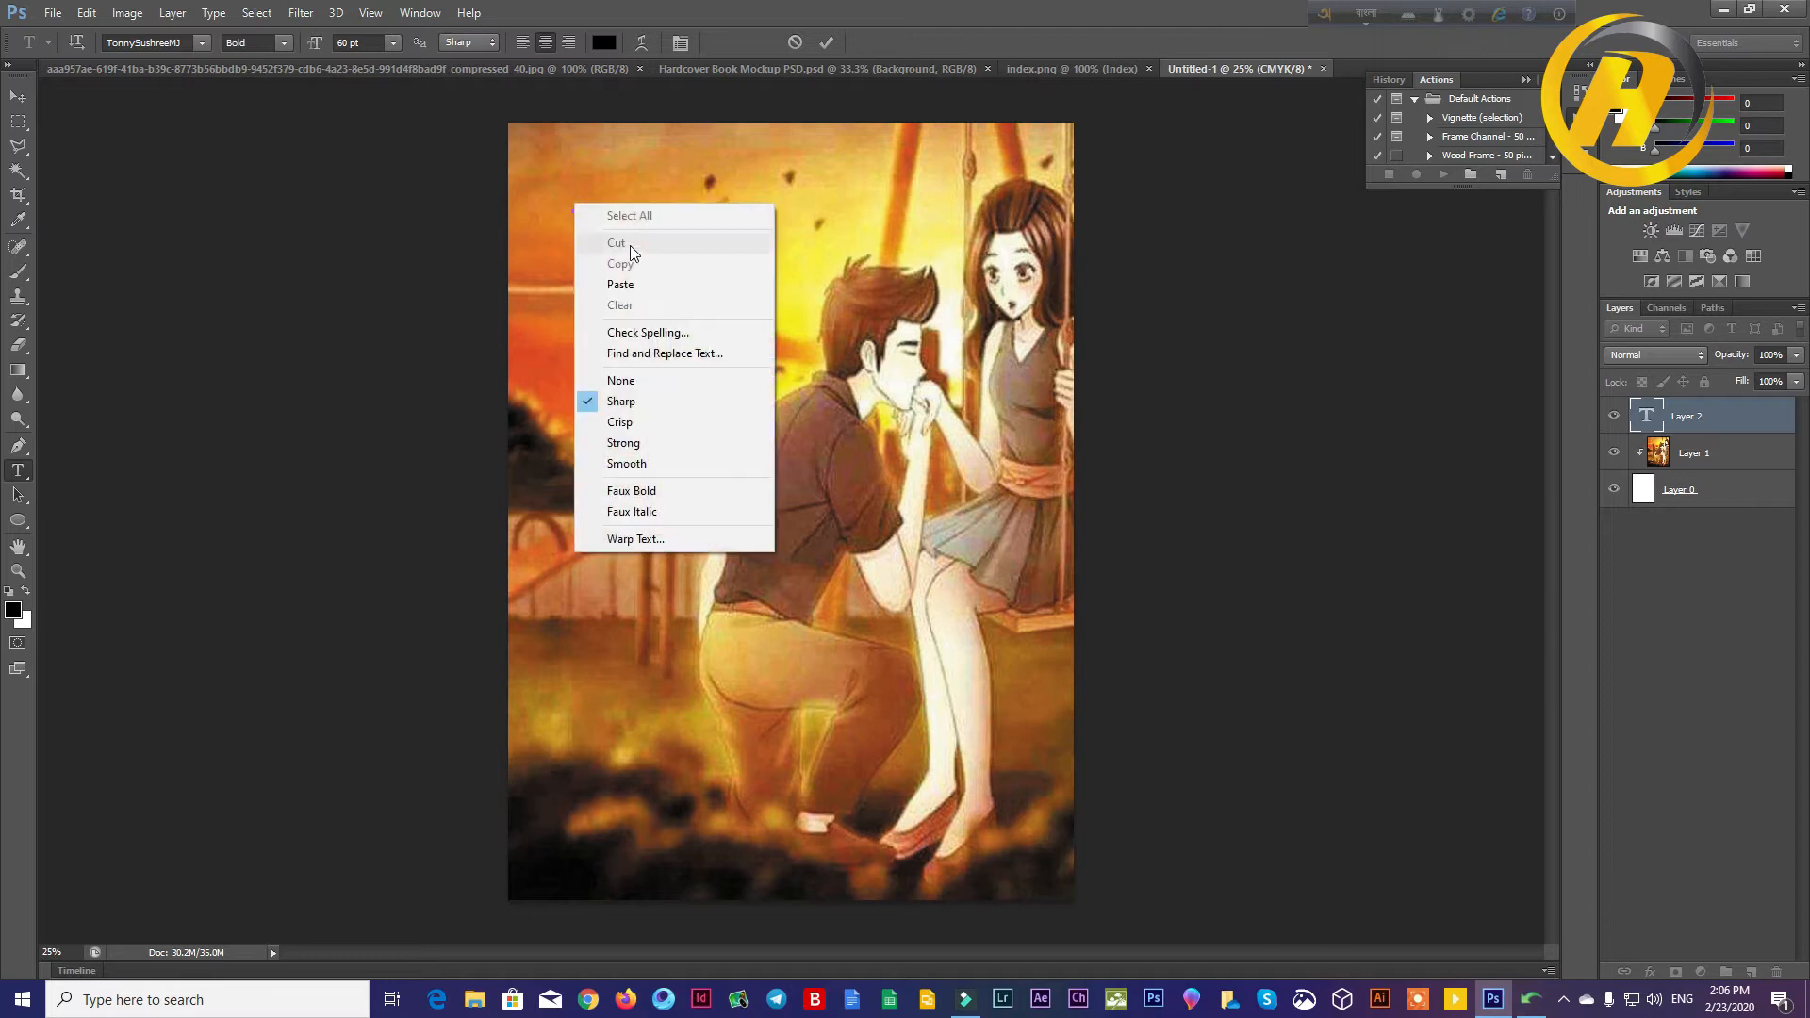
click(641, 281)
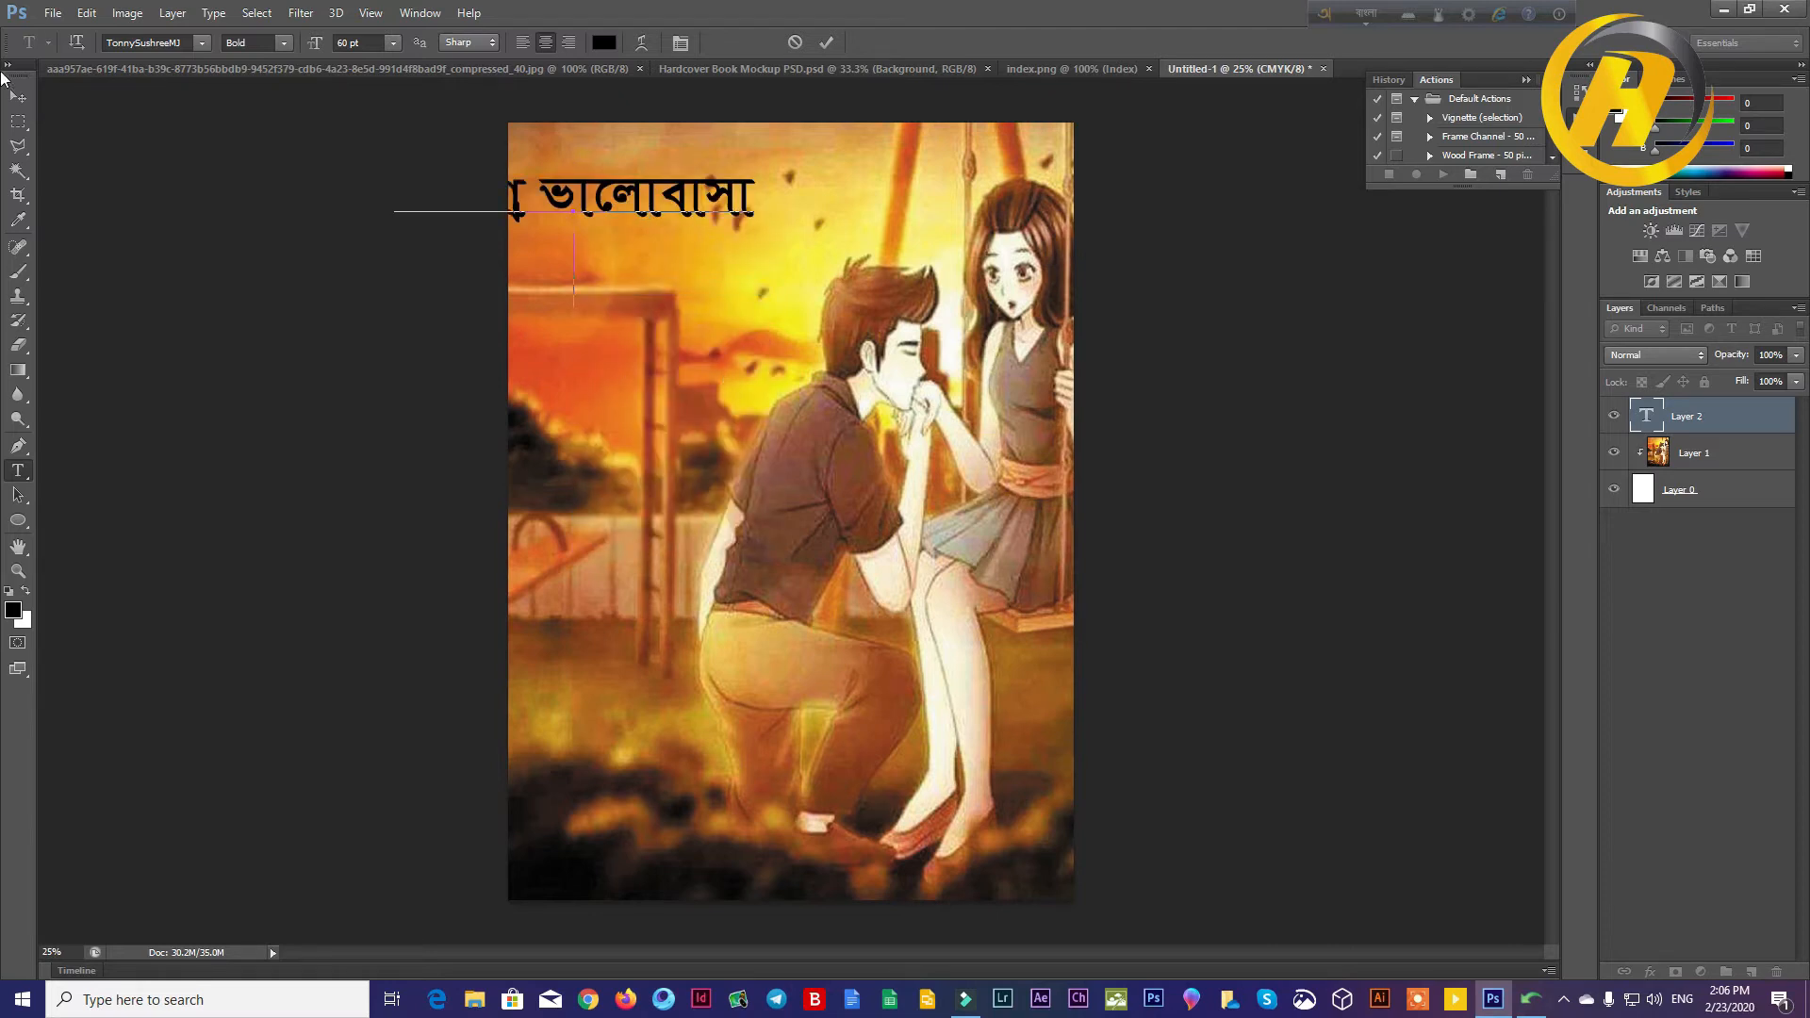
Step: Move the title text fully onto the page, across the sky above the couple, and apply the transform
click(22, 98)
drag(601, 188, 766, 177)
click(919, 213)
drag(920, 211, 1011, 232)
drag(902, 181, 802, 167)
click(949, 43)
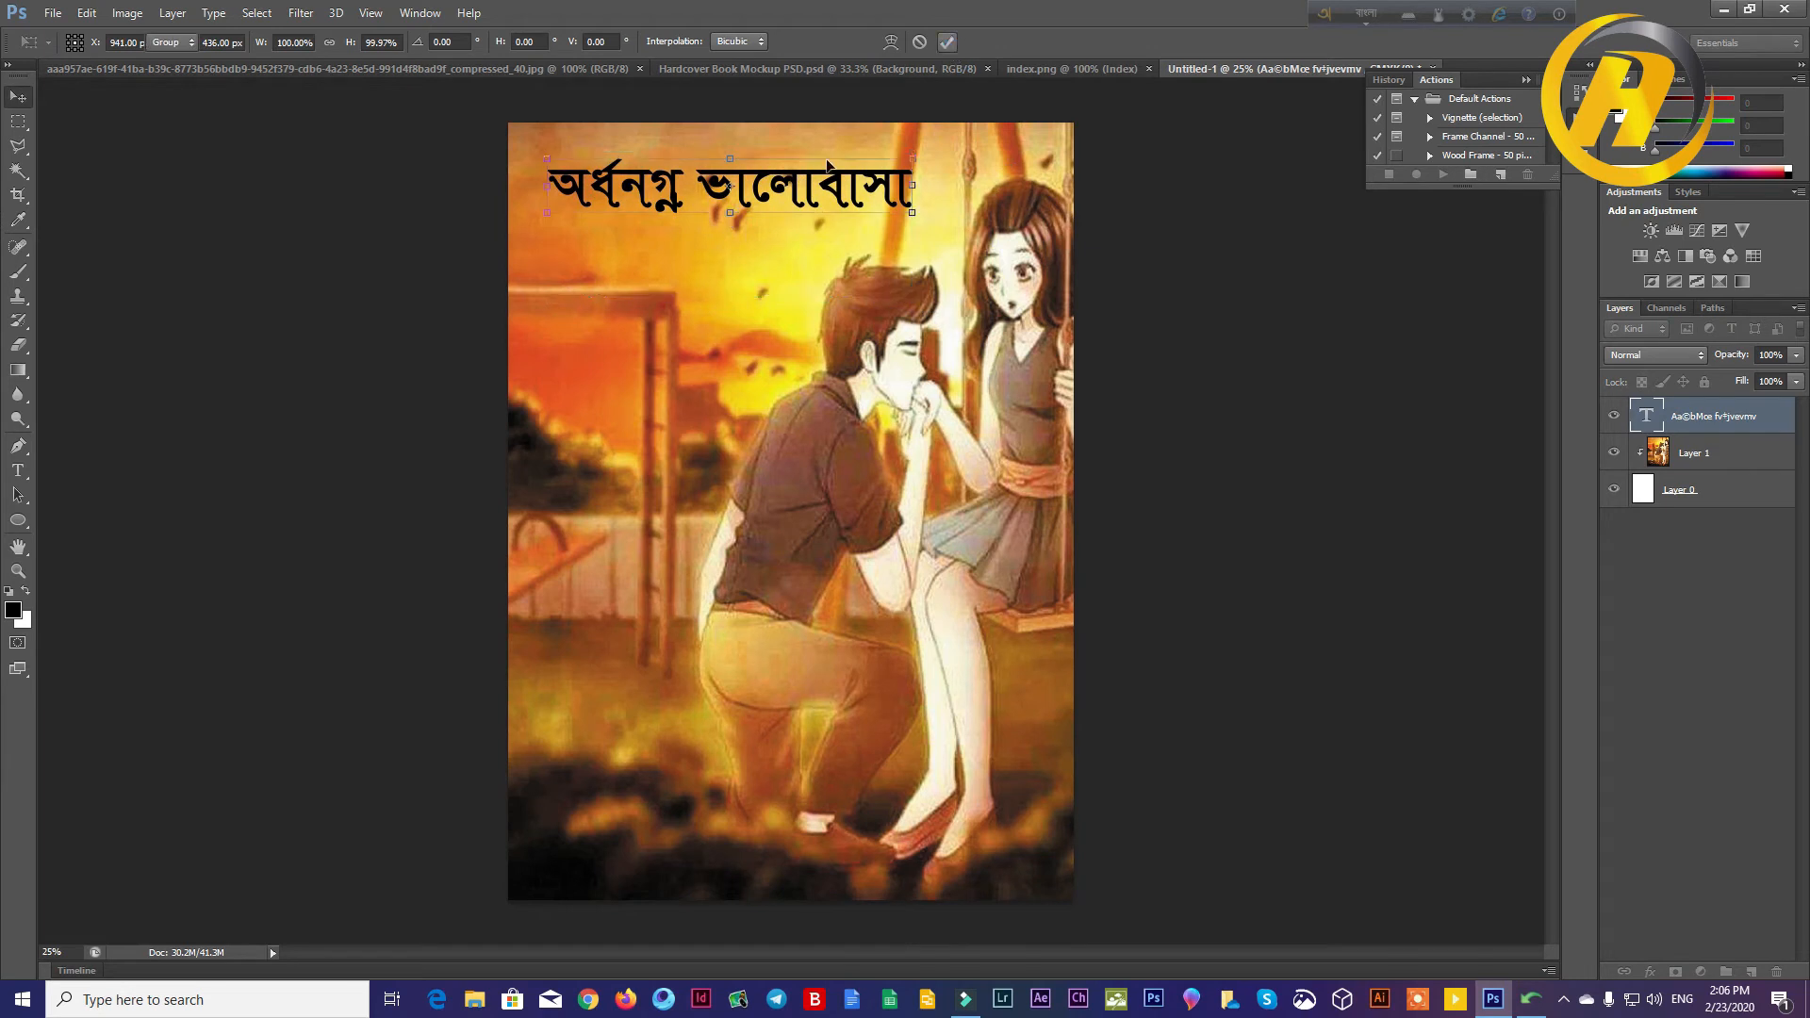
Step: Cut the word ভালোবাসা out of the title text and commit the remaining word অর্ধনগ্ন
click(17, 470)
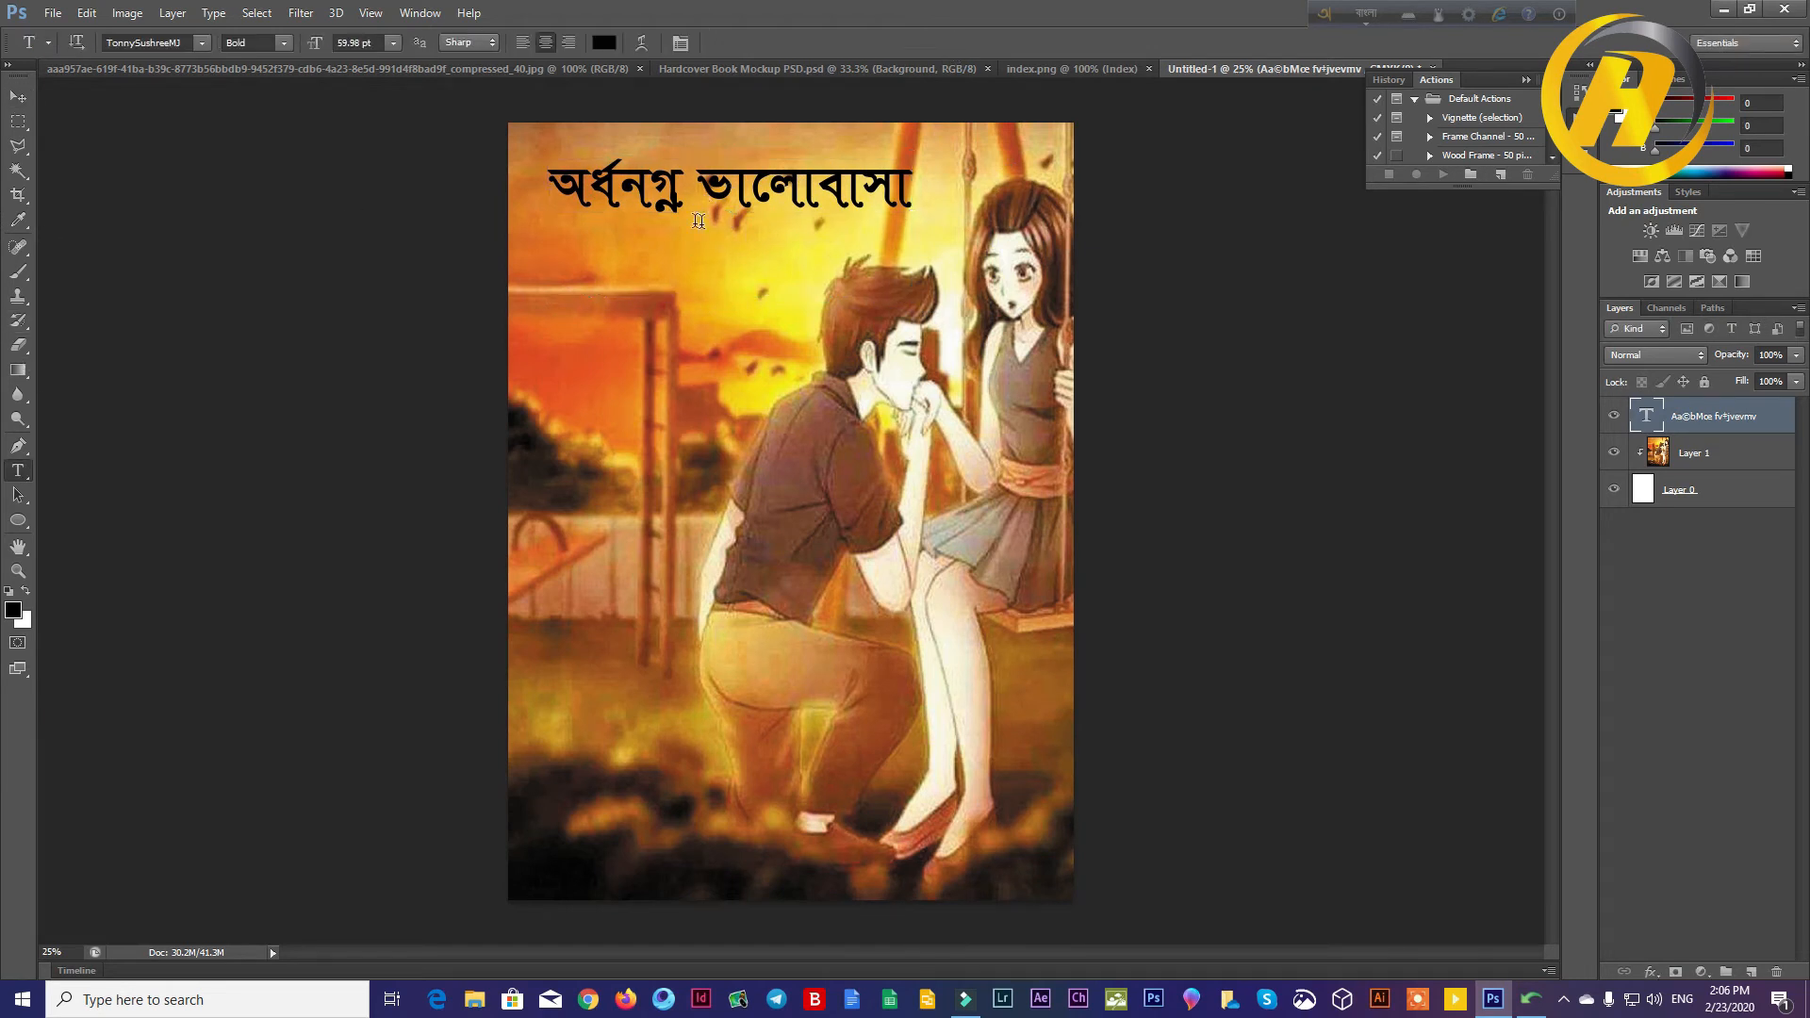
key(ctrl+Return)
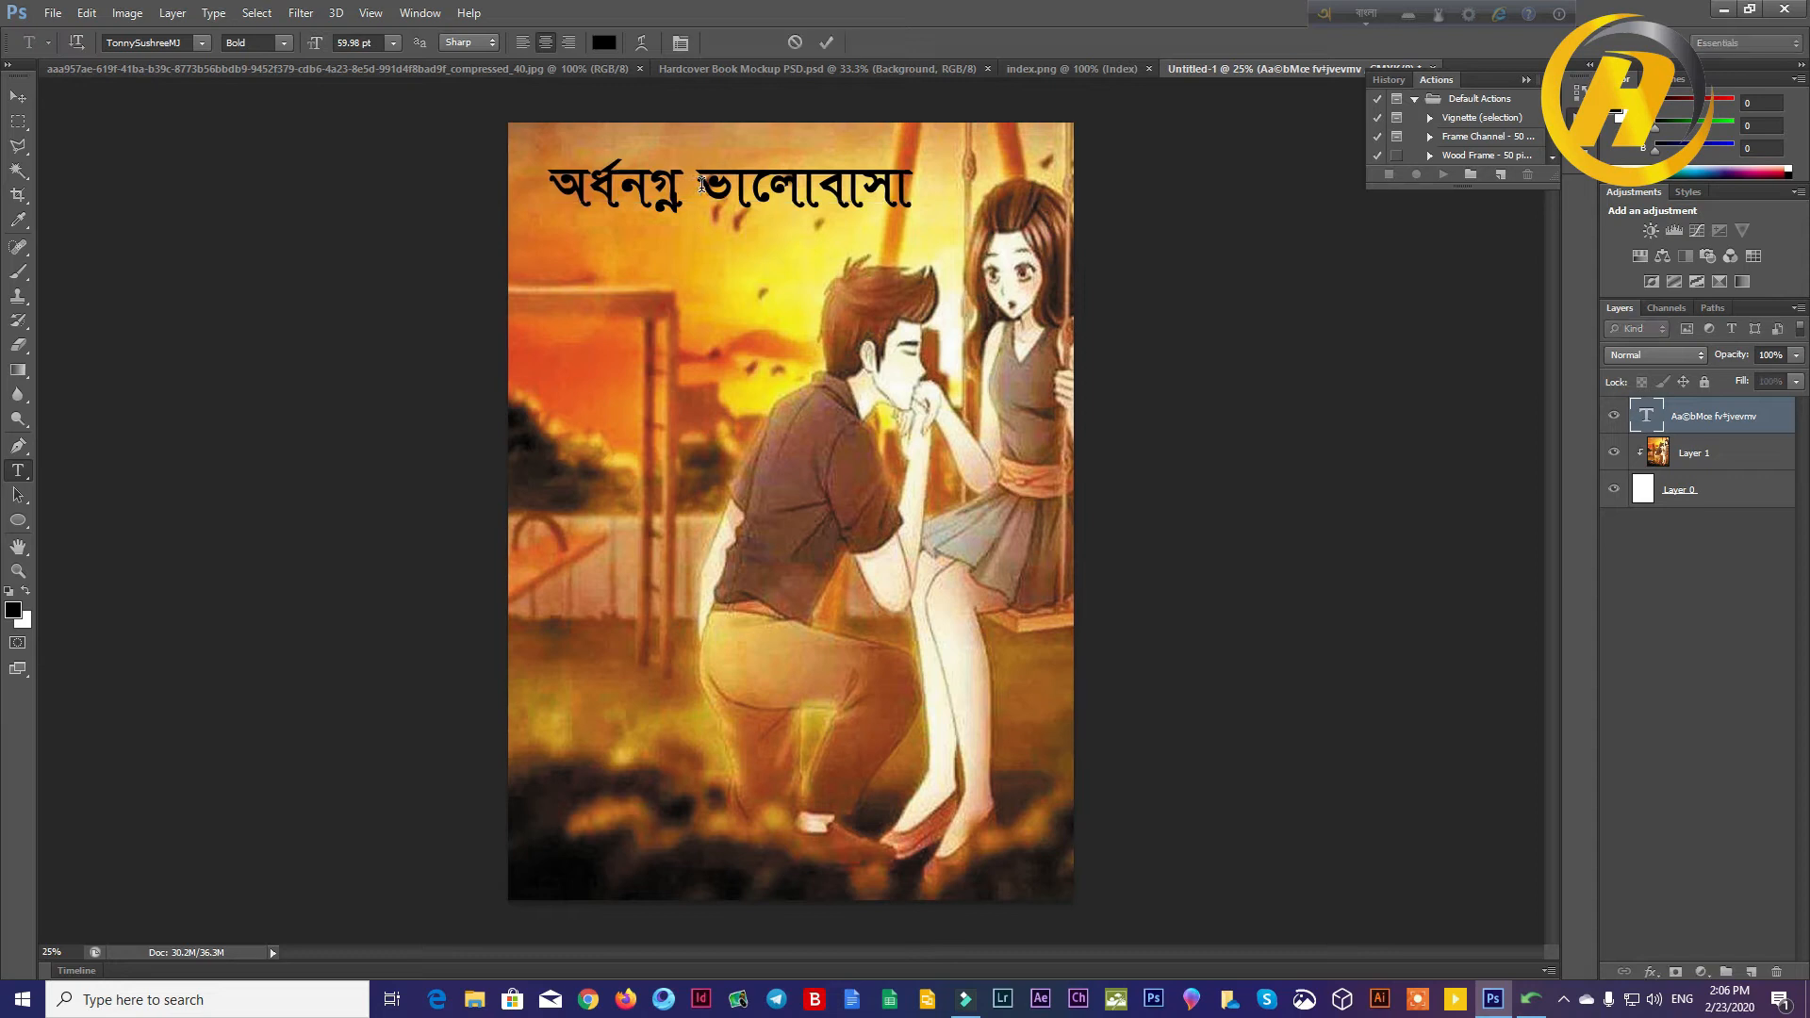
drag(696, 170, 954, 175)
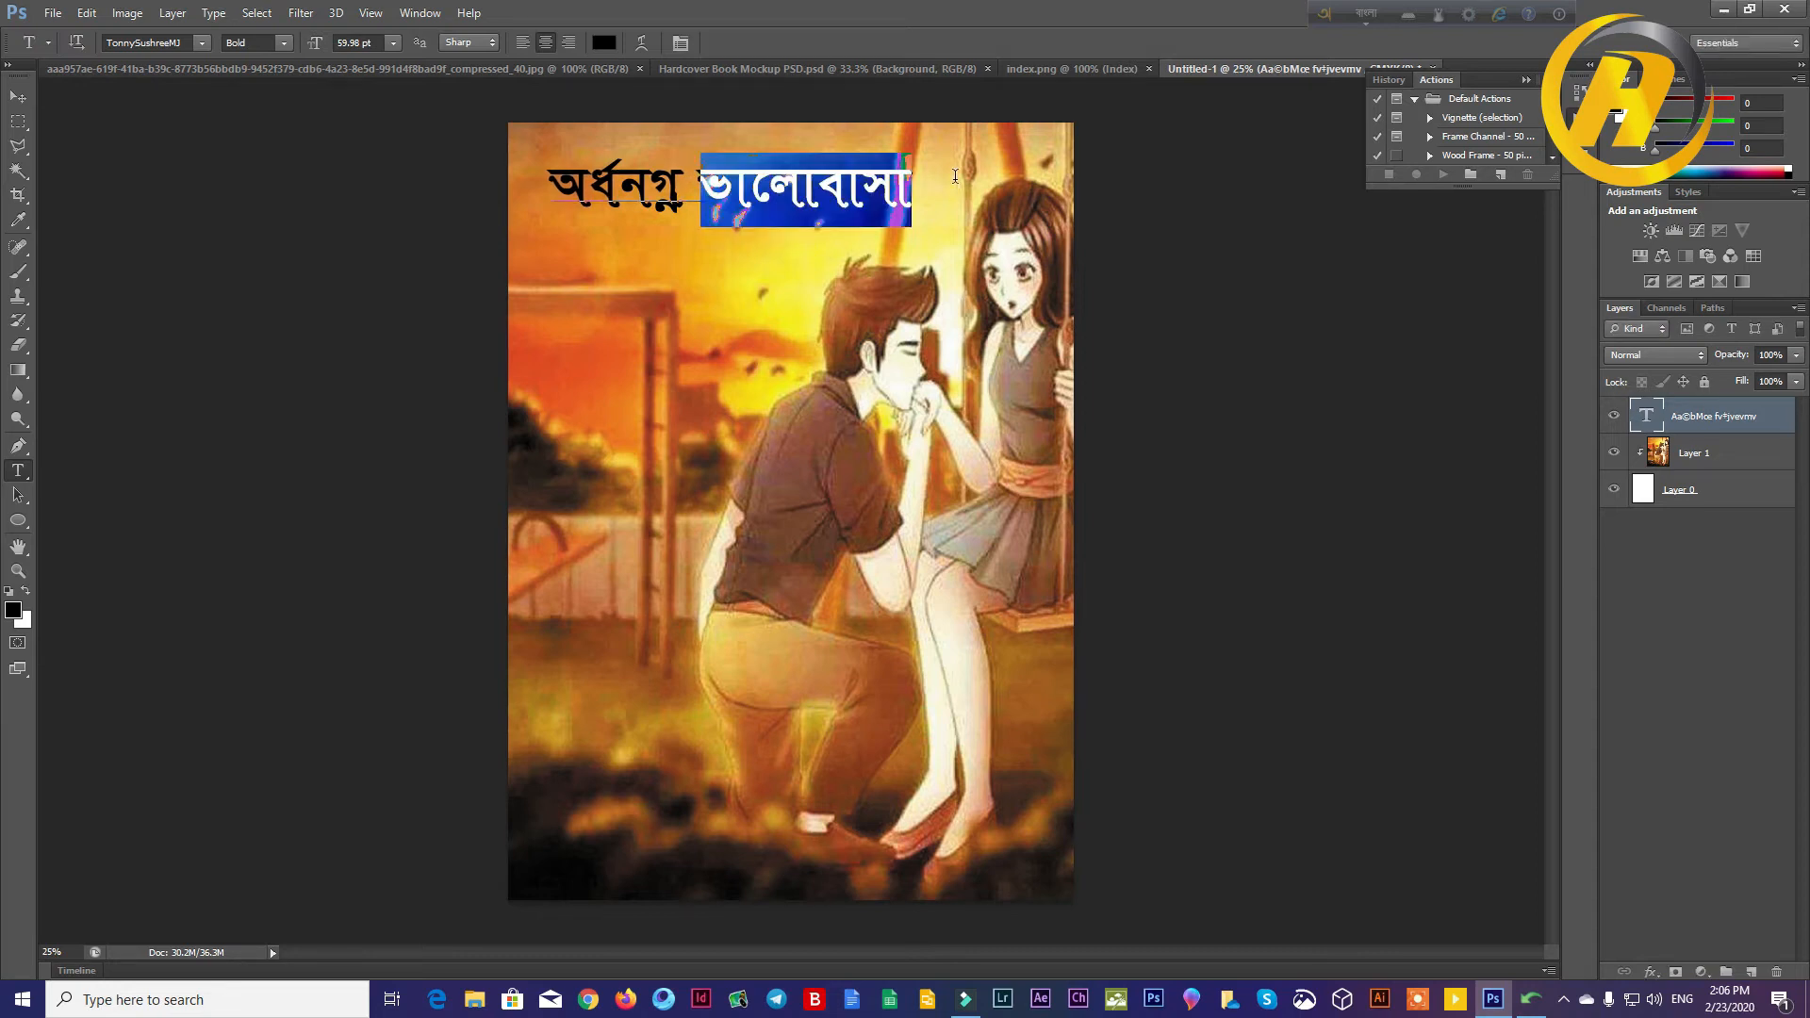
right_click(877, 191)
click(912, 229)
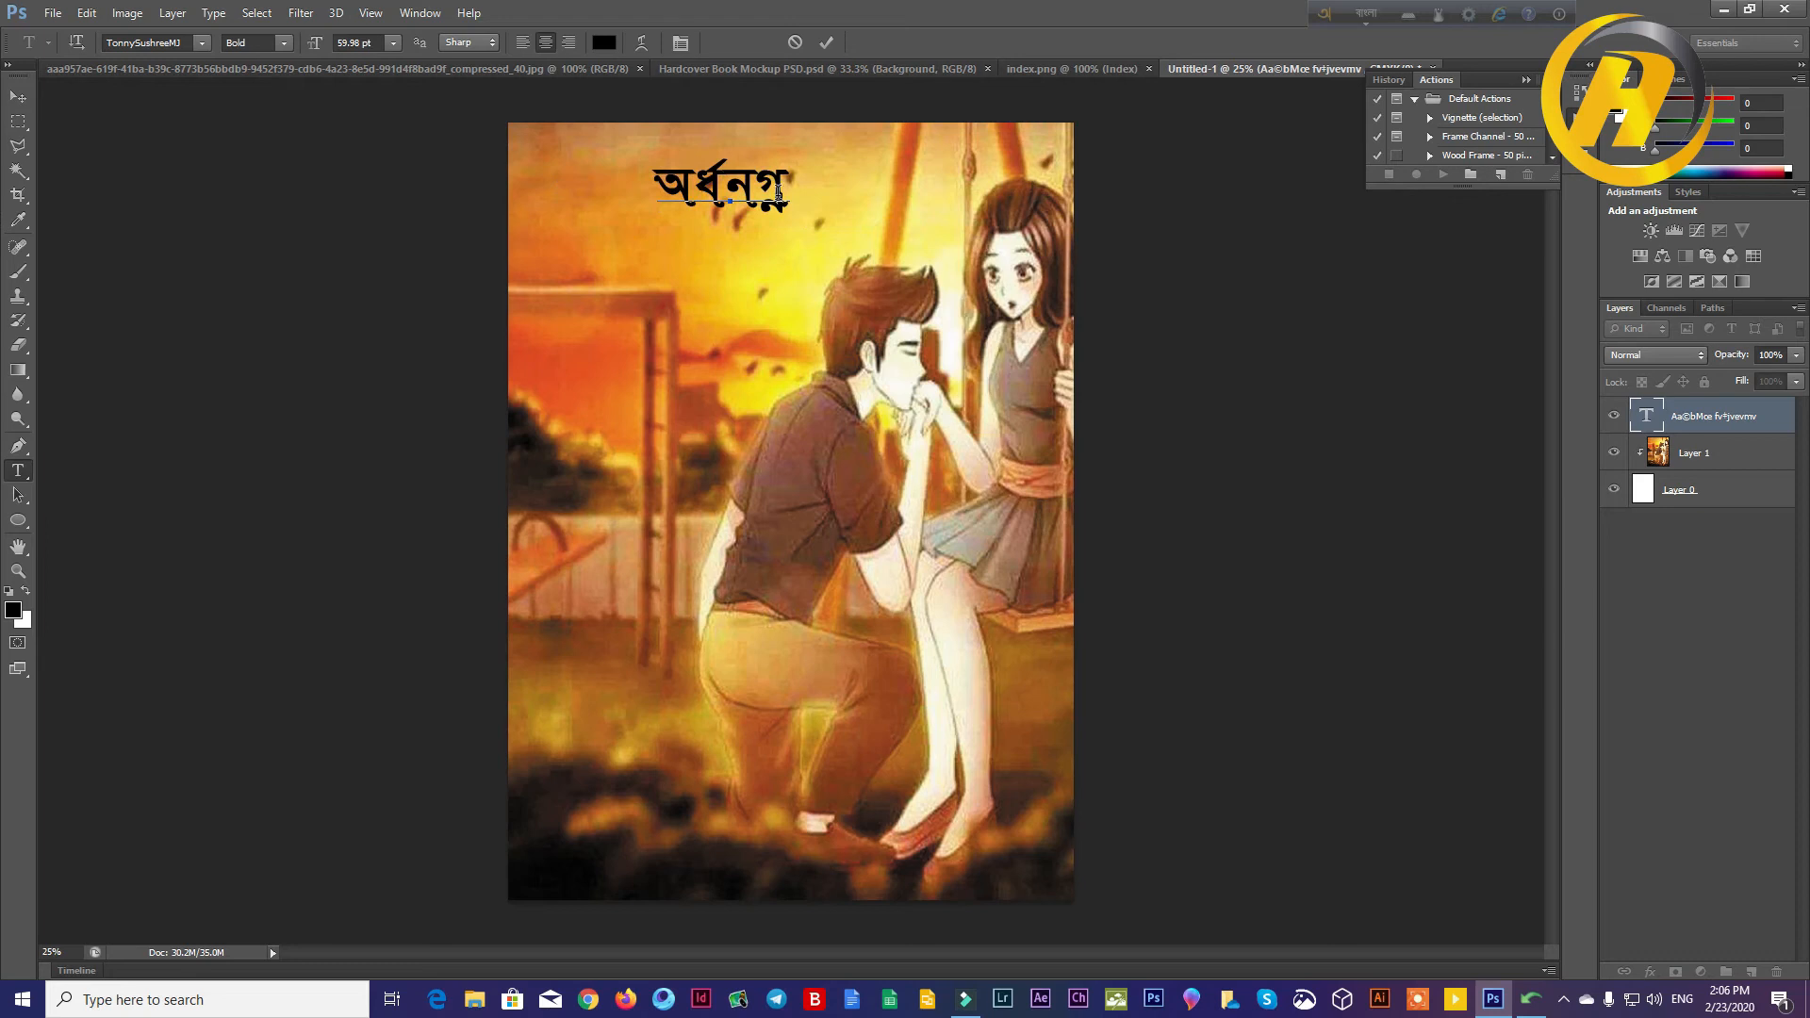
key(ctrl+Return)
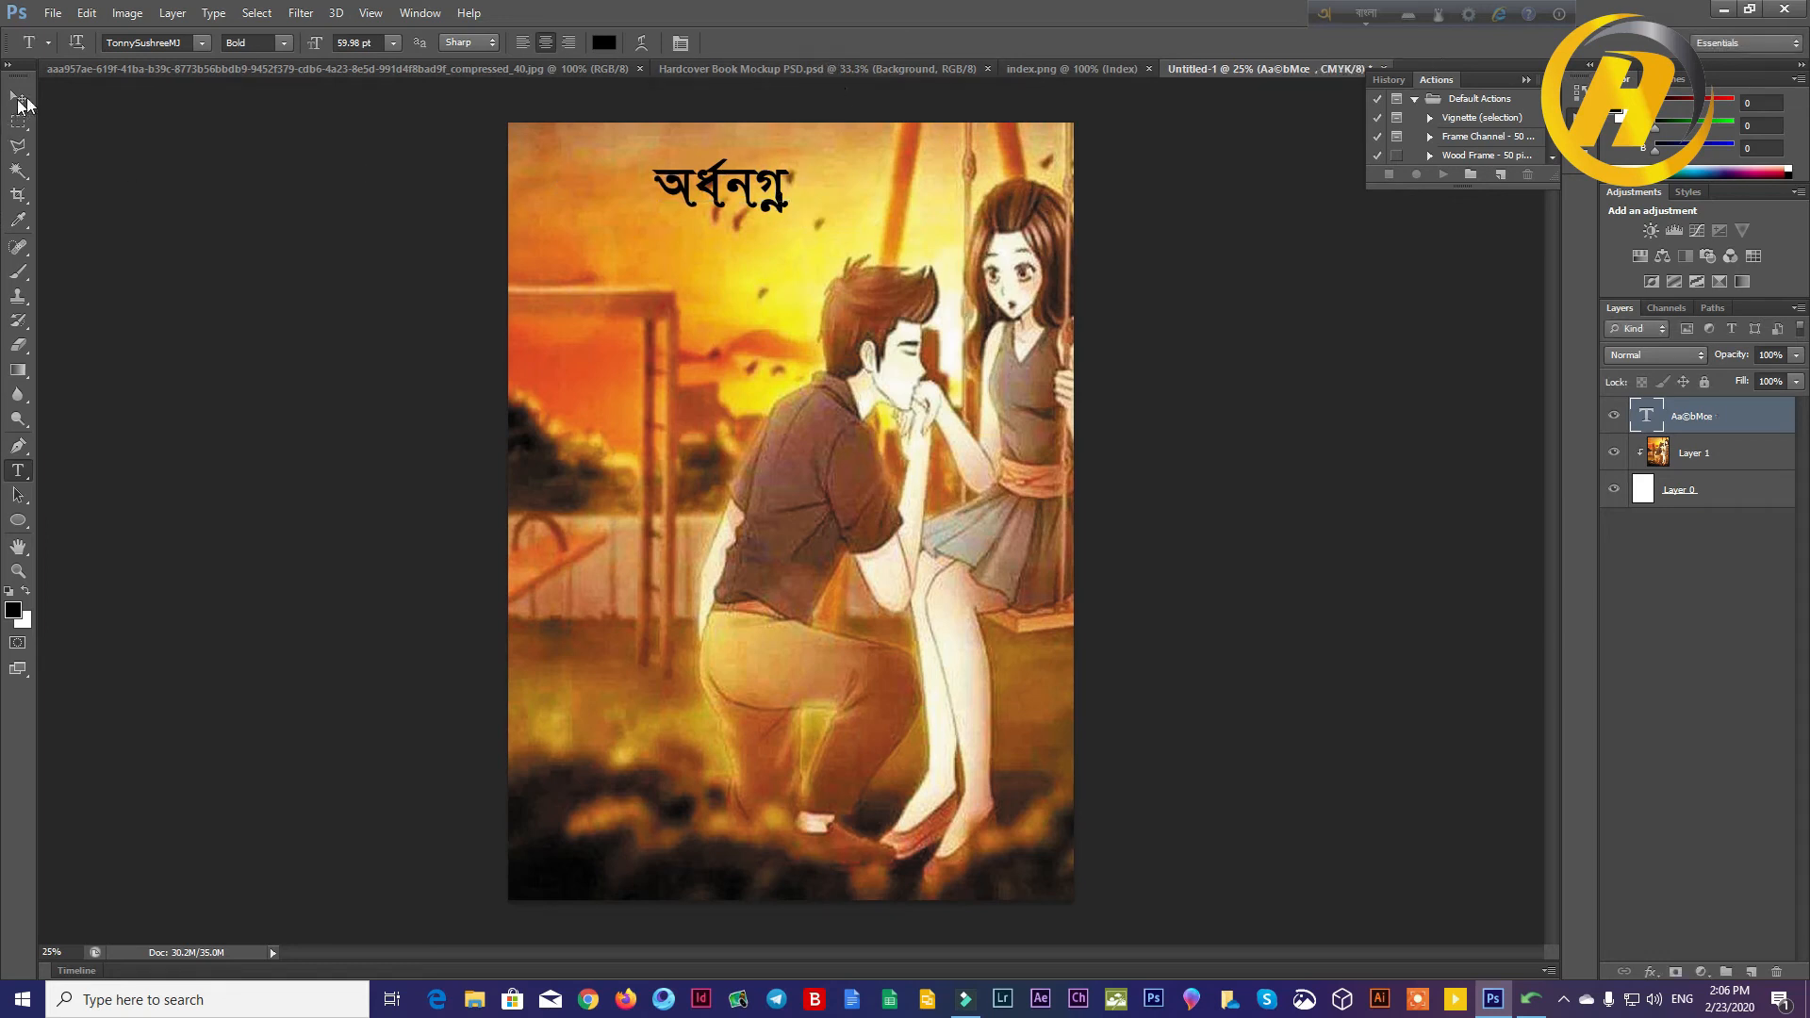
Step: Move the word অর্ধনগ্ন higher in the sky and enlarge it to about 172% width and 136% height, applying the transform
key(v)
mouse_move(688, 188)
mouse_down()
mouse_move(627, 189)
mouse_move(806, 259)
mouse_move(724, 192)
mouse_up()
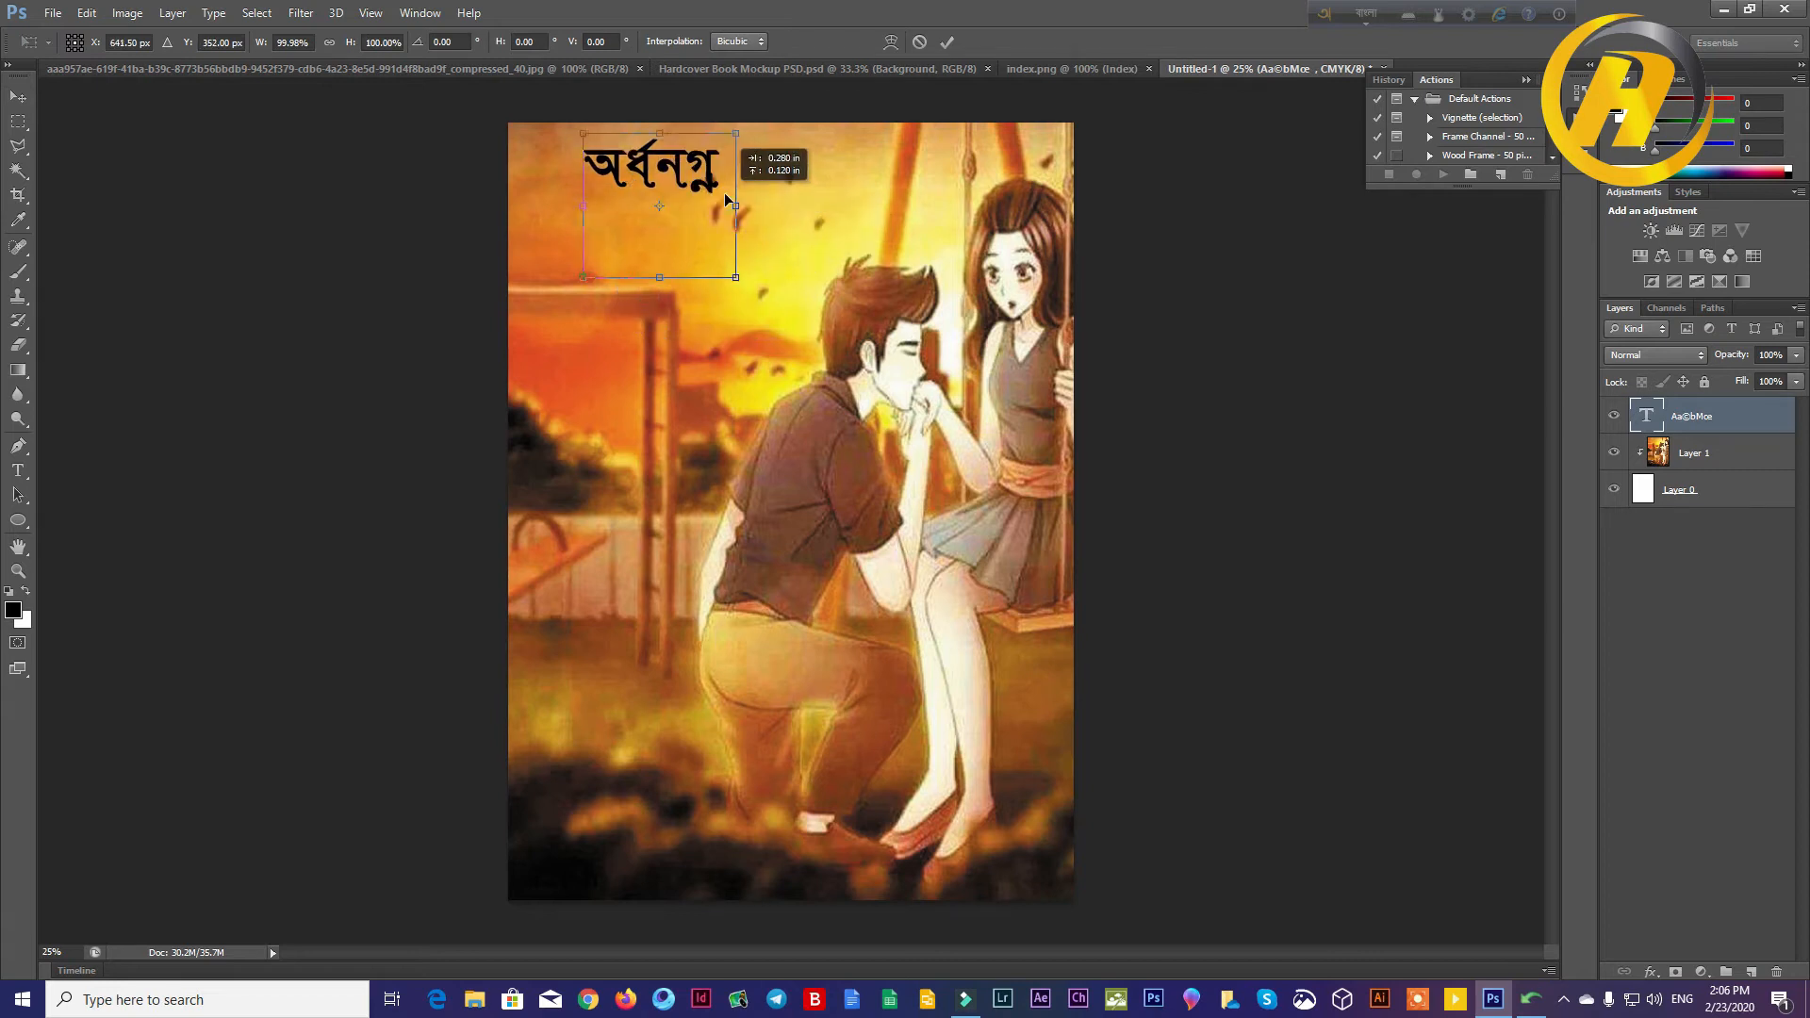
drag(744, 281, 853, 332)
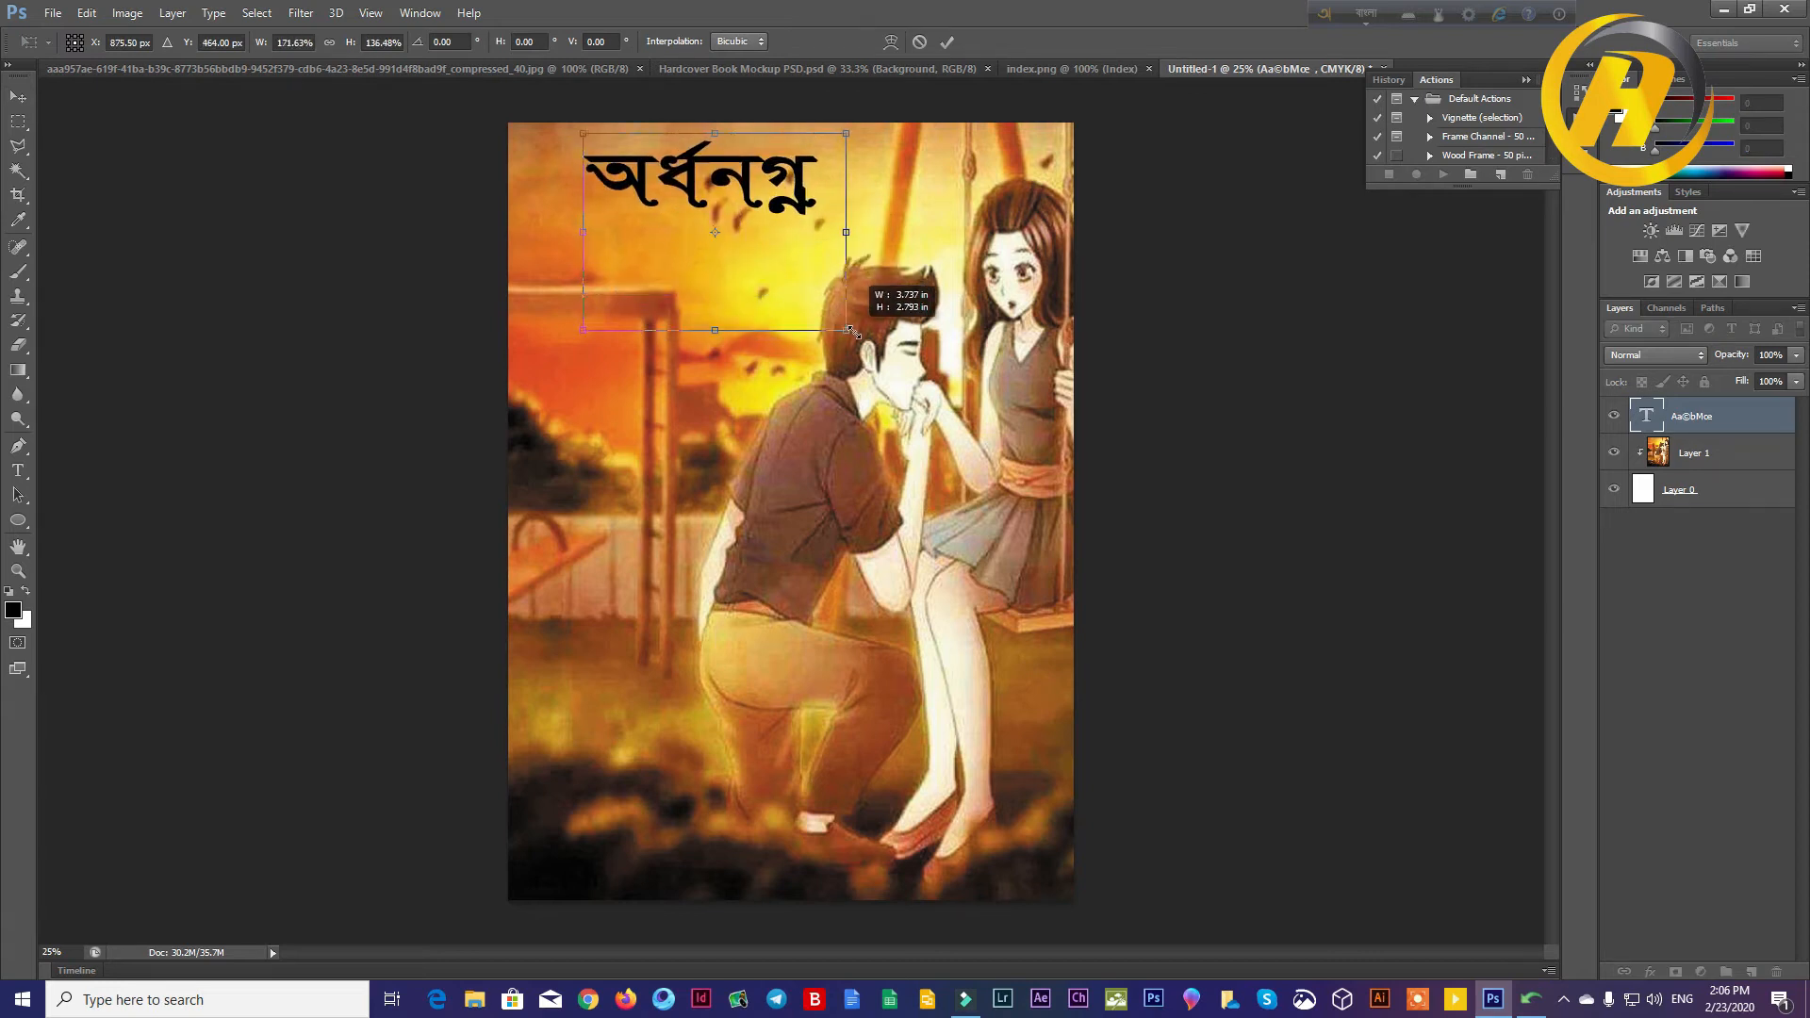
click(946, 41)
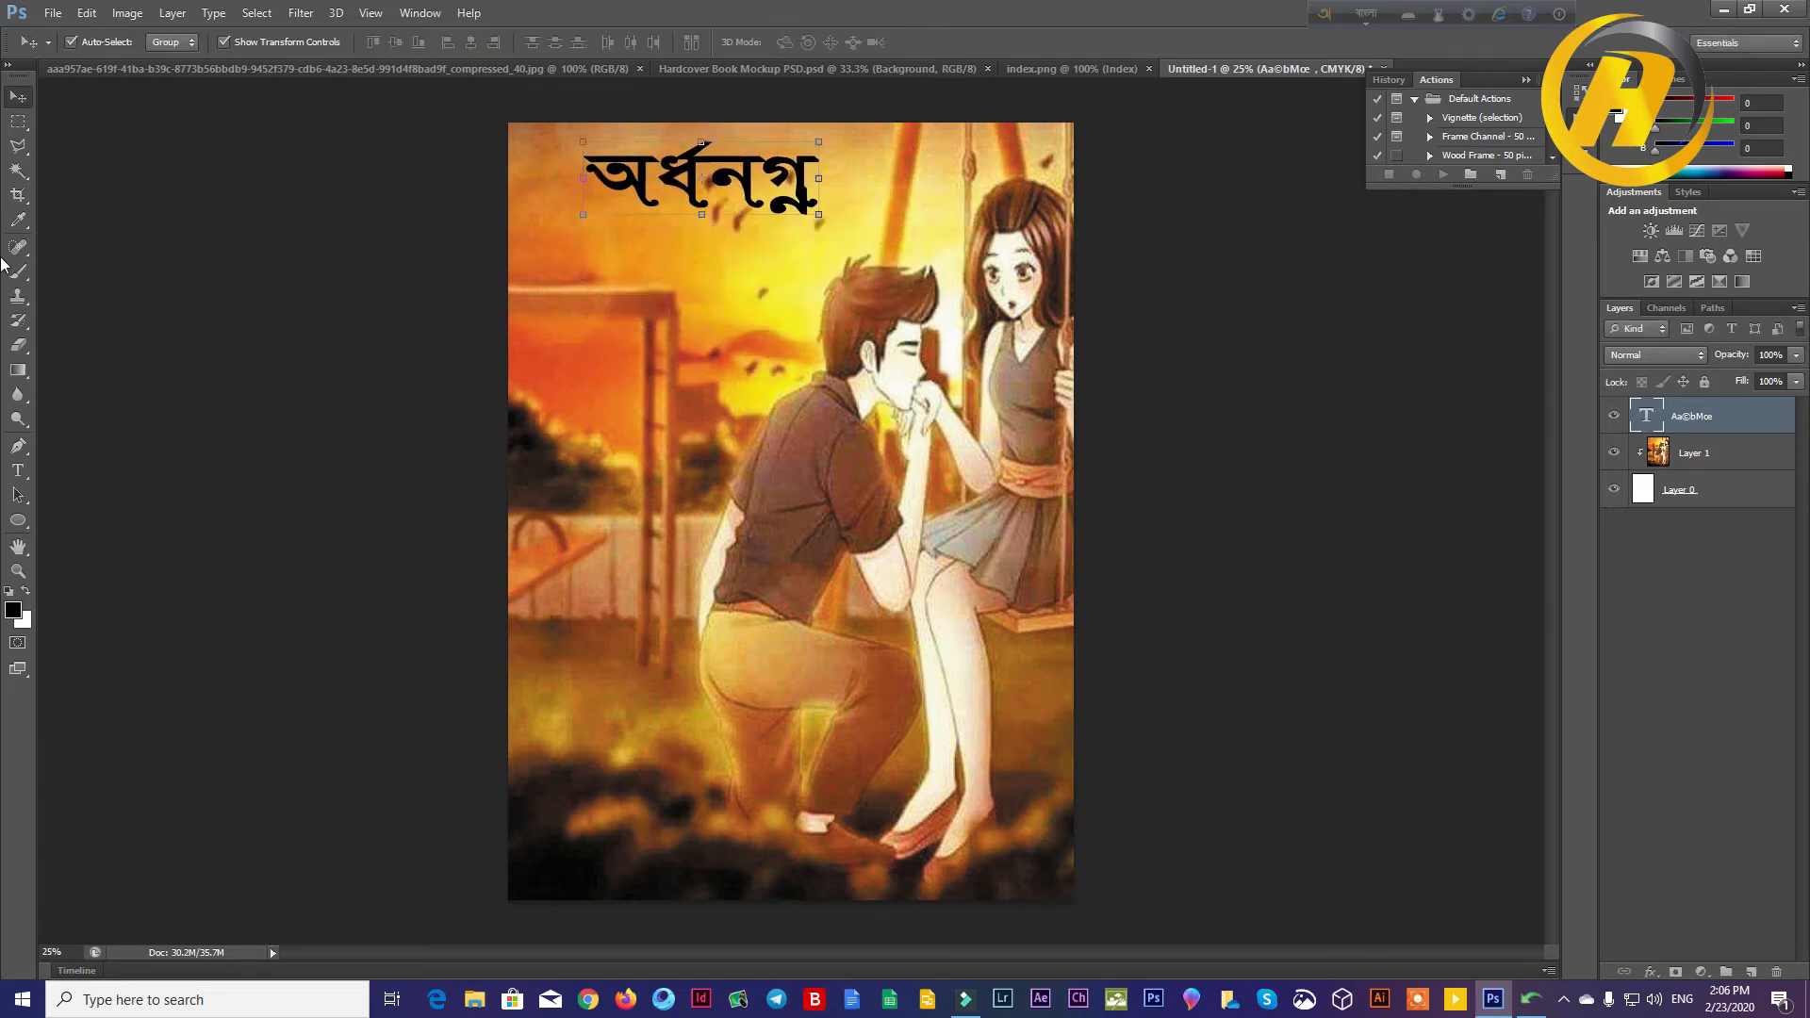
Step: Paste the word ভালোবাসা as a new text layer below অর্ধনগ্ন, set its size to 81 pt and commit it
click(18, 470)
click(671, 274)
right_click(677, 276)
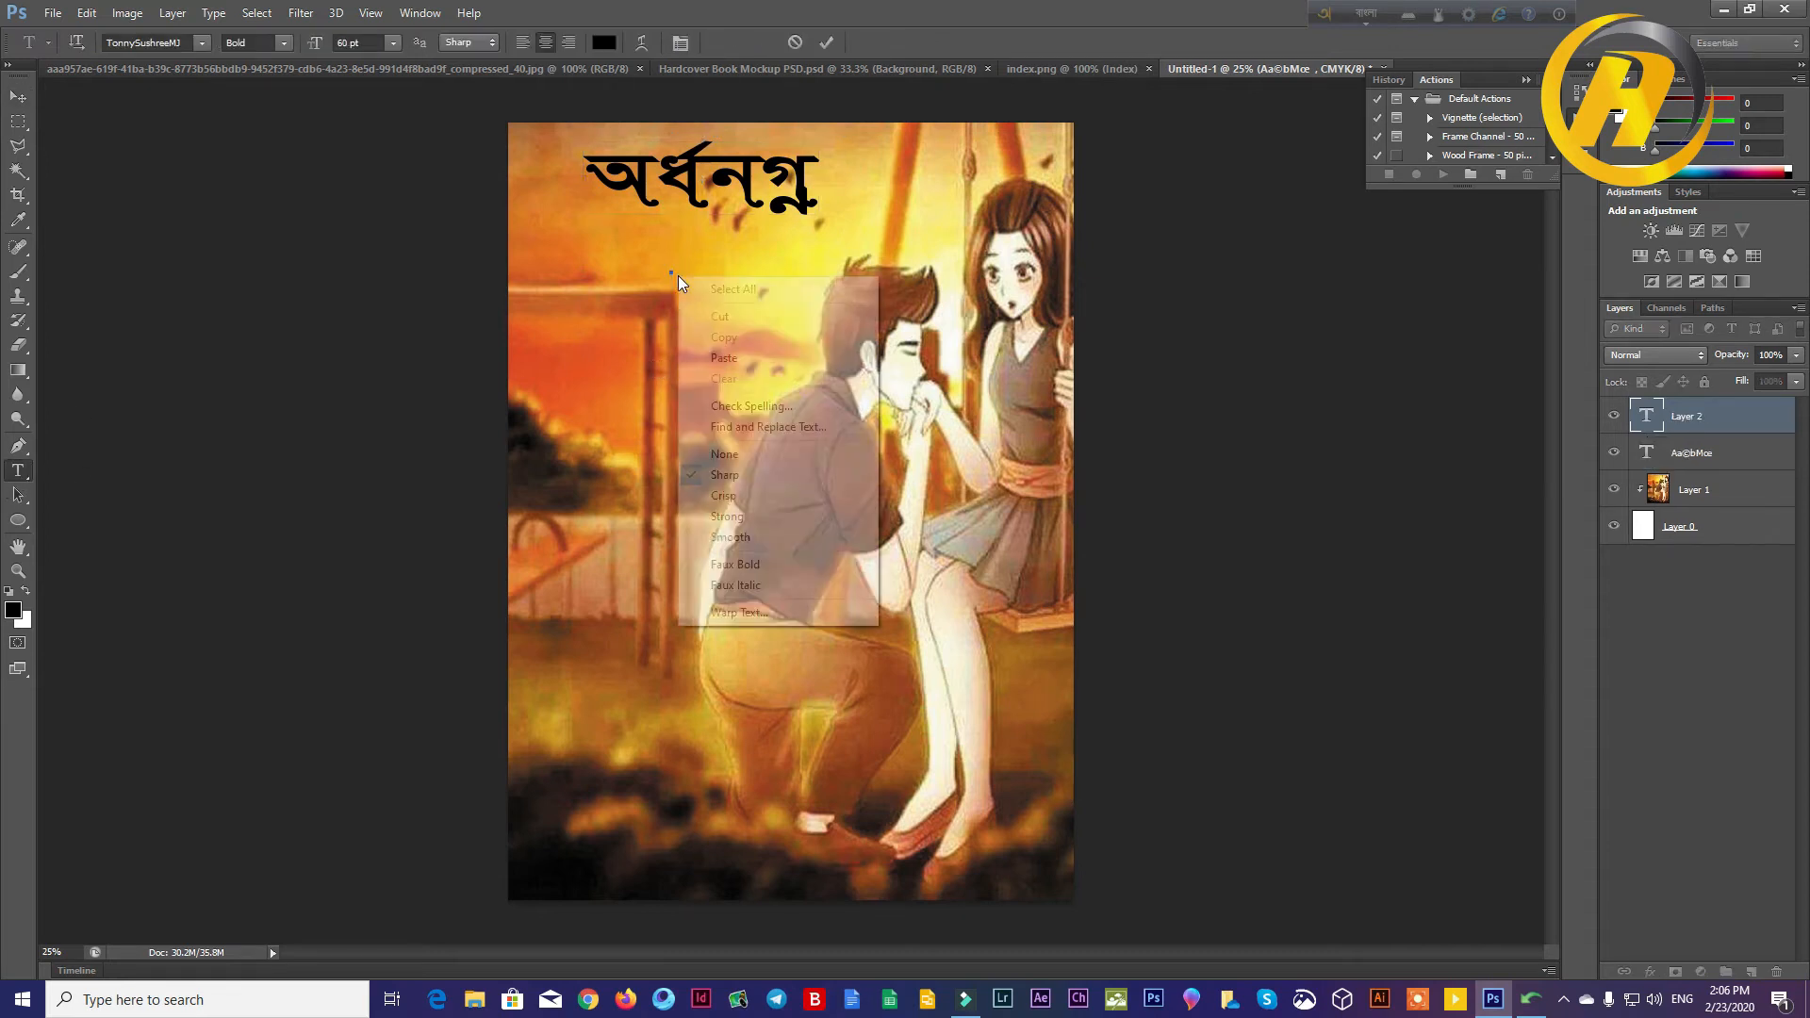
click(724, 357)
drag(769, 255, 480, 244)
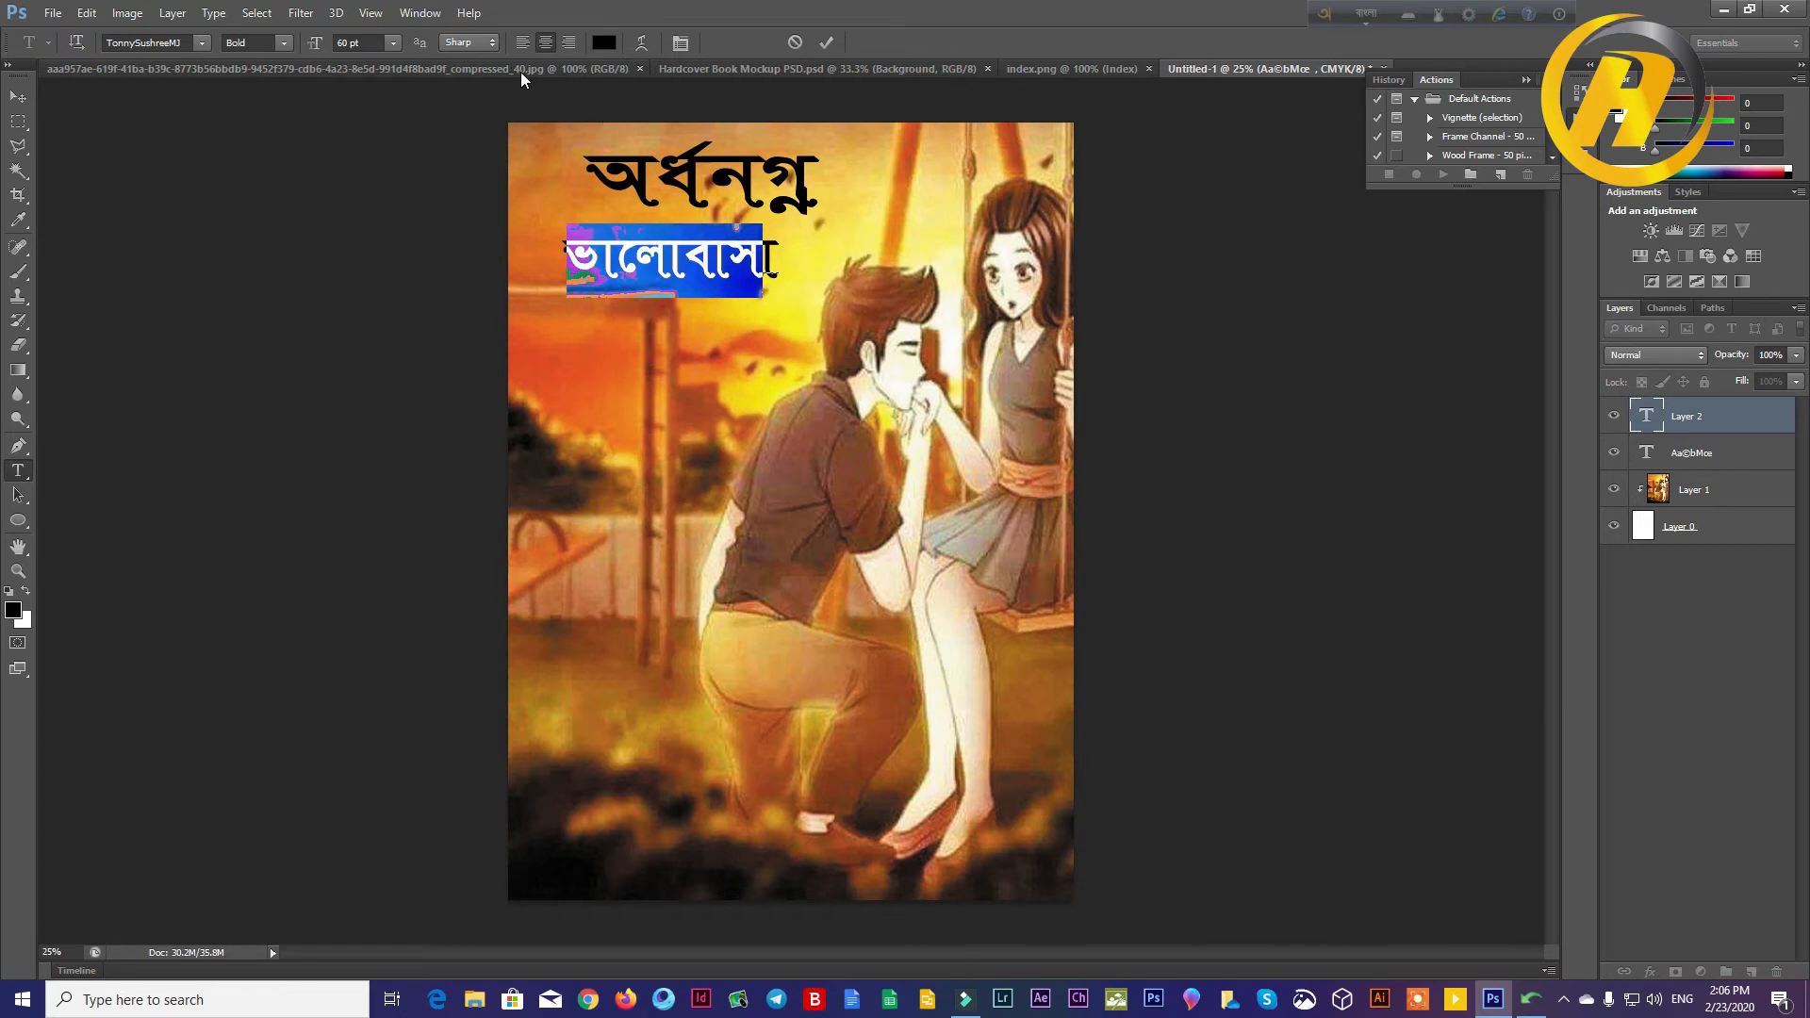
drag(320, 49, 339, 51)
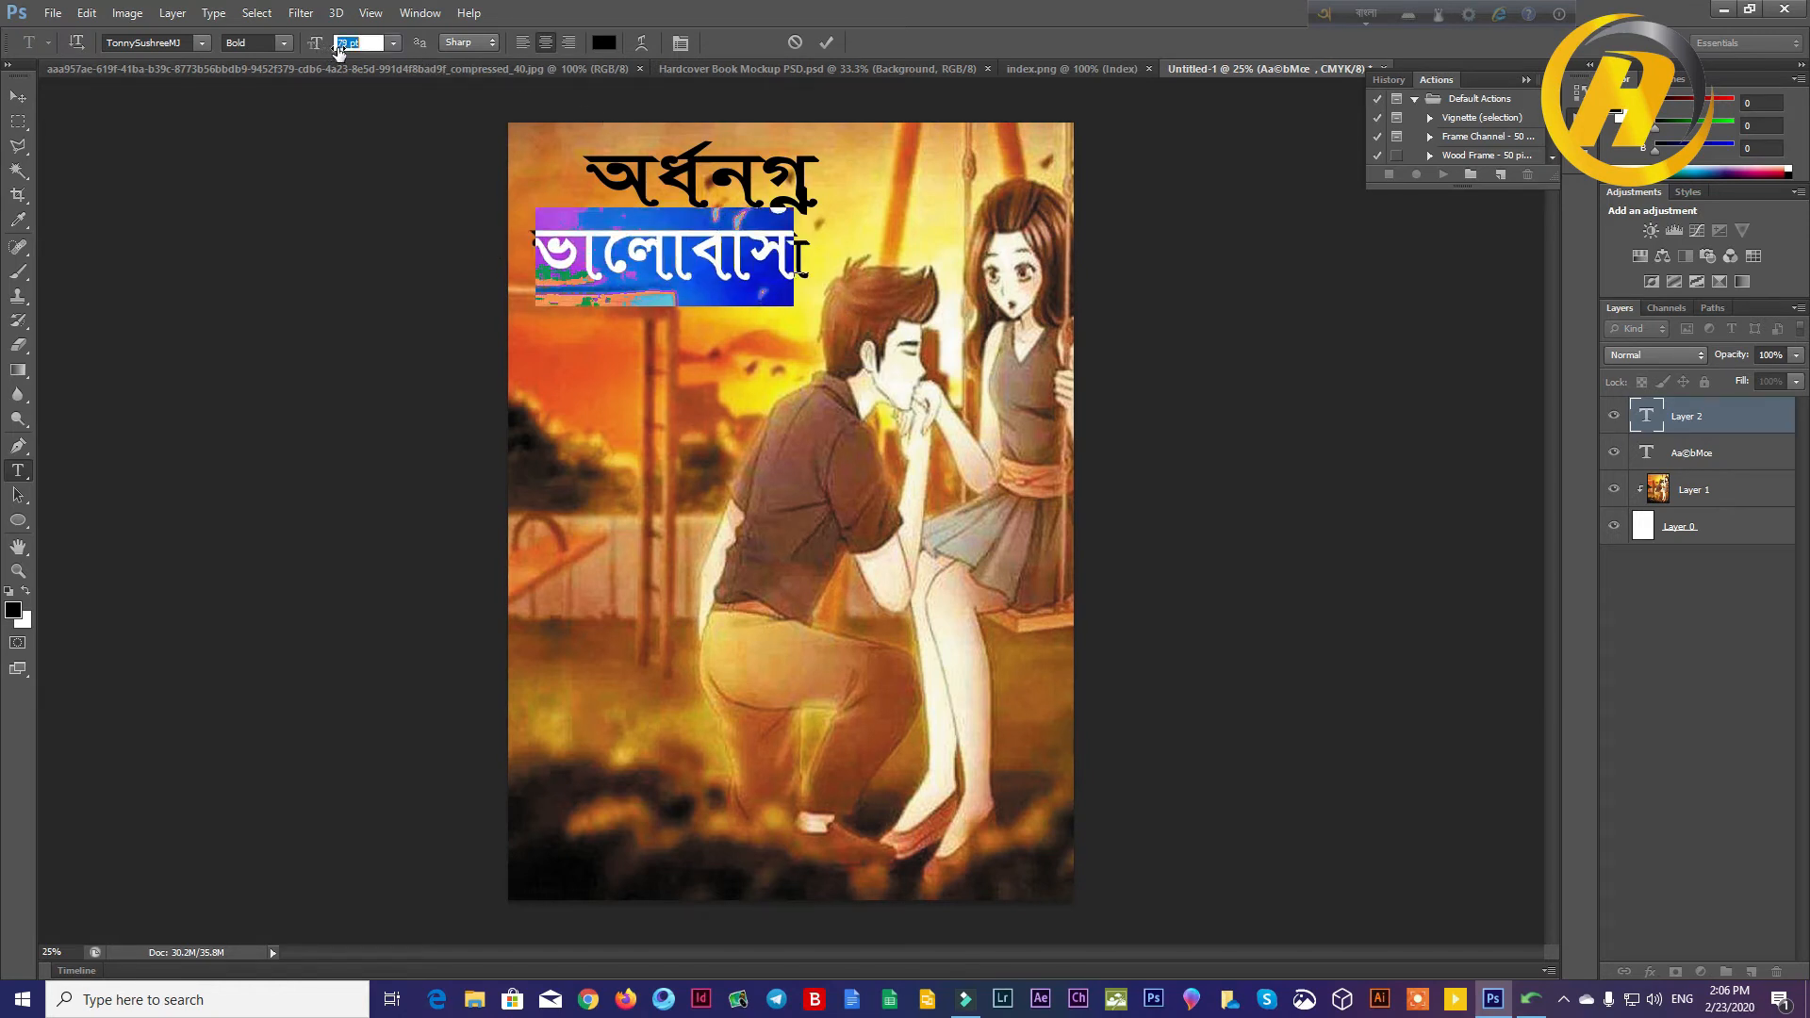
click(826, 45)
Step: Offset ভালোবাসা to the right beneath অর্ধনগ্ন and nudge both title words slightly upward
key(v)
drag(740, 255, 866, 257)
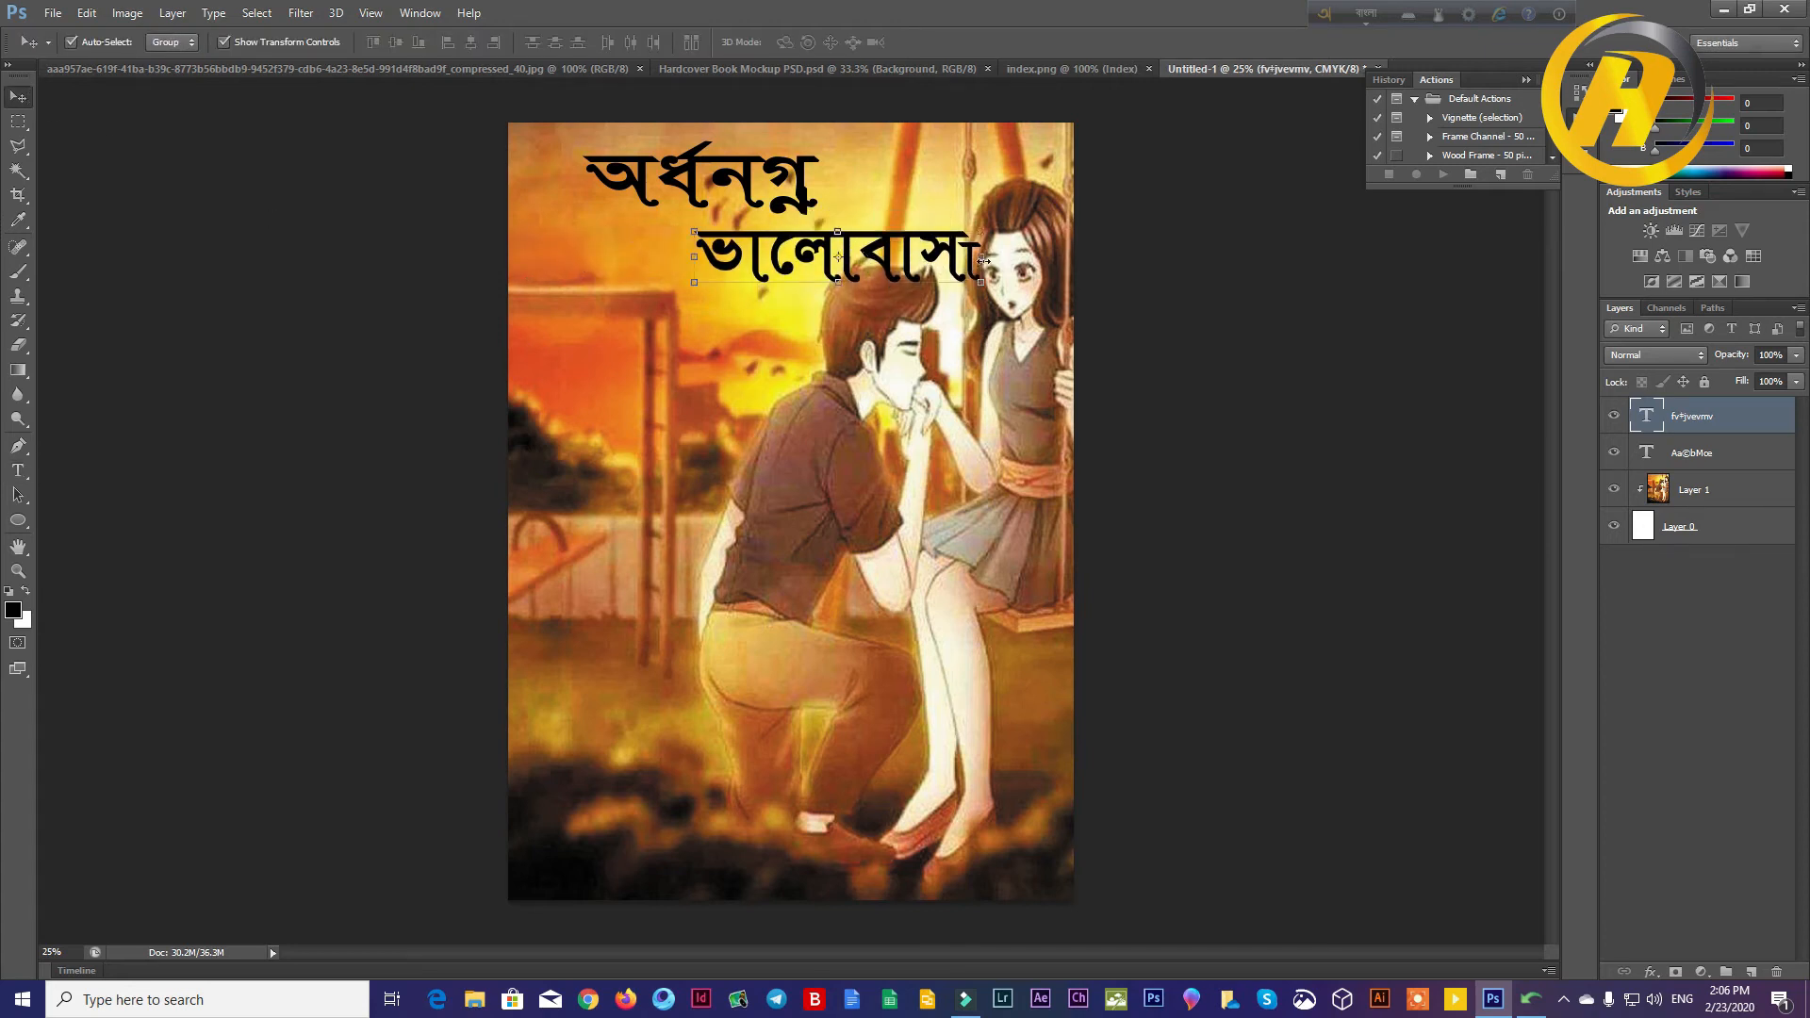
click(1007, 427)
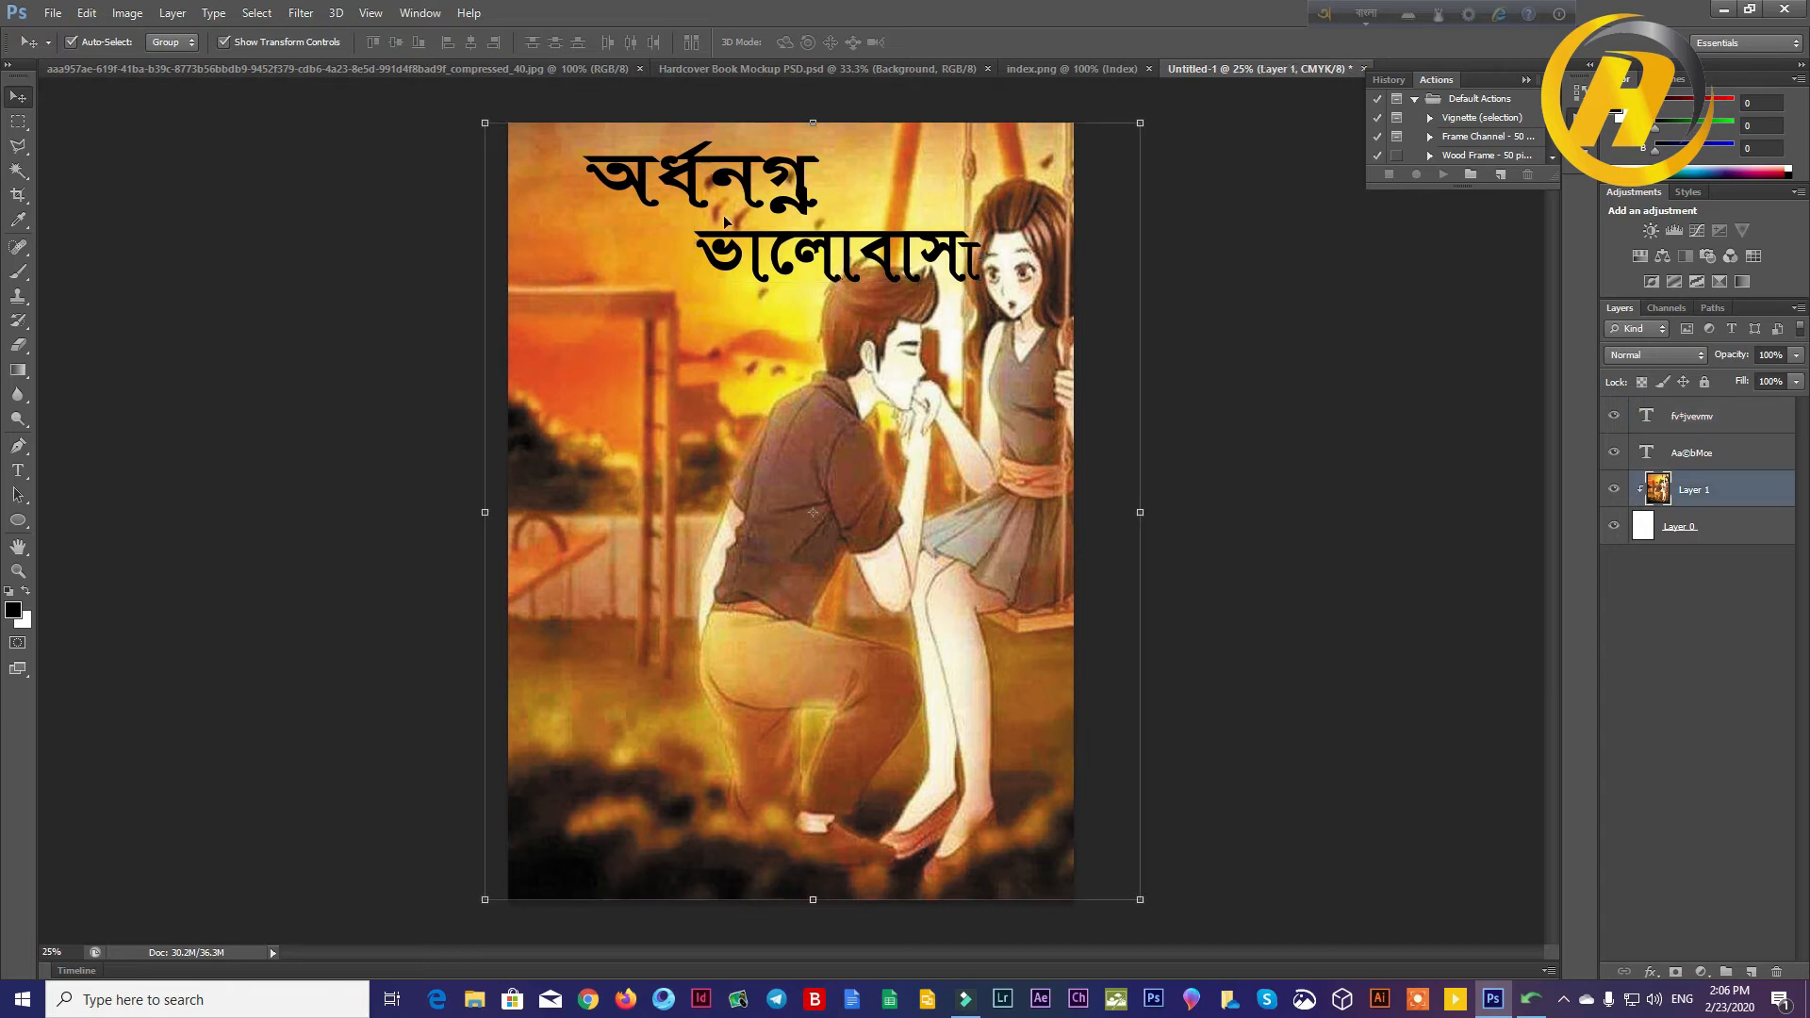
drag(743, 186, 739, 177)
mouse_move(847, 260)
mouse_down()
mouse_move(952, 179)
mouse_move(943, 231)
mouse_move(843, 234)
mouse_up()
click(1305, 490)
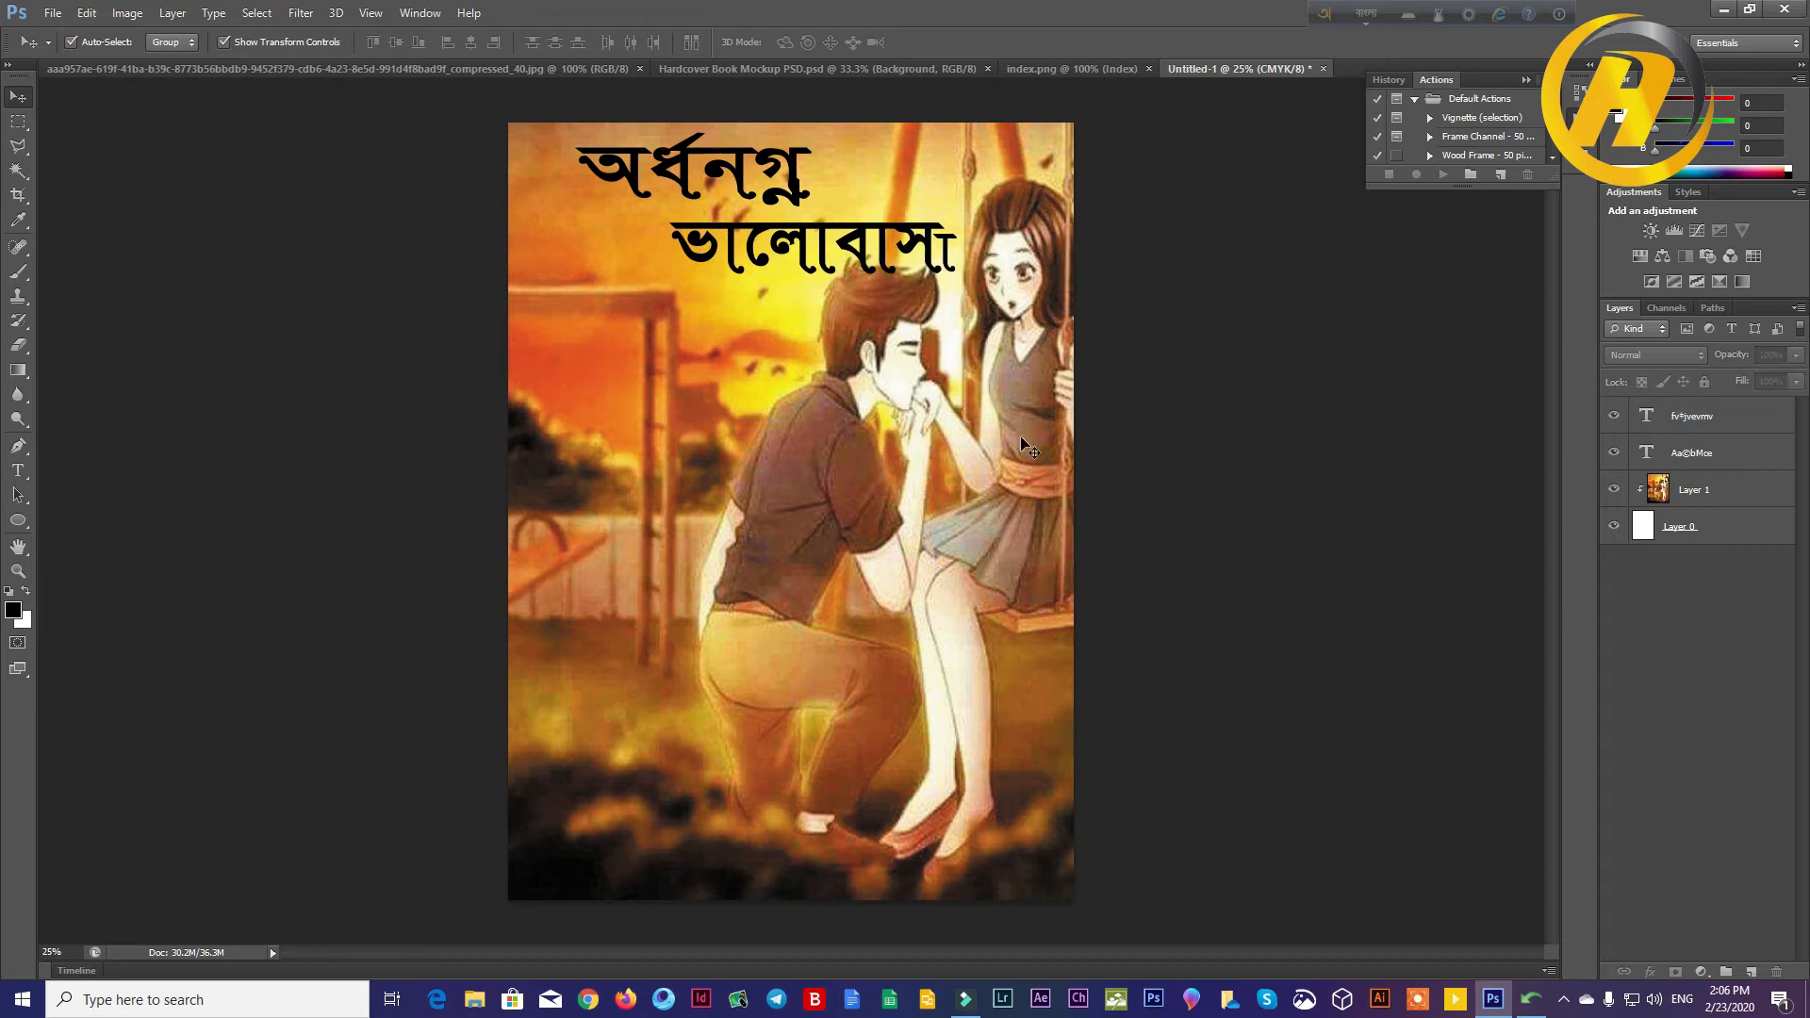
Step: Change the font of the word অর্ধনগ্ন to TangonMJ and commit the edit
click(18, 470)
drag(811, 176, 195, 129)
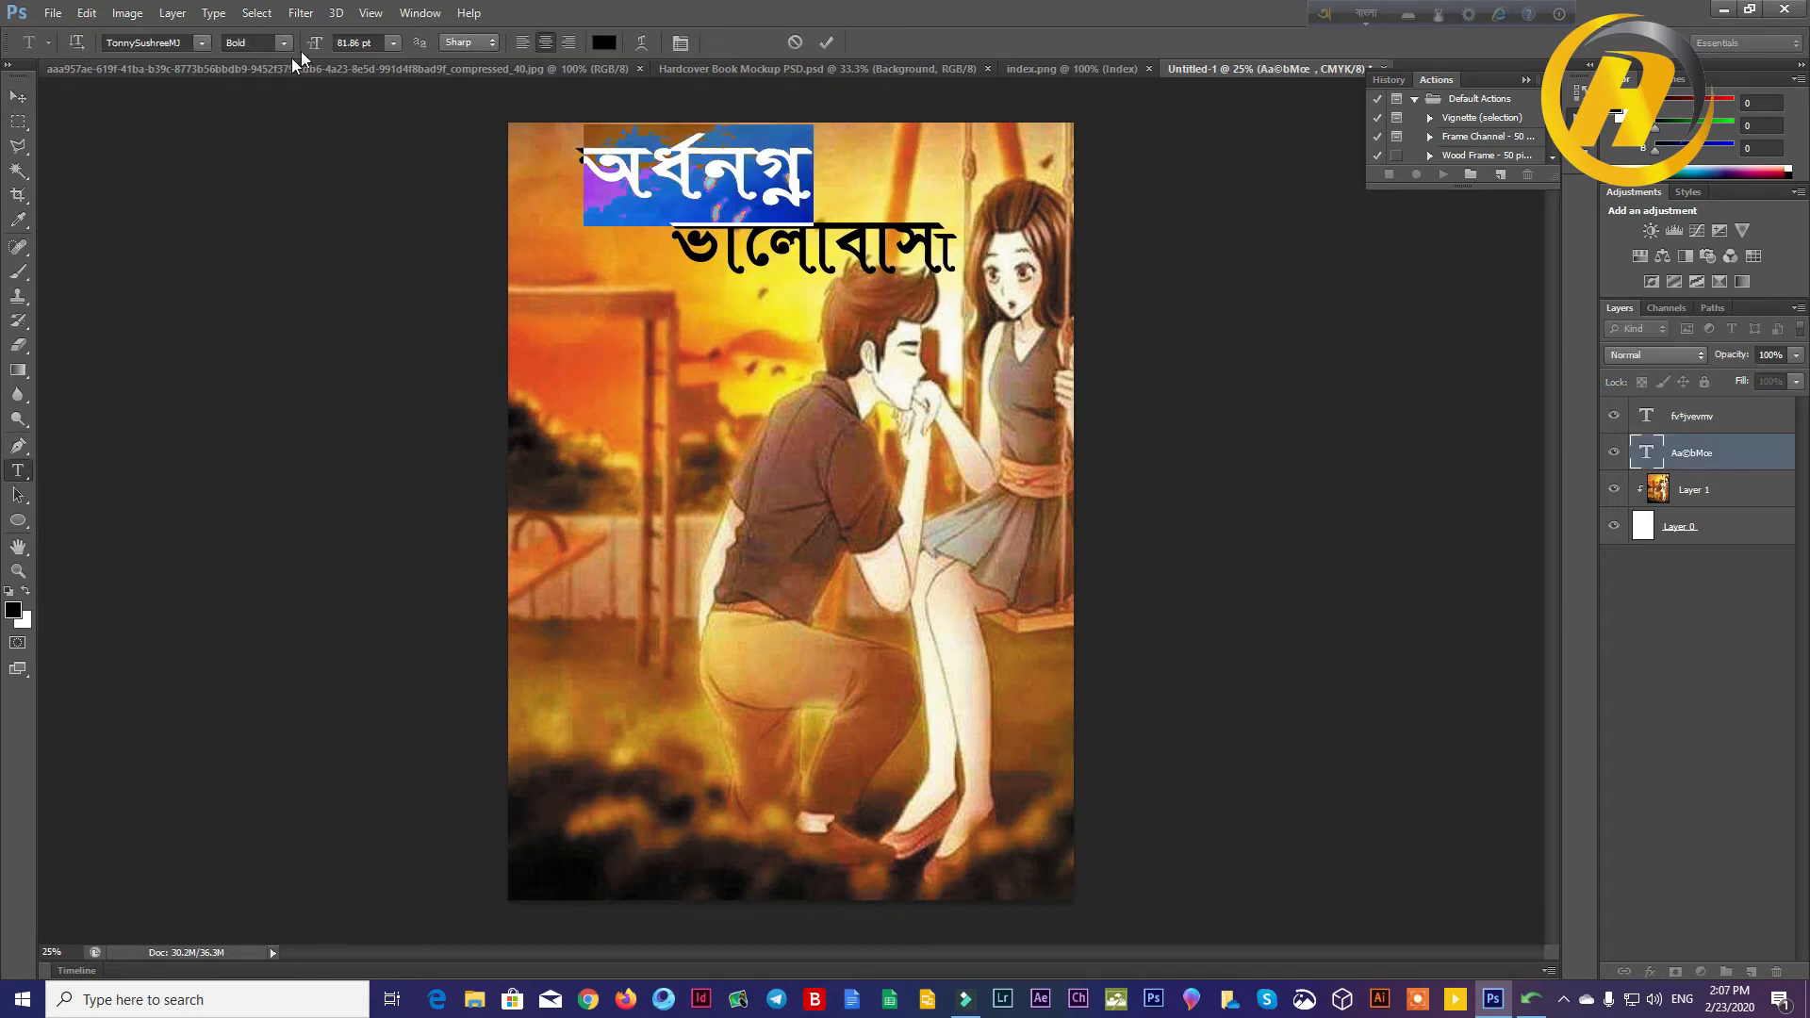
click(200, 42)
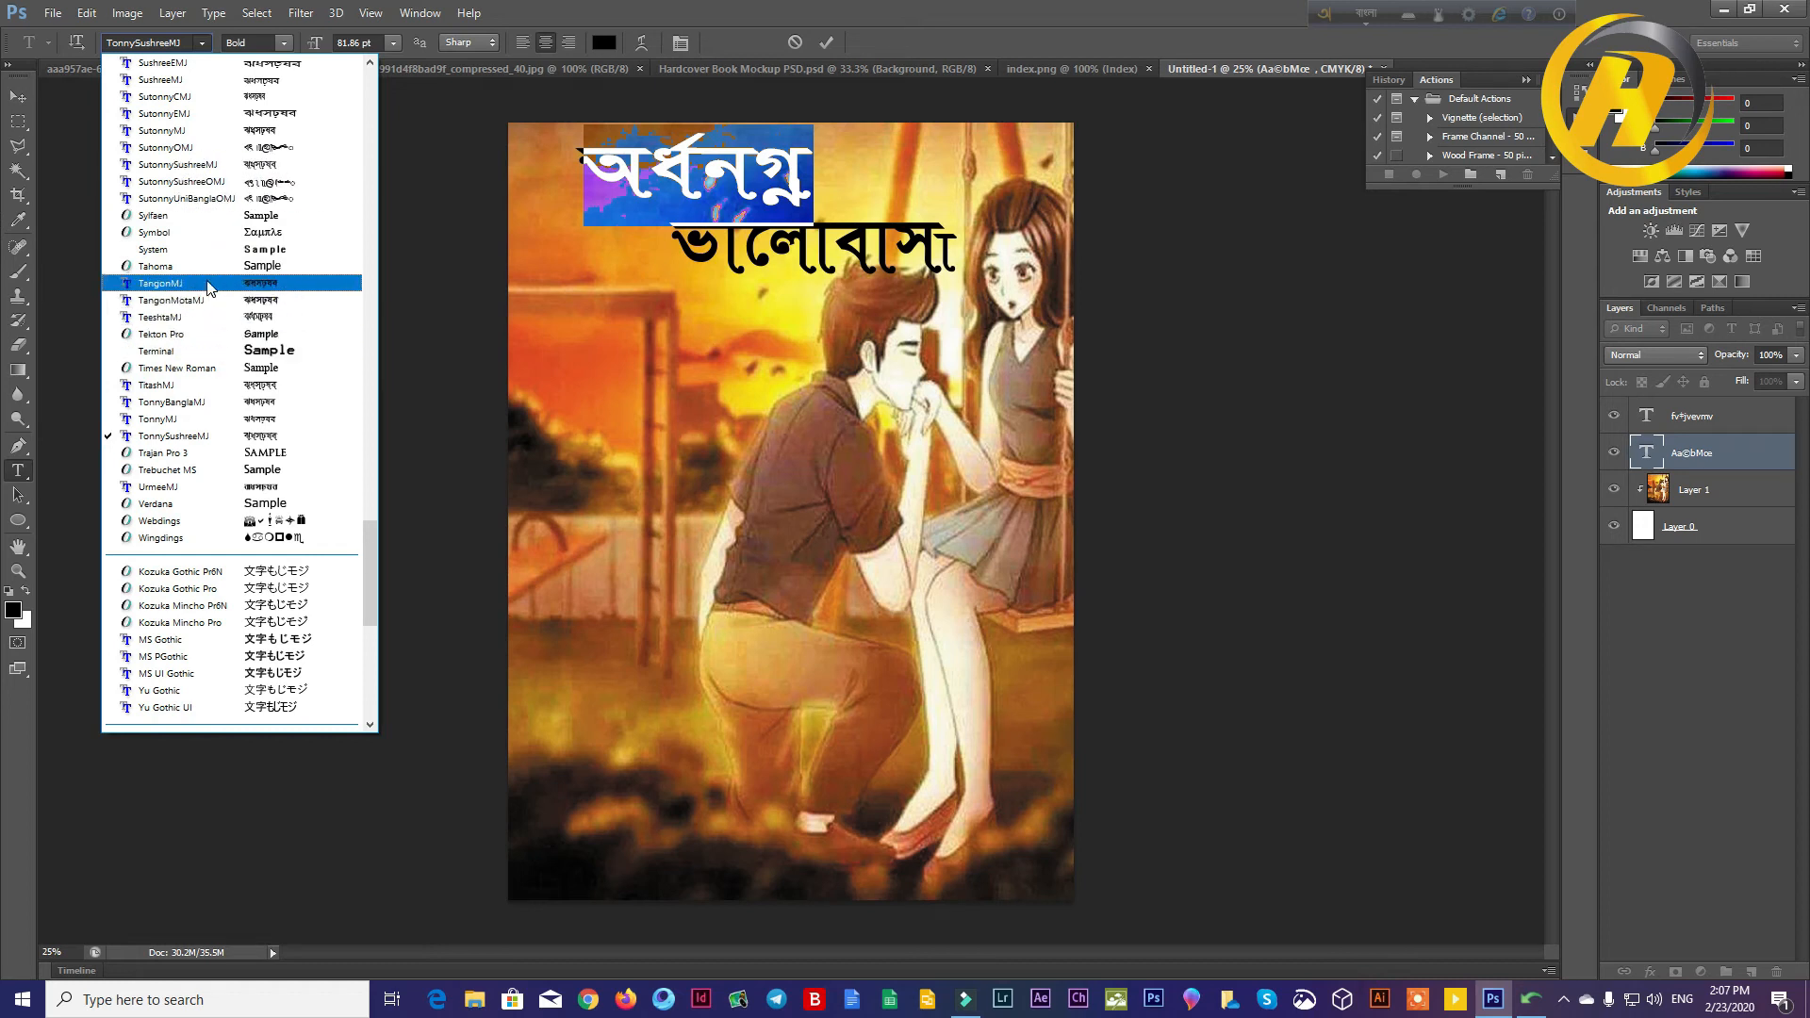
click(330, 281)
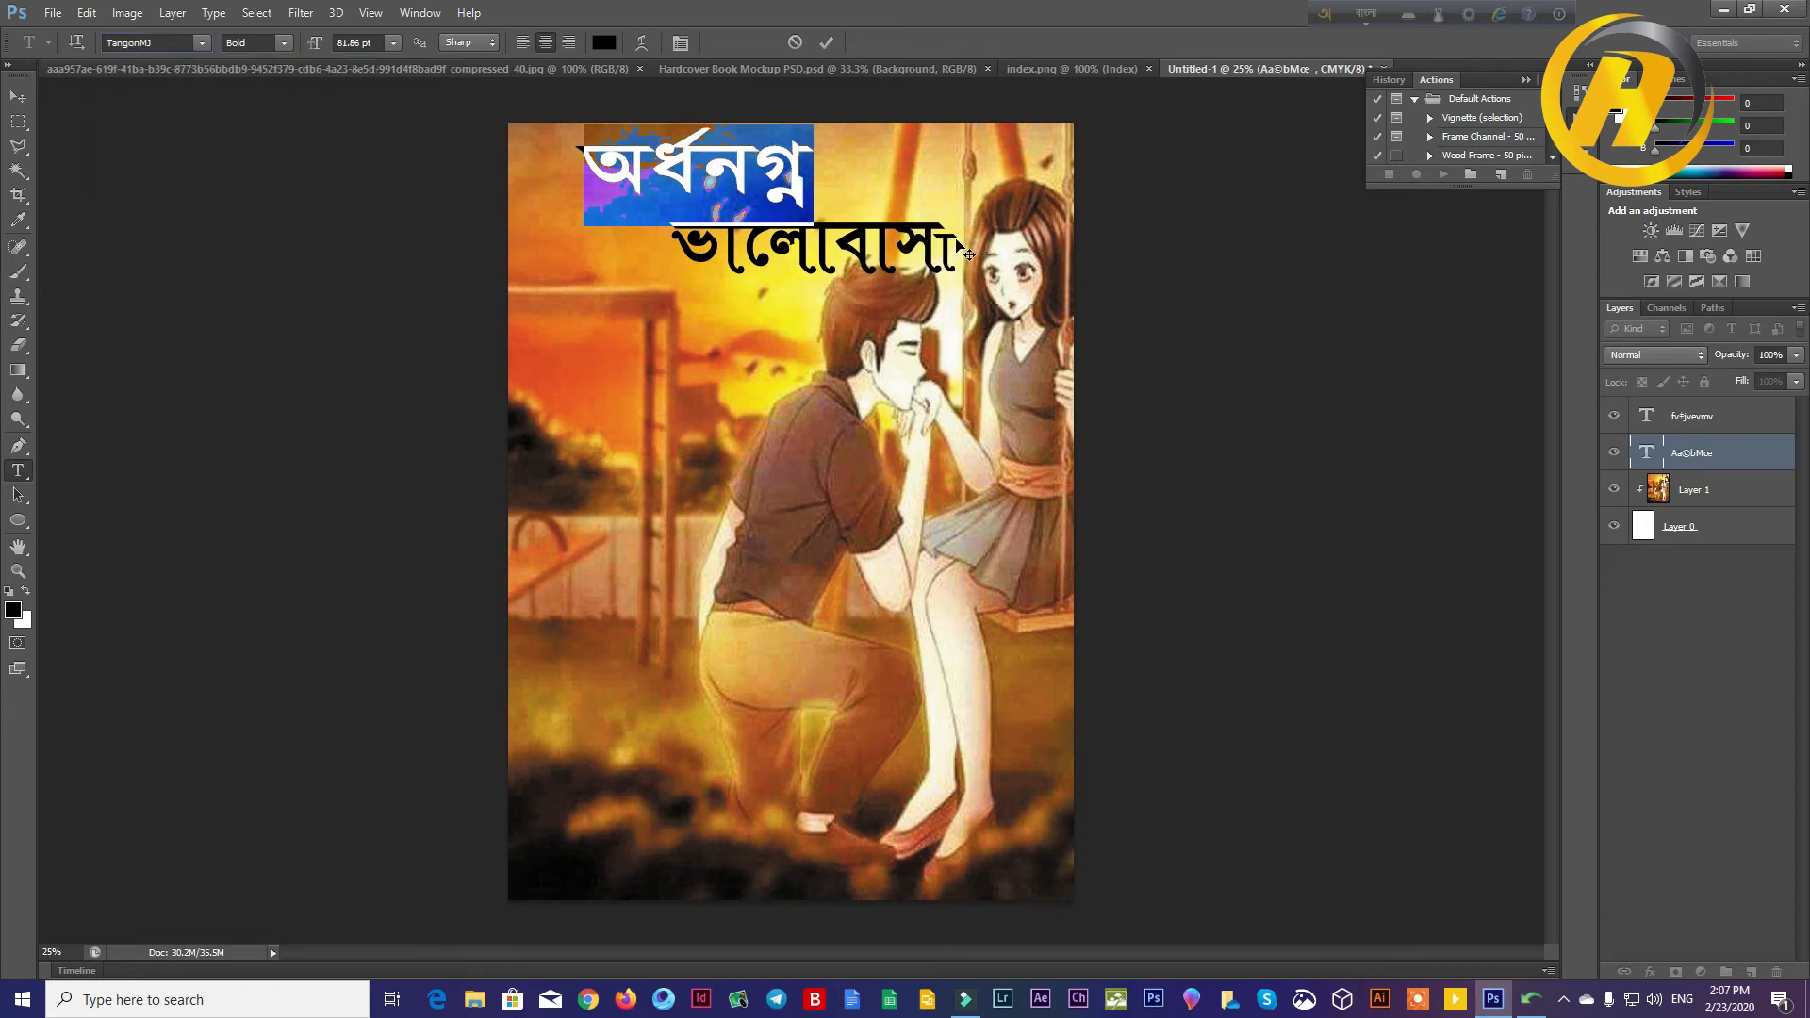
click(826, 43)
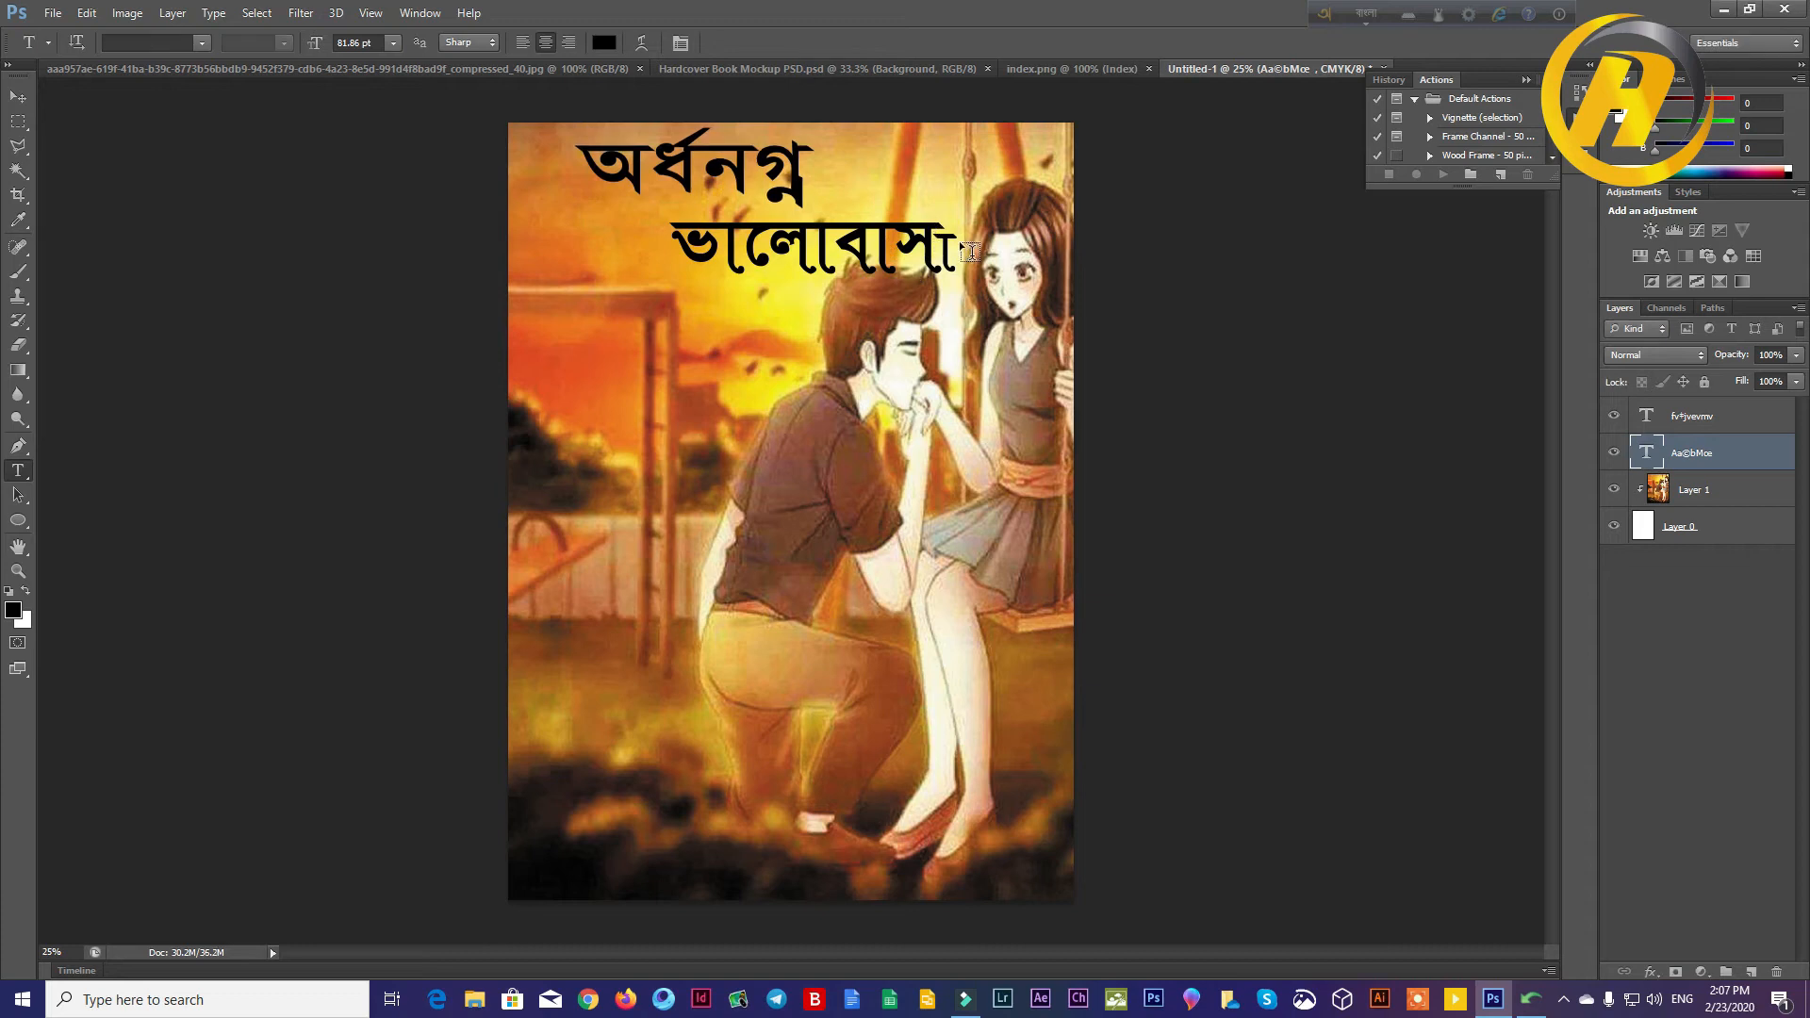
Step: Change the font of the word ভালোবাসা to SutonnySushreeMJ and commit the edit
drag(830, 243, 814, 235)
key(Escape)
double_click(950, 236)
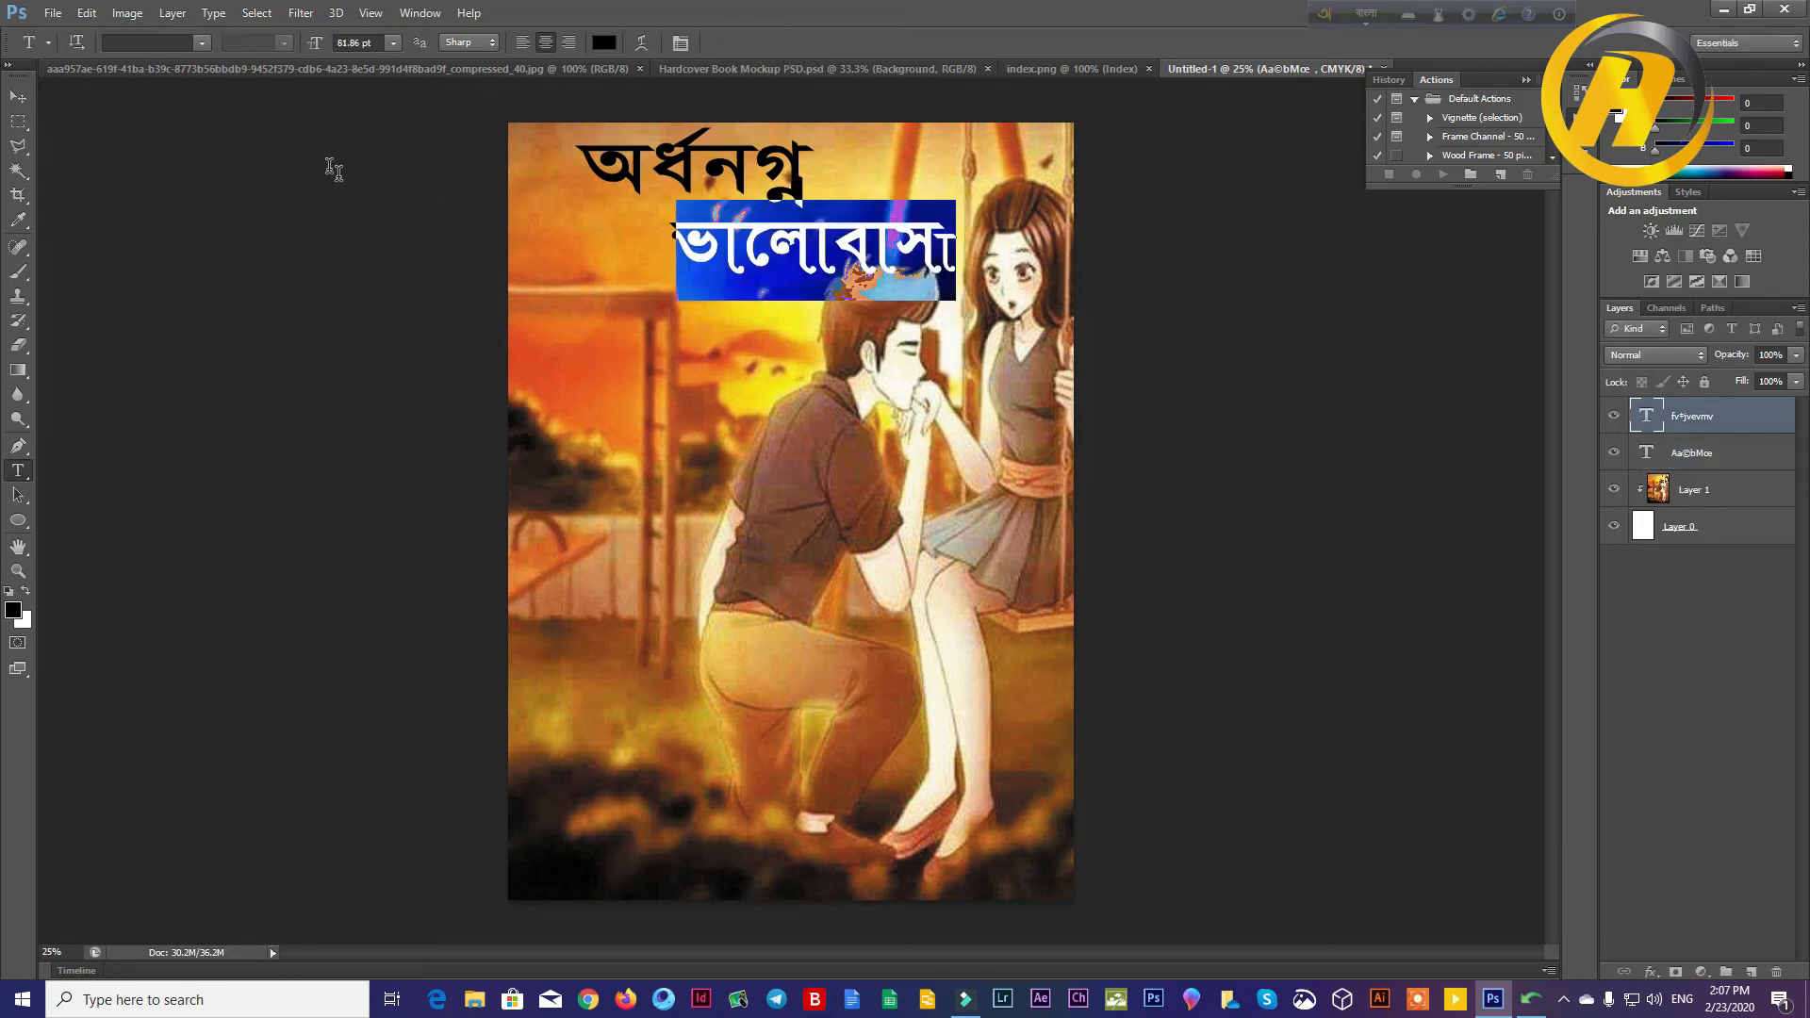
click(201, 42)
scroll(247, 169, up, 10)
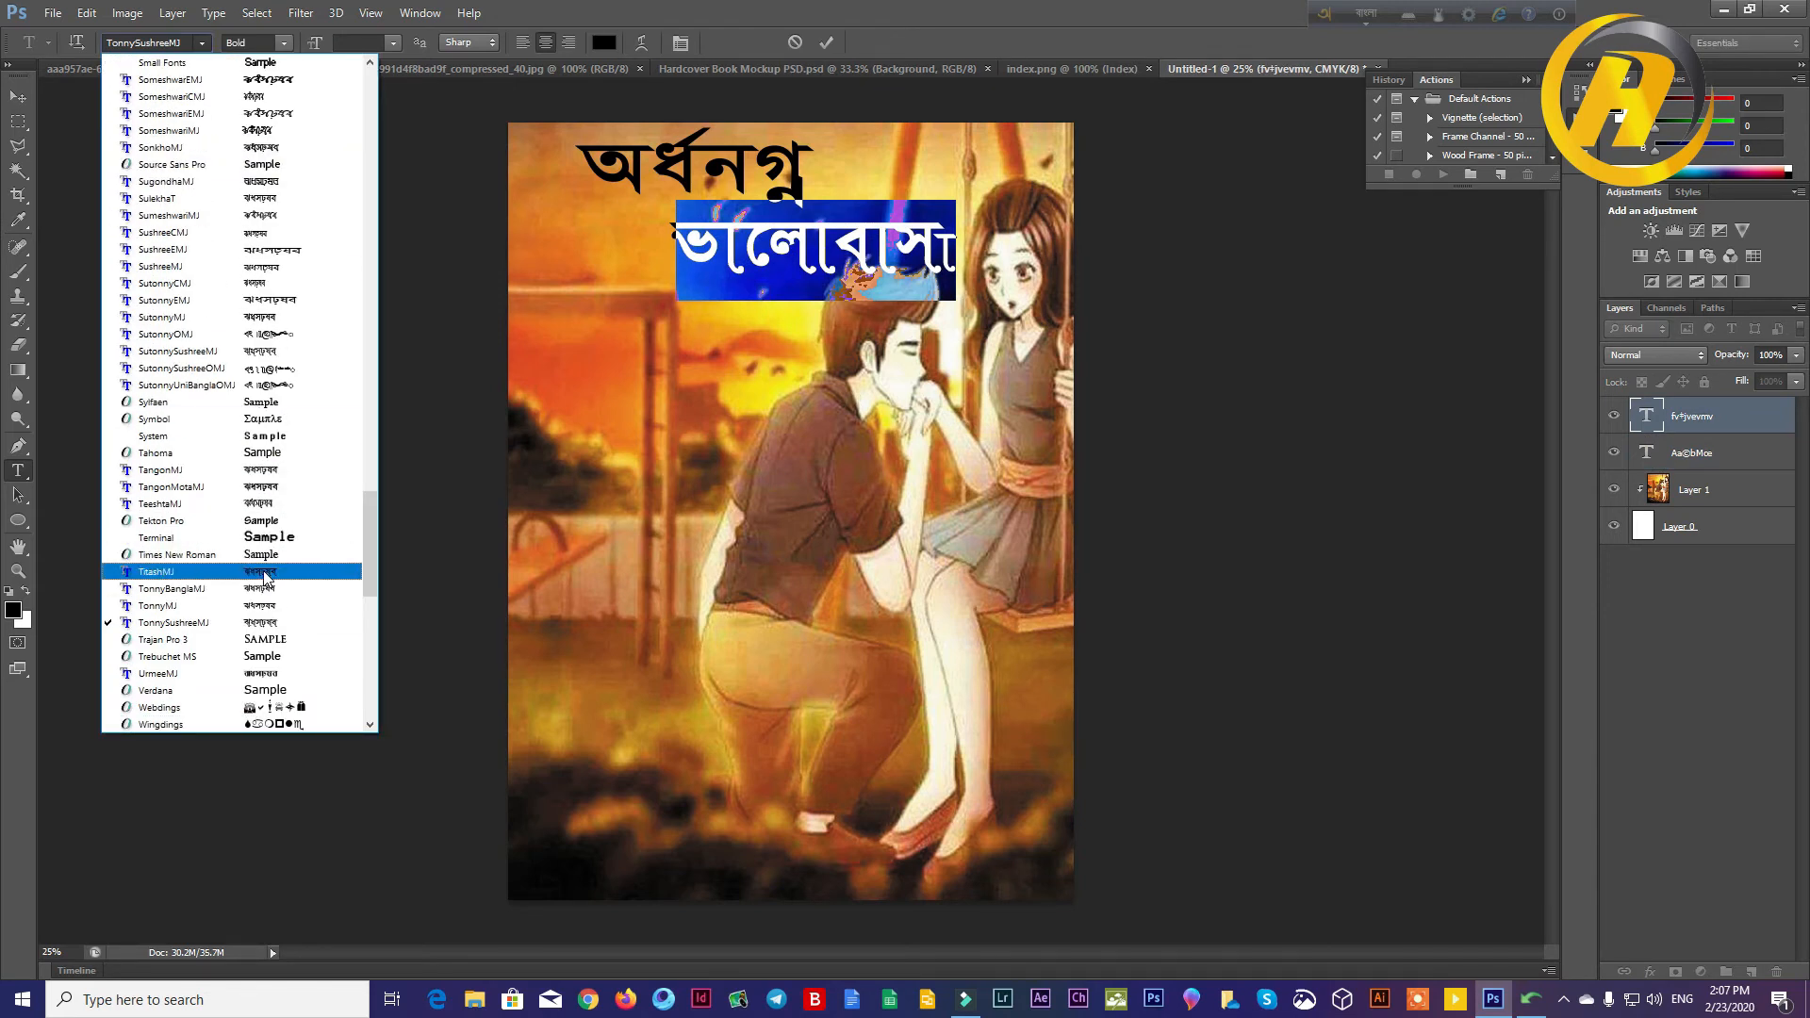
click(273, 626)
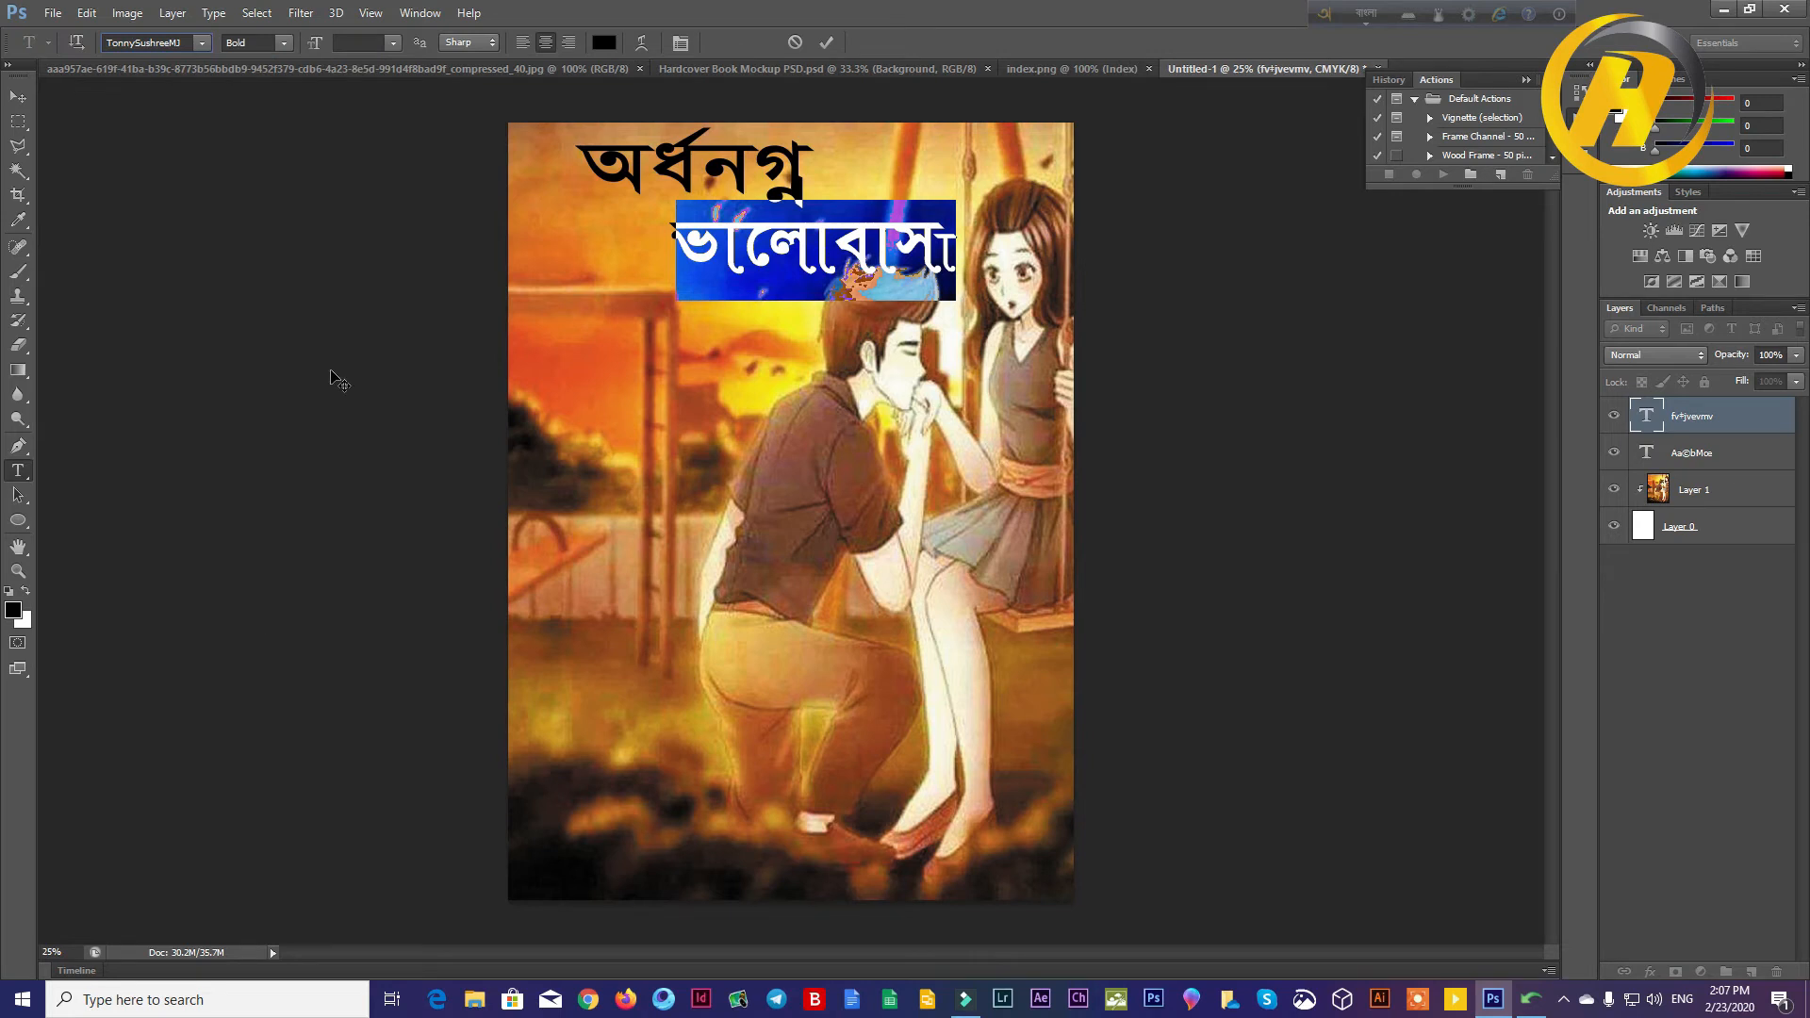
click(201, 42)
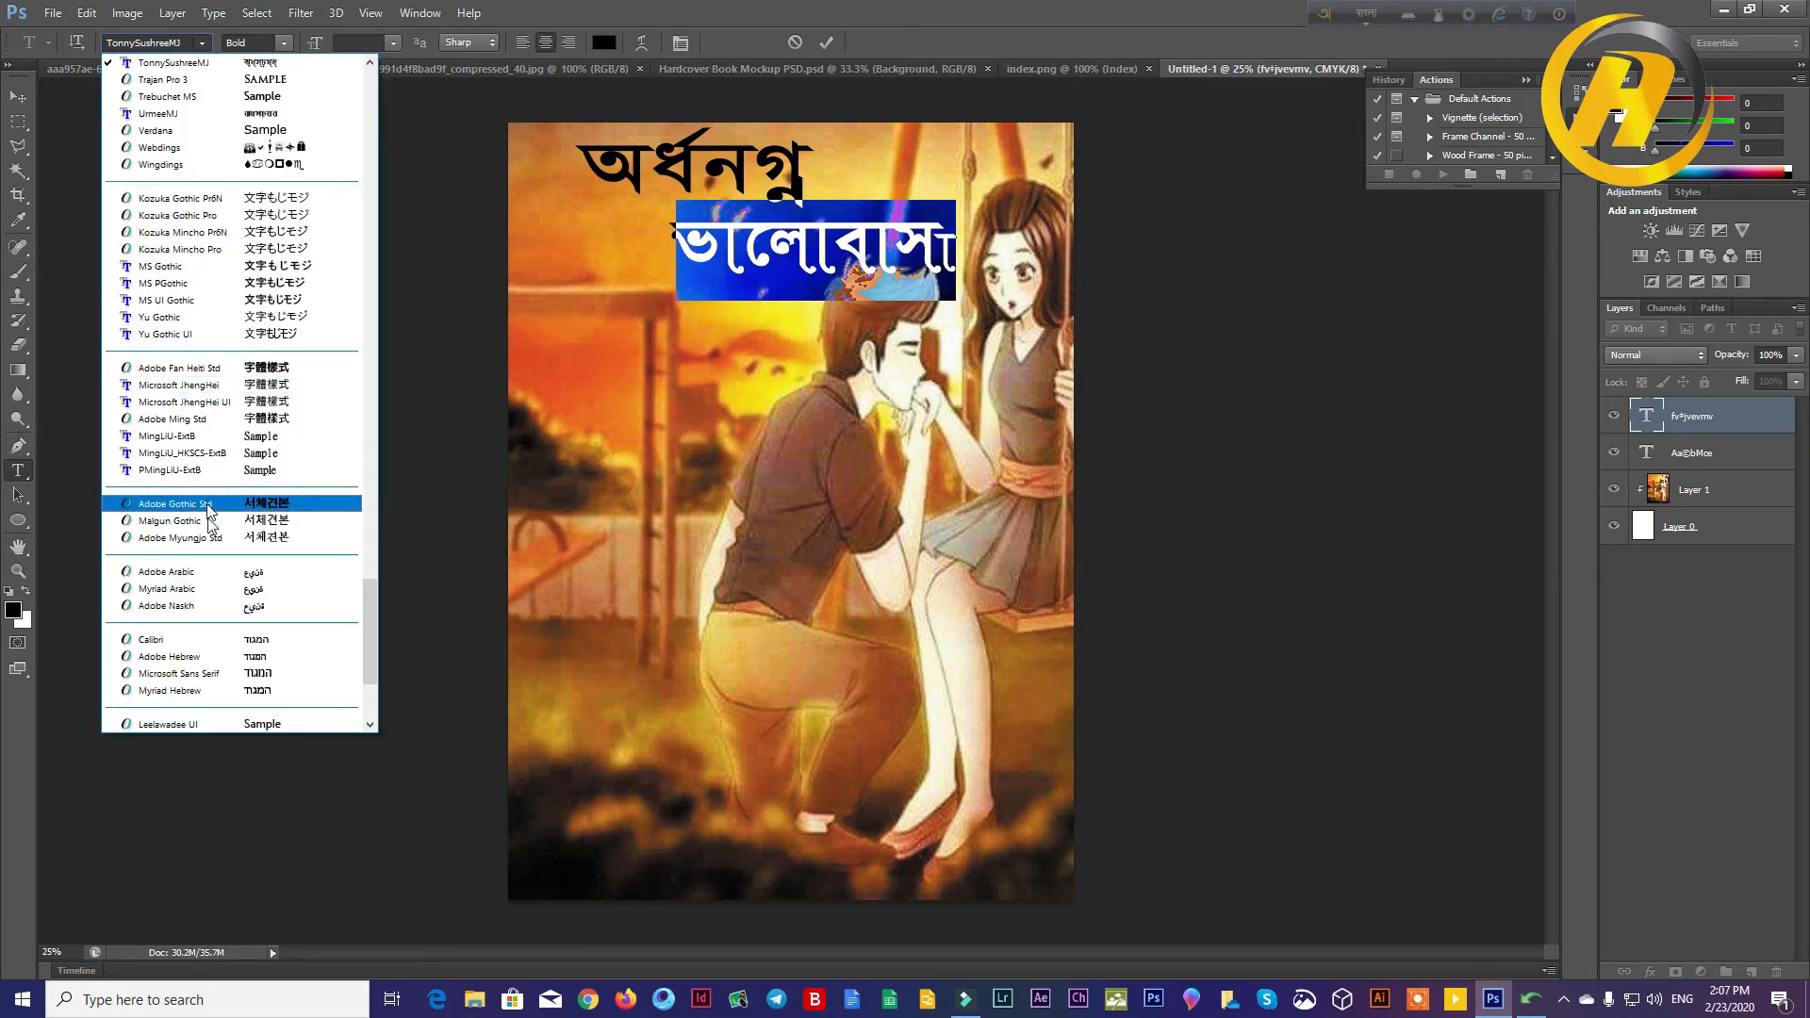
scroll(241, 151, up, 11)
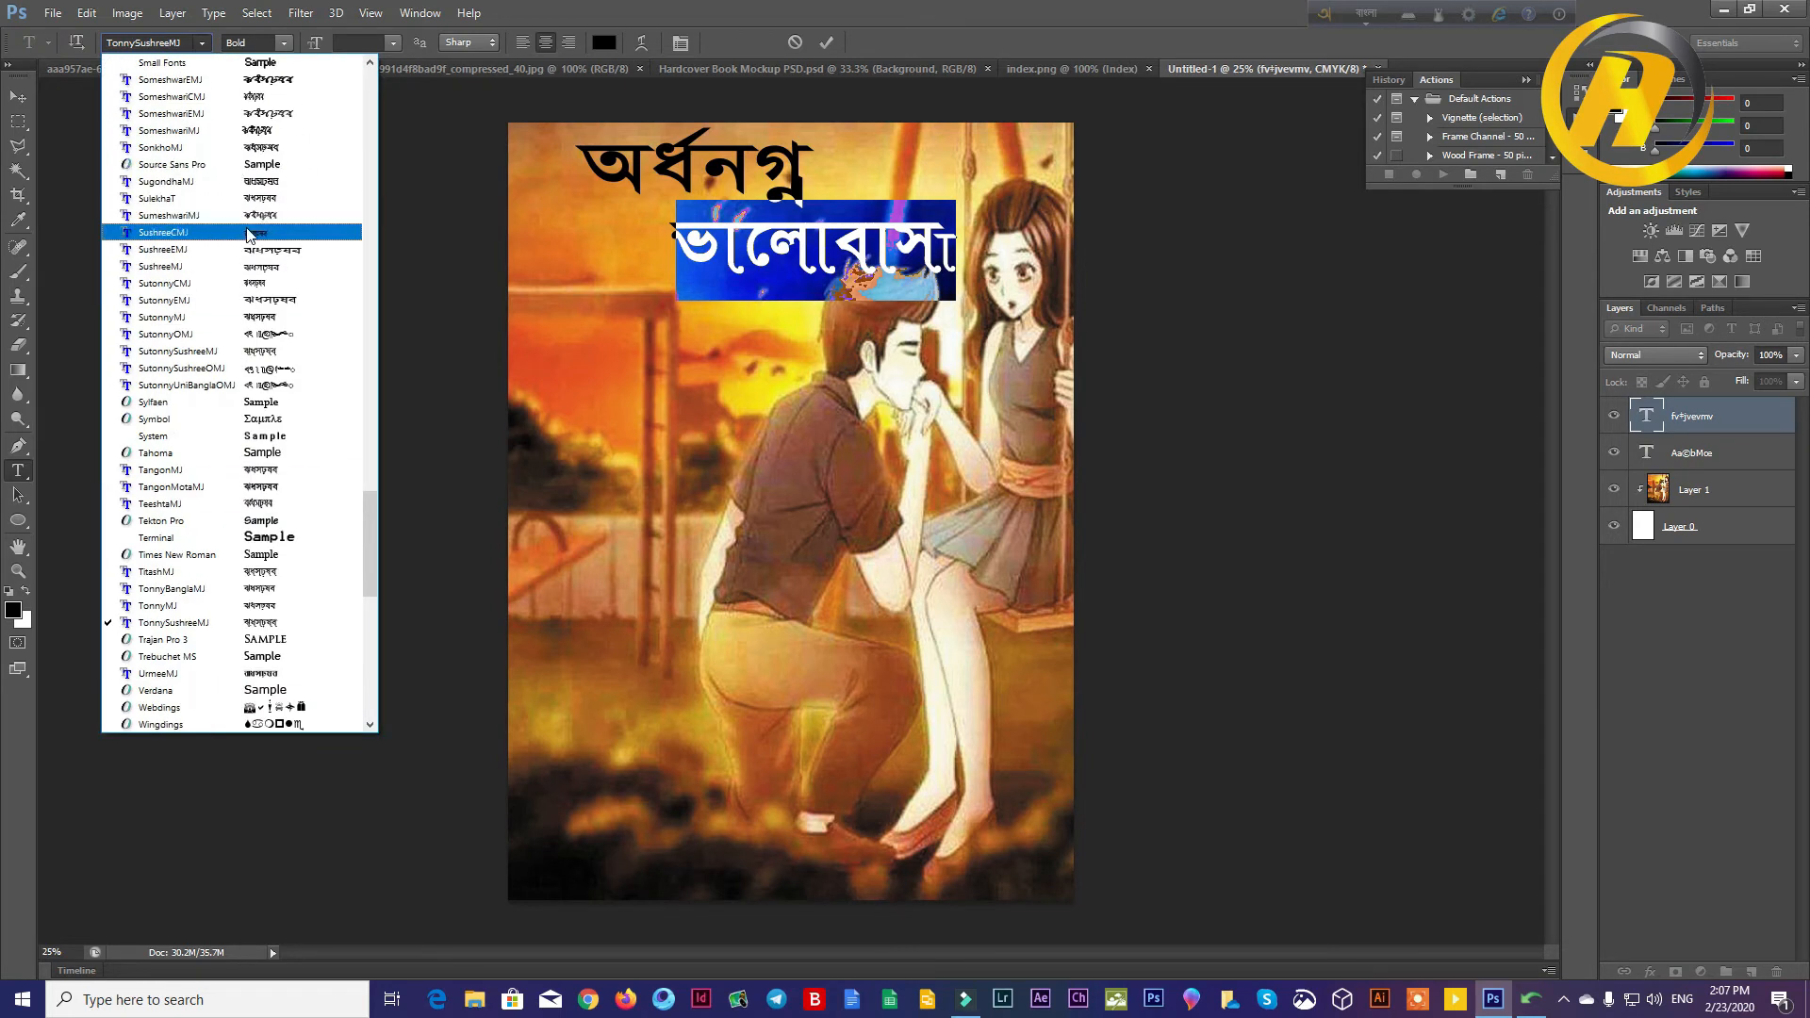
click(273, 350)
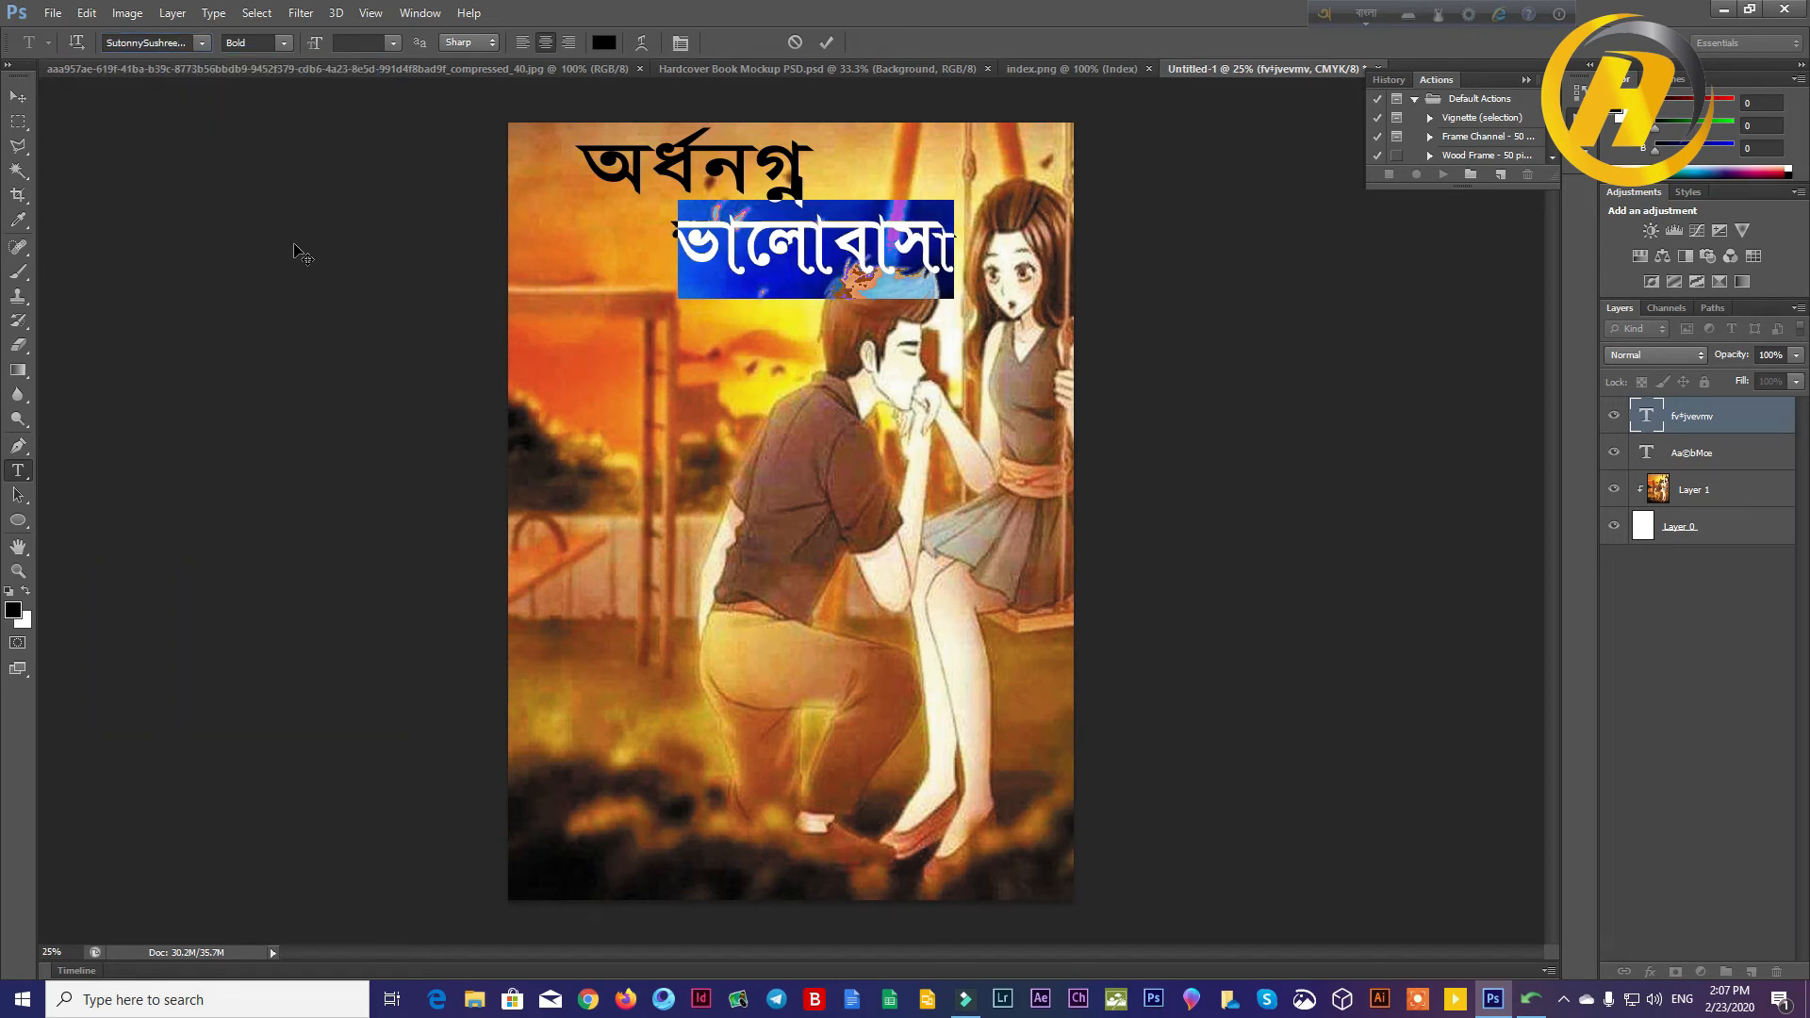
click(826, 43)
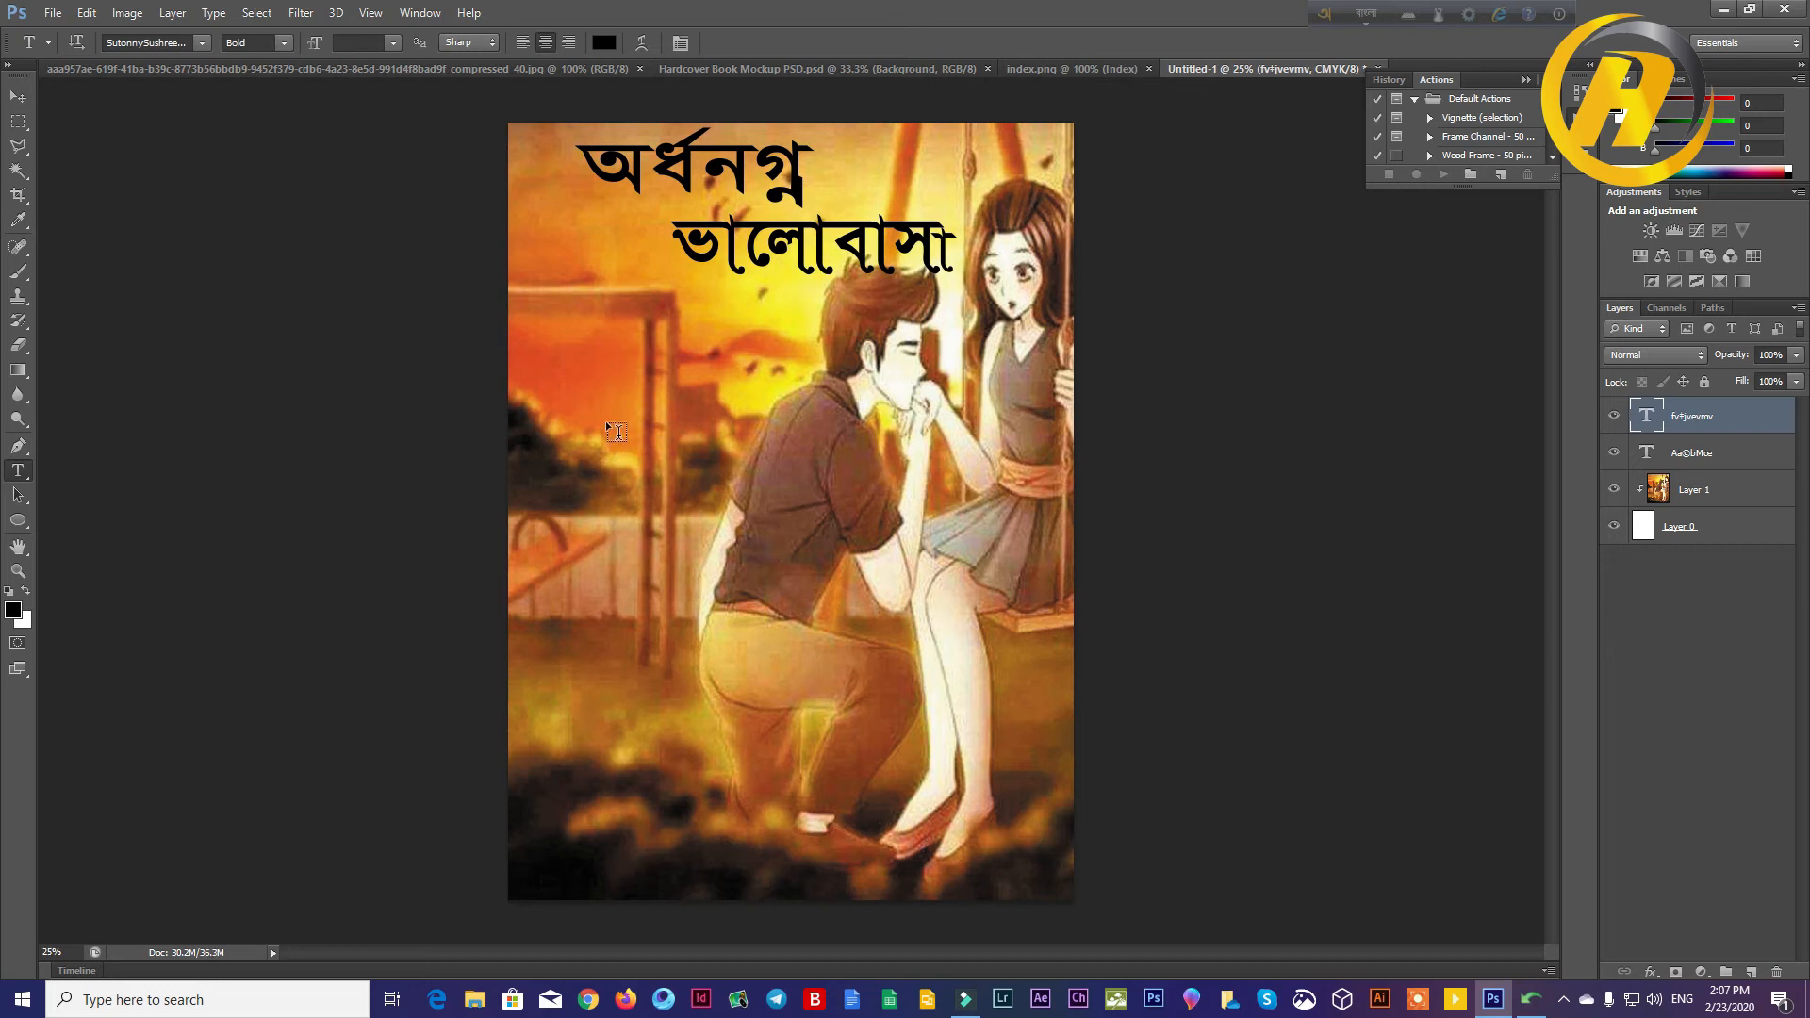
Step: Start a new text layer below the title, switch to Avro Unicode to Bijoy Converter and replace its source text with the author's first name in Bangla
click(584, 343)
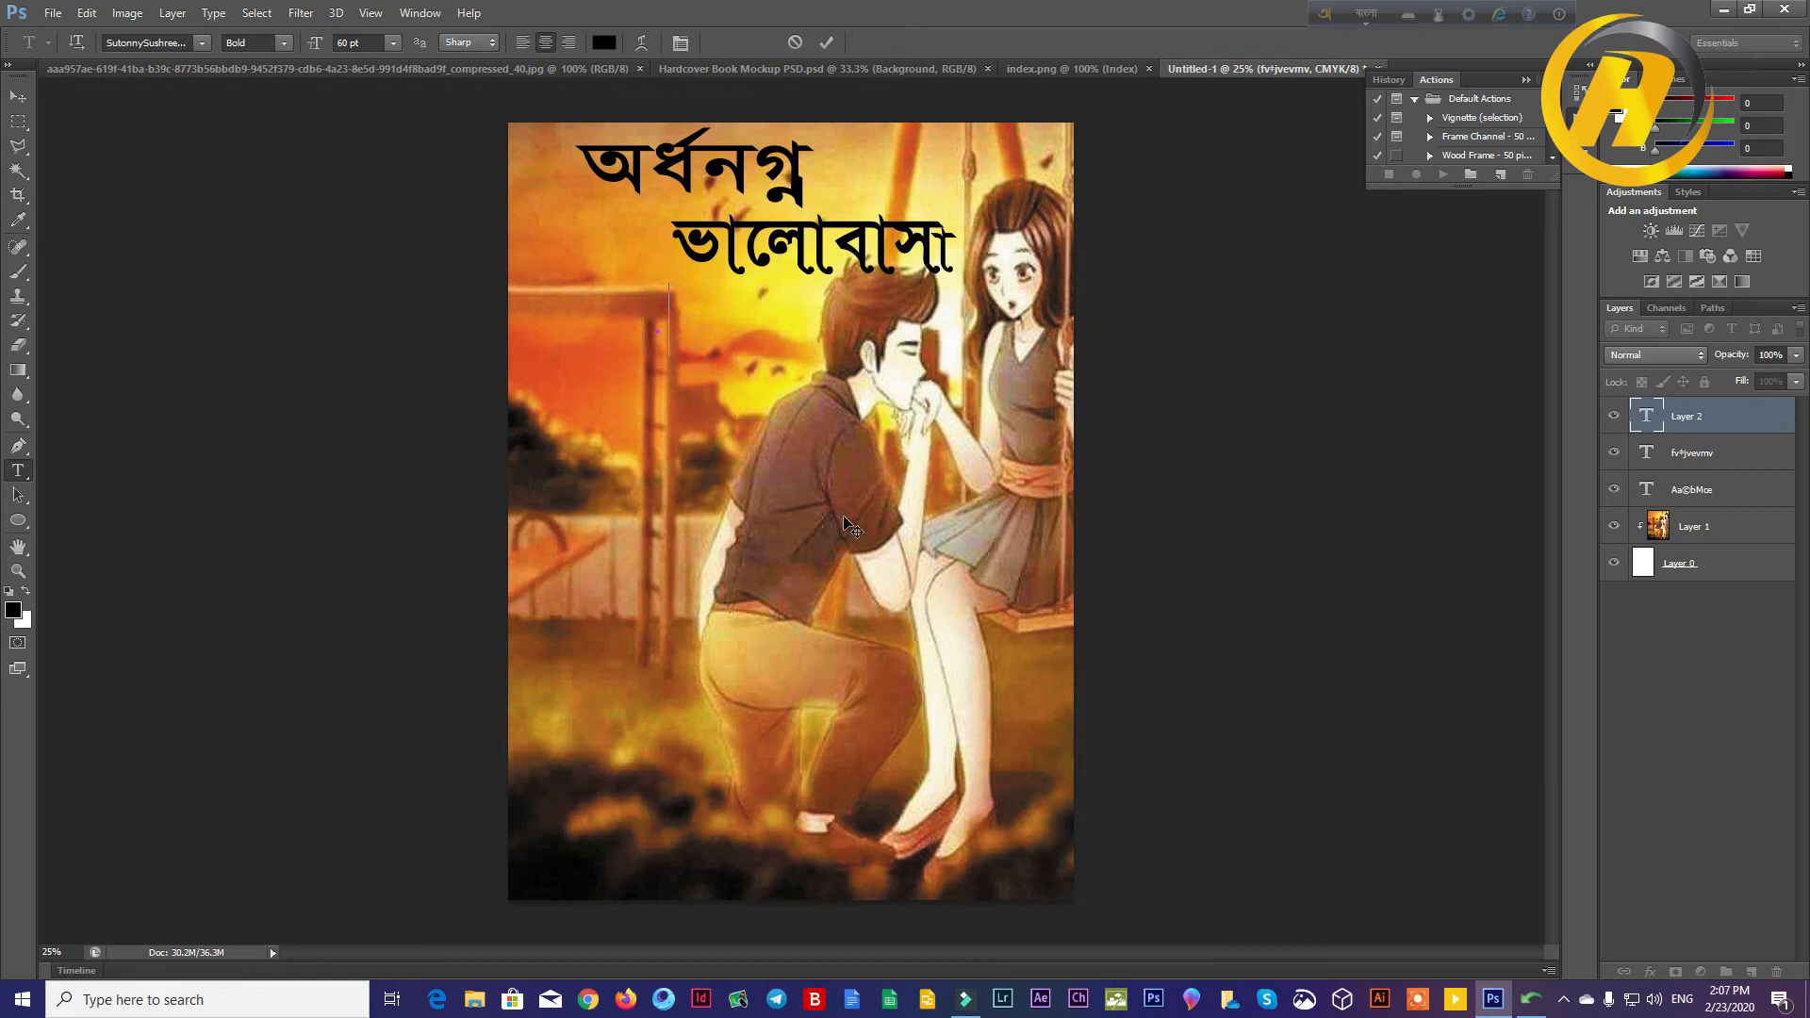
click(1540, 1001)
drag(1112, 368, 832, 366)
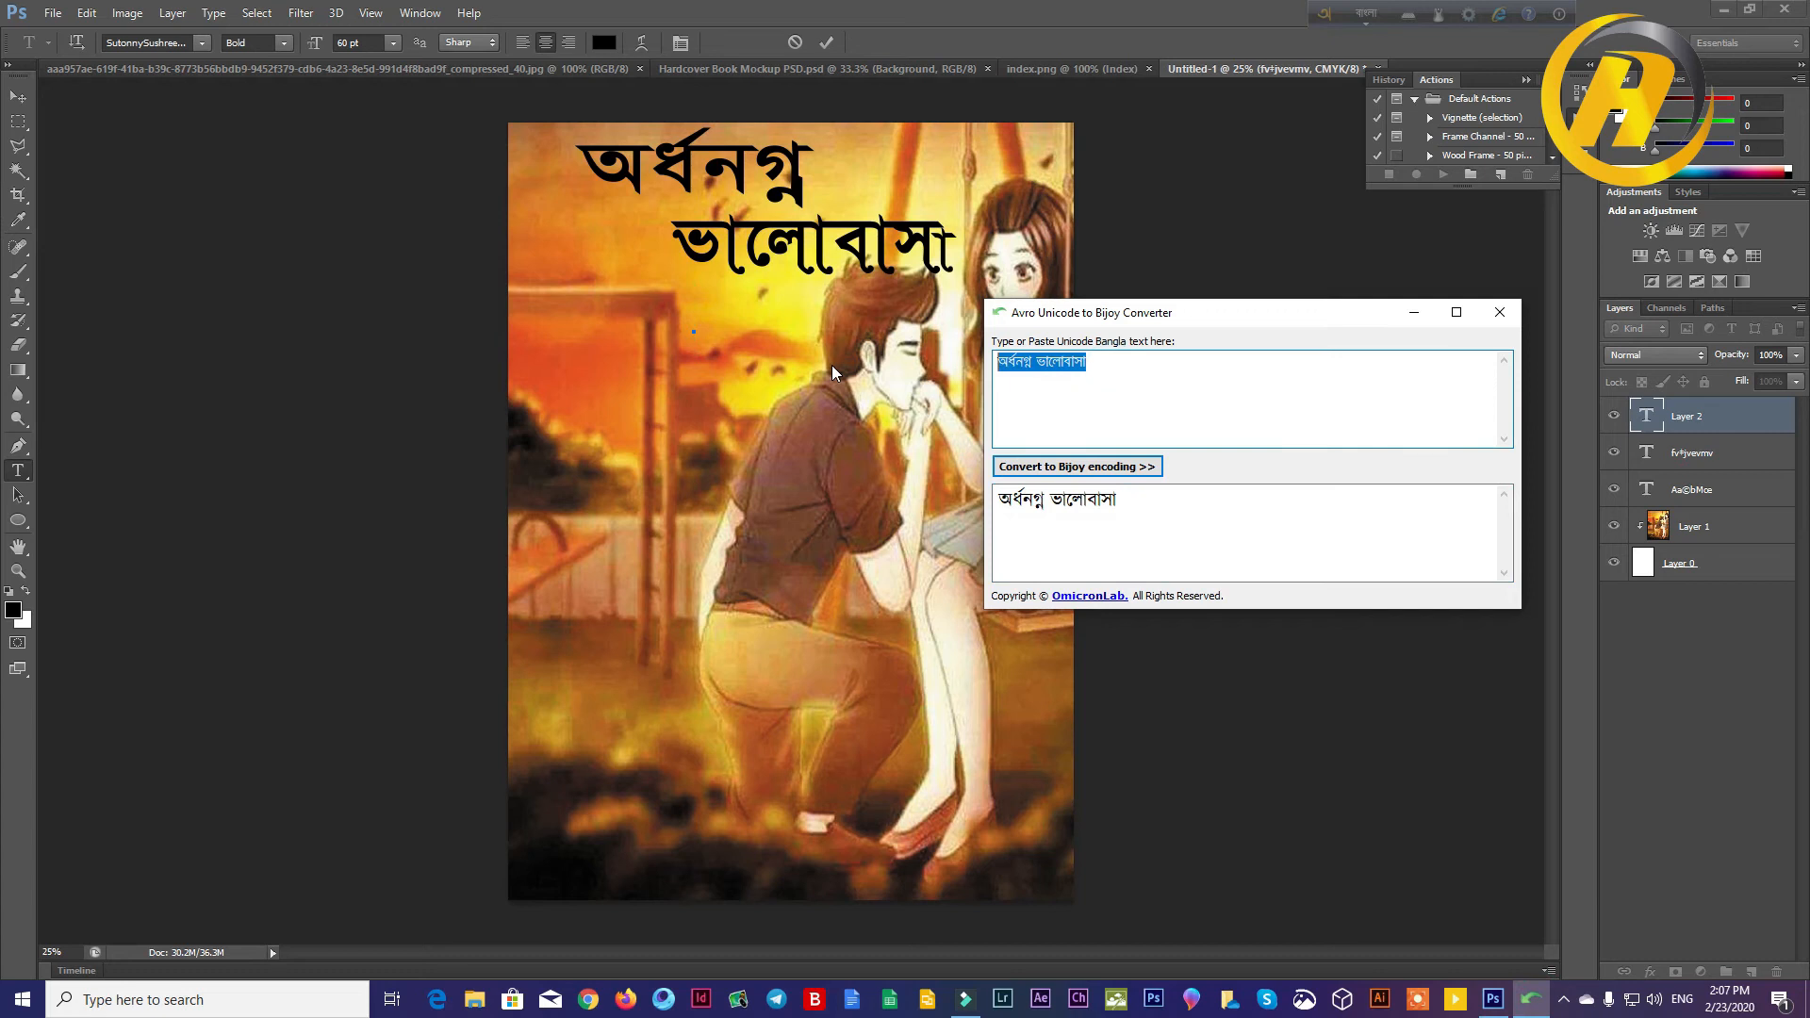
key(BackSpace)
key(BackSpace)
key(BackSpace)
key(BackSpace)
key(BackSpace)
key(BackSpace)
key(BackSpace)
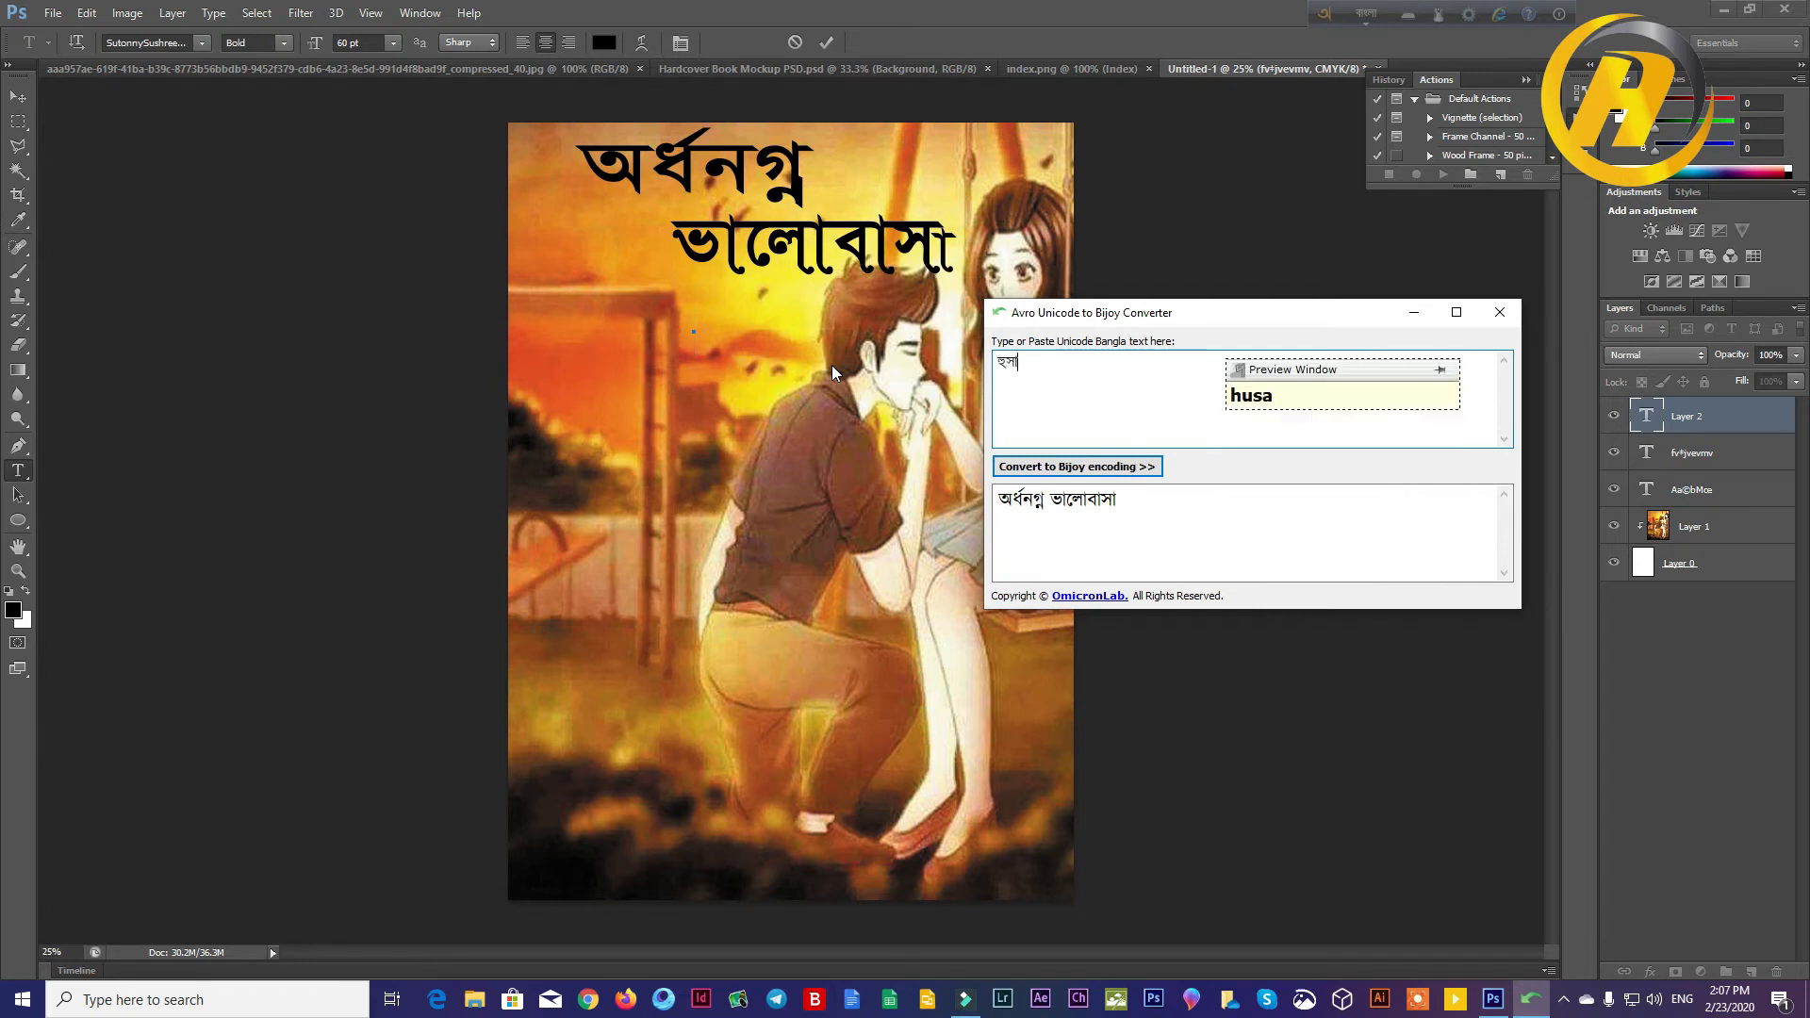
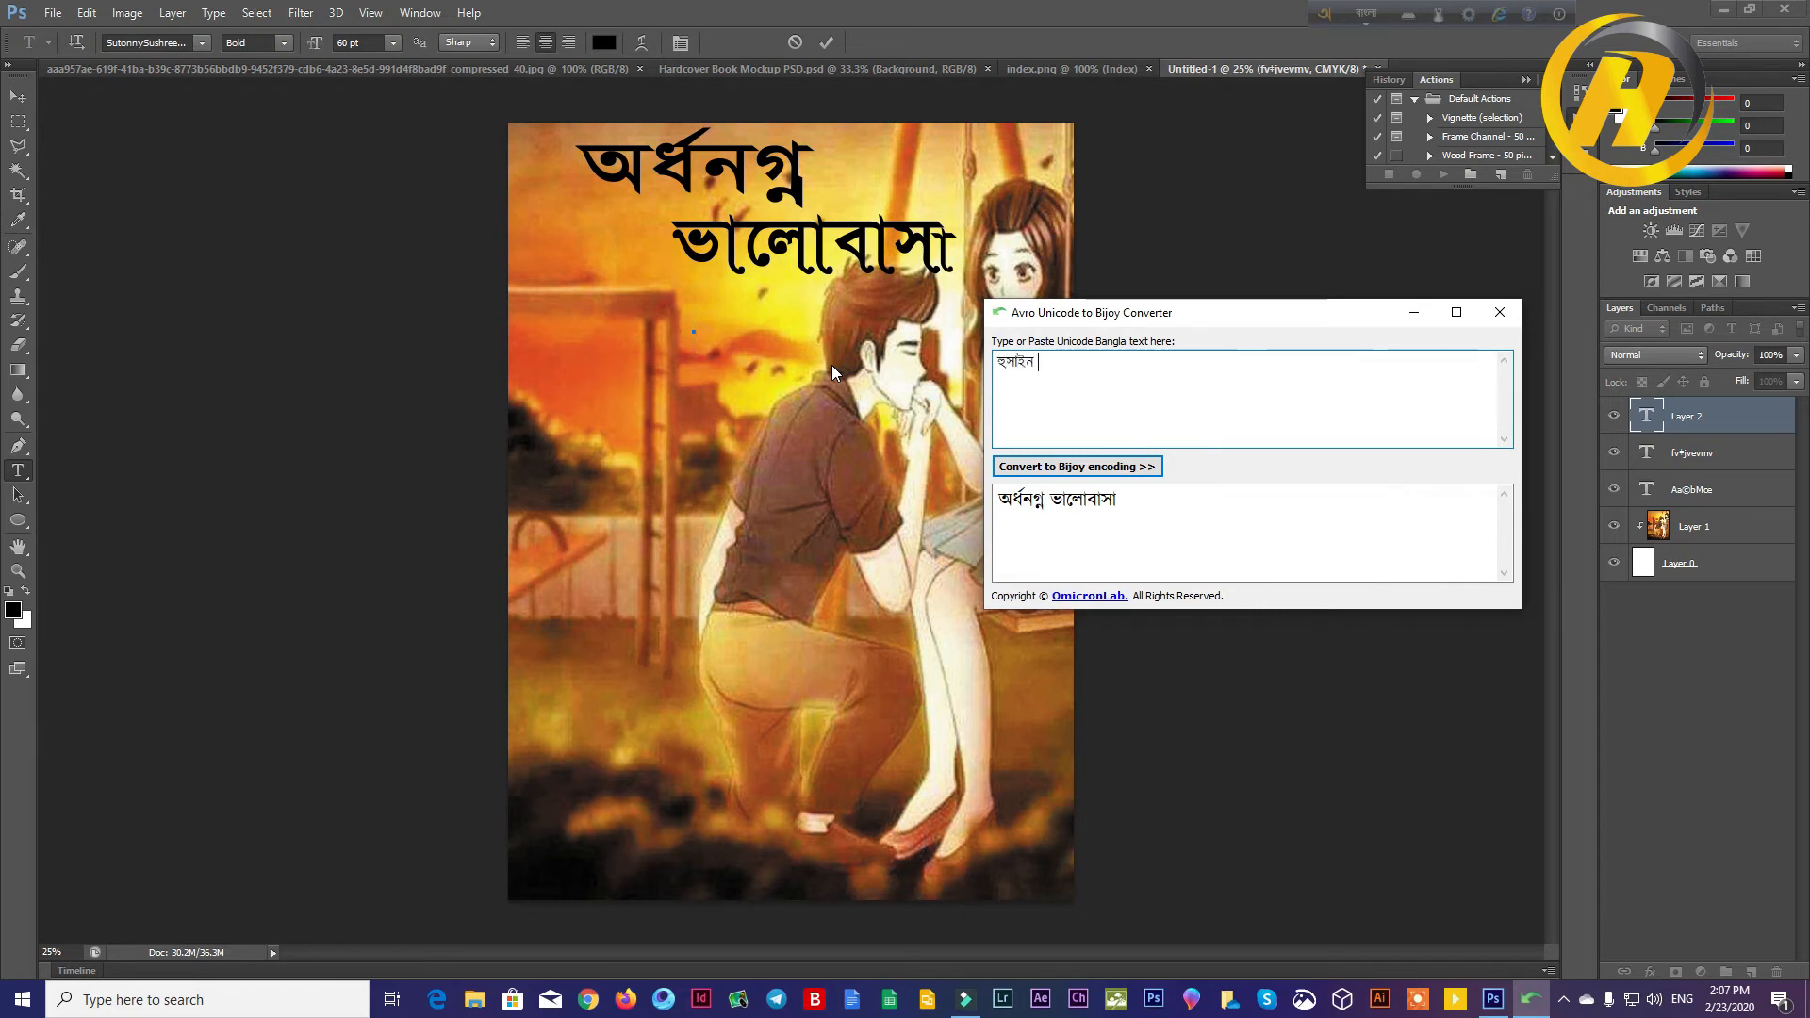
Step: Add the author's surname in Bangla after the first name in the Unicode source text
key(BackSpace)
key(BackSpace)
key(BackSpace)
key(BackSpace)
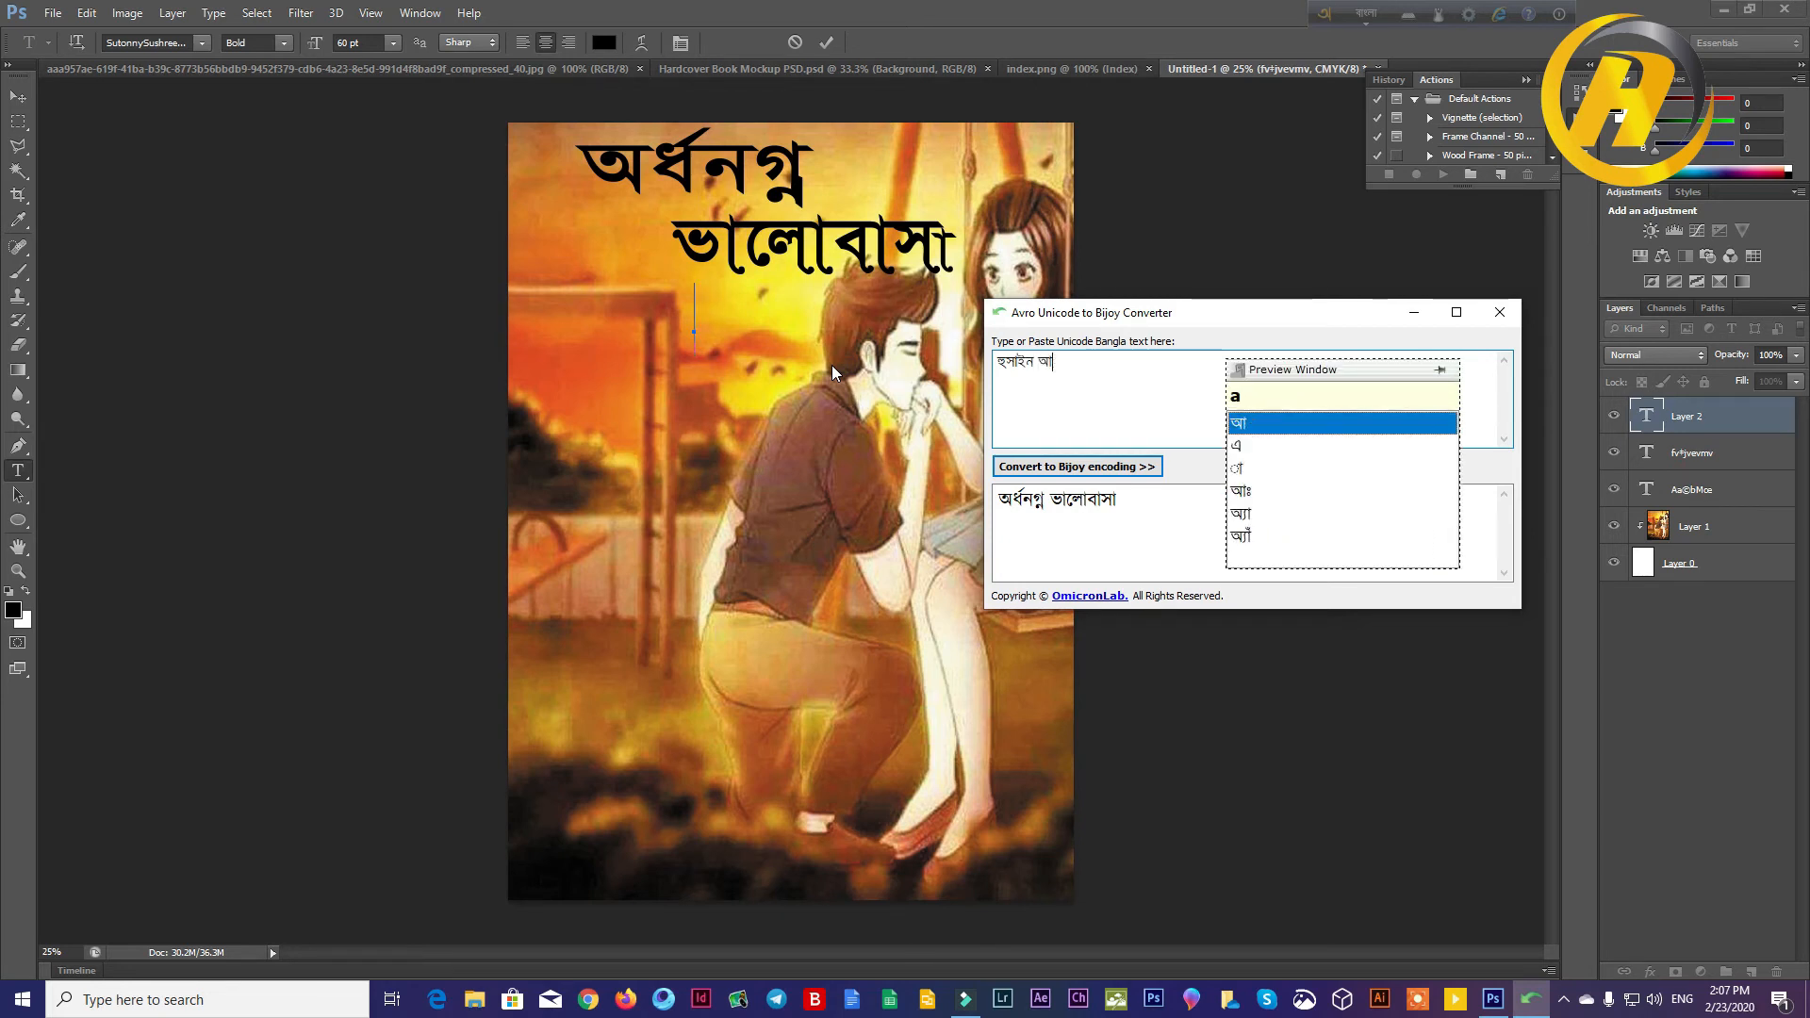
text(h)
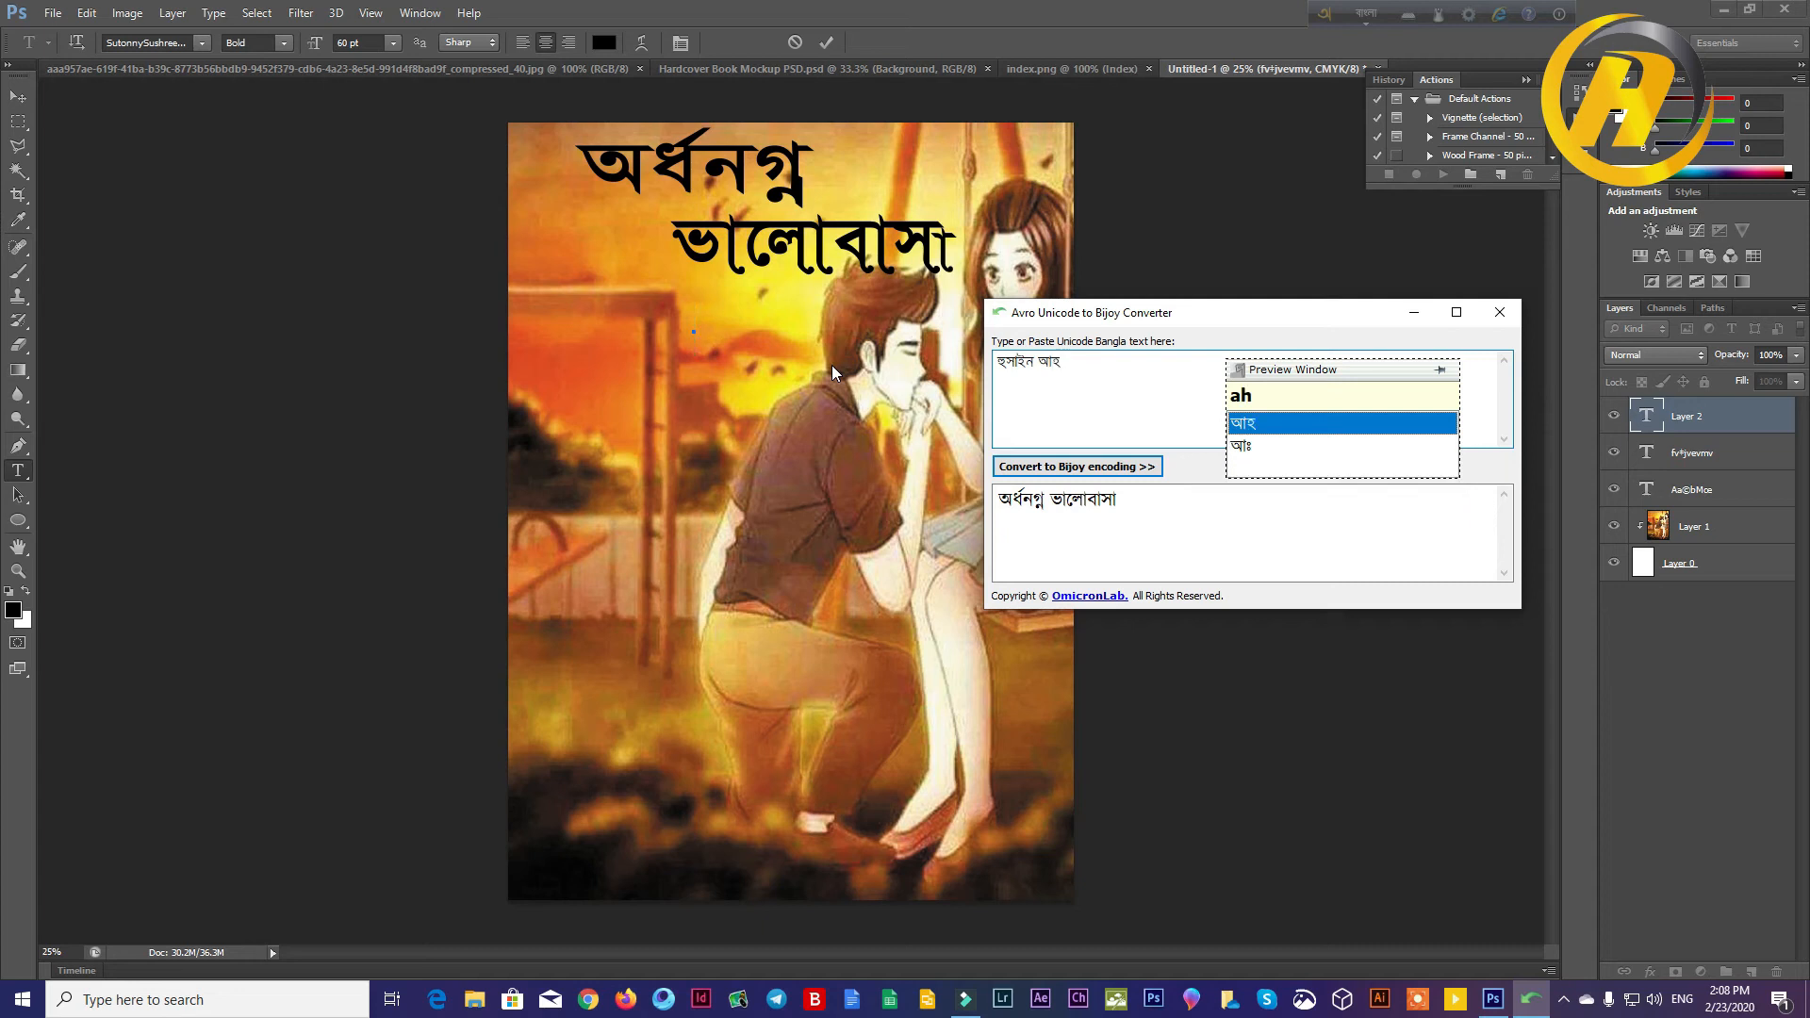
text(m)
key(BackSpace)
text(med)
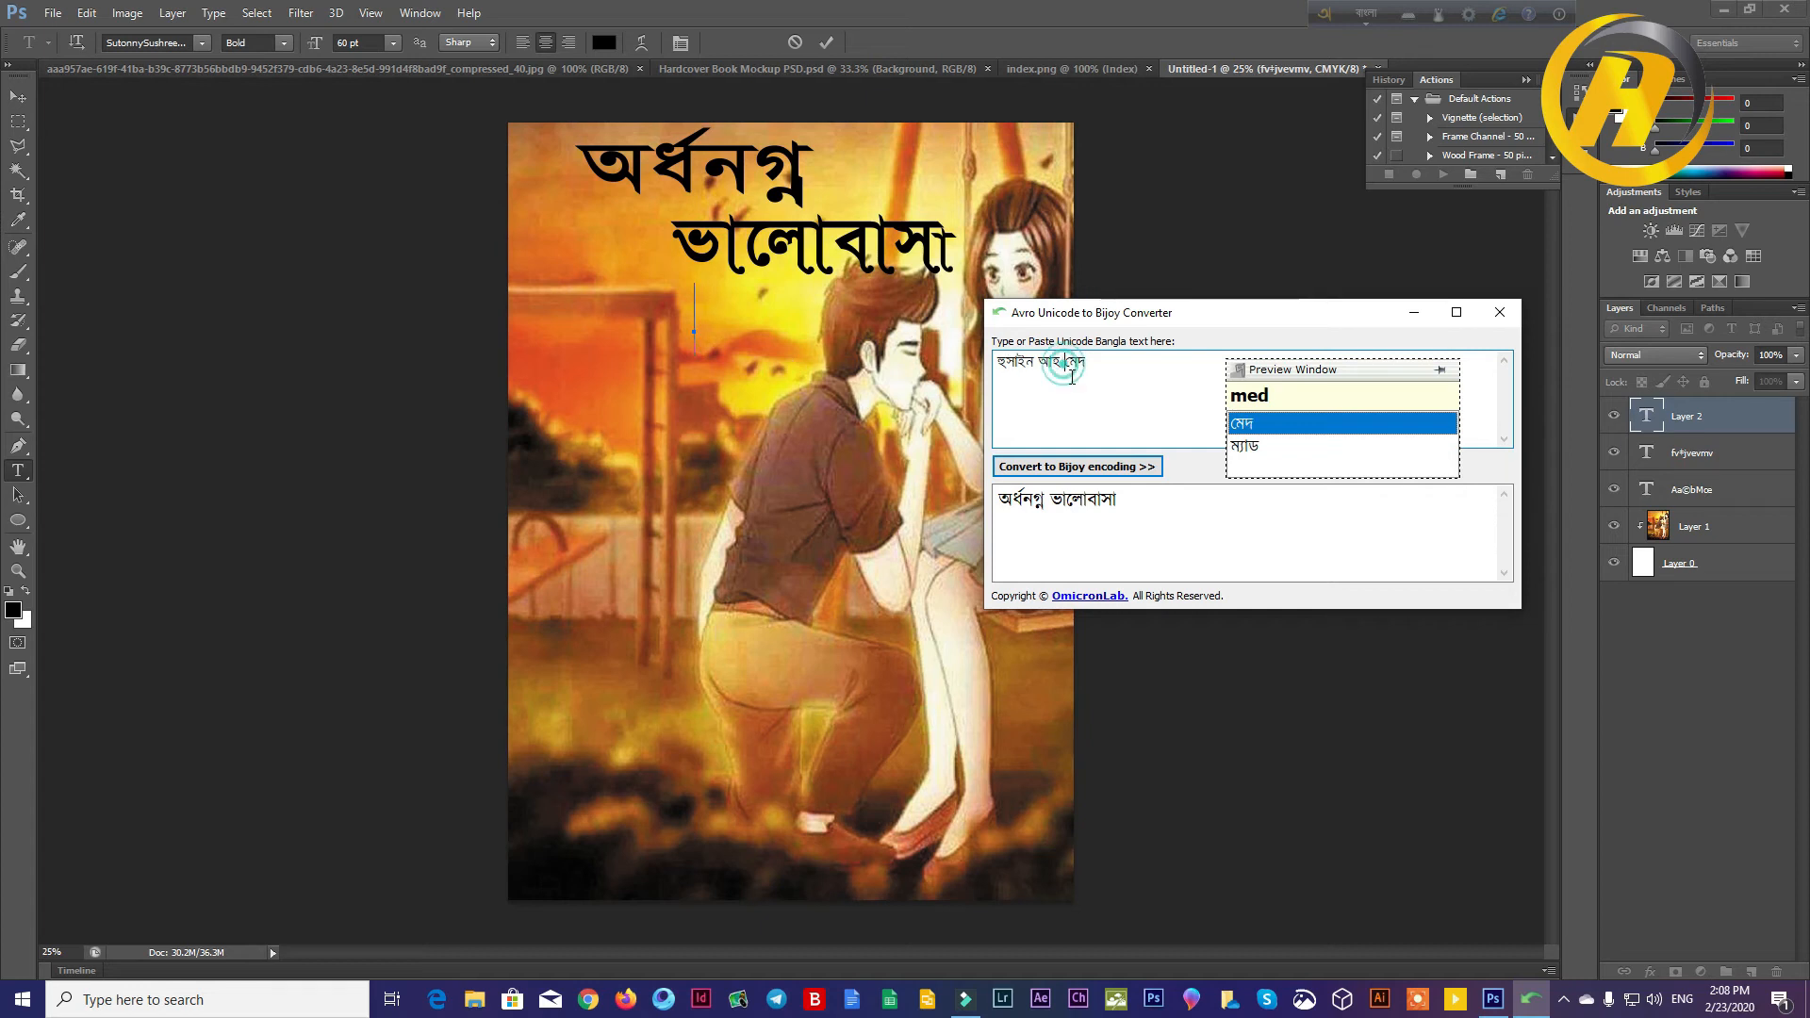
Step: Convert the author's name to Bijoy encoding, copy the result and paste it into the open text layer in Photoshop
click(1078, 466)
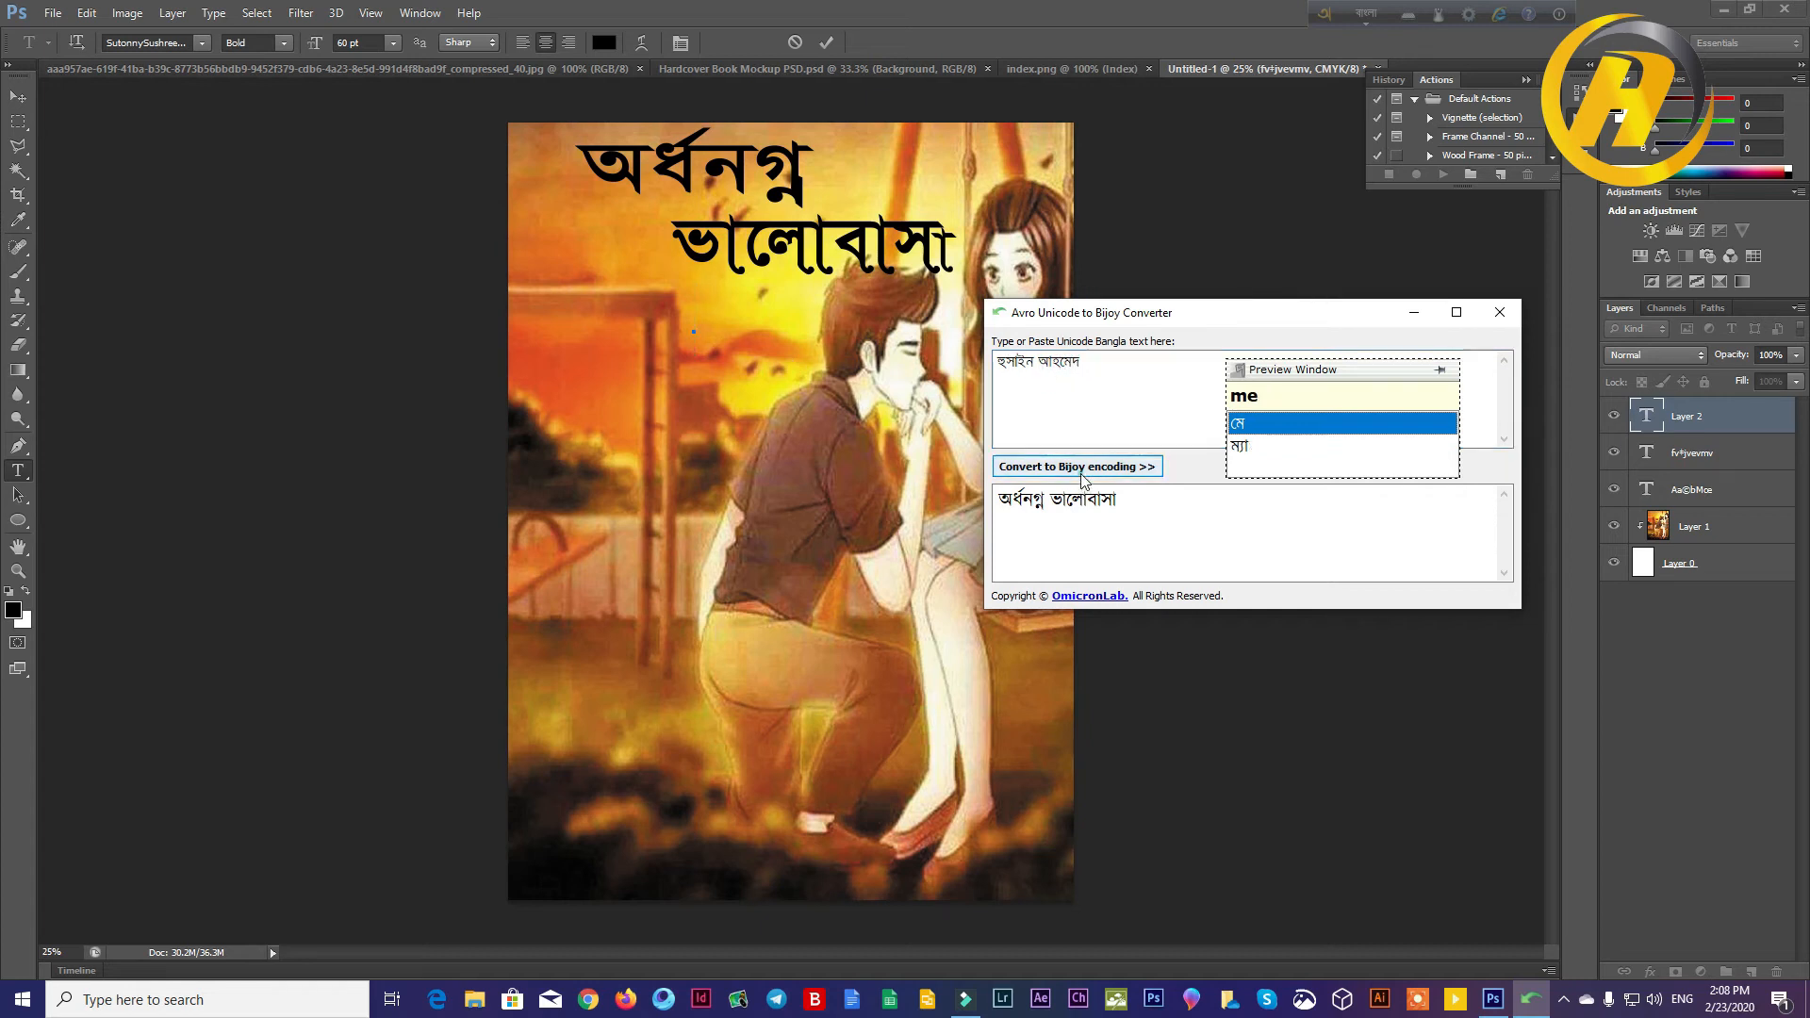
drag(1128, 500, 977, 519)
right_click(1111, 521)
click(1108, 572)
click(716, 325)
right_click(698, 302)
click(745, 370)
Step: Reduce the font size of the author's name and move it to the right beneath ভালোবাসা
drag(853, 318, 417, 308)
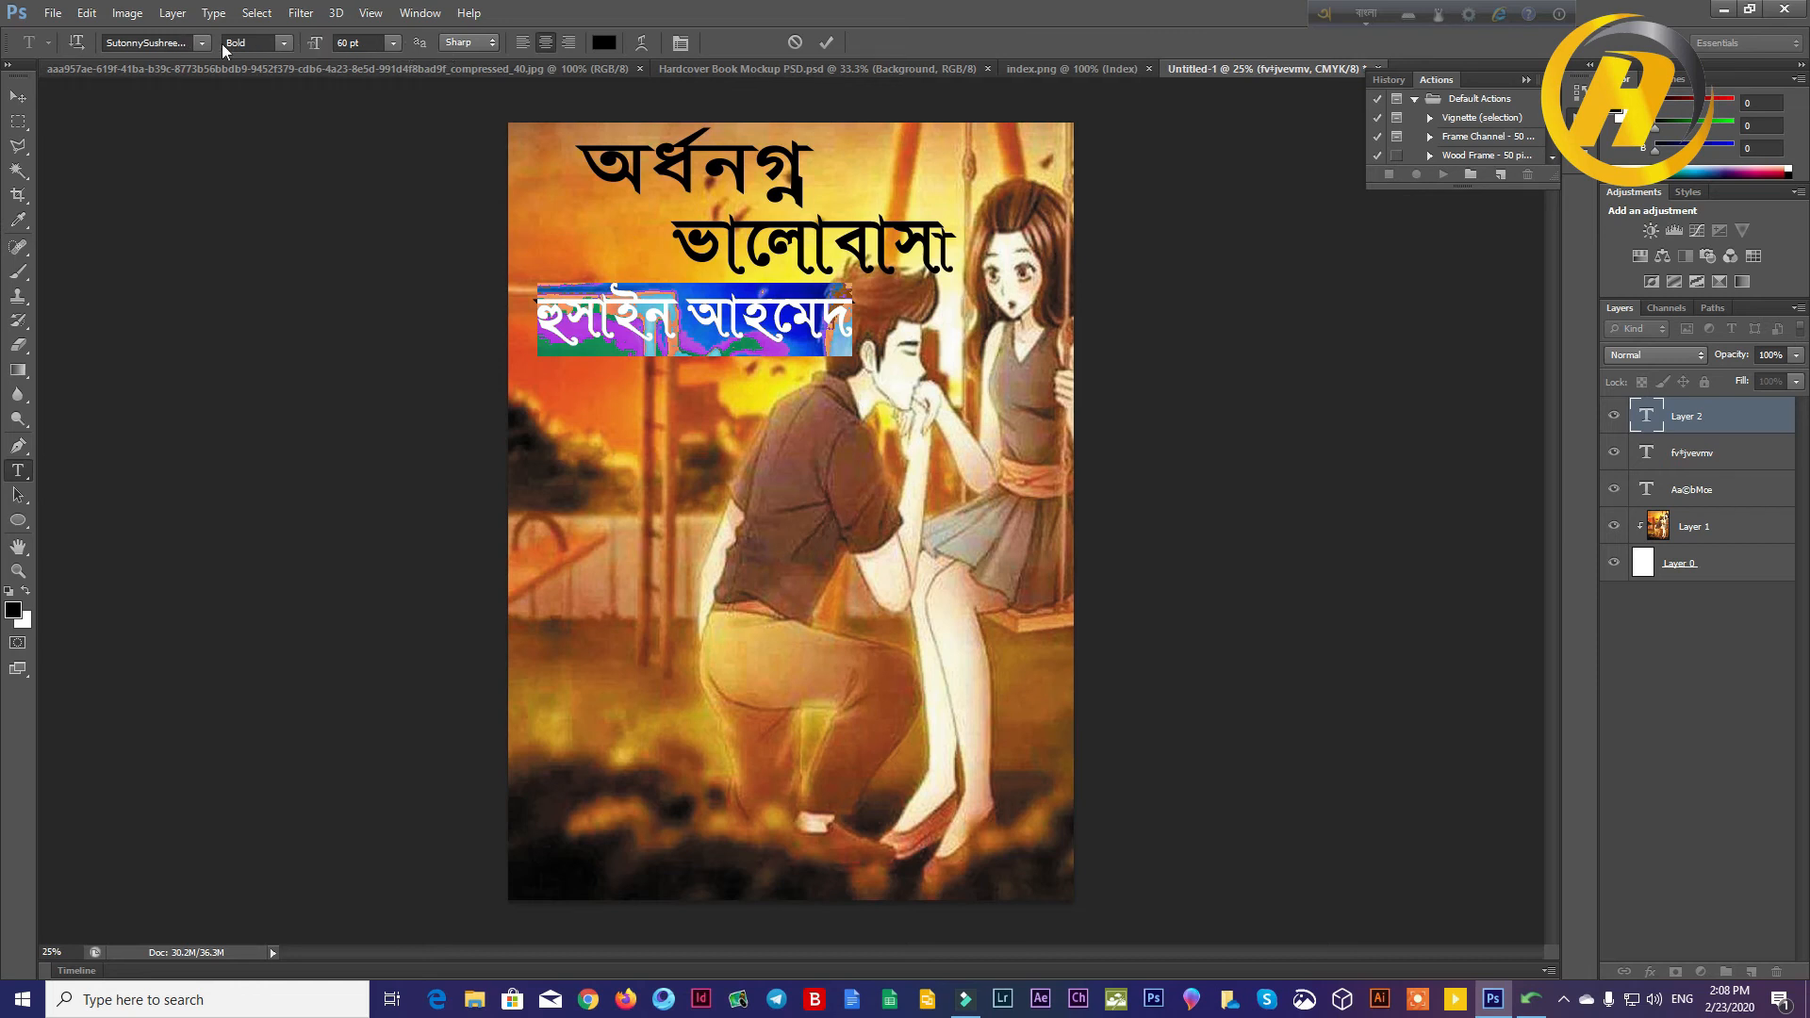
drag(308, 49, 294, 189)
click(18, 98)
drag(694, 320, 906, 317)
click(1054, 447)
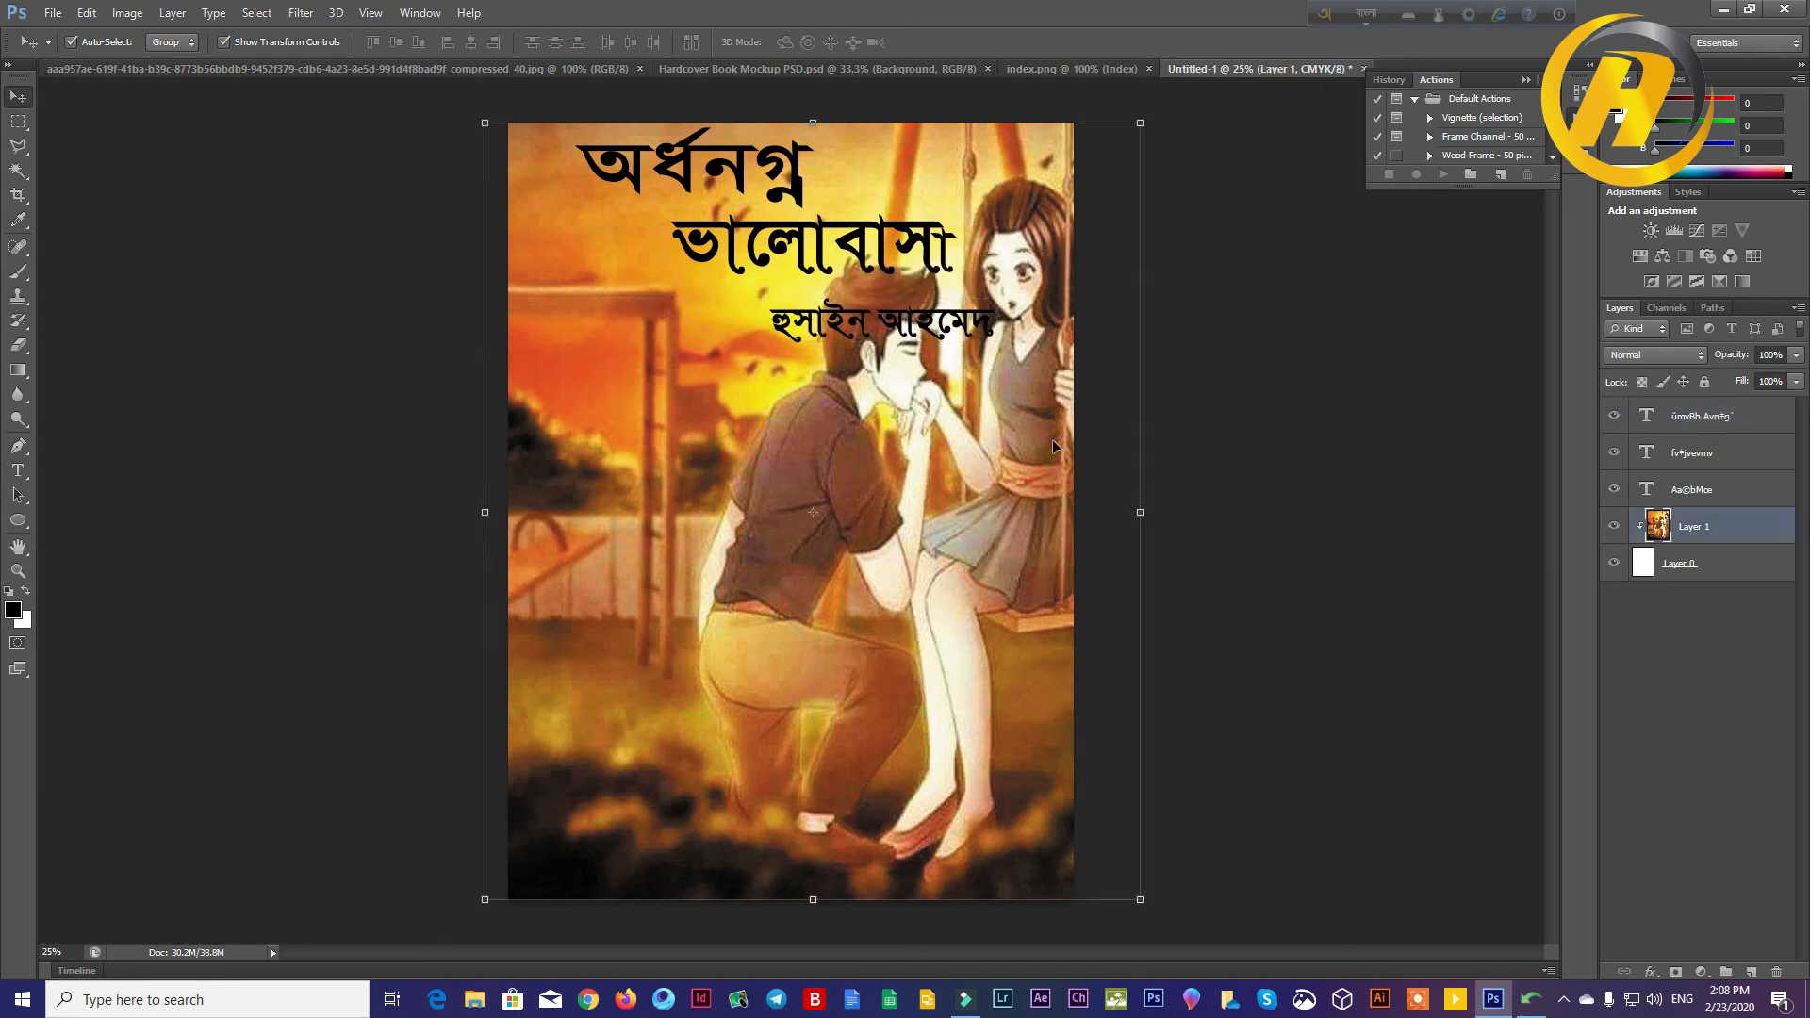
click(1301, 404)
Step: Shift both title words and the author's name to the left into a staggered arrangement near the cover's upper edge
drag(689, 166, 636, 174)
drag(873, 238, 828, 230)
drag(912, 330, 886, 316)
click(1254, 502)
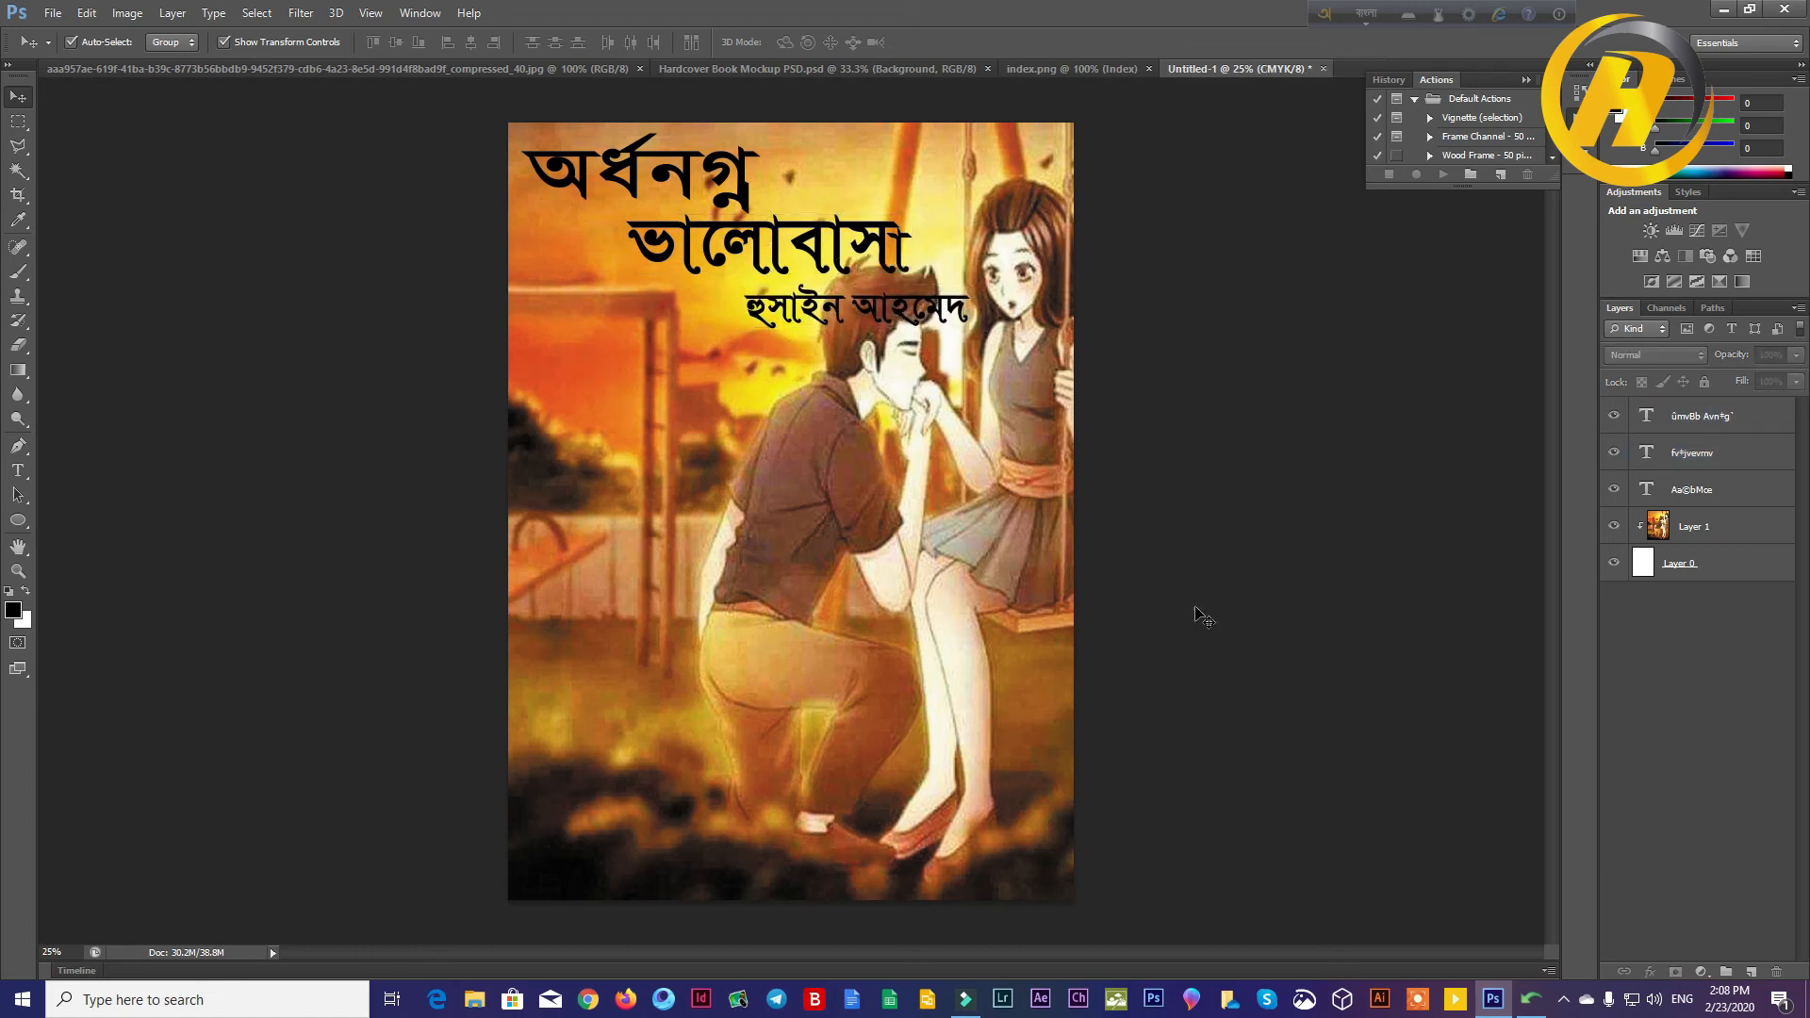
Step: Select the white background around the publisher logo in index.png with the Magic Wand and enlarge the view to 300%
click(1065, 70)
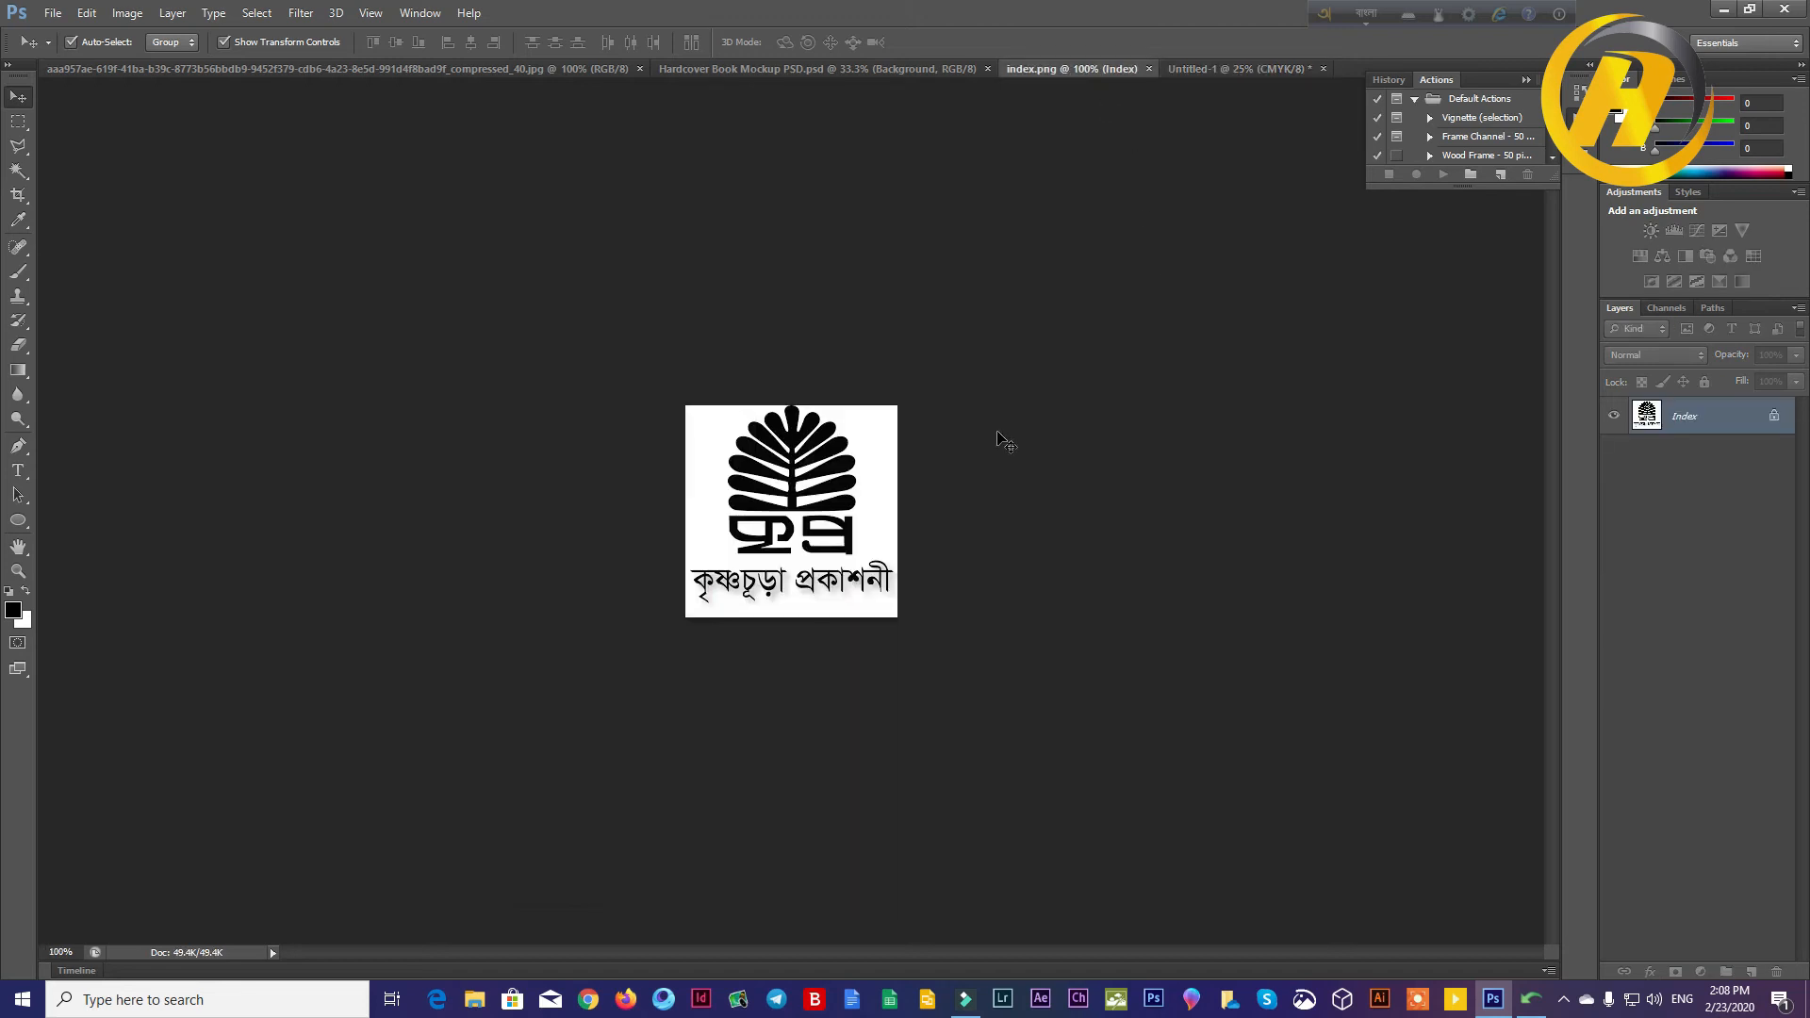
click(27, 173)
click(713, 435)
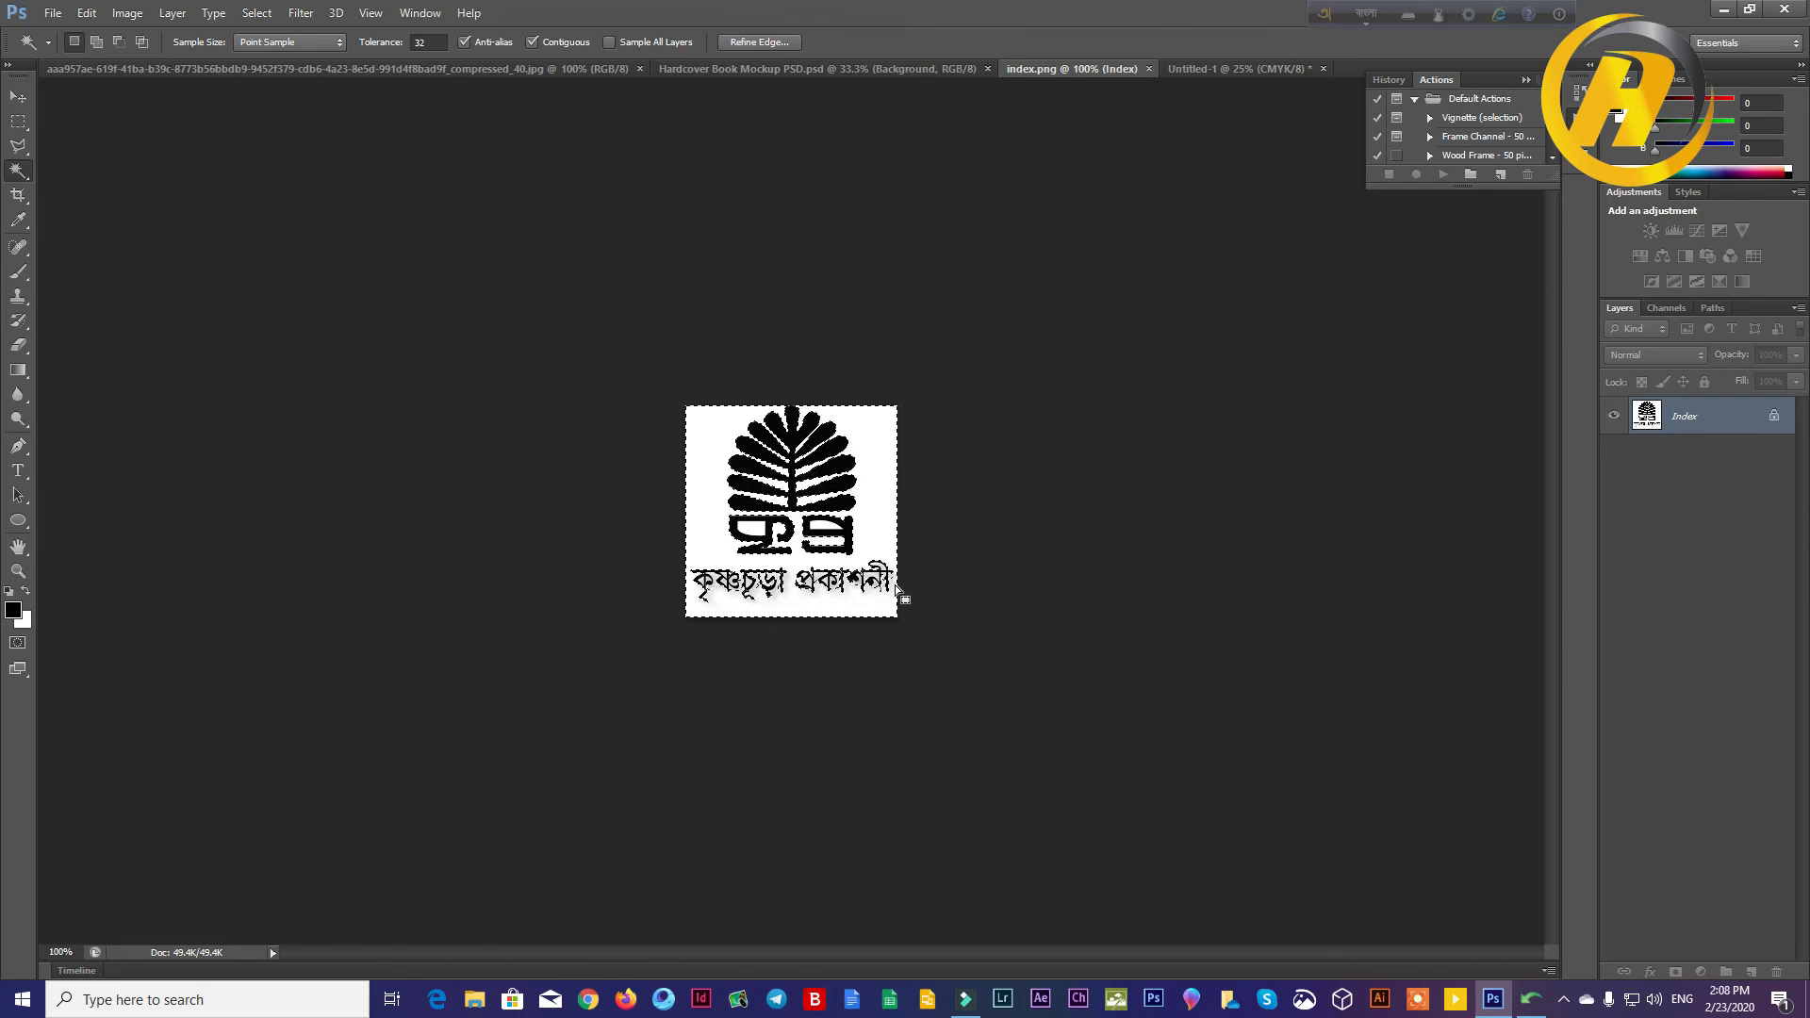
key(ctrl+plus)
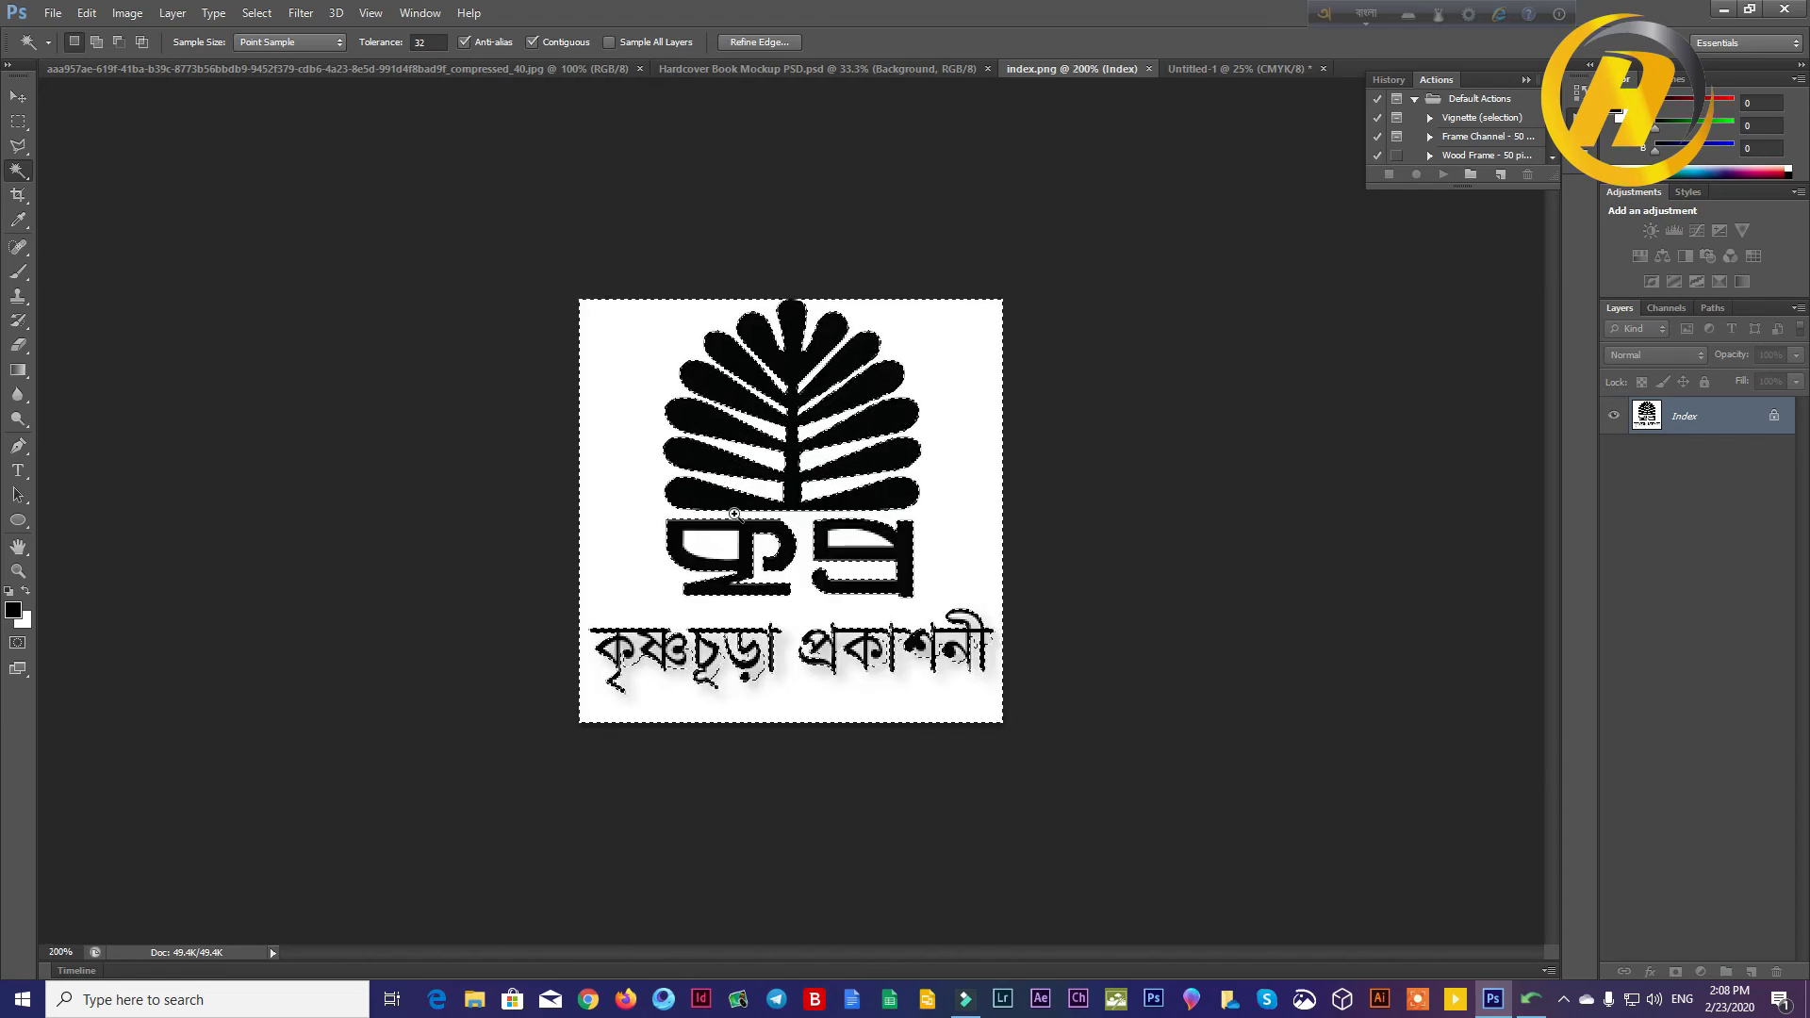
key(ctrl+plus)
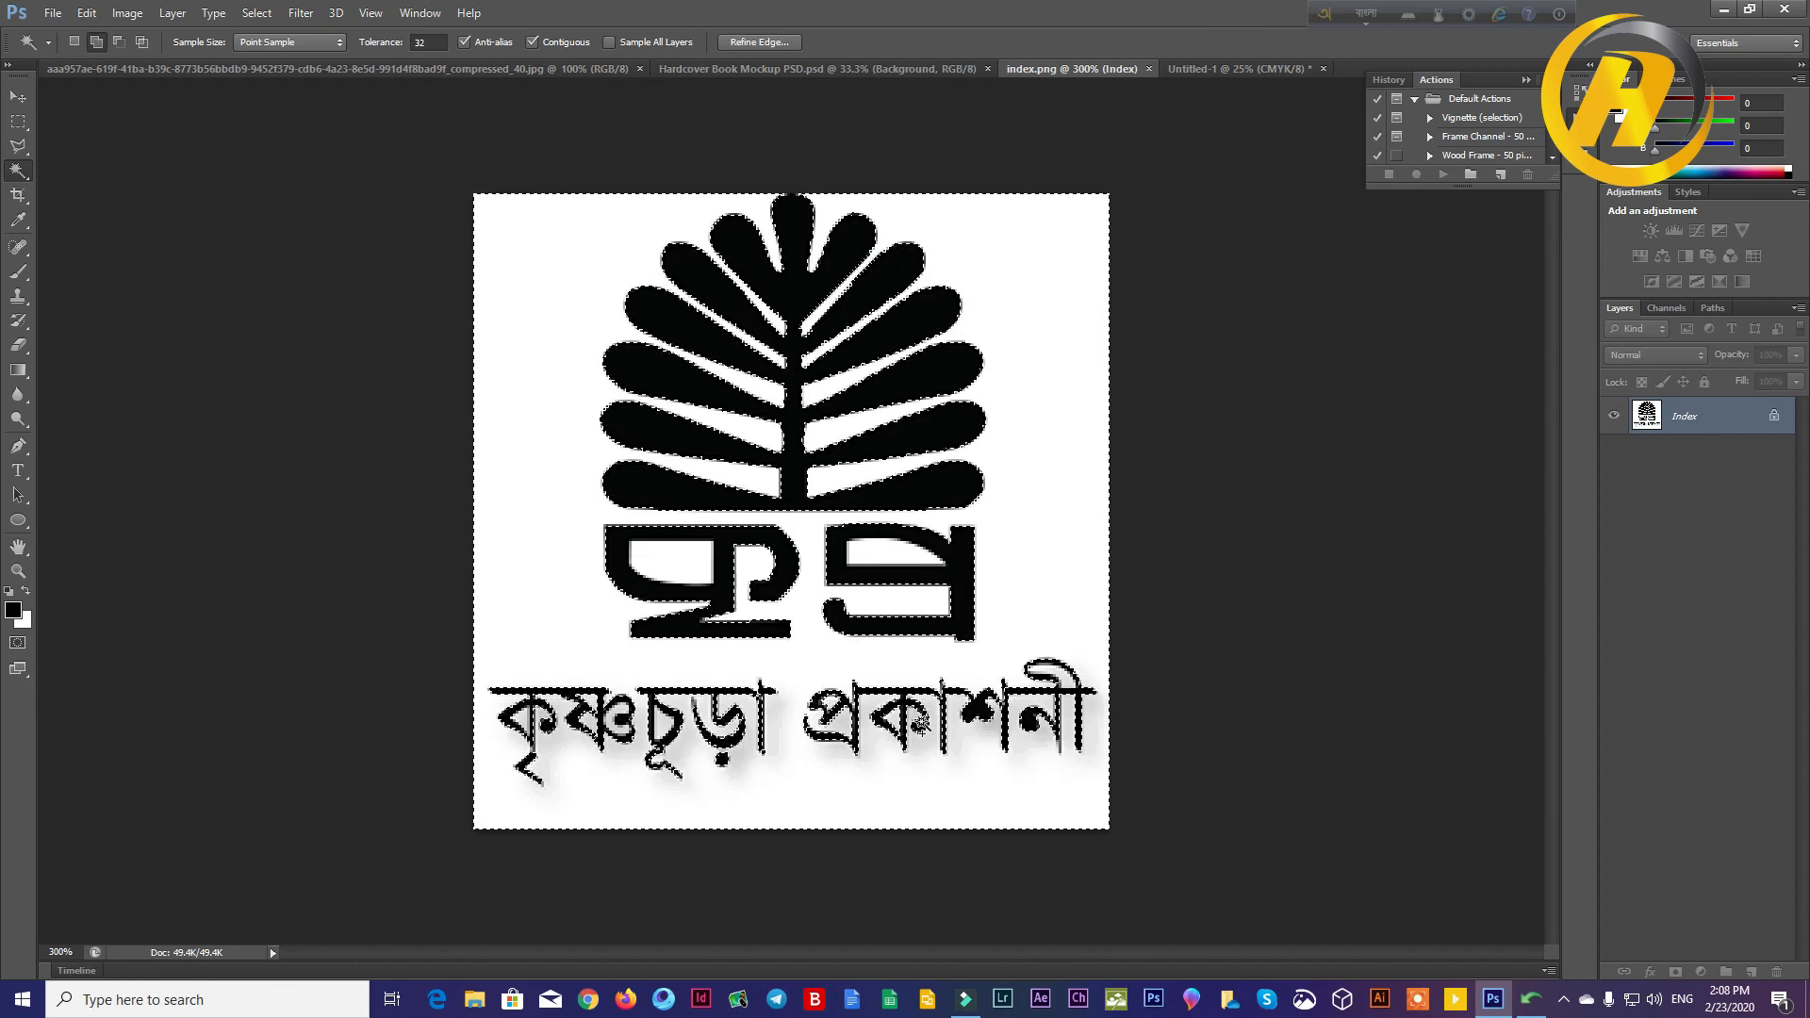
Step: Invert the selection so it covers the publisher logo, and move the logo into the Untitled-1 cover document
right_click(1032, 716)
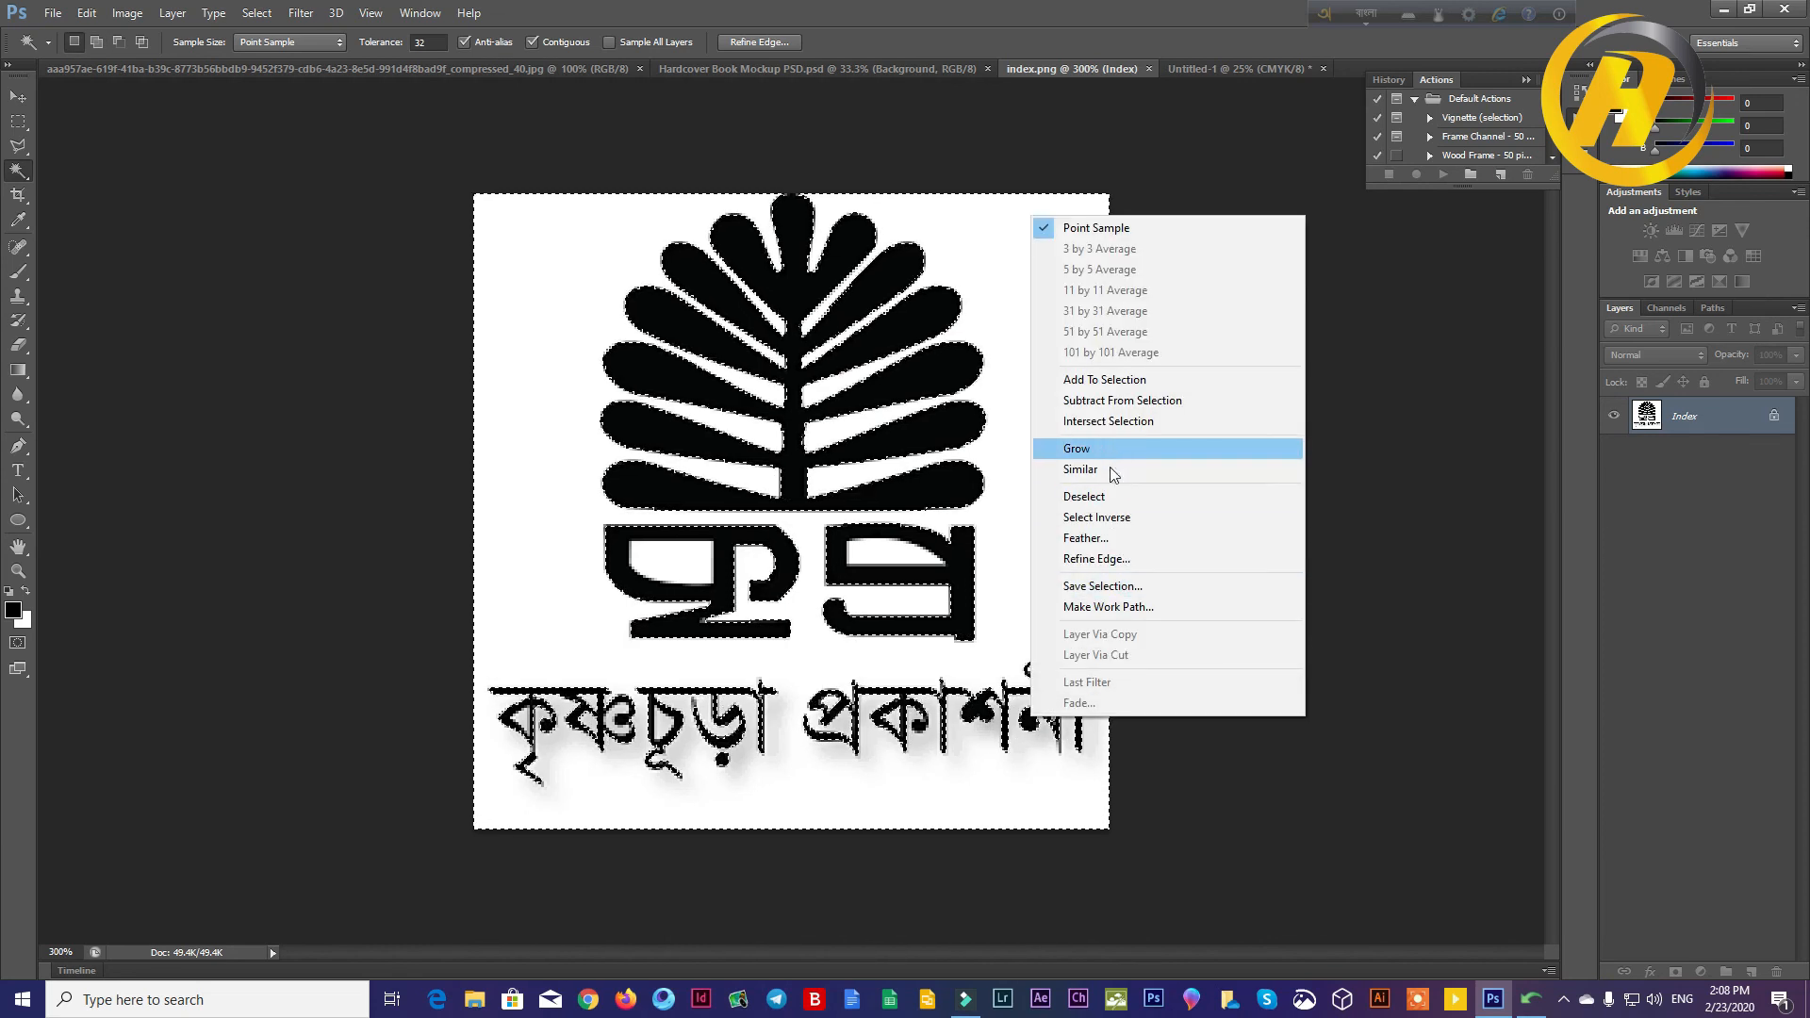
click(1098, 517)
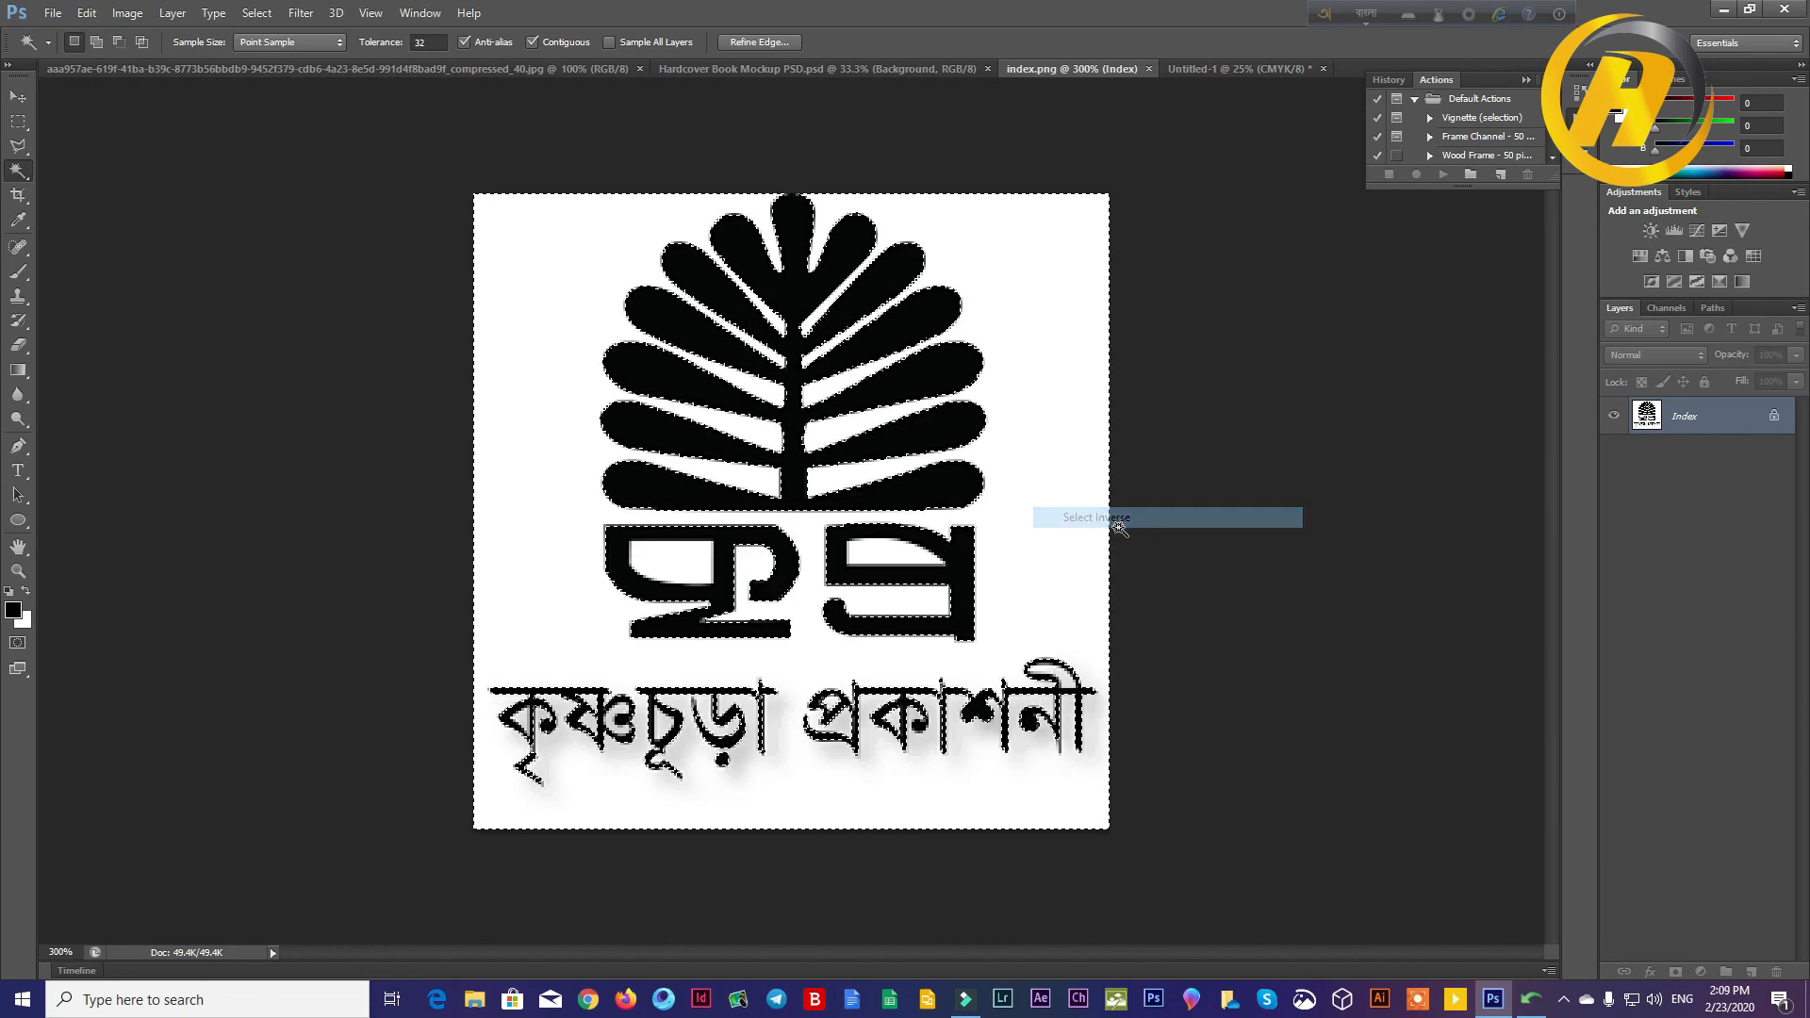
click(17, 98)
drag(672, 351, 926, 521)
Step: Enlarge the publisher logo to several times its size and place it near the cover's lower-right corner
key(ctrl+t)
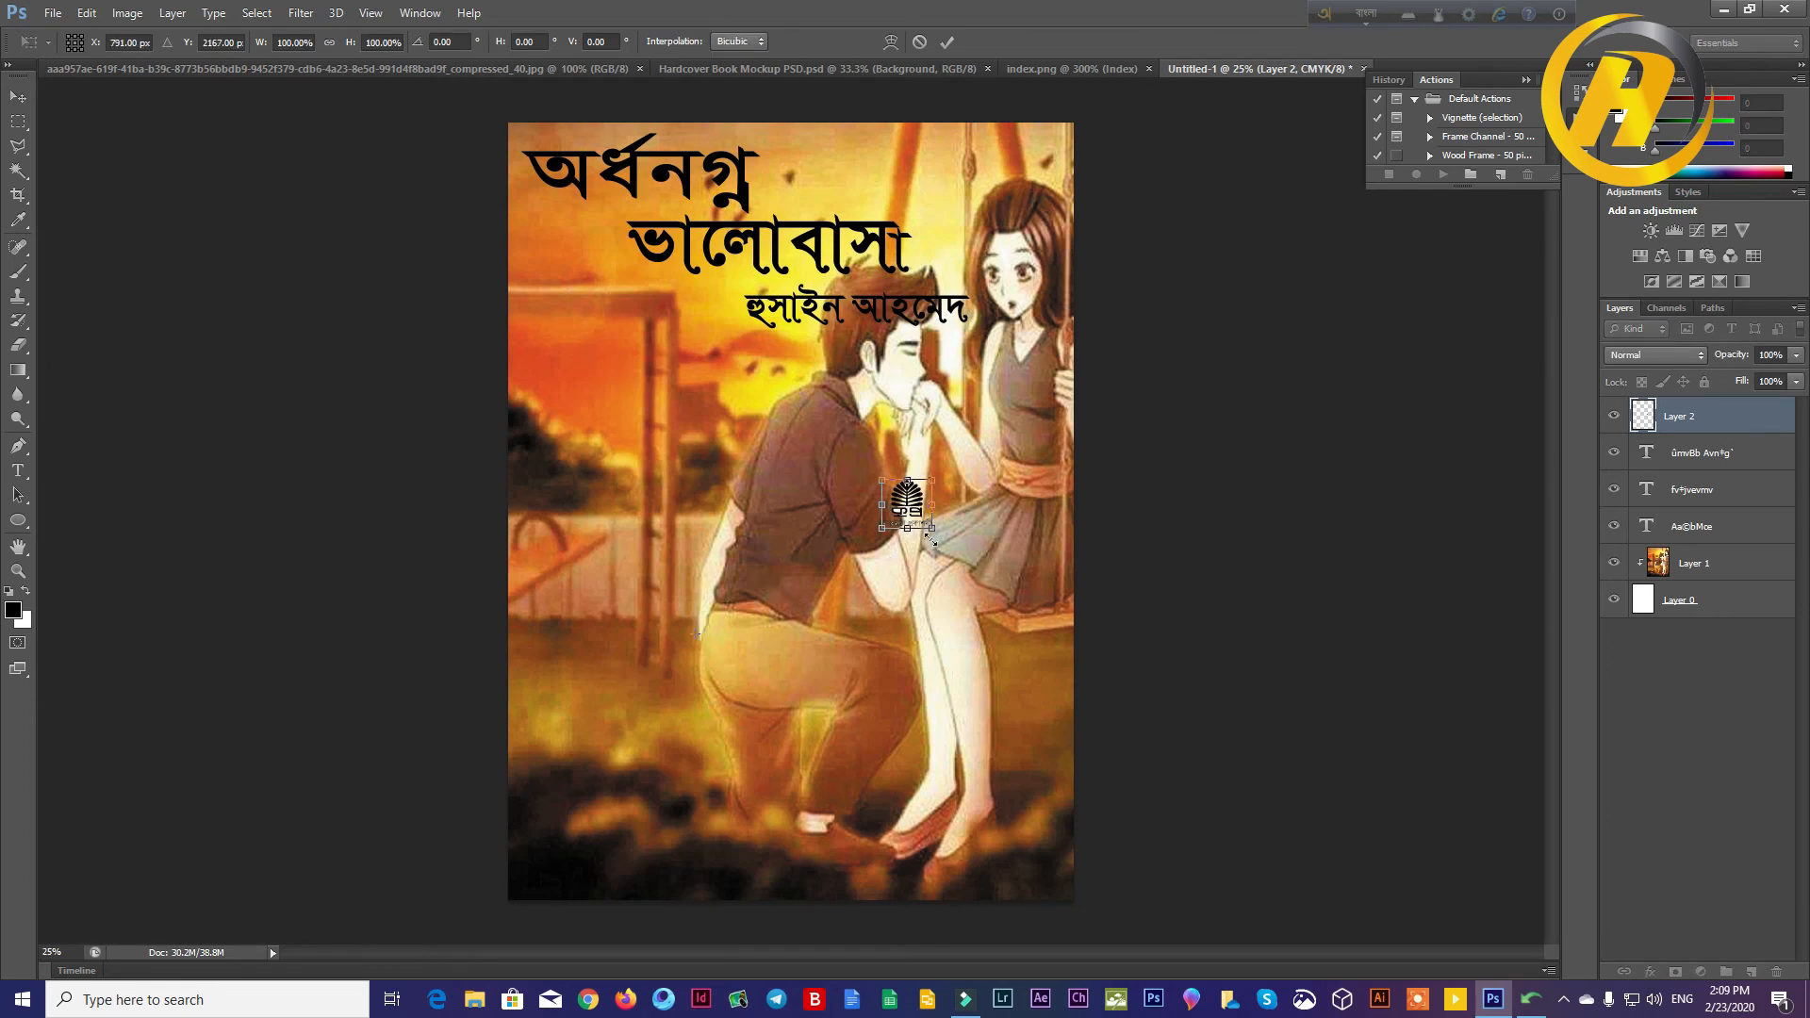
drag(933, 533, 1044, 634)
drag(919, 591, 658, 754)
drag(973, 747, 1014, 737)
key(Return)
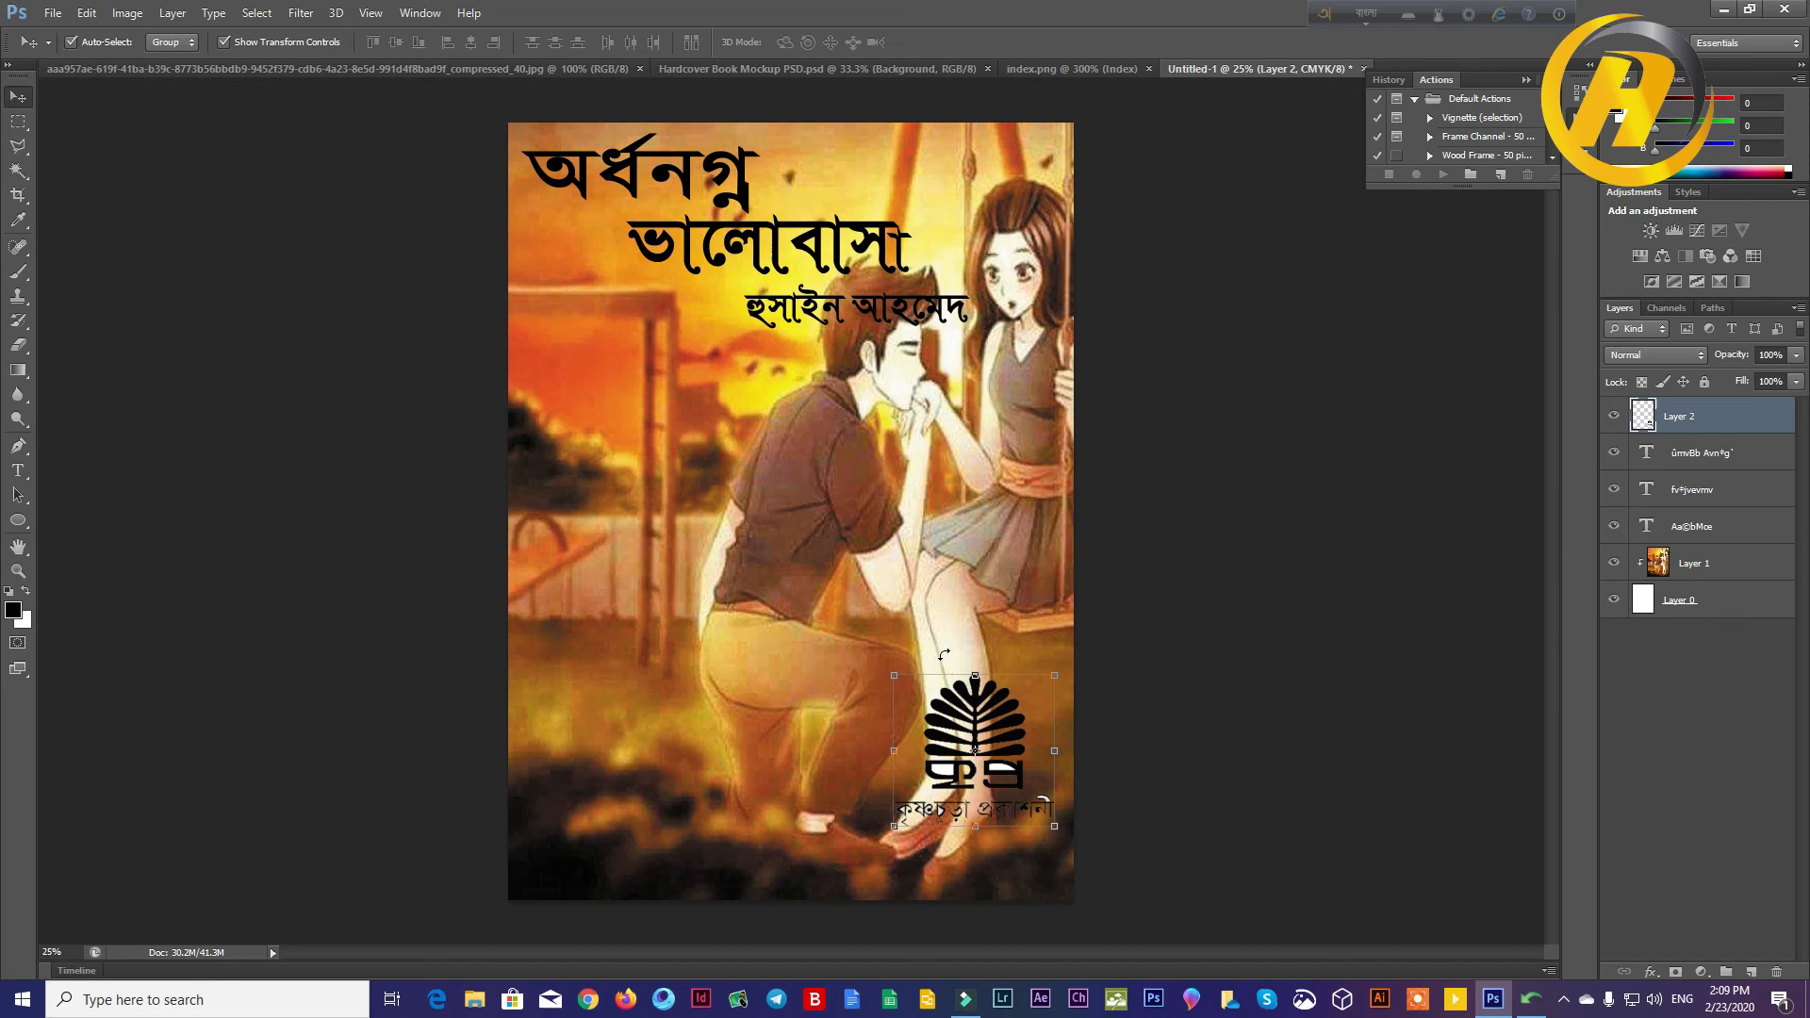
click(1332, 451)
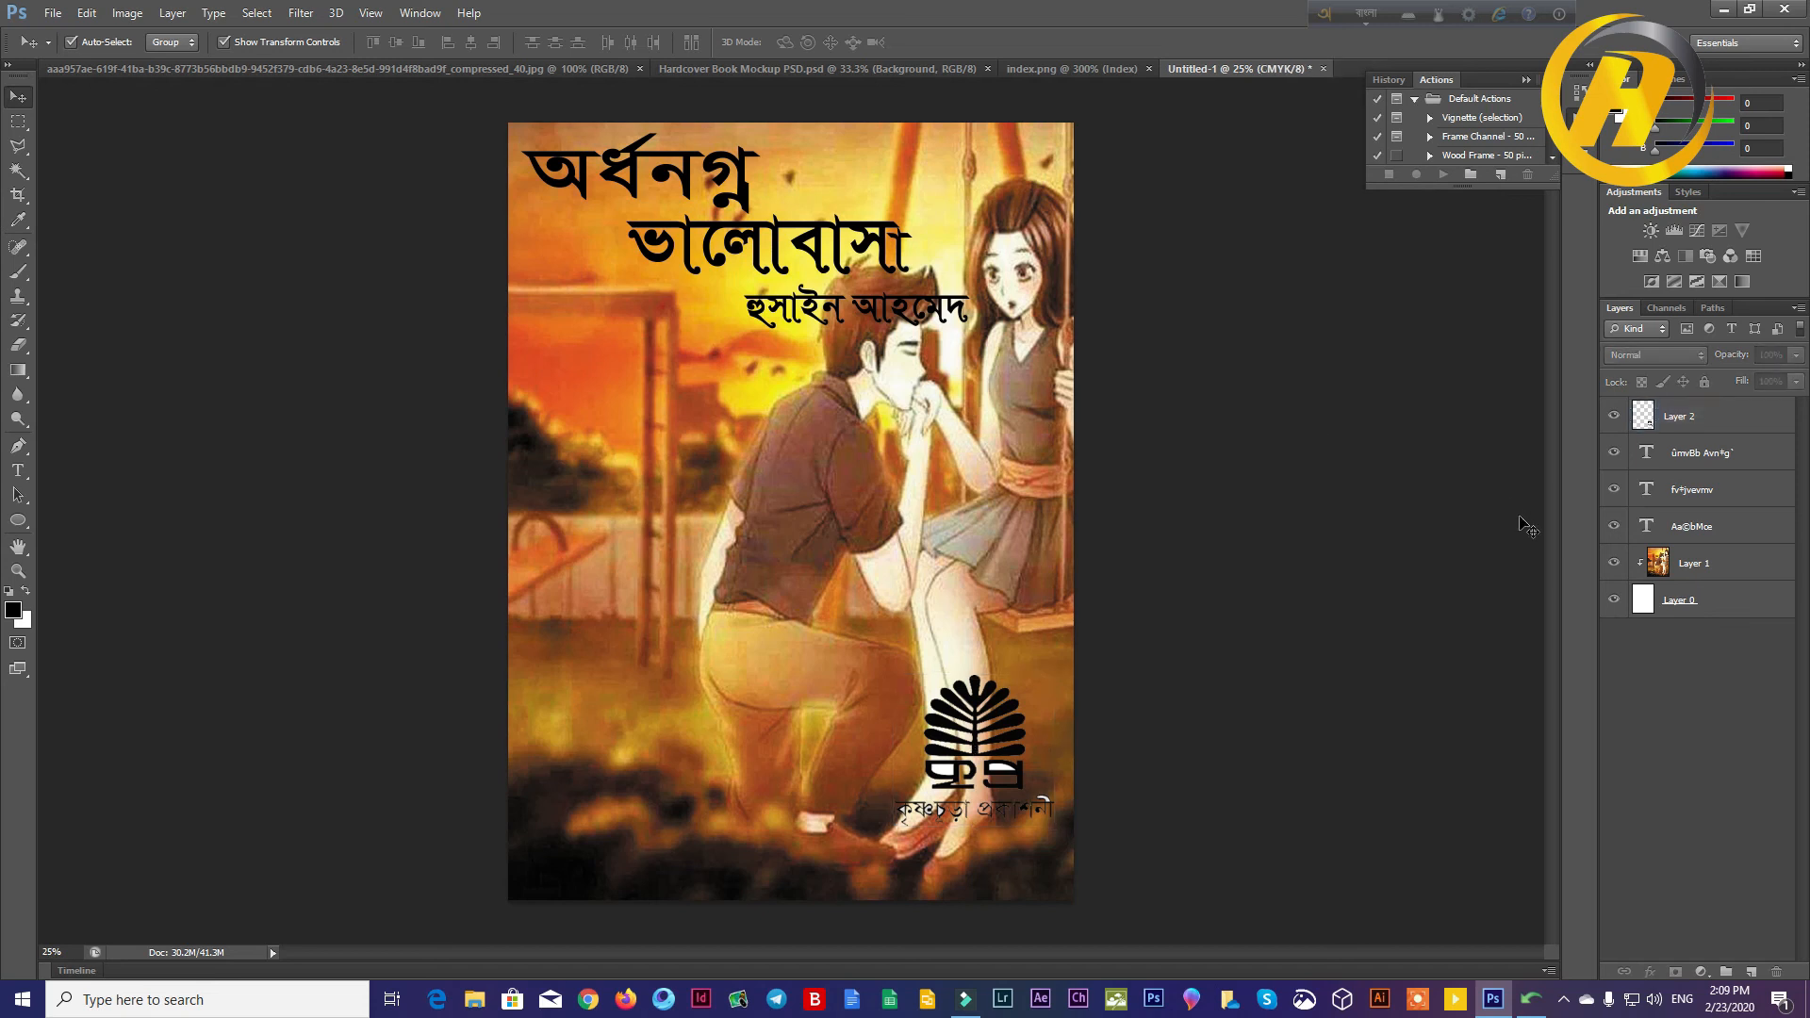
Step: Group all layers of the cover design, from Layer 2 down to Layer 0
click(1670, 426)
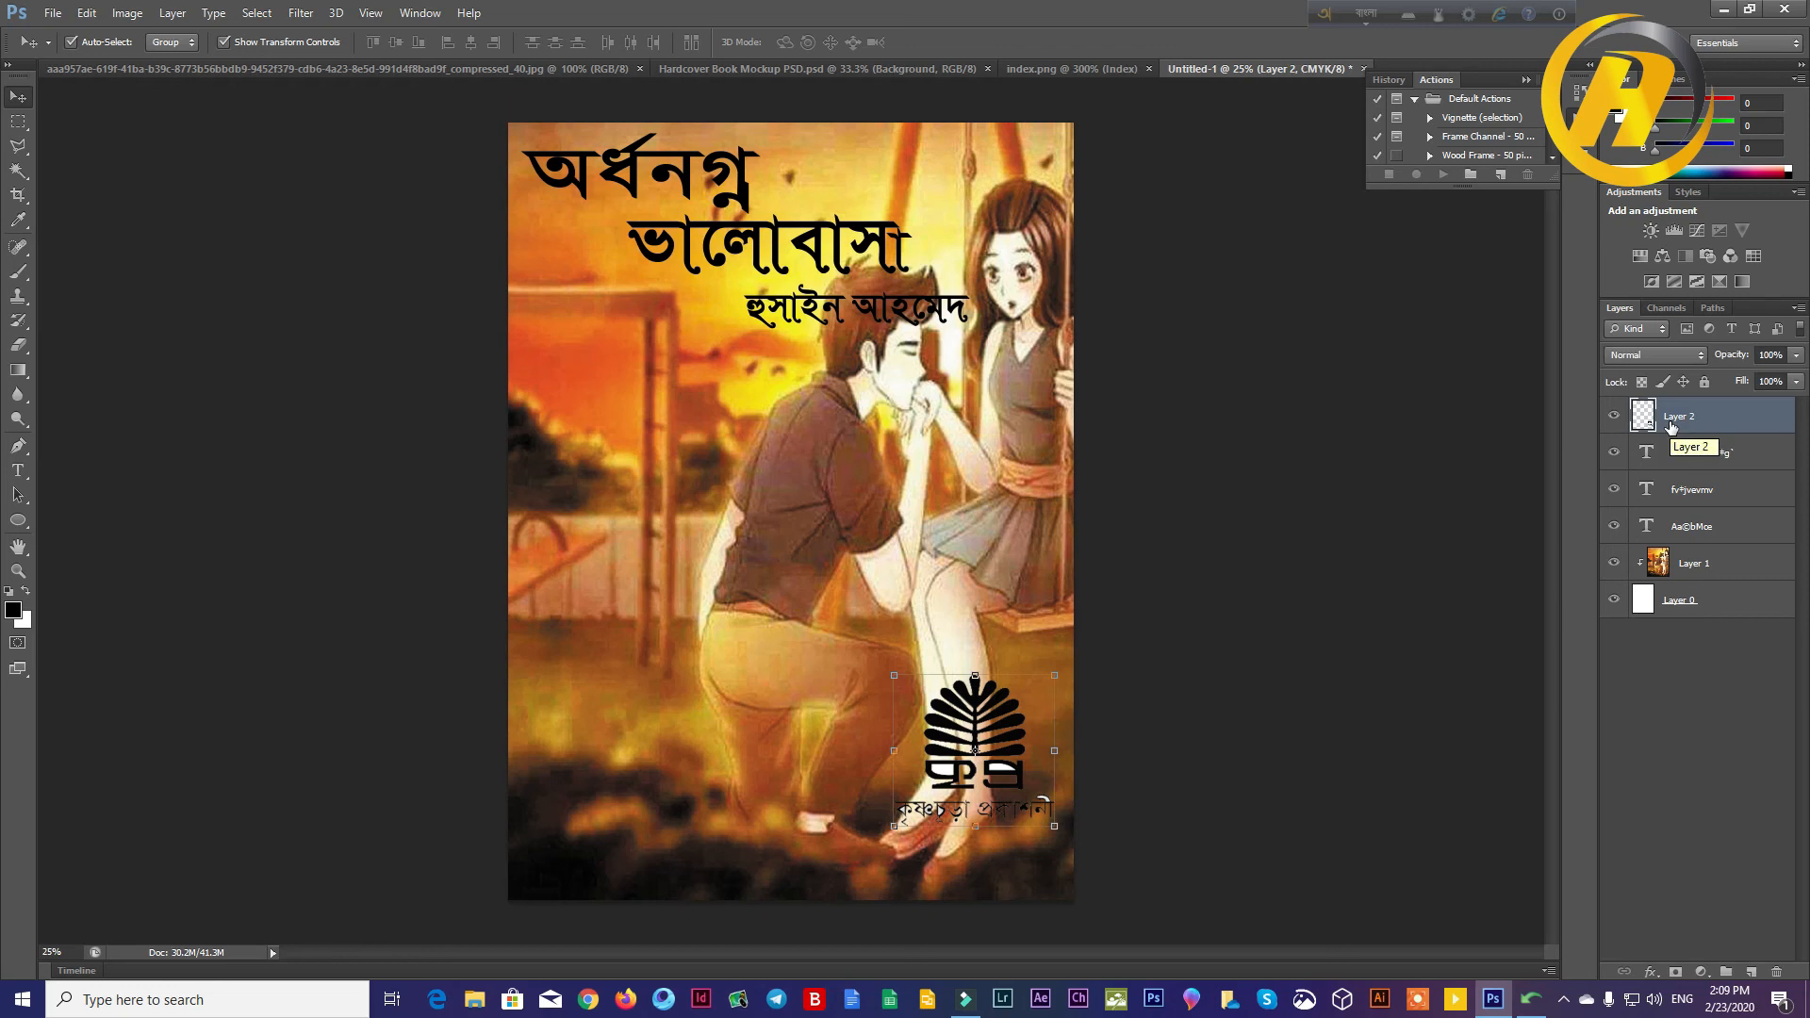
ctrl+click(1679, 464)
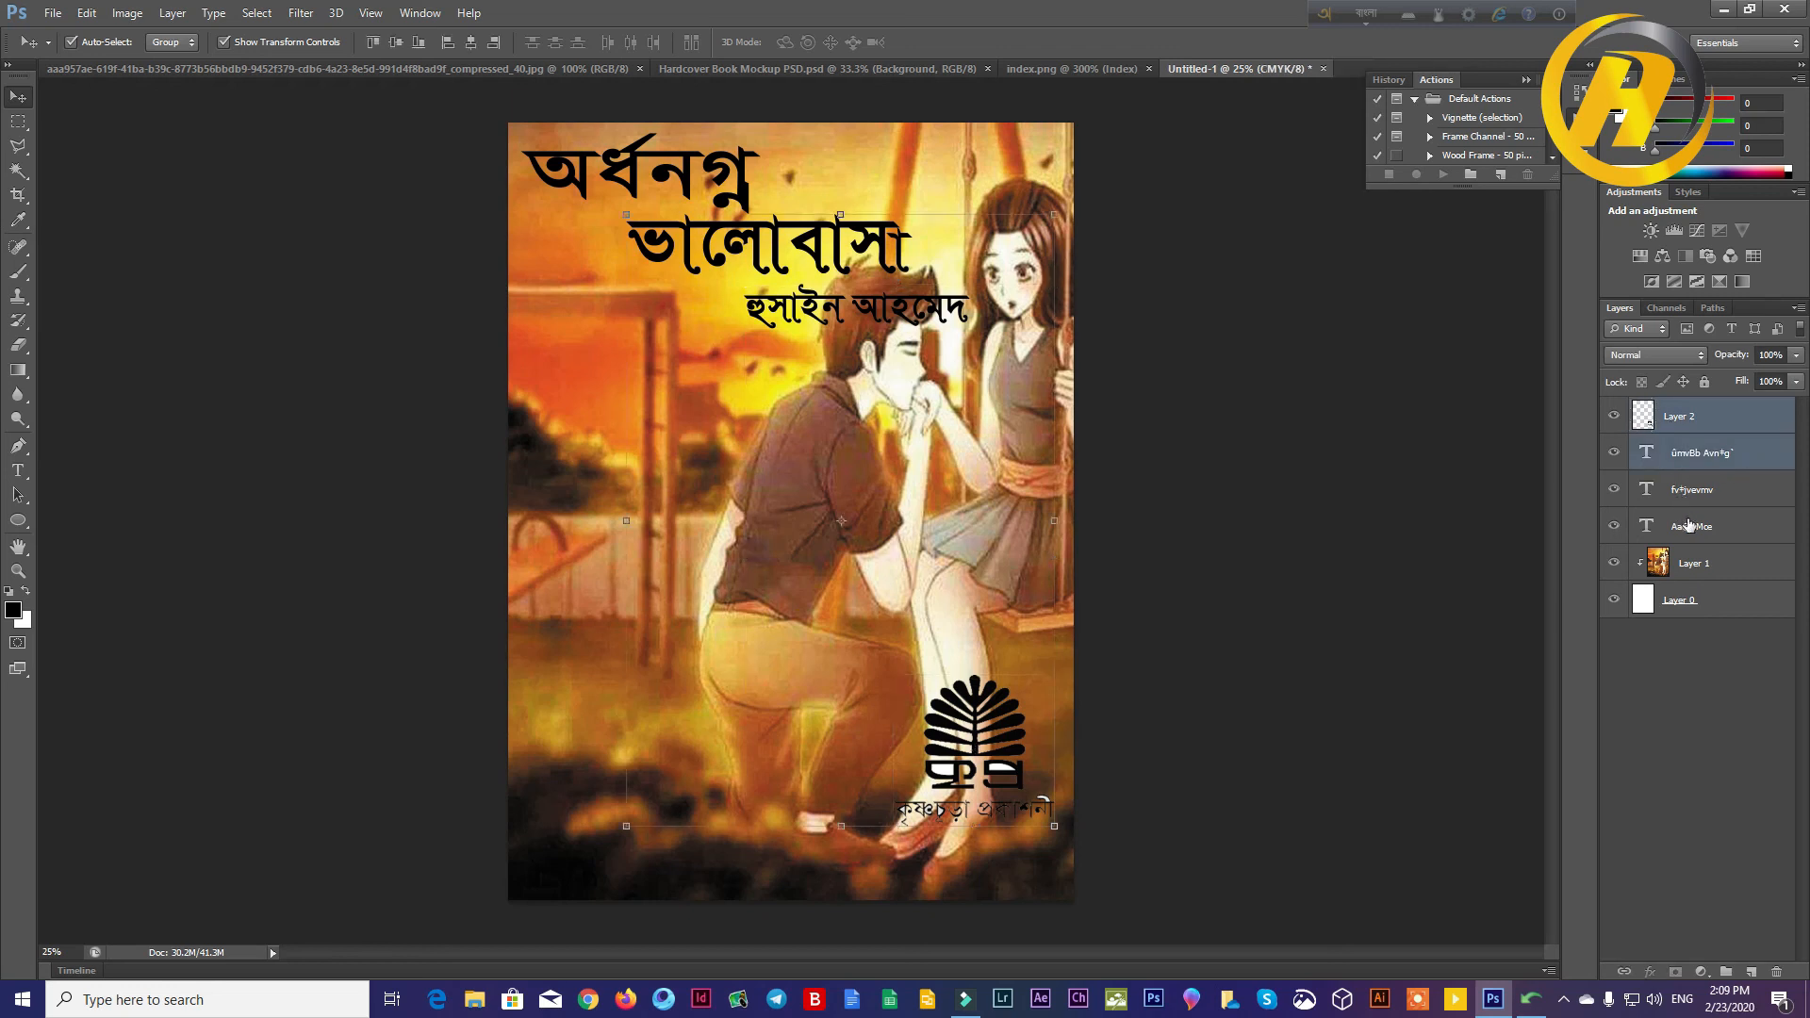
ctrl+click(1686, 495)
ctrl+click(1688, 528)
ctrl+click(1689, 569)
ctrl+click(1691, 599)
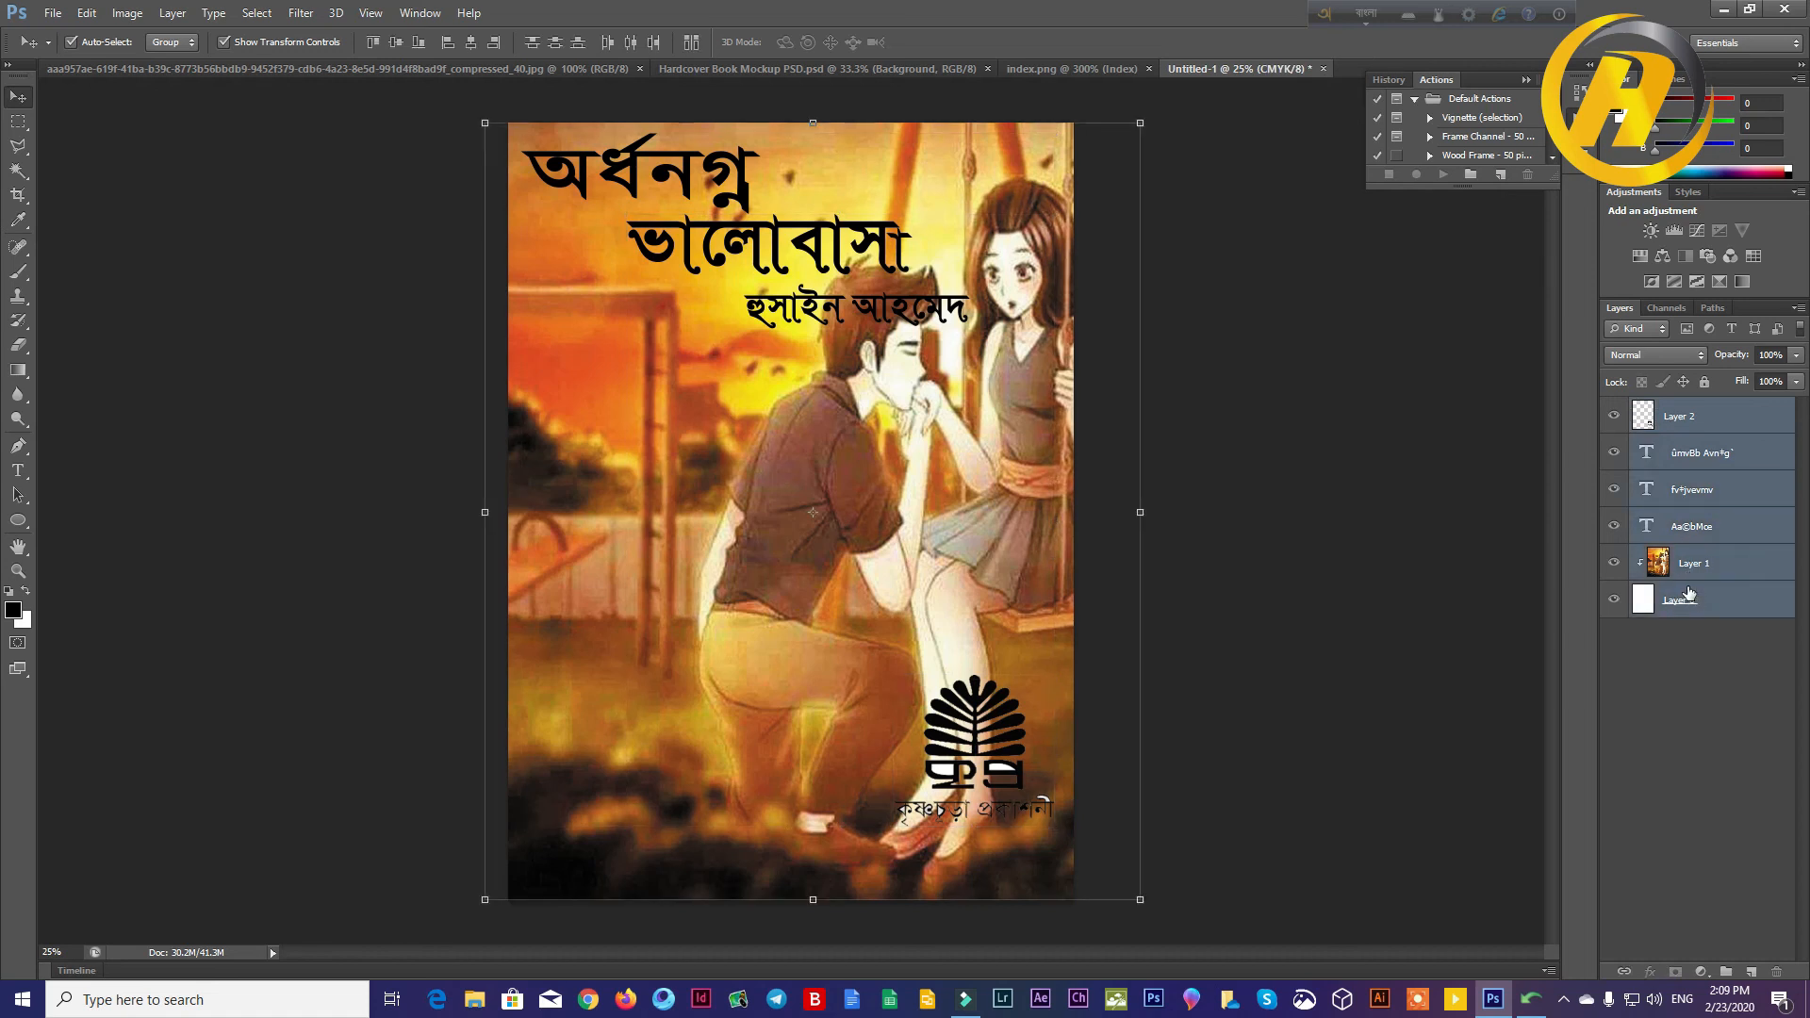
key(ctrl+g)
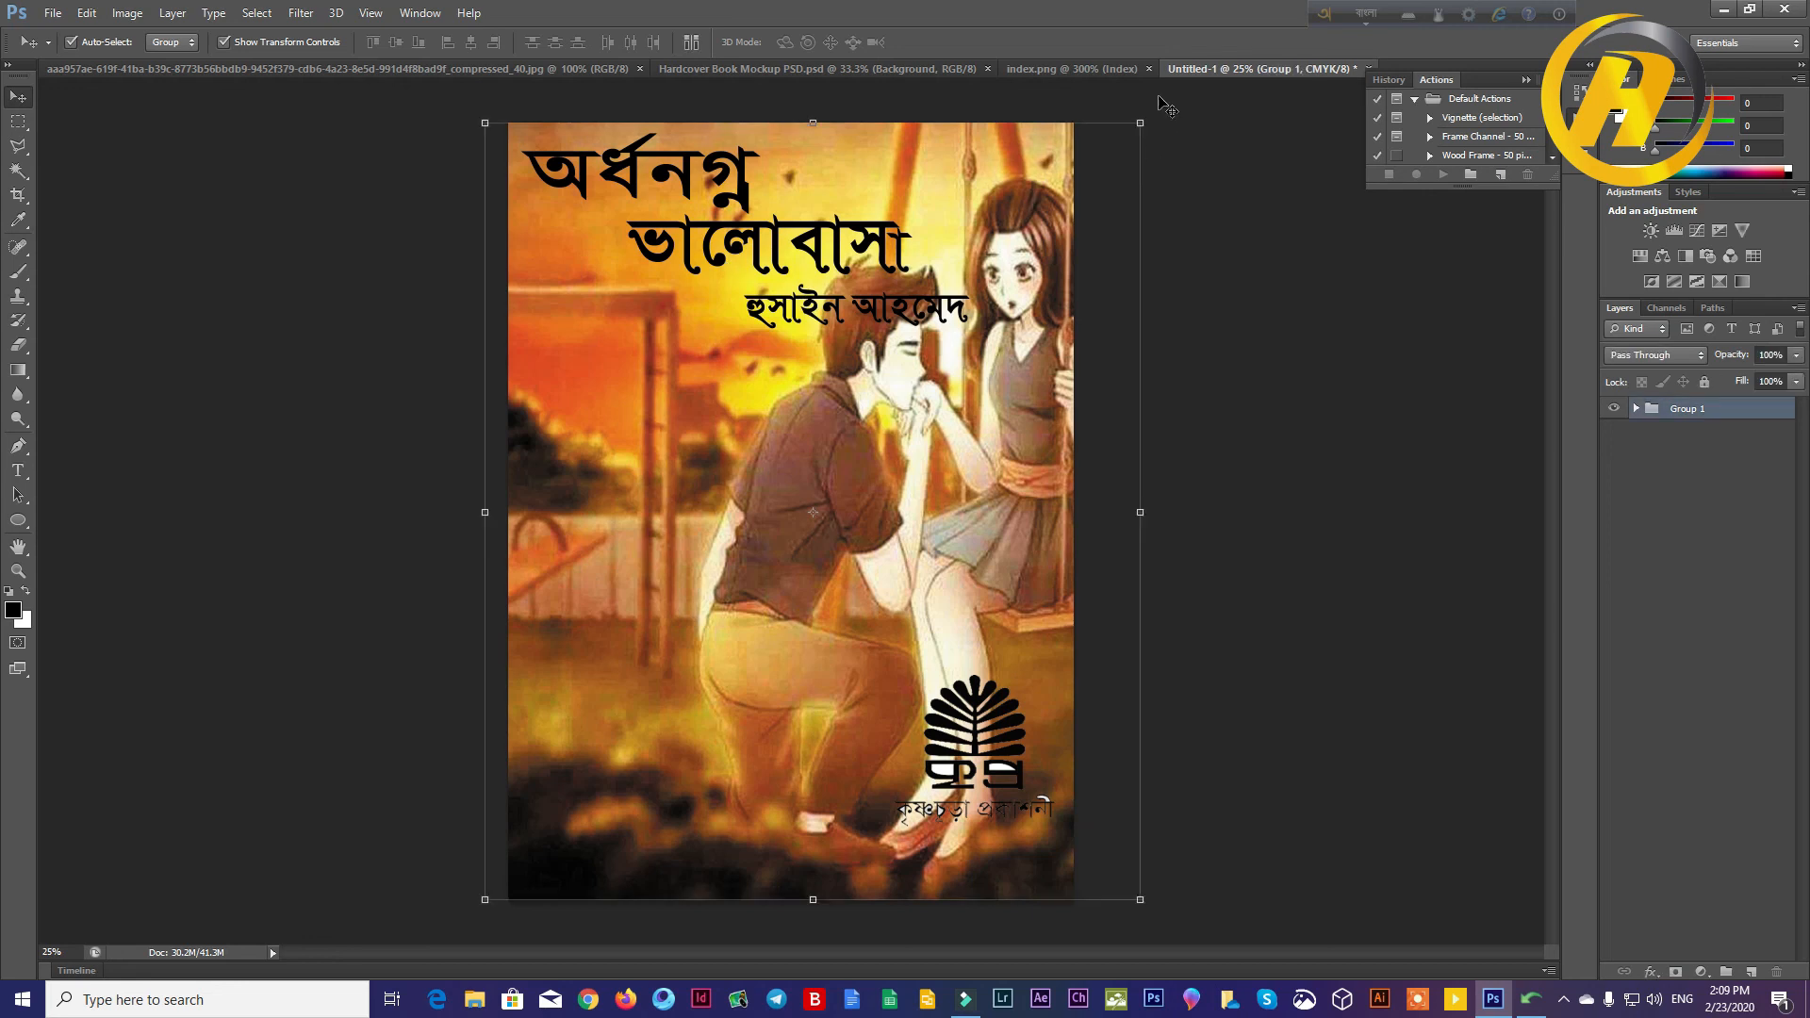
Step: Close index.png and bring up the Hardcover Book Mockup PSD document
click(856, 71)
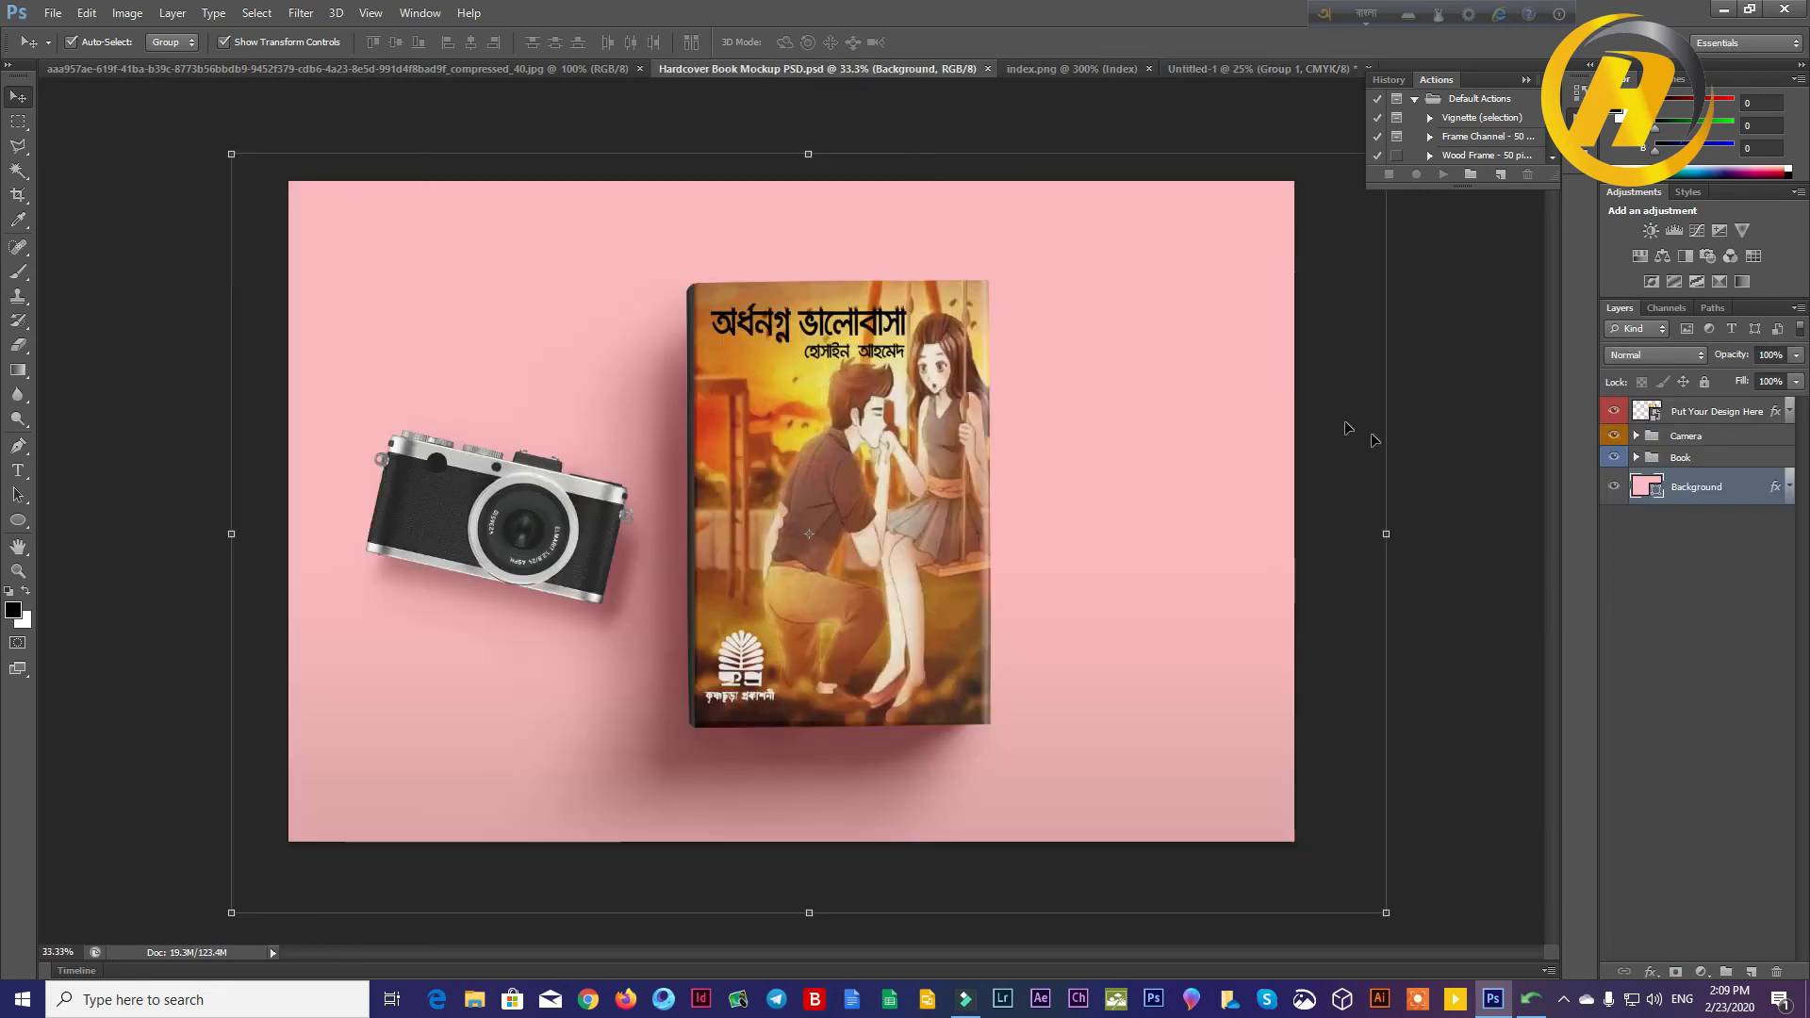
click(1086, 71)
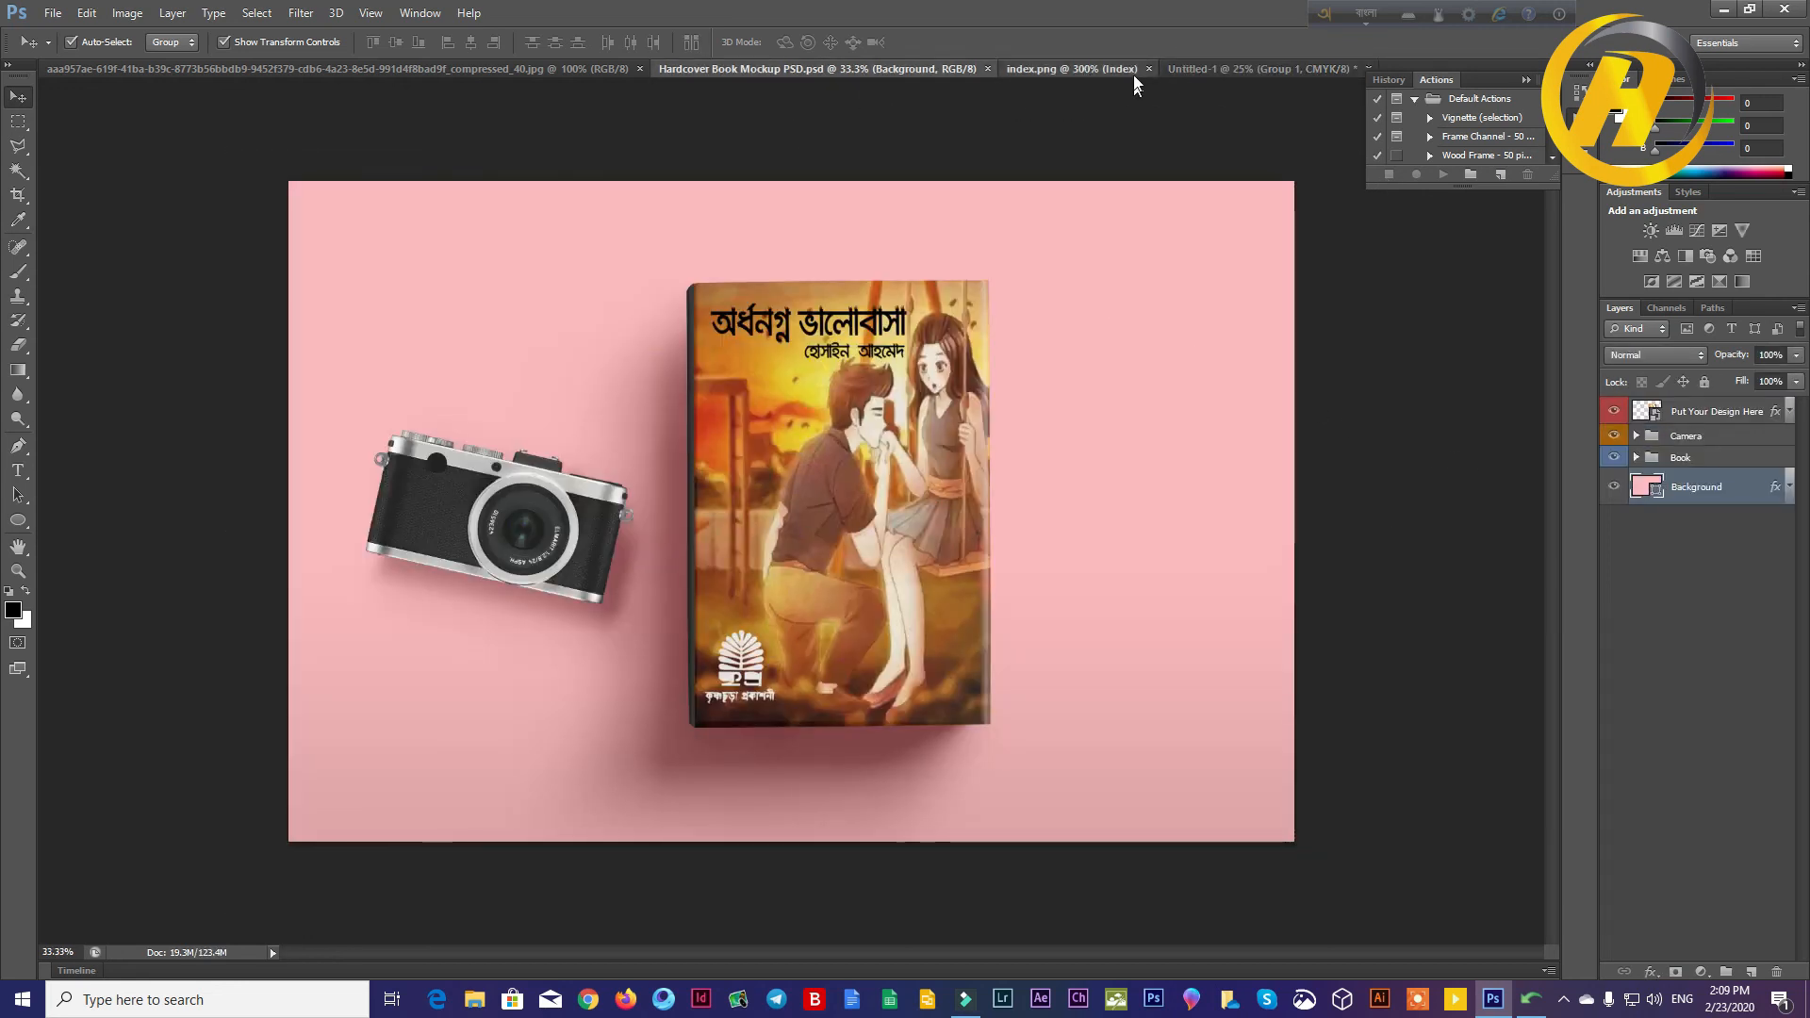
click(1149, 70)
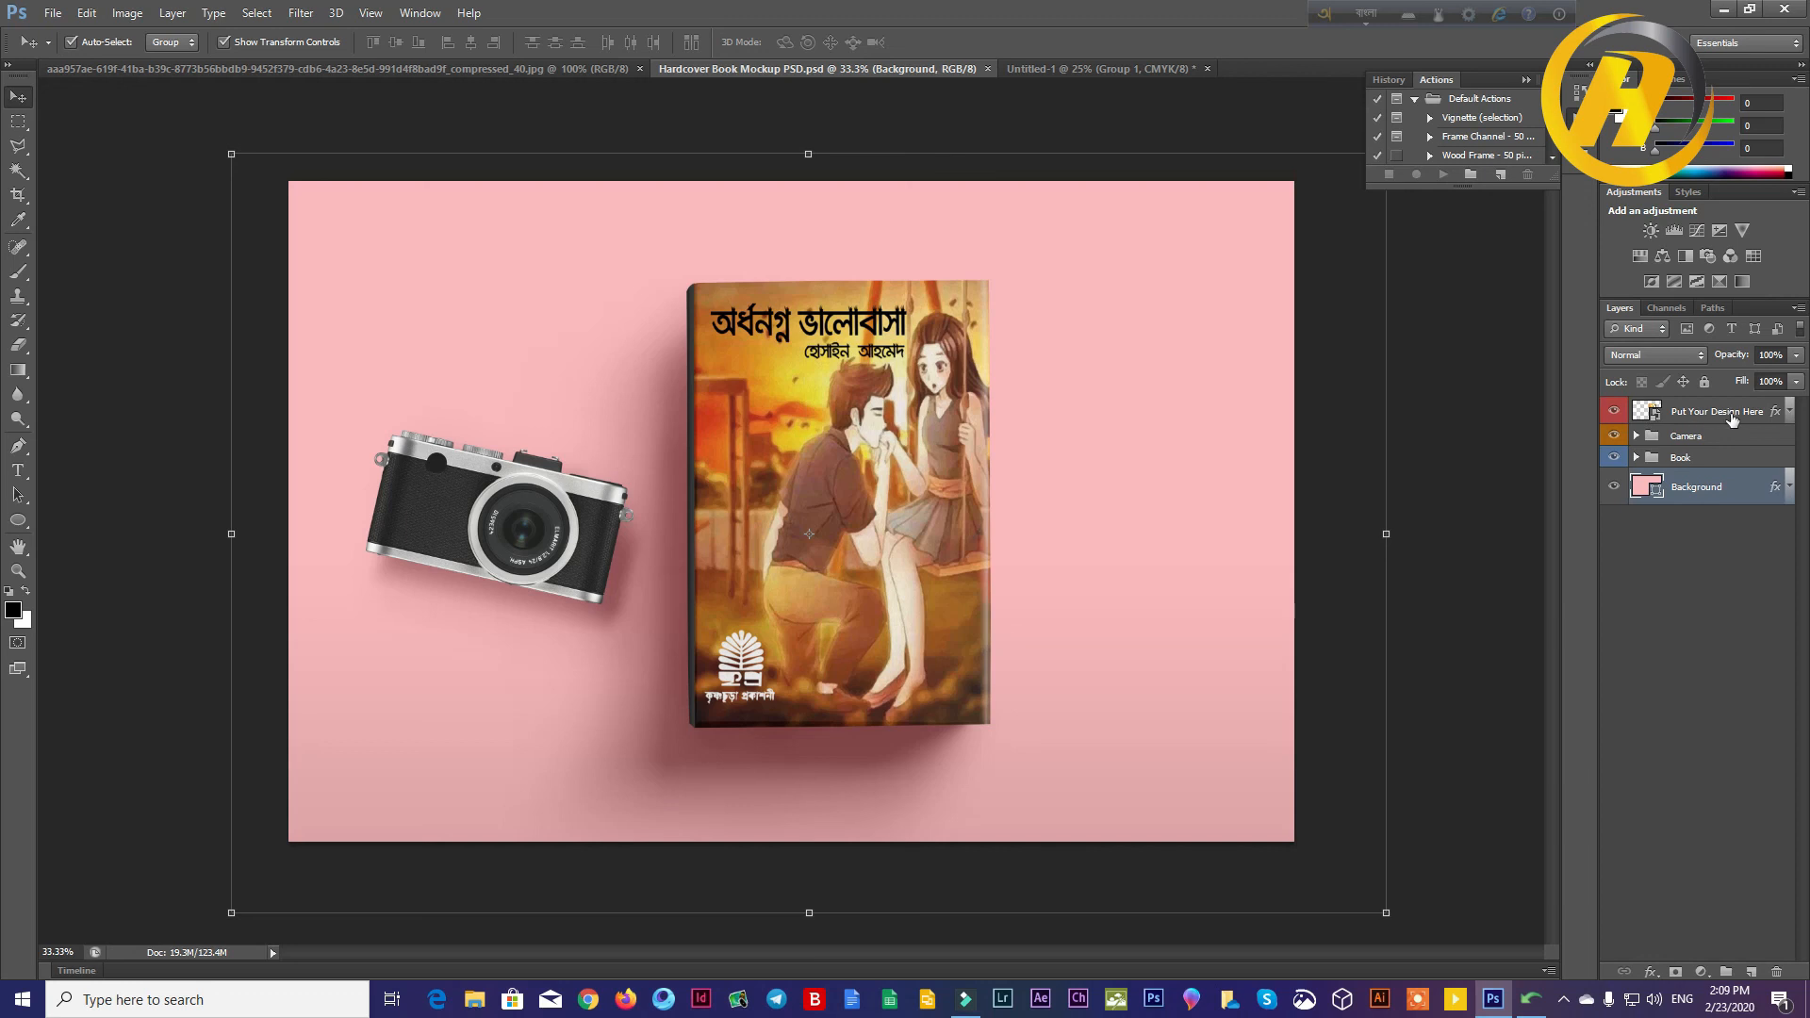
Step: Open the contents of the Put Your Design Here smart object and delete its old cover image
double_click(1659, 417)
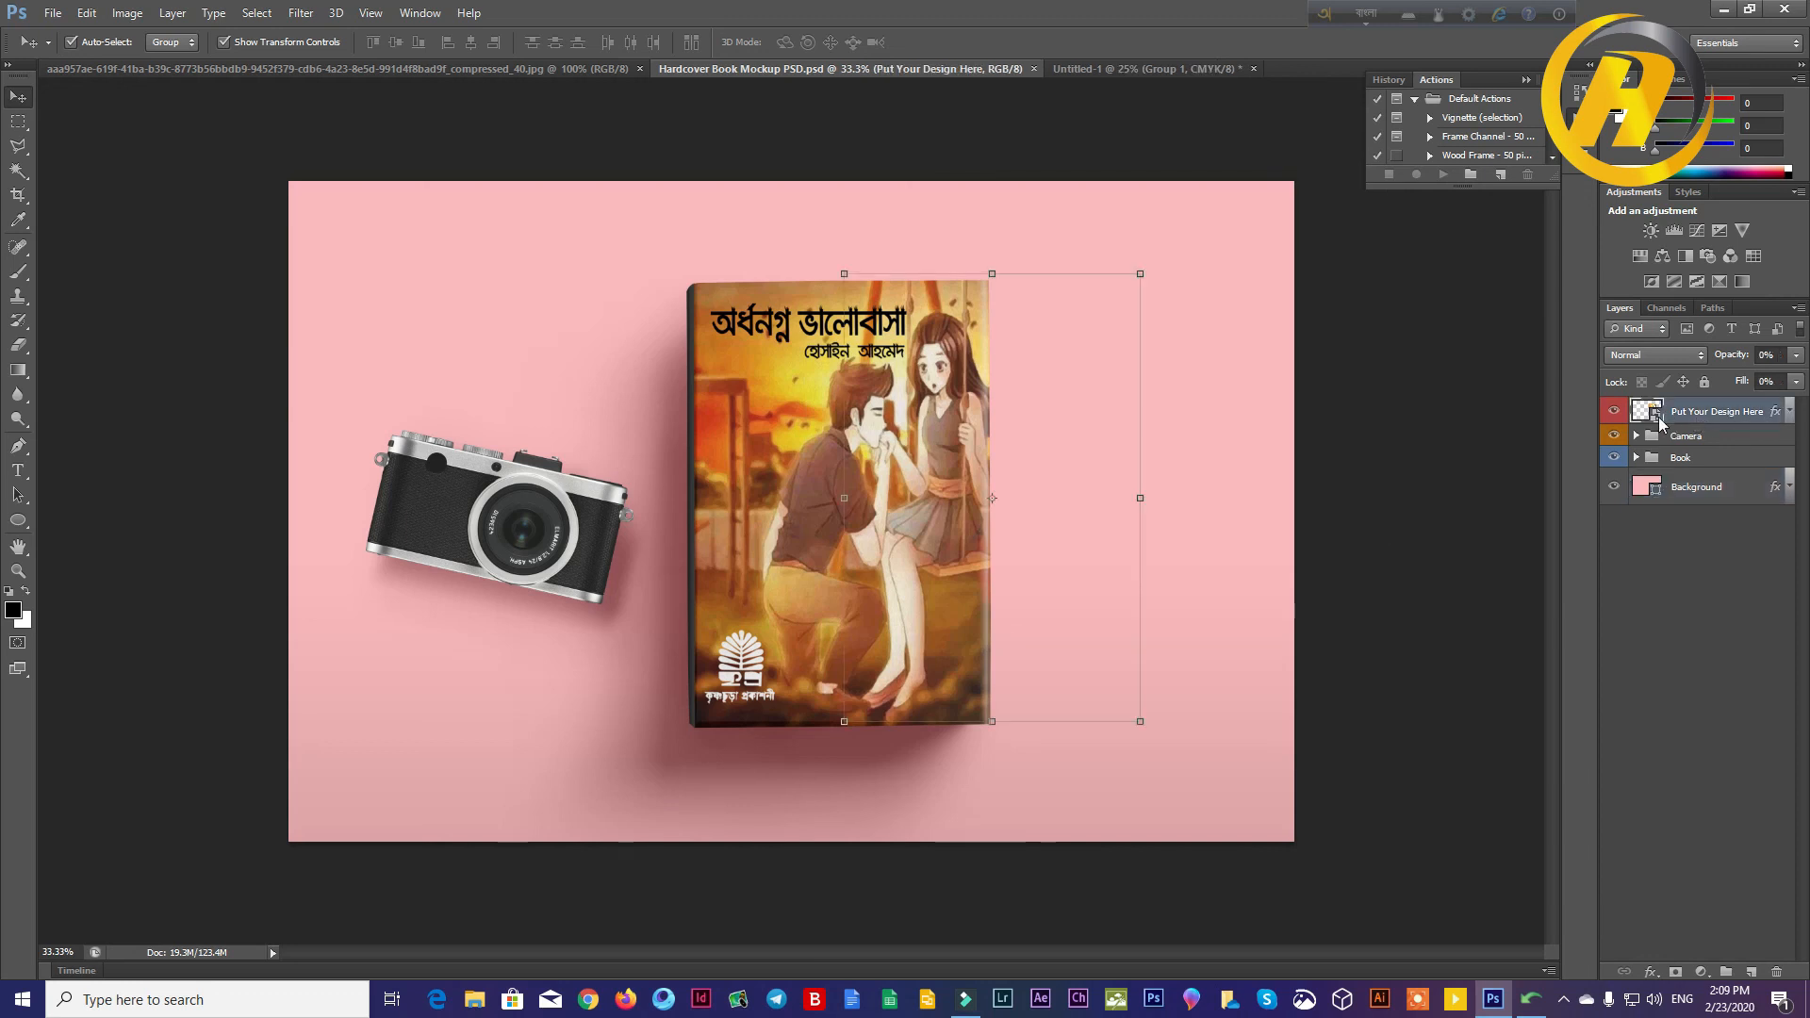
key(Return)
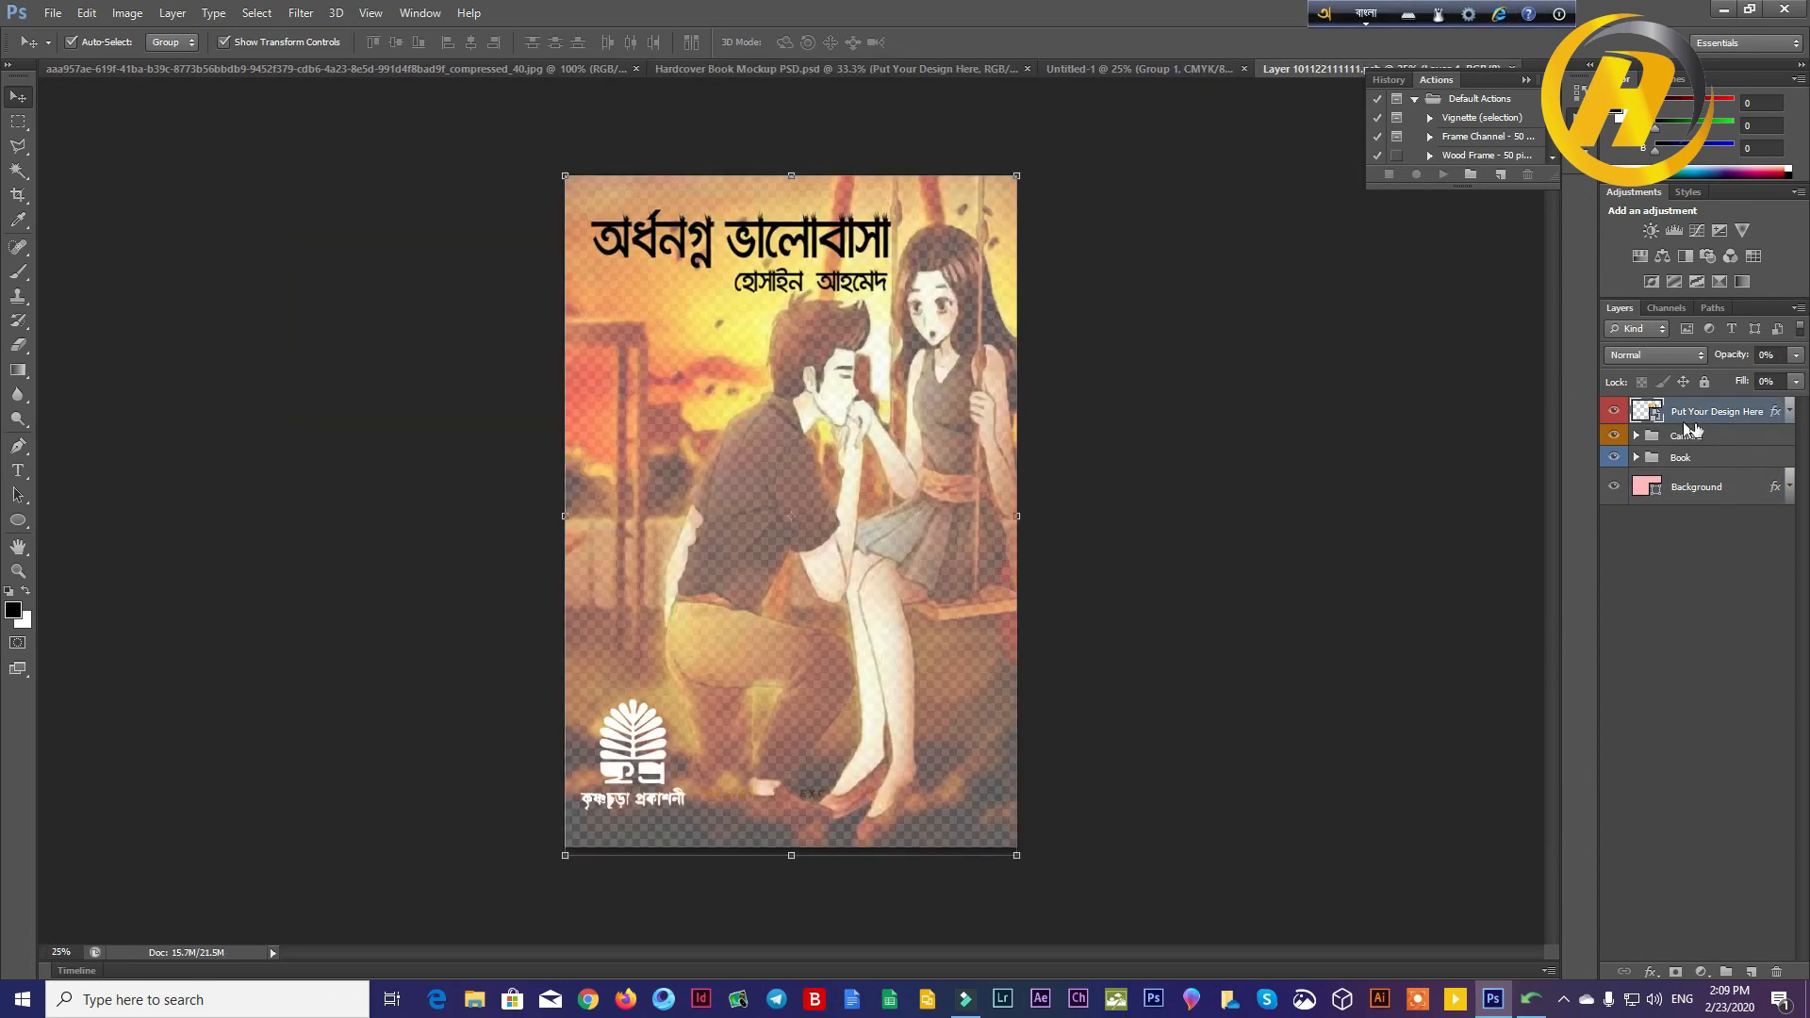
drag(771, 380, 1342, 447)
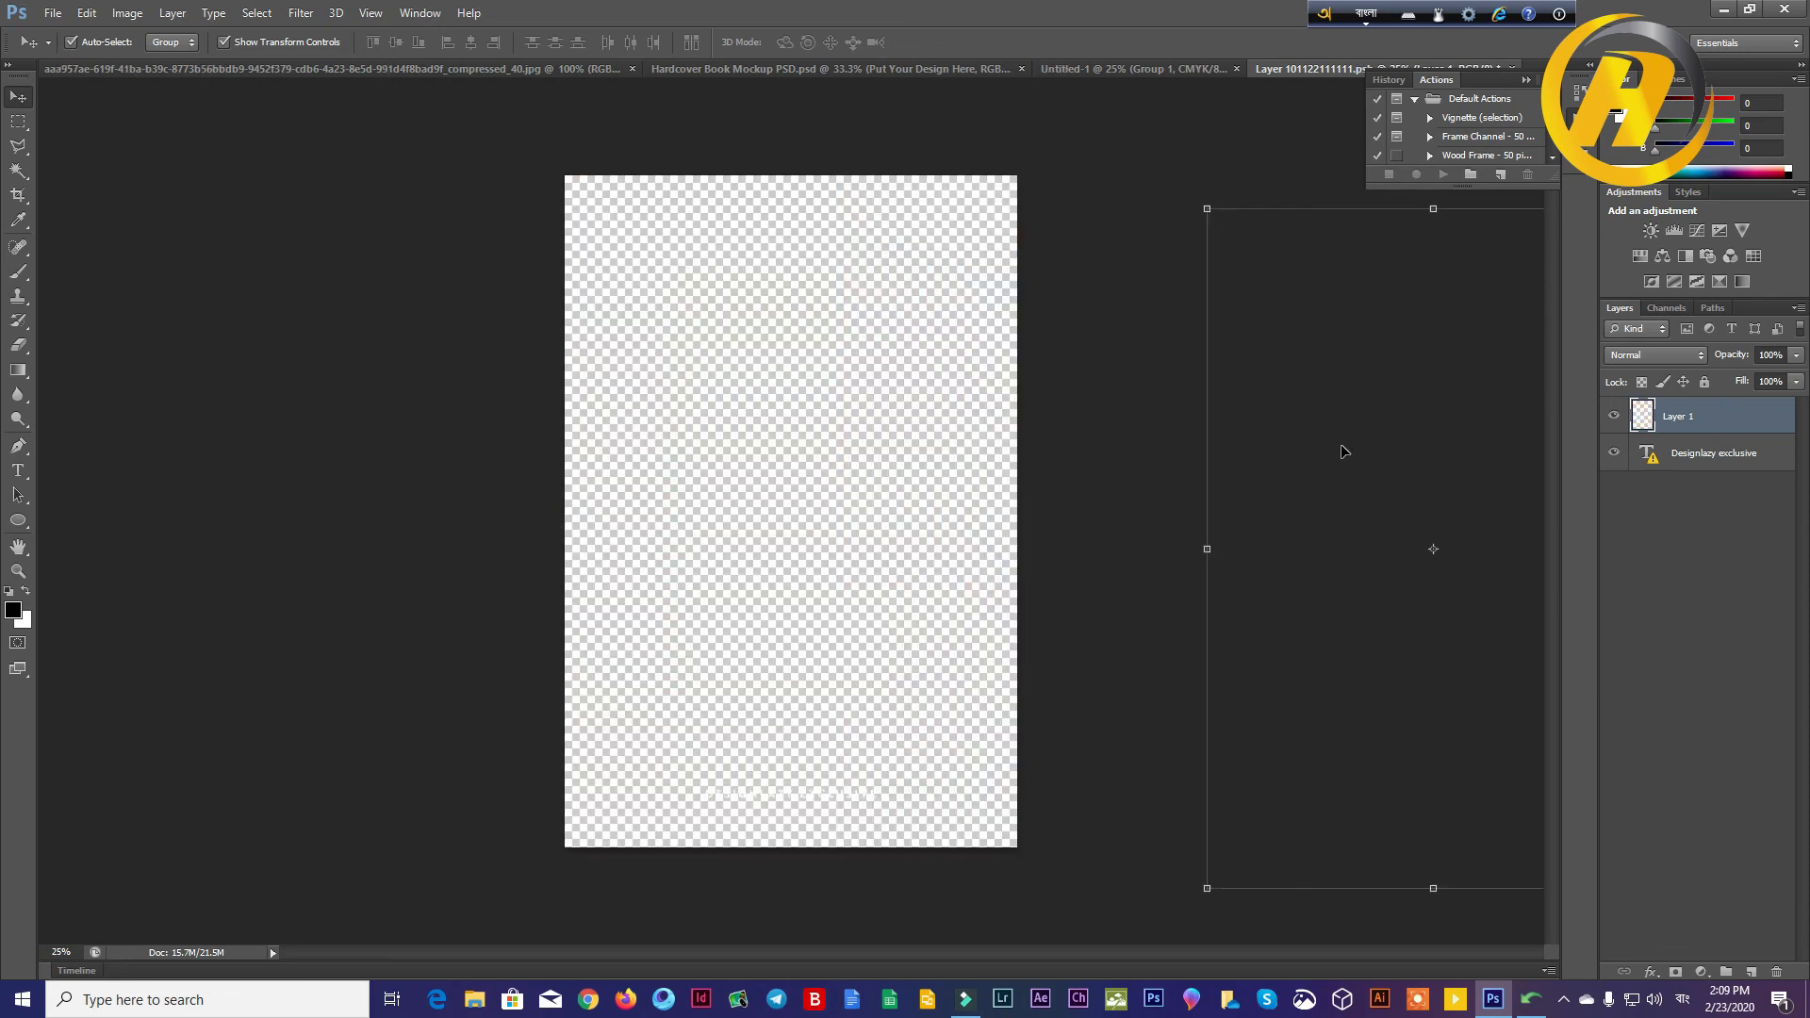
key(Delete)
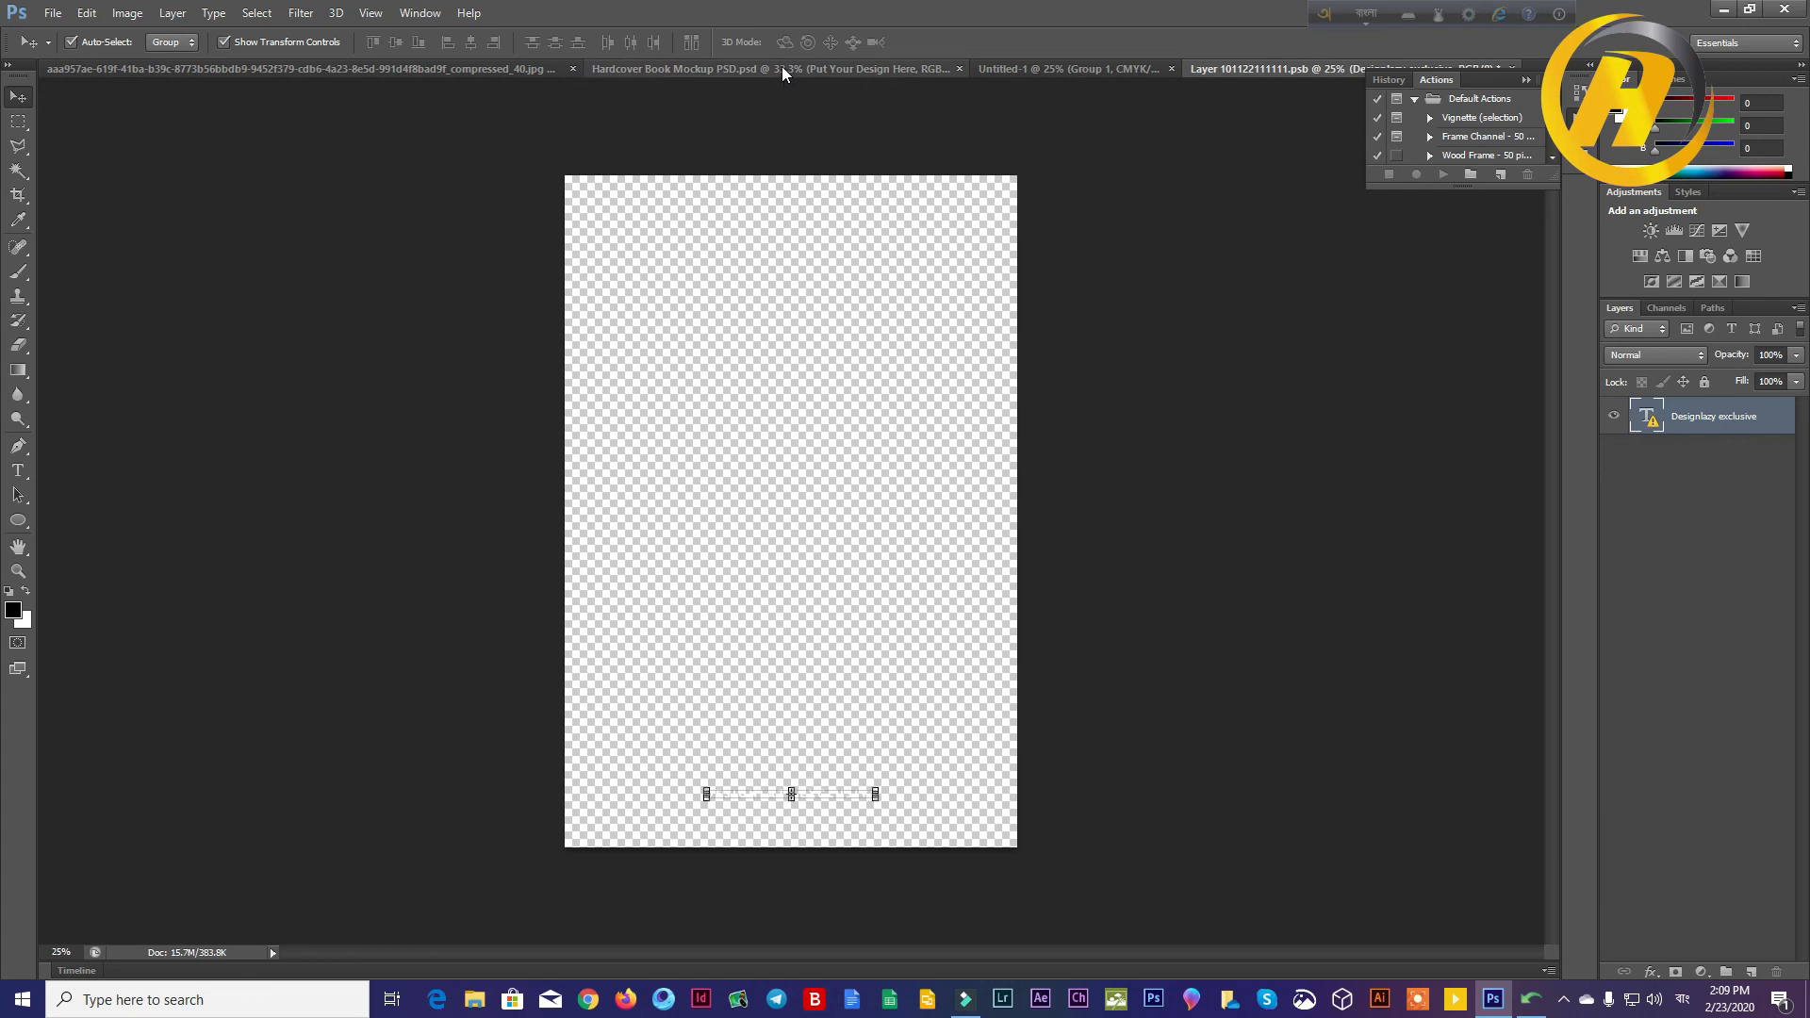
Step: Copy the grouped cover design from Untitled-1 into the smart object's document
click(782, 68)
click(1014, 70)
drag(864, 422, 806, 469)
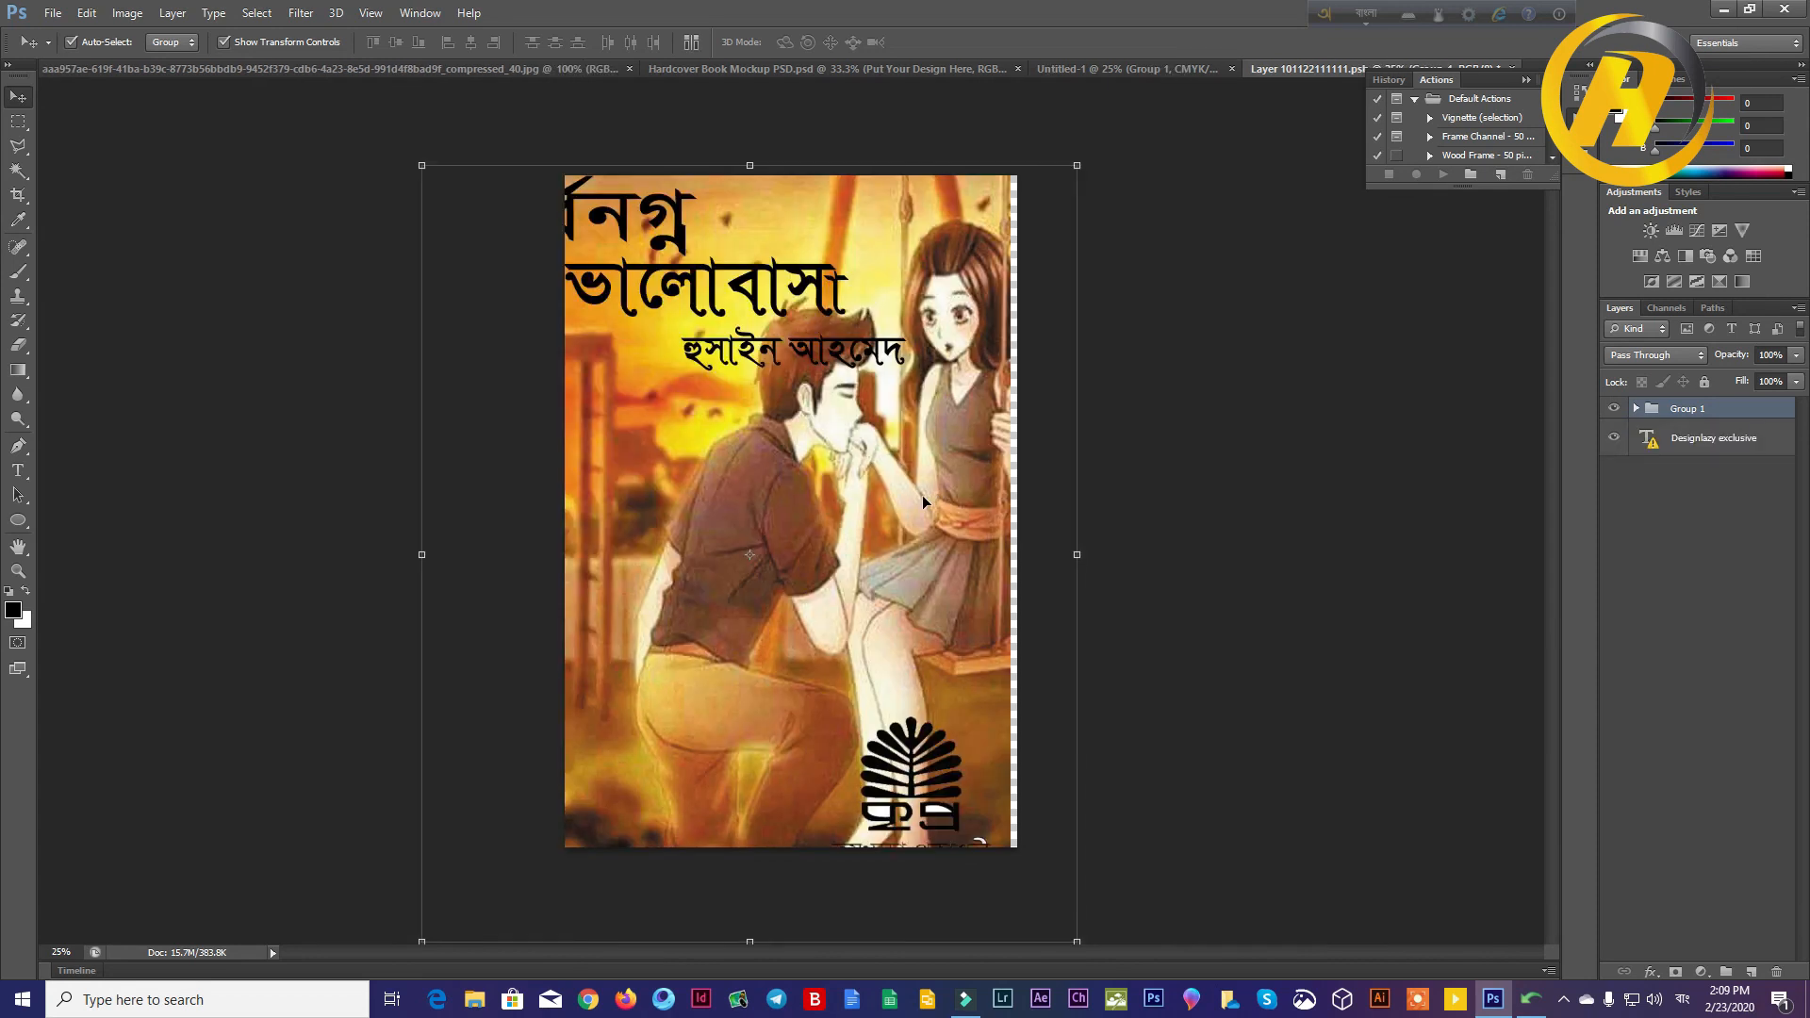
Step: Scale the grouped cover design to about 80% width and 86% height so it fills the smart object's canvas
drag(422, 165, 575, 225)
drag(695, 310, 663, 263)
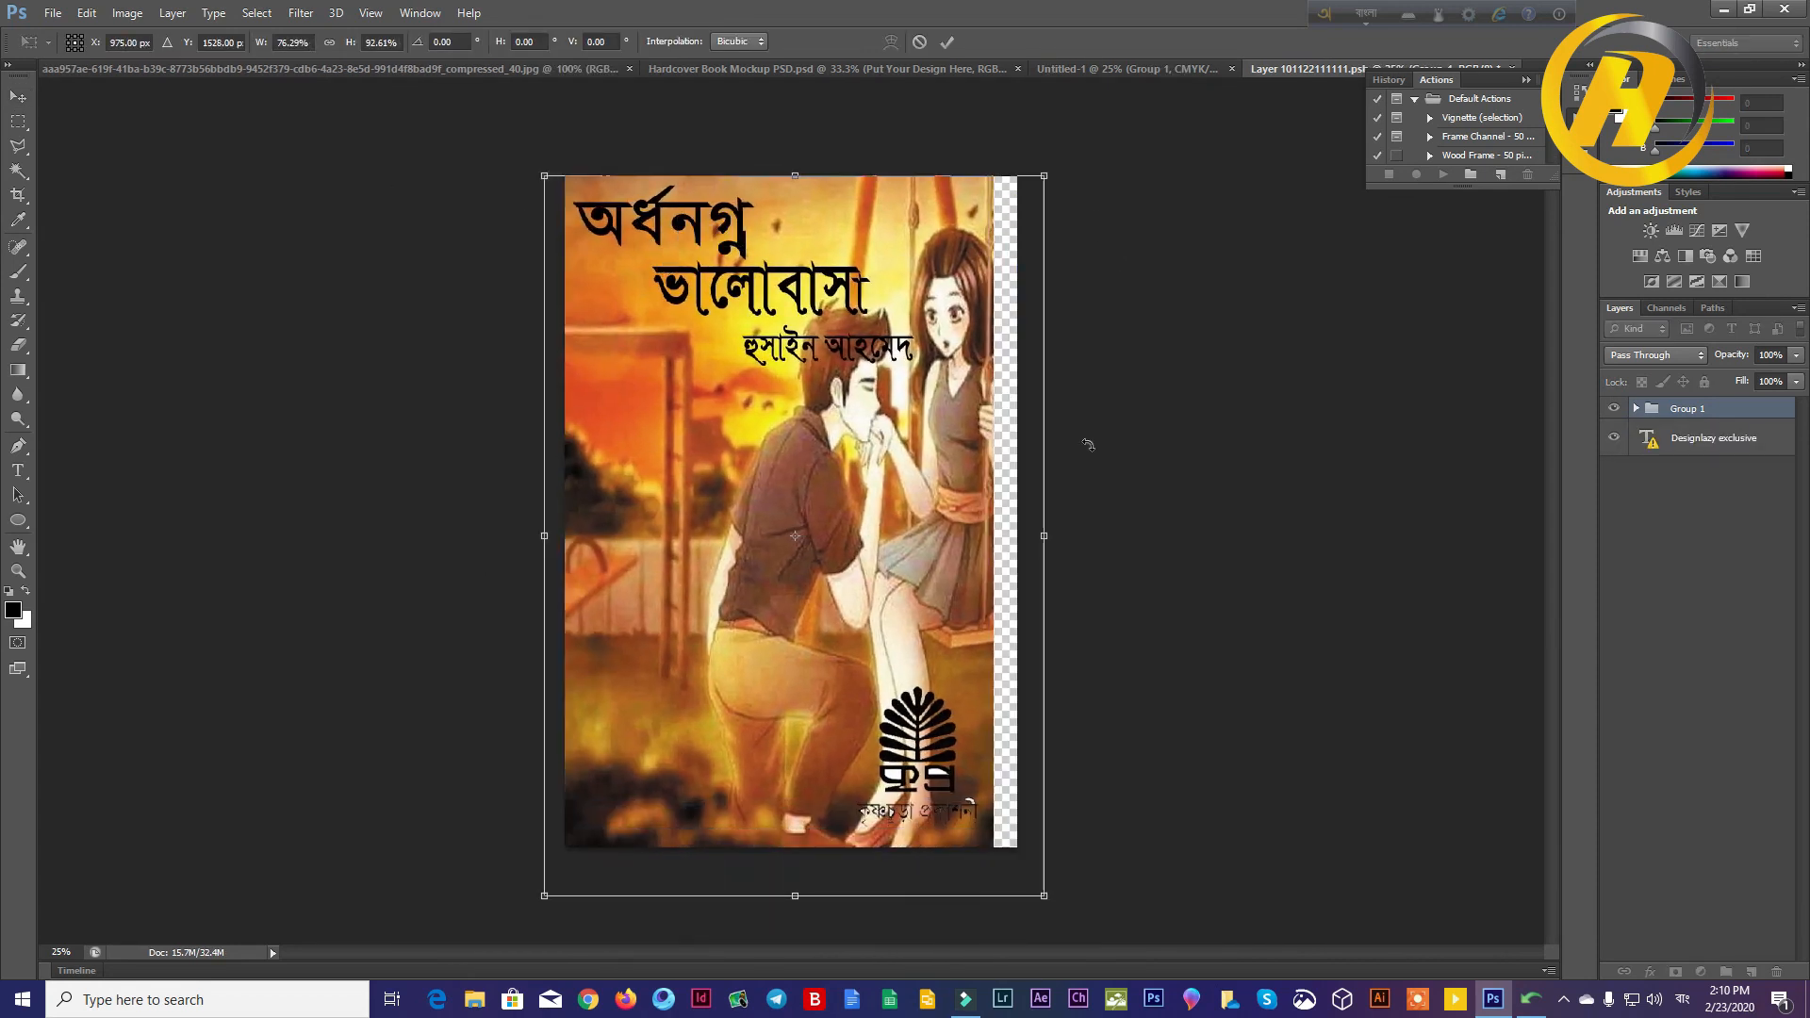
drag(1046, 536, 1073, 536)
drag(1075, 897, 1073, 845)
click(948, 43)
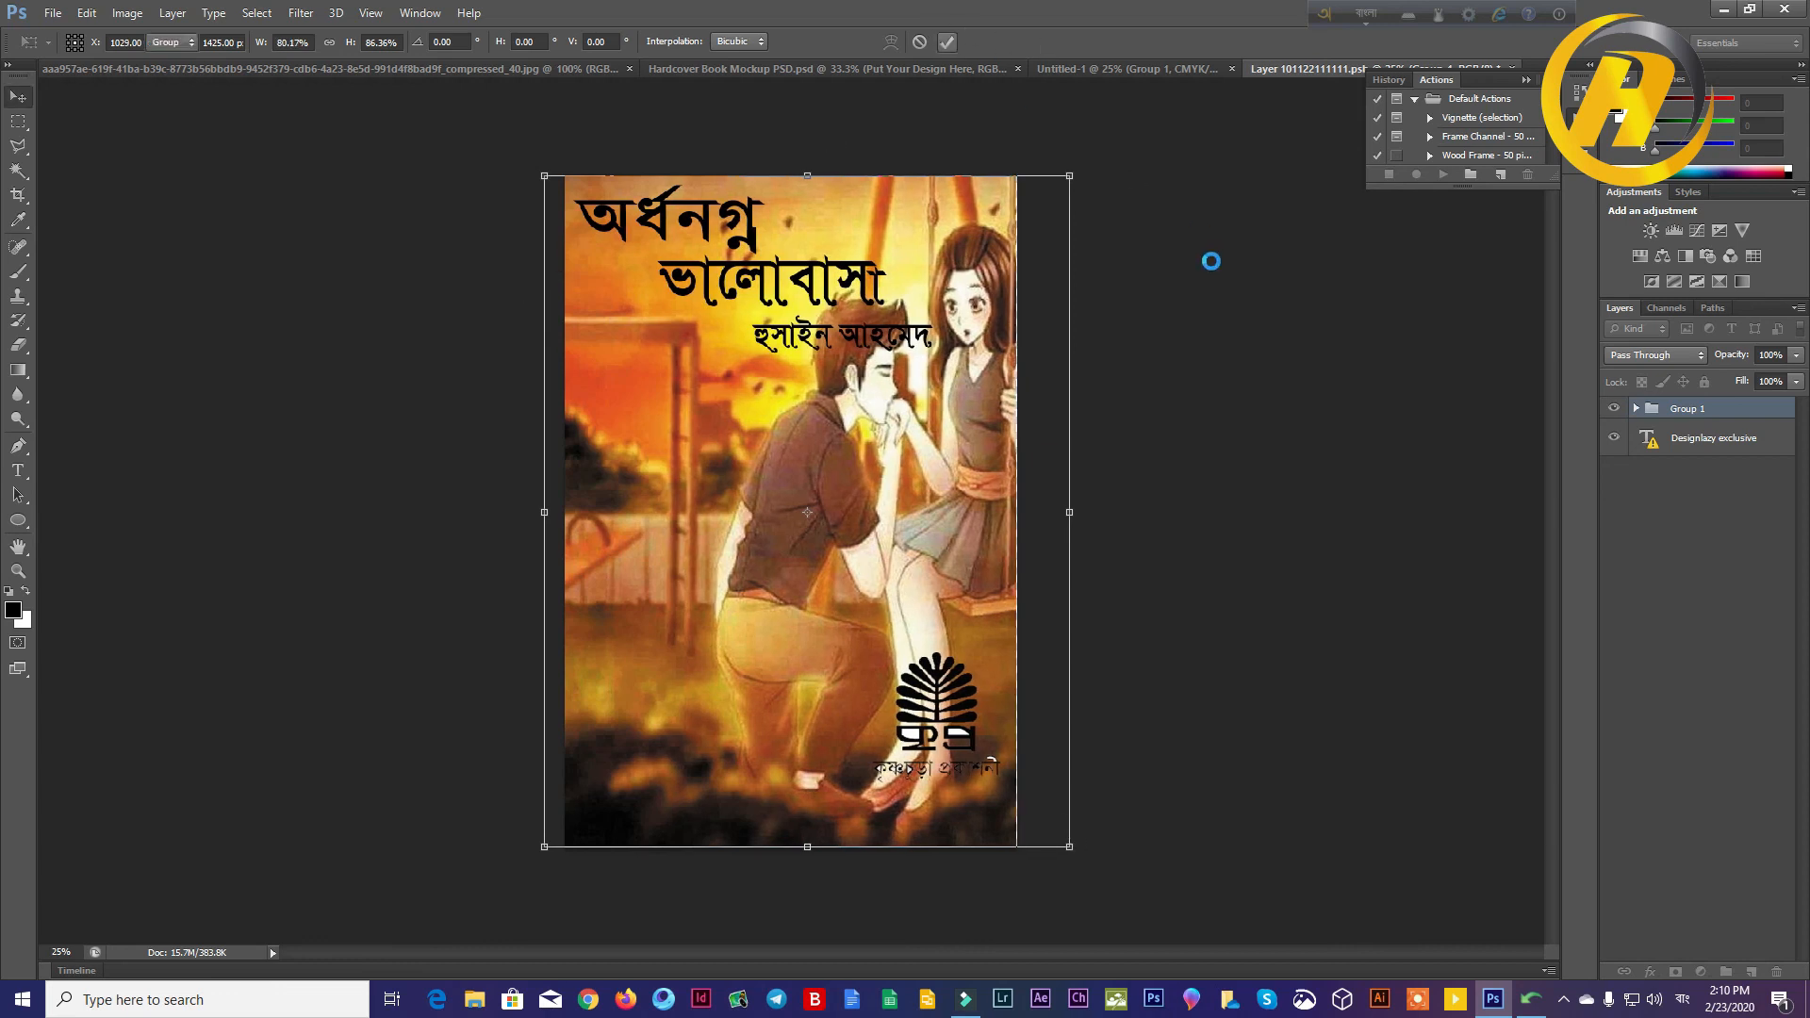
click(1213, 267)
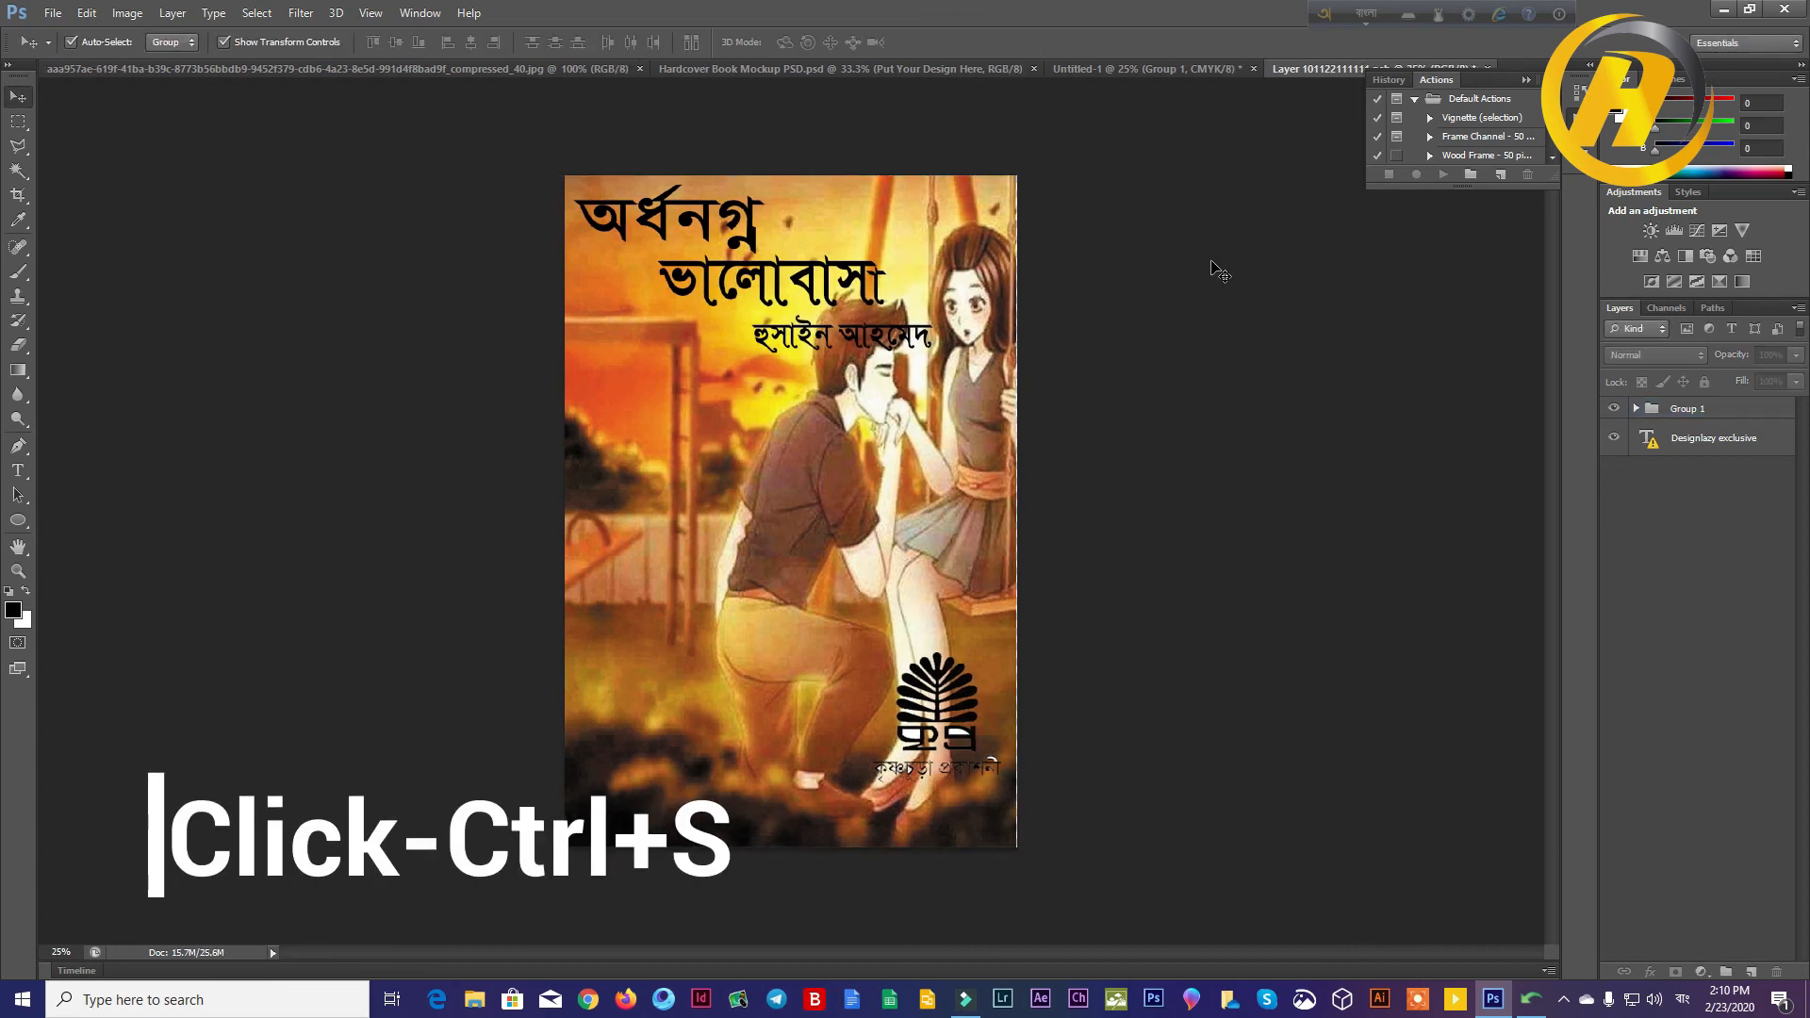
Step: Save the smart object's contents and return to the Hardcover Book Mockup PSD document
key(ctrl+s)
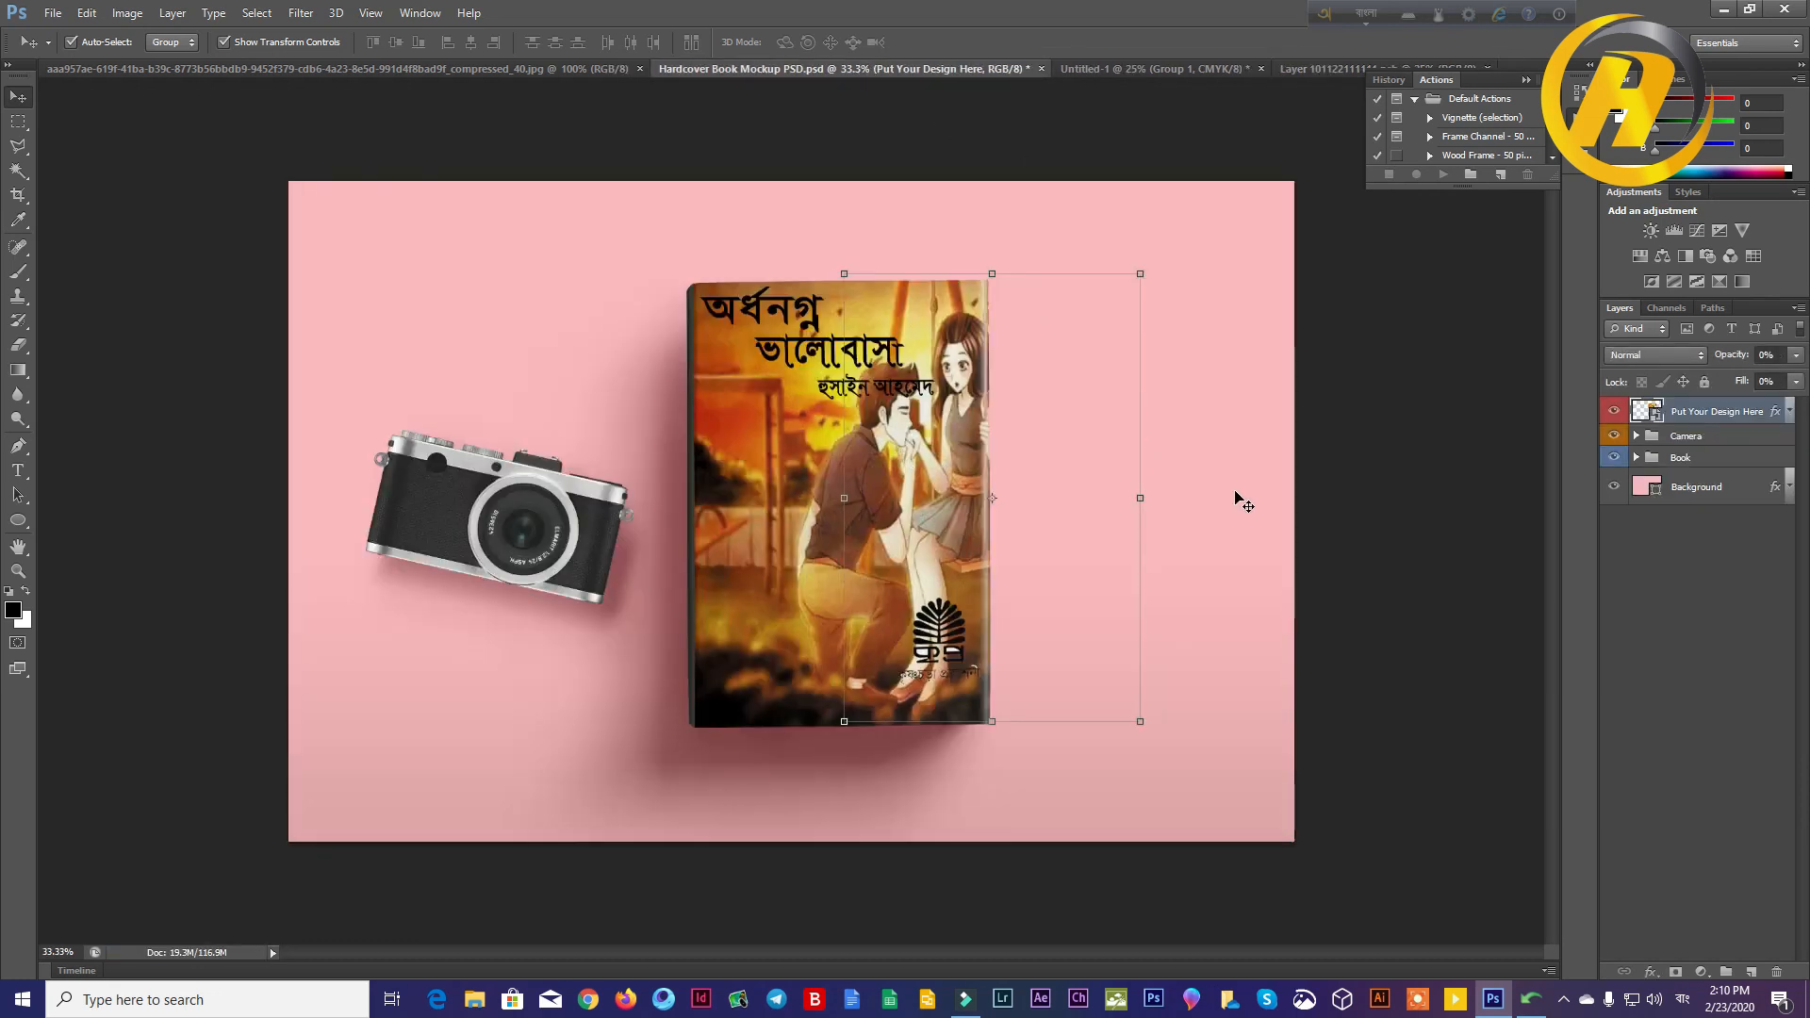
click(1238, 494)
click(1478, 659)
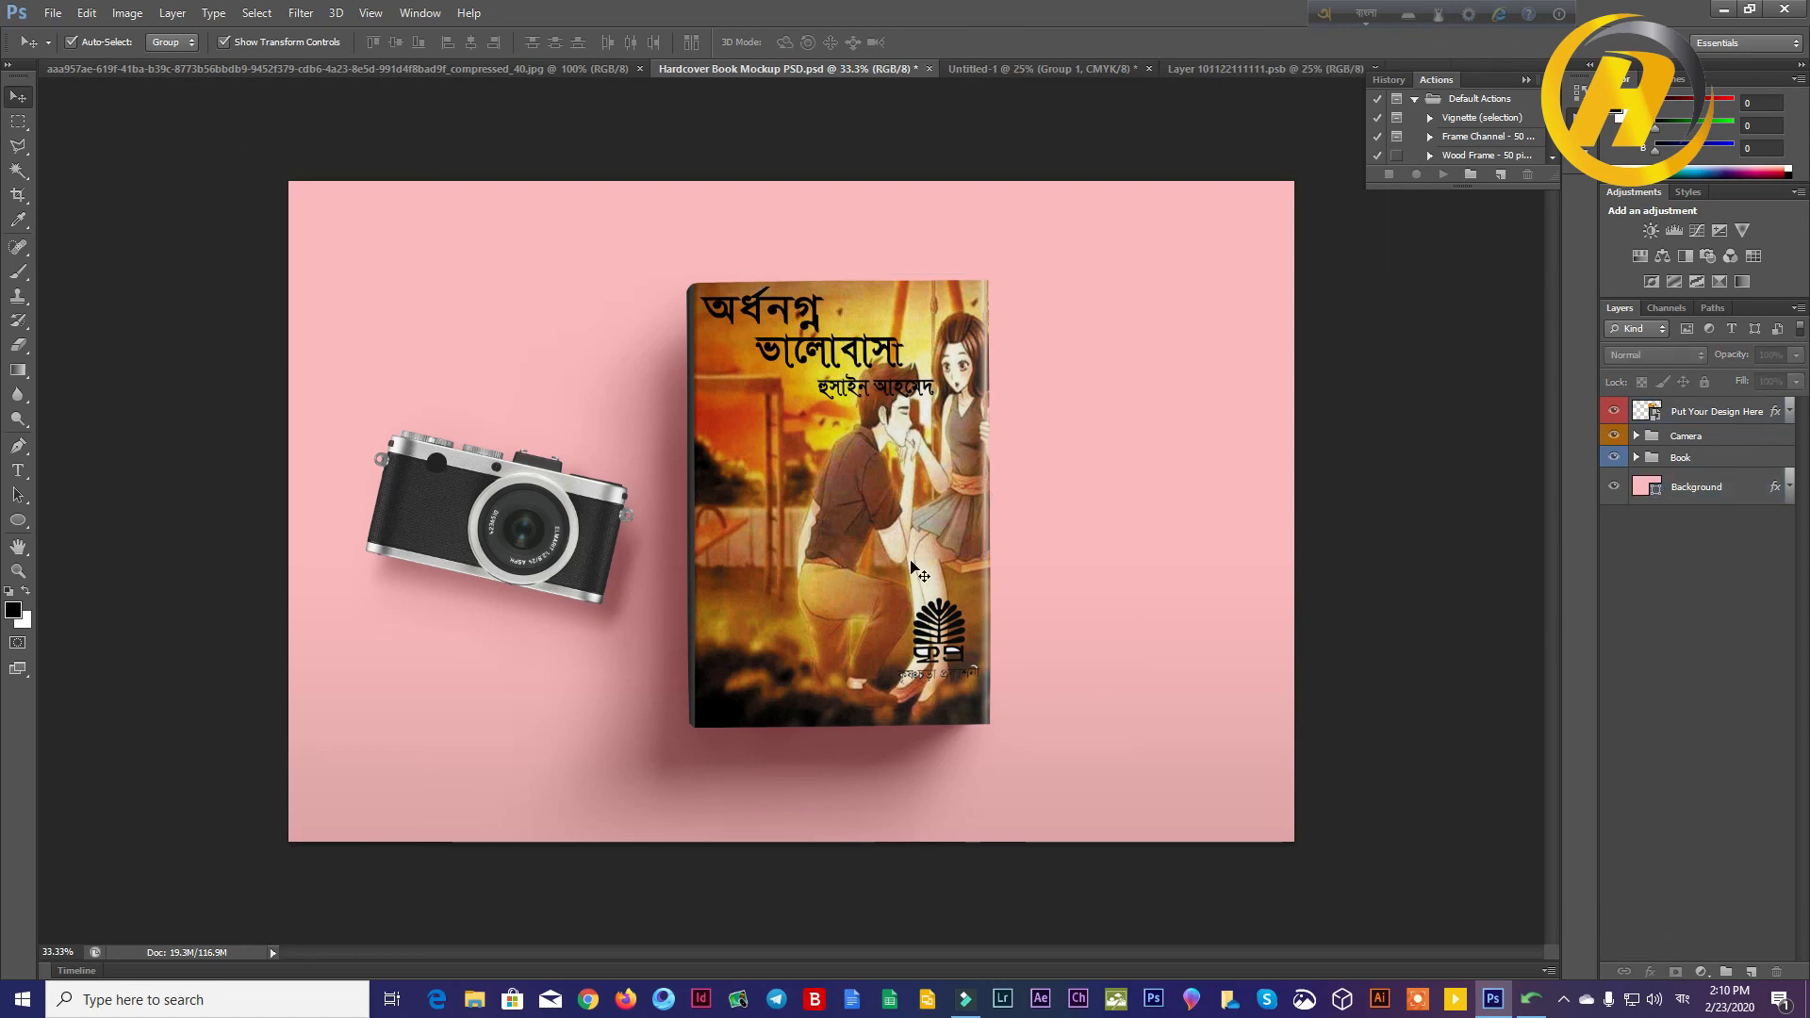
Step: Move the camera out of the mockup's canvas, leaving only the book on the pink background
drag(534, 524, 98, 196)
click(1386, 513)
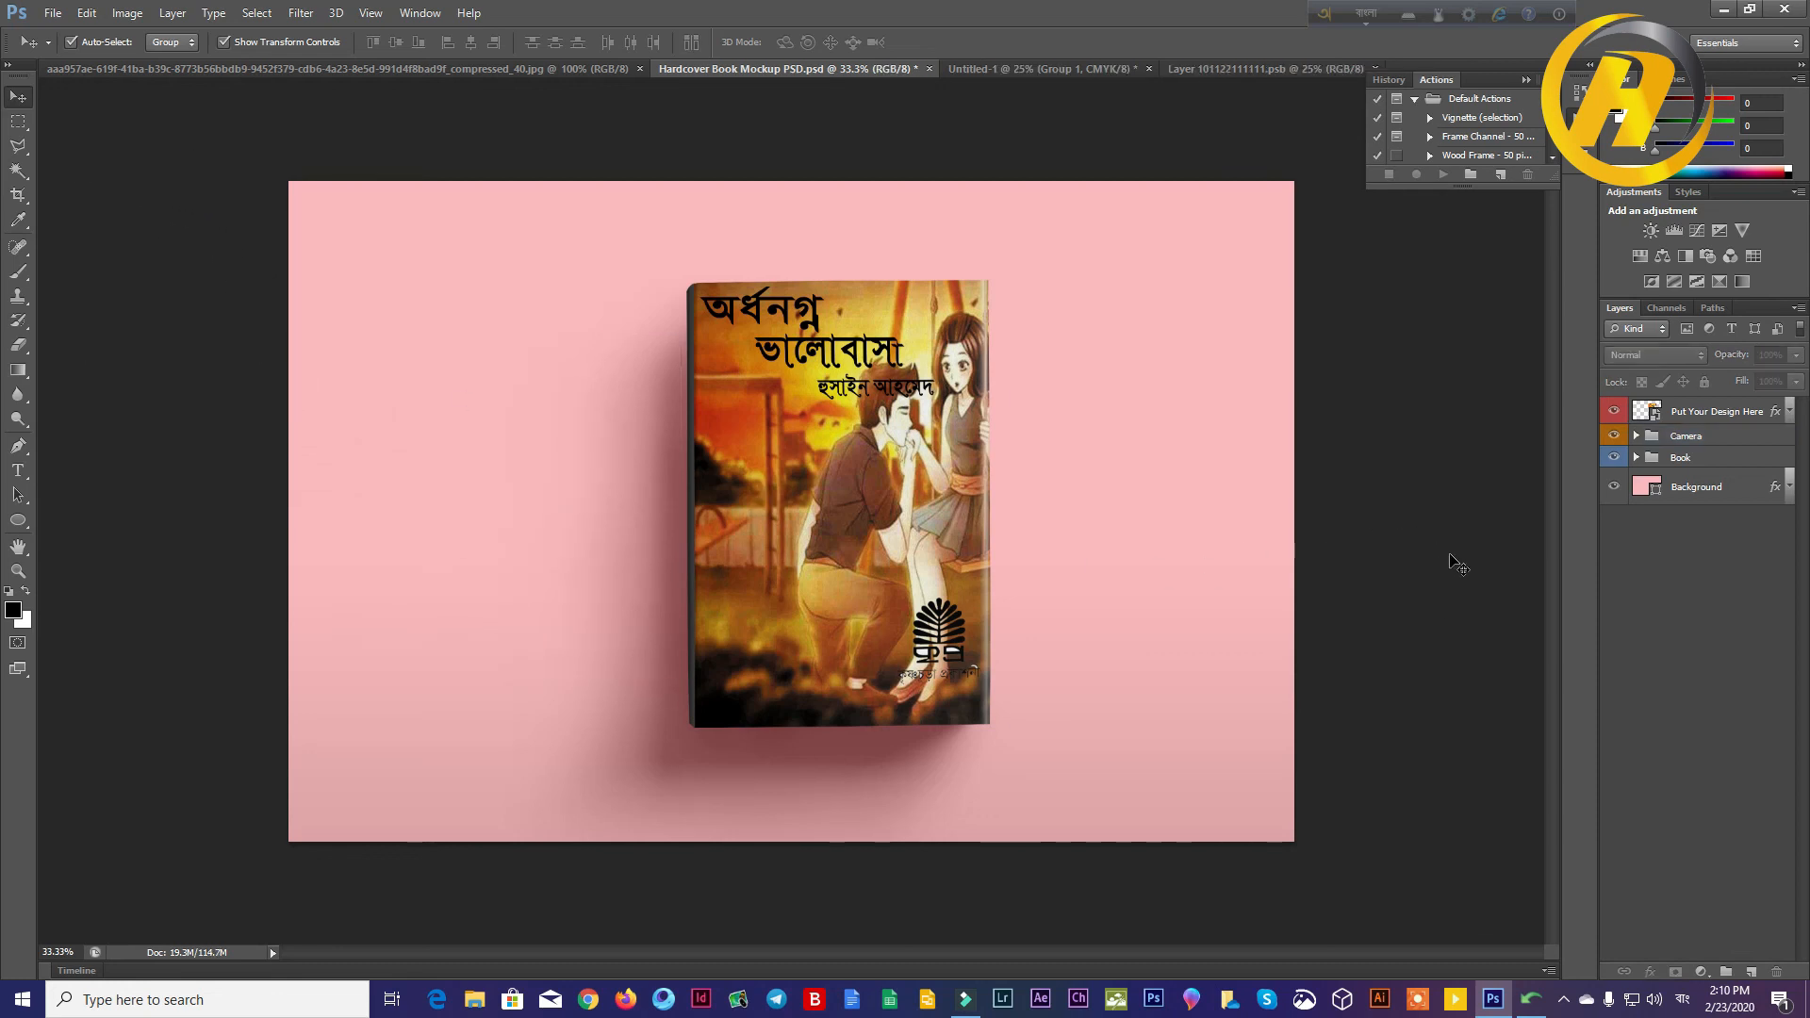